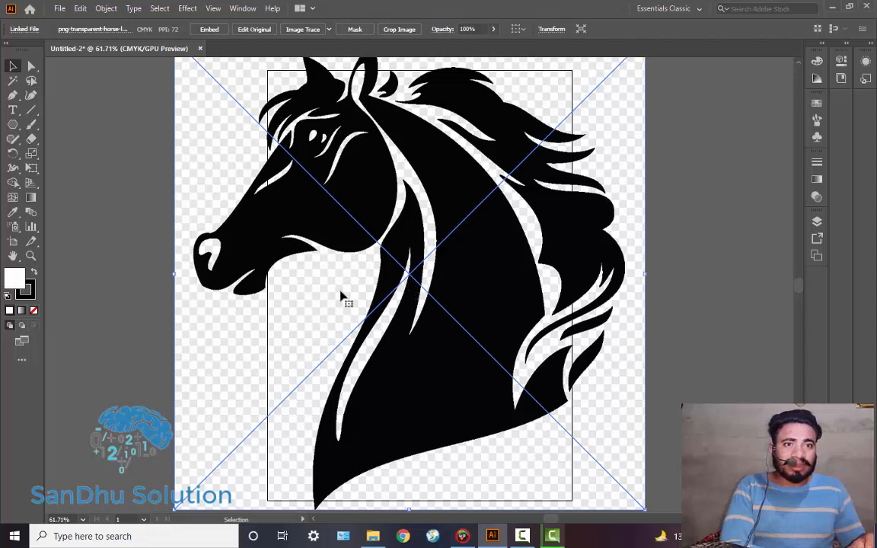
# Embed the horse image, unembedding it to a PSD file in Pictures and re-embedding it with Convert Layers to Objects.
pyautogui.click(213, 31)
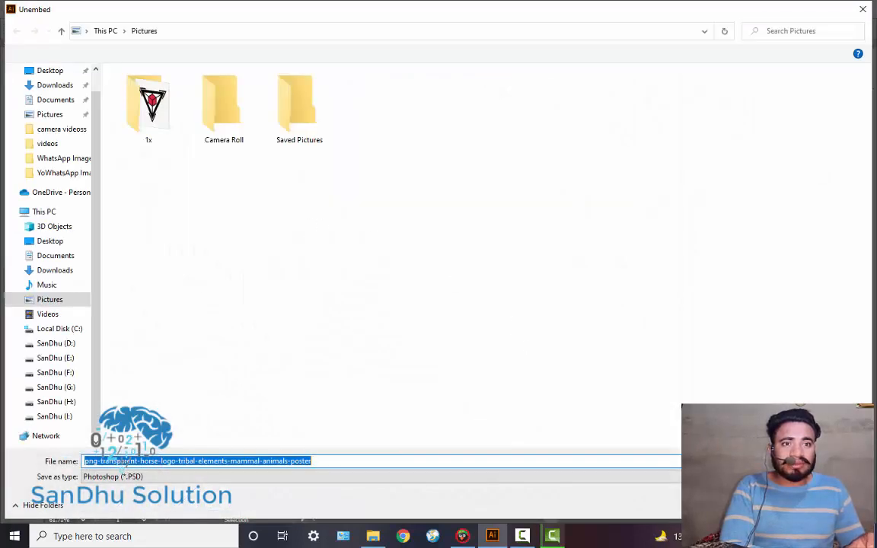
pyautogui.click(779, 506)
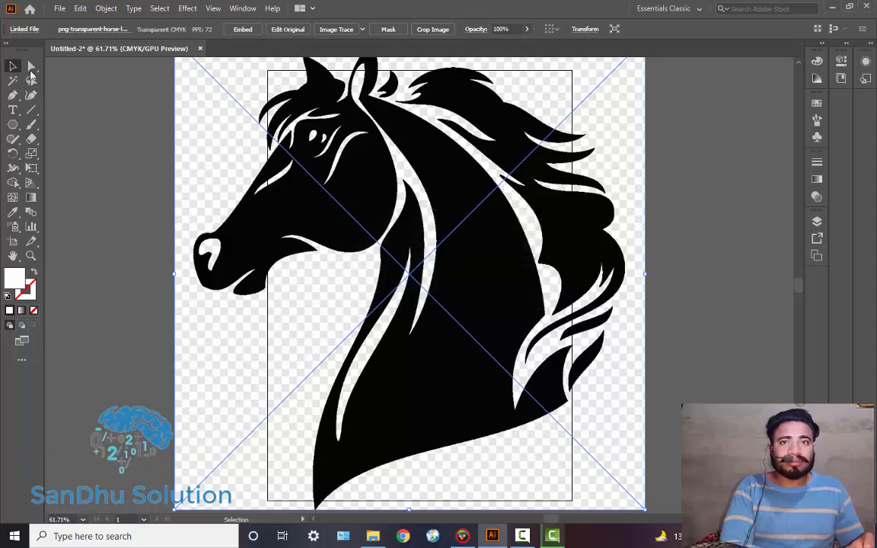
pyautogui.click(242, 30)
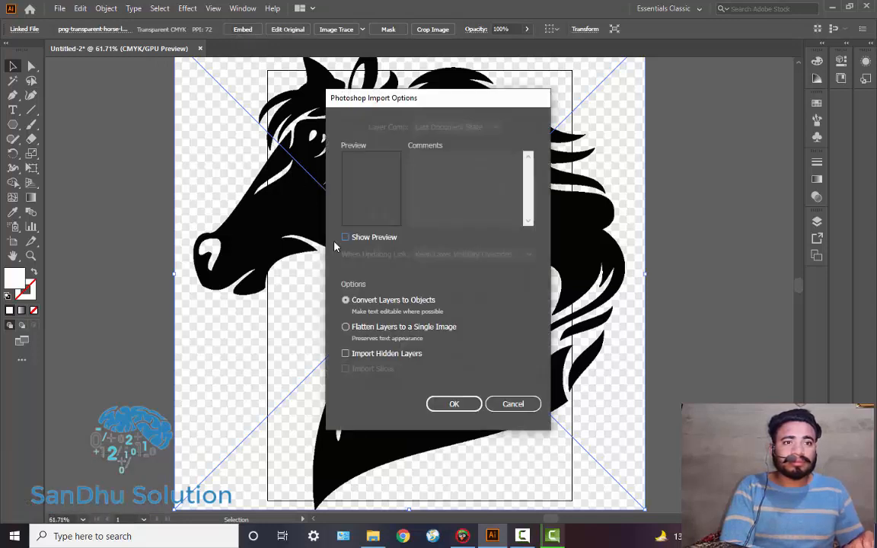
pyautogui.click(451, 404)
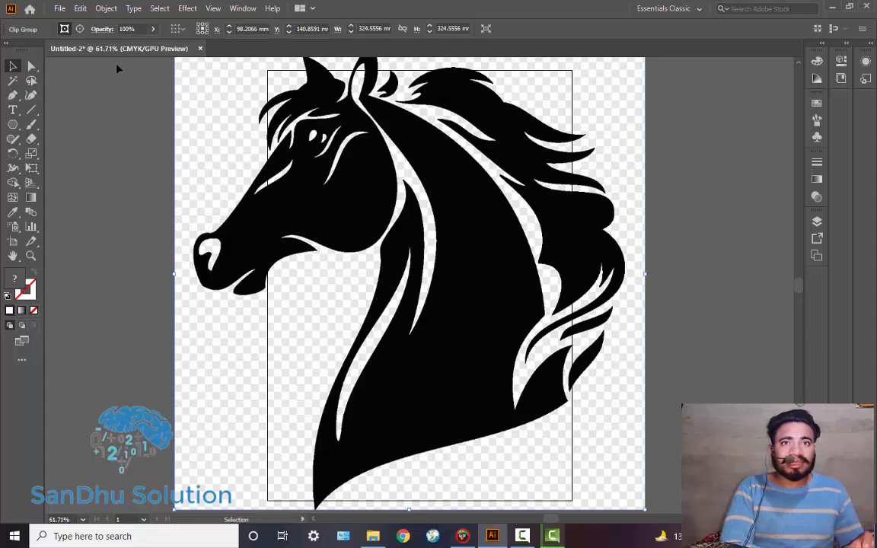
# Lock the embedded horse image in place and check that it can no longer be moved.
pyautogui.click(106, 9)
pyautogui.moveTo(145, 98)
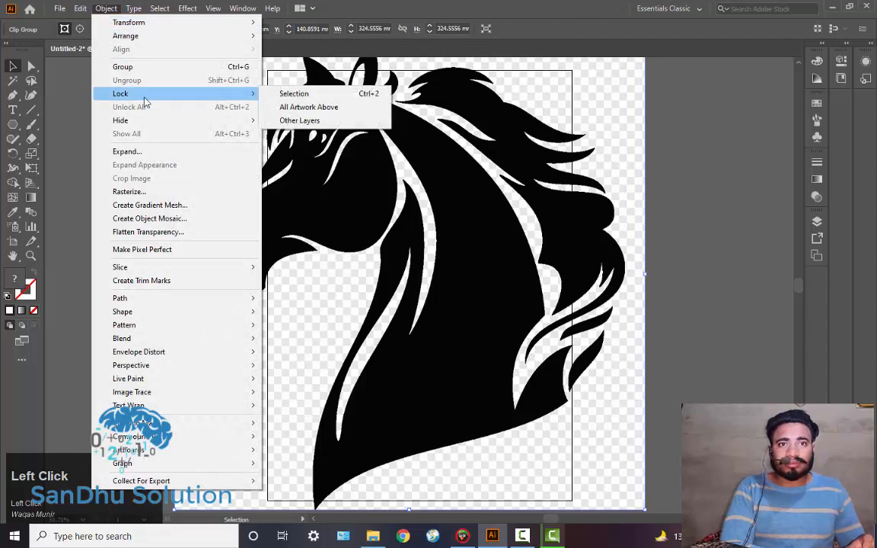
pyautogui.click(304, 93)
pyautogui.moveTo(320, 164); pyautogui.dragTo(391, 174)
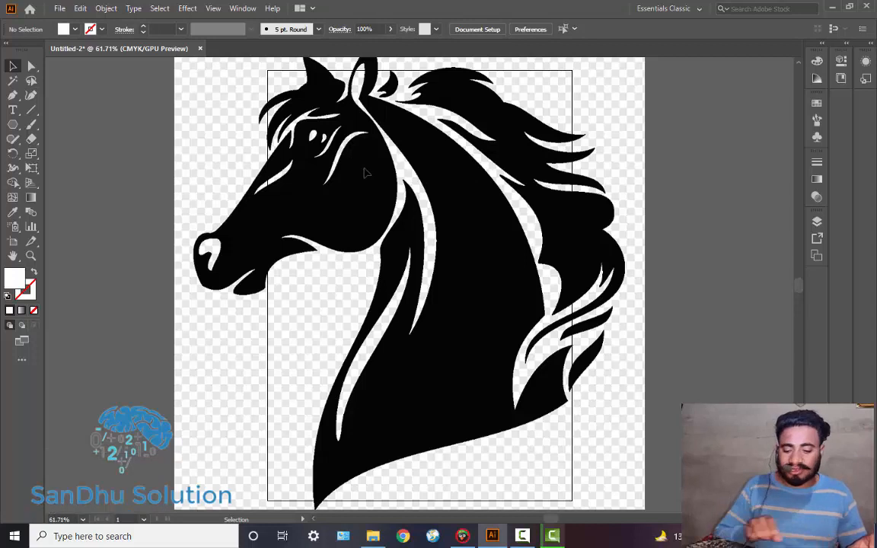
pyautogui.moveTo(376, 171); pyautogui.dragTo(386, 208)
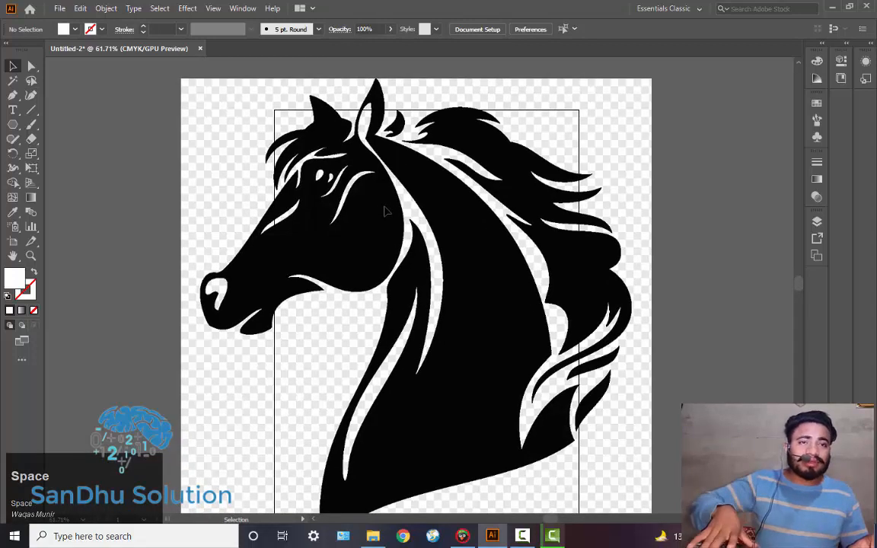
# Set up the Pen tool with no fill and a crimson stroke, colour CE1B52.
pyautogui.click(14, 97)
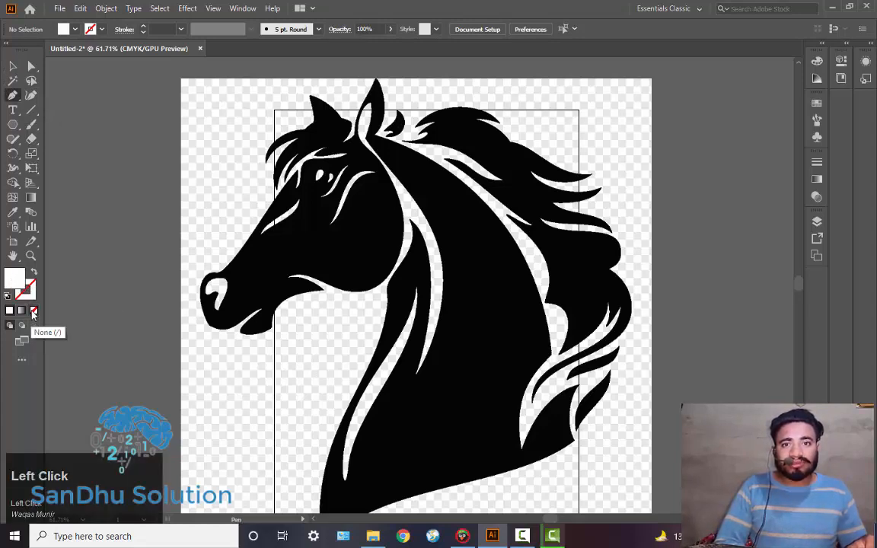
pyautogui.click(33, 310)
pyautogui.click(33, 297)
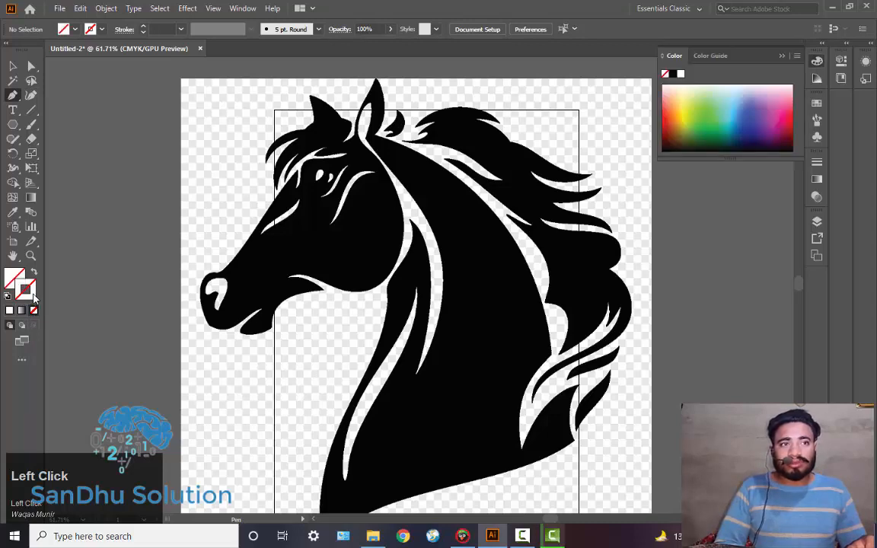
pyautogui.doubleClick(33, 296)
pyautogui.click(413, 213)
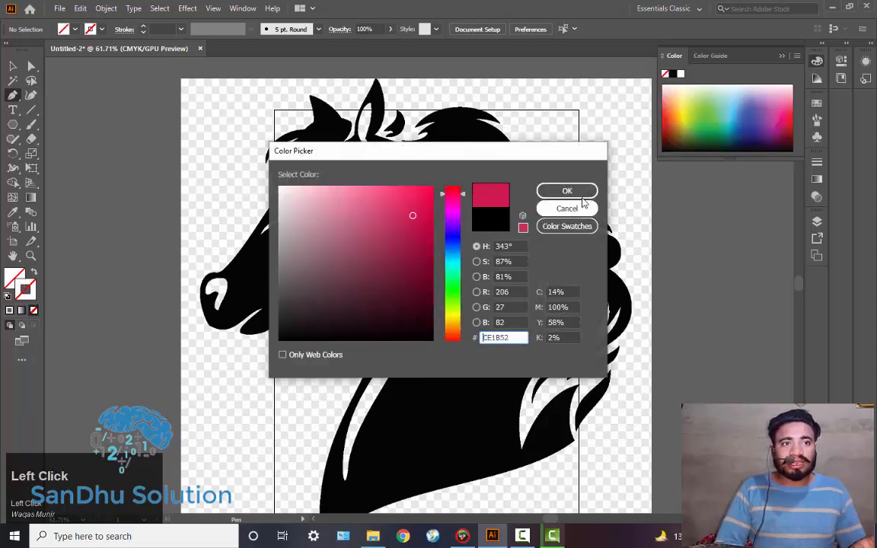
pyautogui.click(568, 191)
pyautogui.click(590, 185)
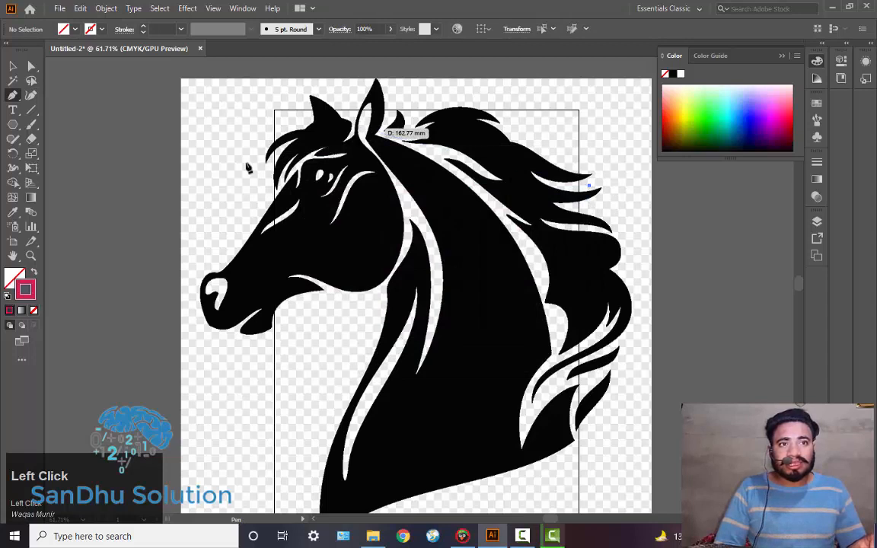
pyautogui.click(524, 223)
pyautogui.click(295, 208)
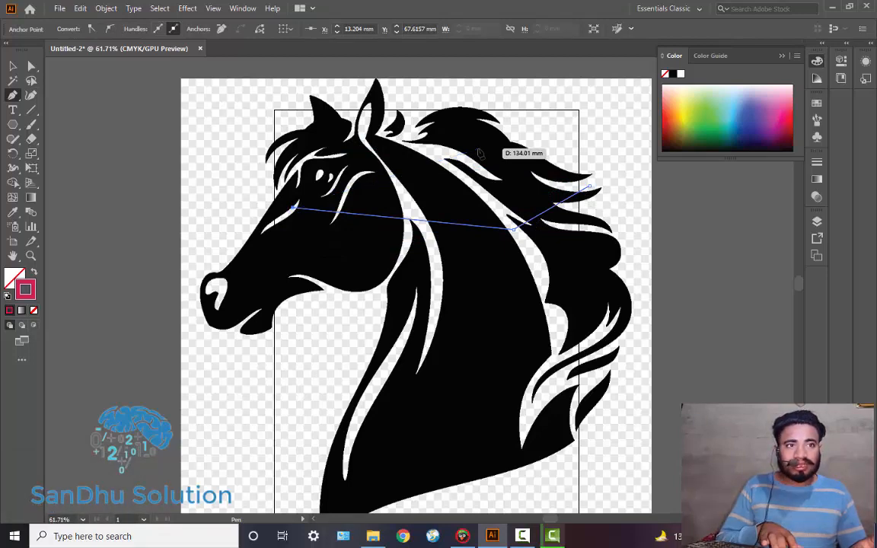
pyautogui.keyDown('ctrl'); pyautogui.click(480, 153); pyautogui.keyUp('ctrl')
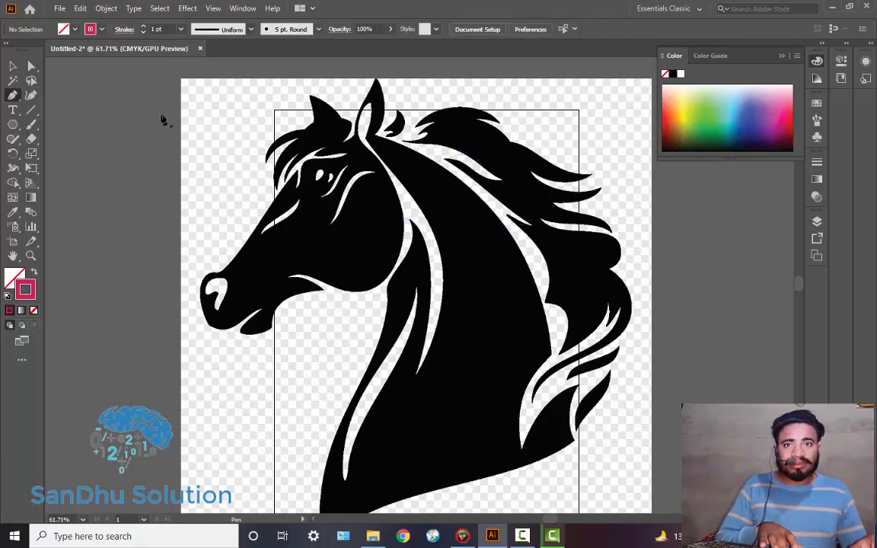
# Set the stroke weight for the tracing path to 3 pt.
pyautogui.click(181, 30)
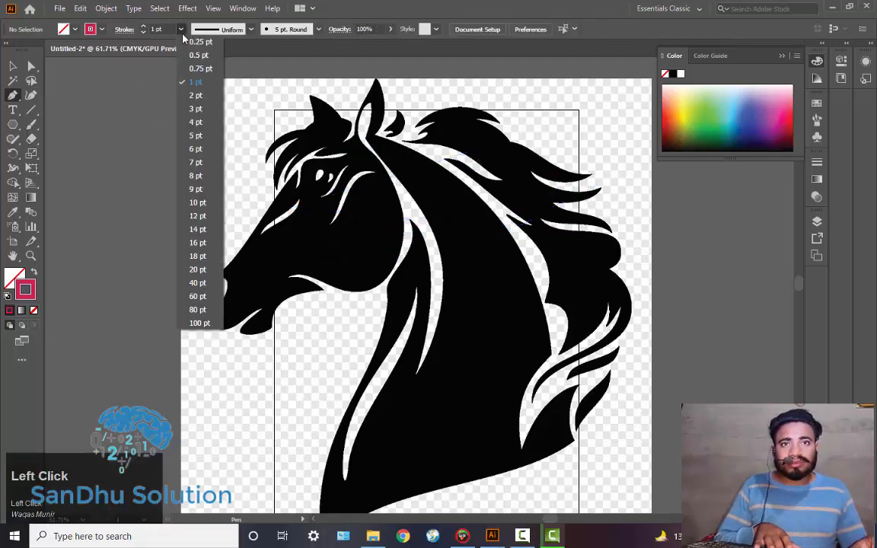
pyautogui.click(190, 107)
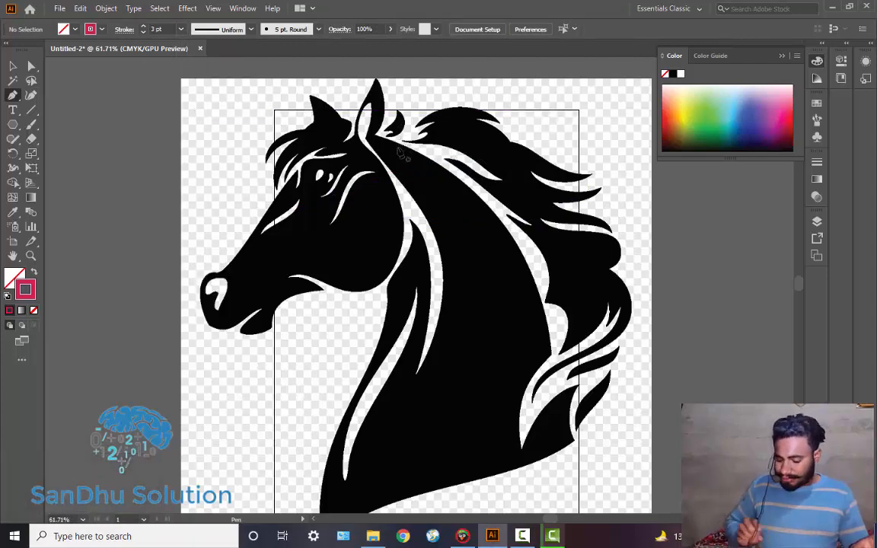
pyautogui.hotkey('ctrl', 'space')
pyautogui.click(474, 118)
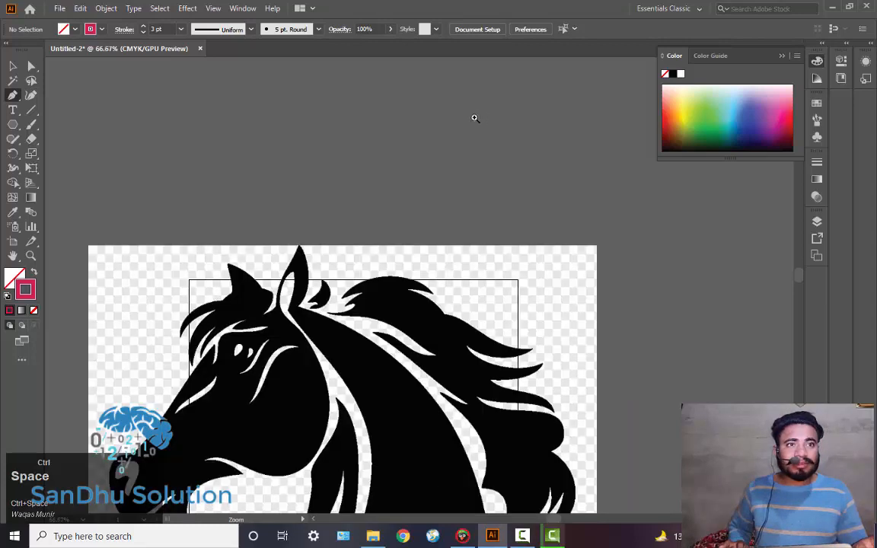
pyautogui.click(395, 306)
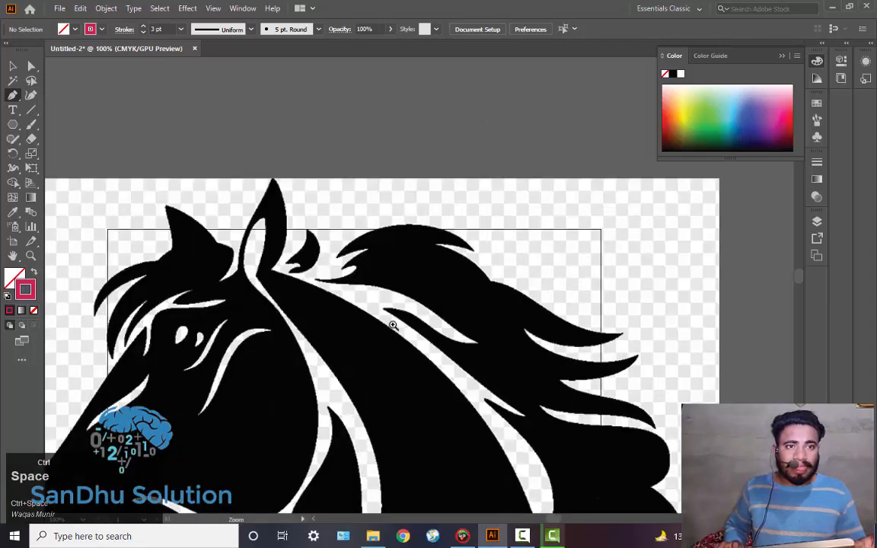
pyautogui.click(393, 326)
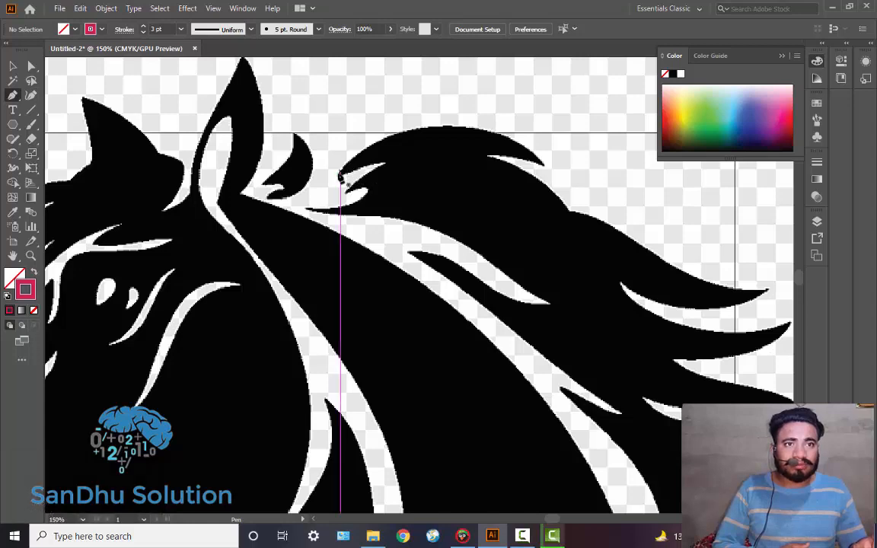
pyautogui.click(339, 177)
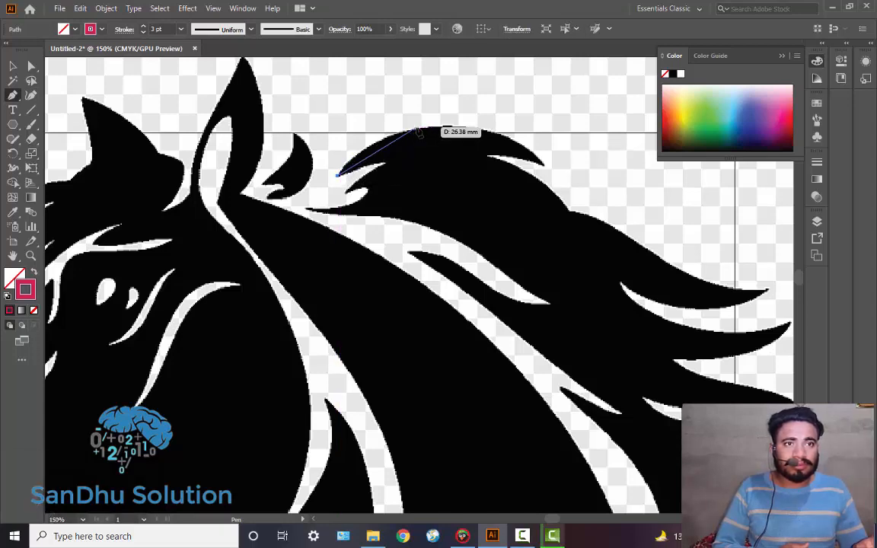
pyautogui.moveTo(417, 130); pyautogui.dragTo(451, 139)
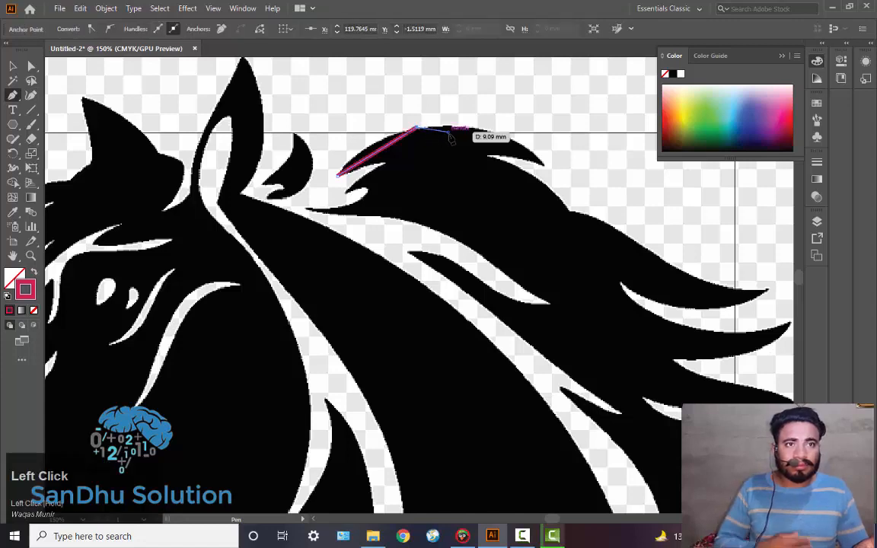
pyautogui.hotkey('ctrl', 'z')
pyautogui.hotkey('ctrl', 'z')
pyautogui.hotkey('ctrl', 'z')
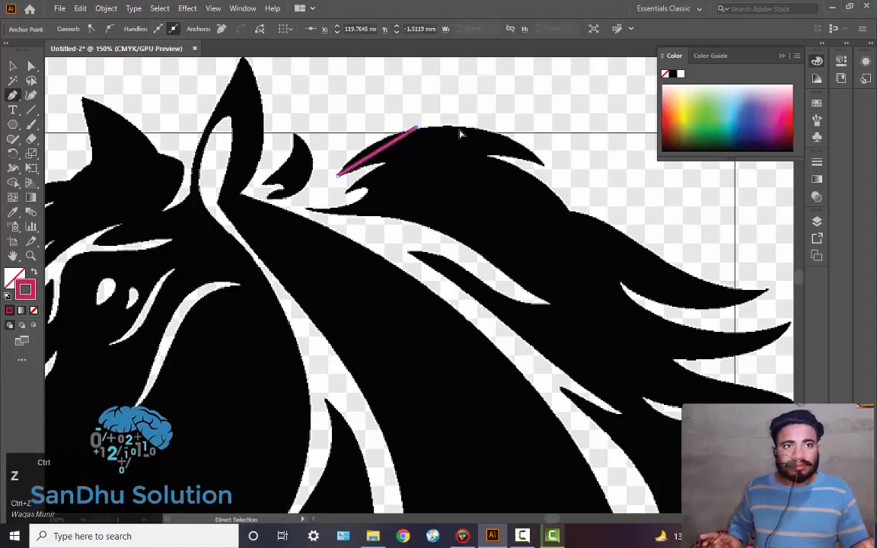
# Start a Pen path at the front tip of the top mane tuft and curve it along the upper edge.
pyautogui.click(337, 175)
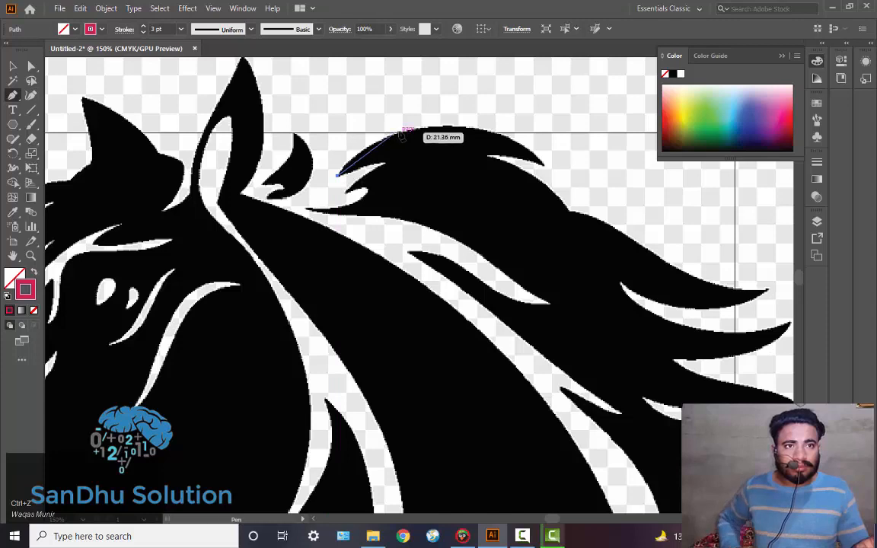
pyautogui.moveTo(402, 134); pyautogui.dragTo(436, 127)
pyautogui.click(443, 122)
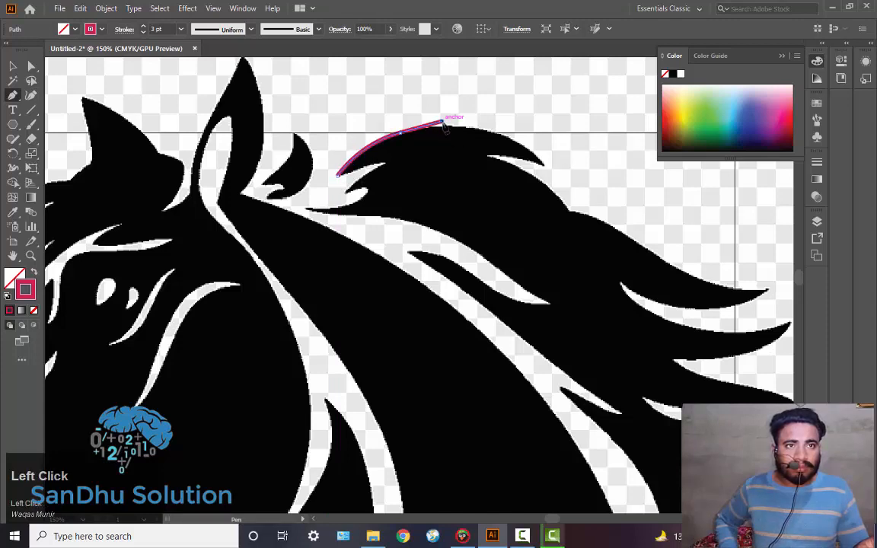
pyautogui.click(400, 134)
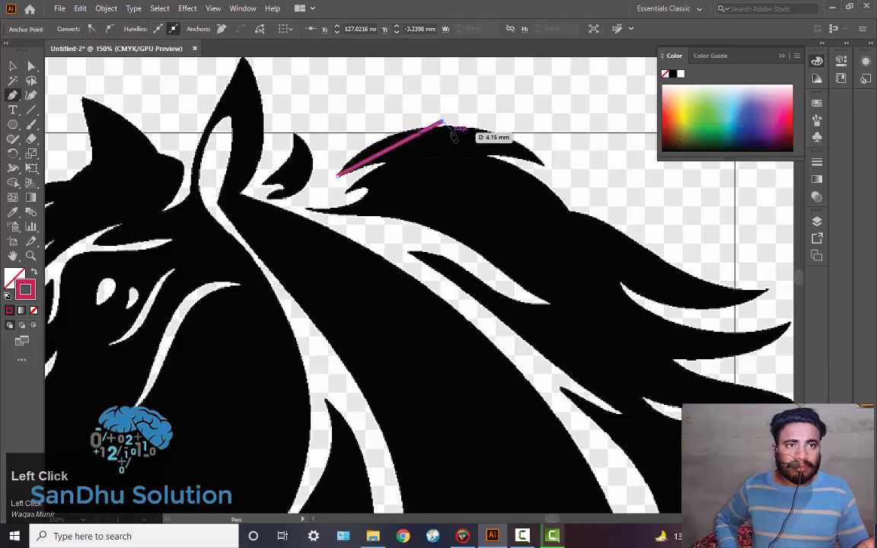
pyautogui.press('ctrl')
pyautogui.hotkey('ctrl', 'z')
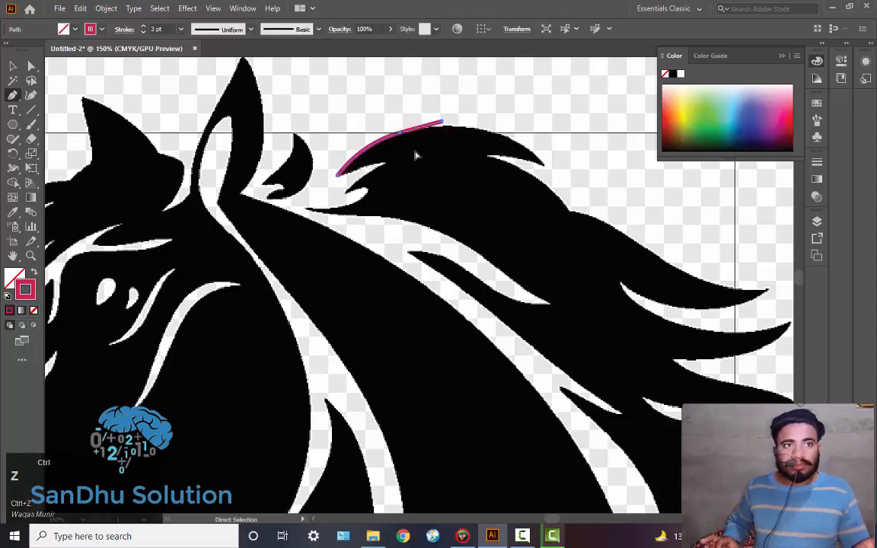
pyautogui.hotkey('ctrl', 'z')
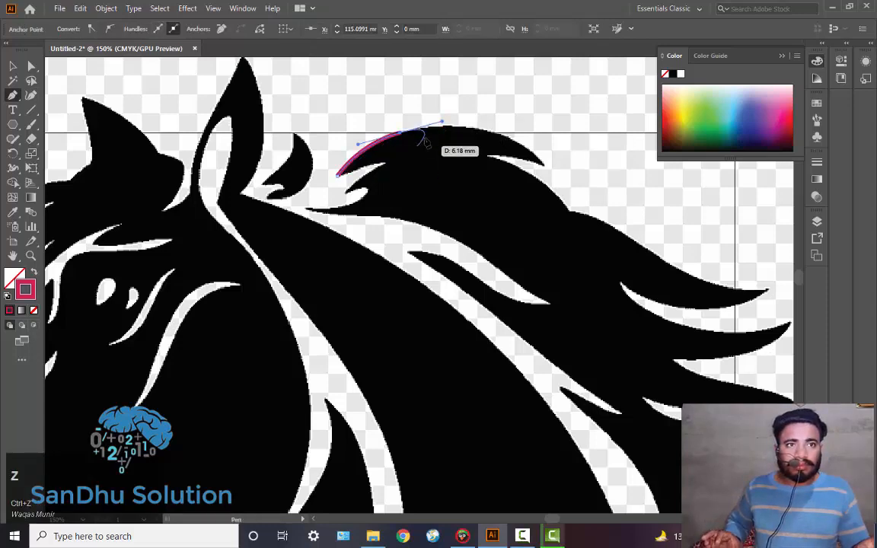
# Remove the last anchor's outgoing handle and trace the next curved segment over the crest of the top mane tuft.
pyautogui.click(401, 133)
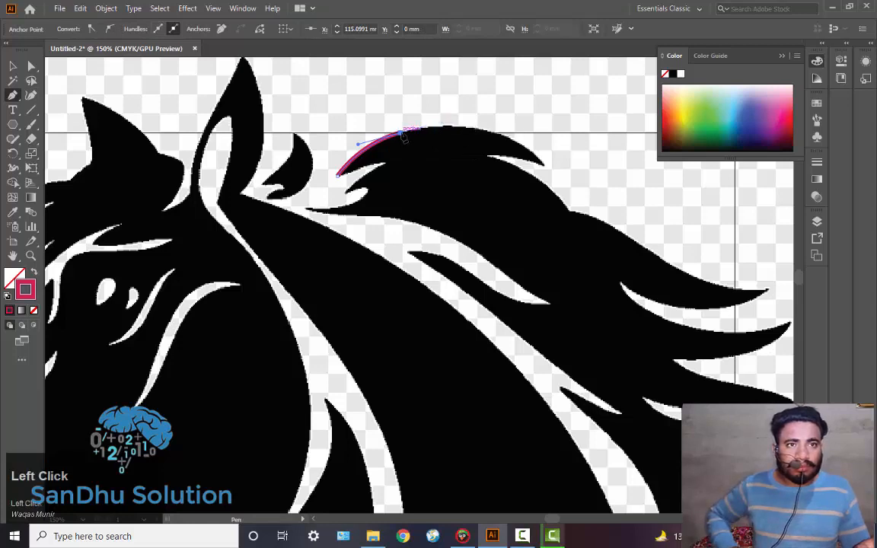
pyautogui.moveTo(479, 128); pyautogui.dragTo(497, 140)
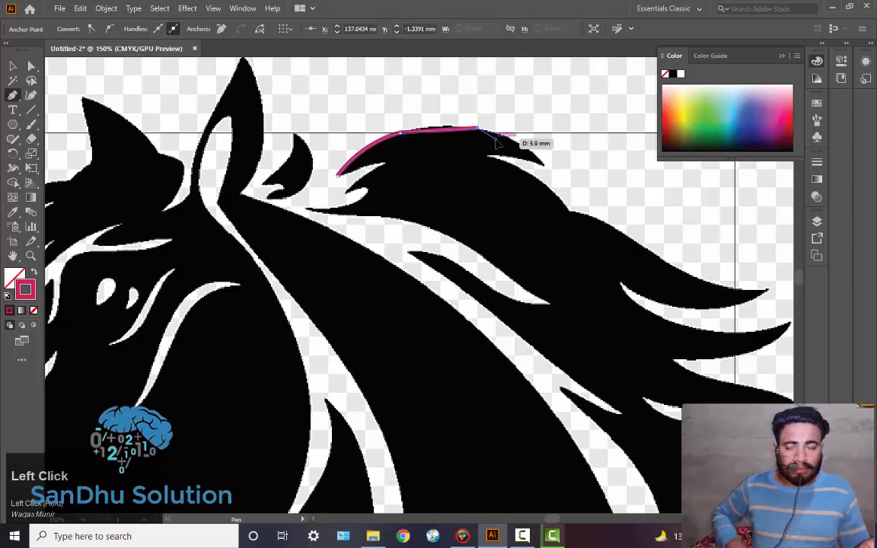
pyautogui.hotkey('ctrl', 'z')
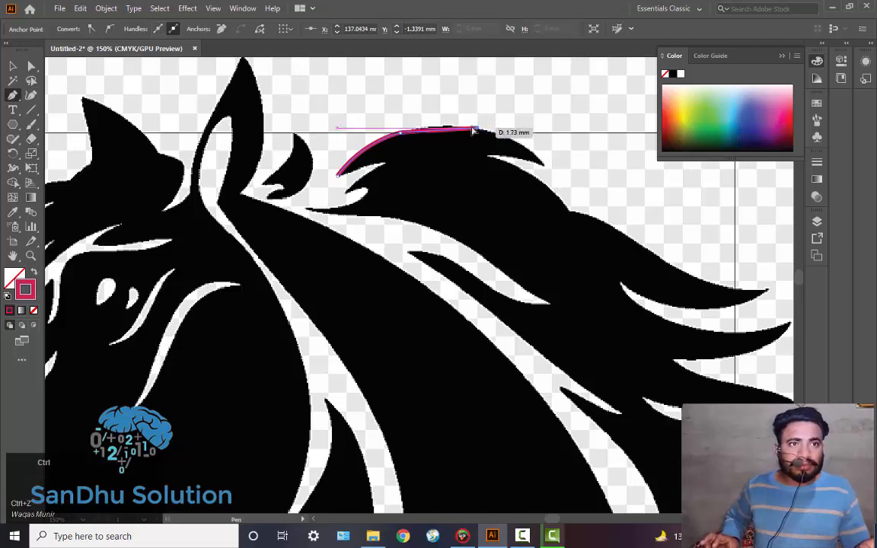
pyautogui.hotkey('ctrl', 'z')
pyautogui.moveTo(478, 128); pyautogui.dragTo(505, 135)
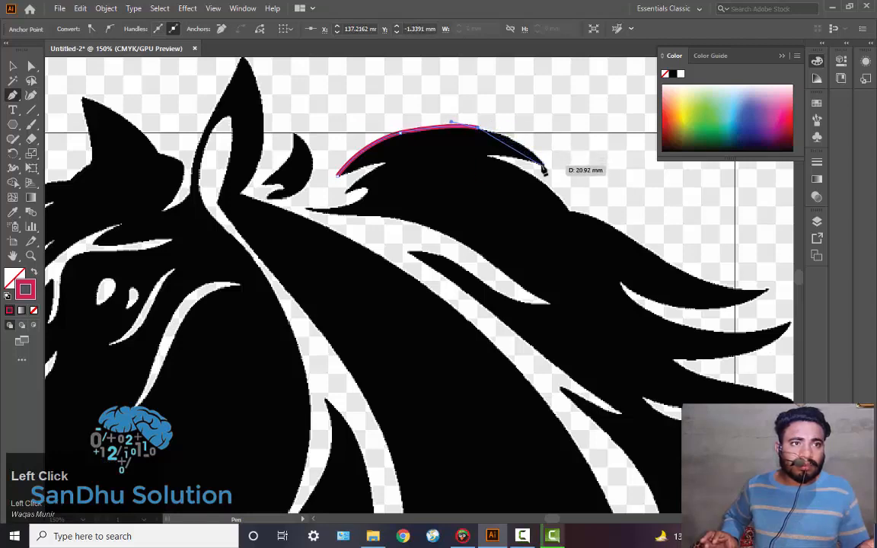
# Continue the path with a curved segment from the crest down to the rear tip of the top mane tuft.
pyautogui.click(546, 169)
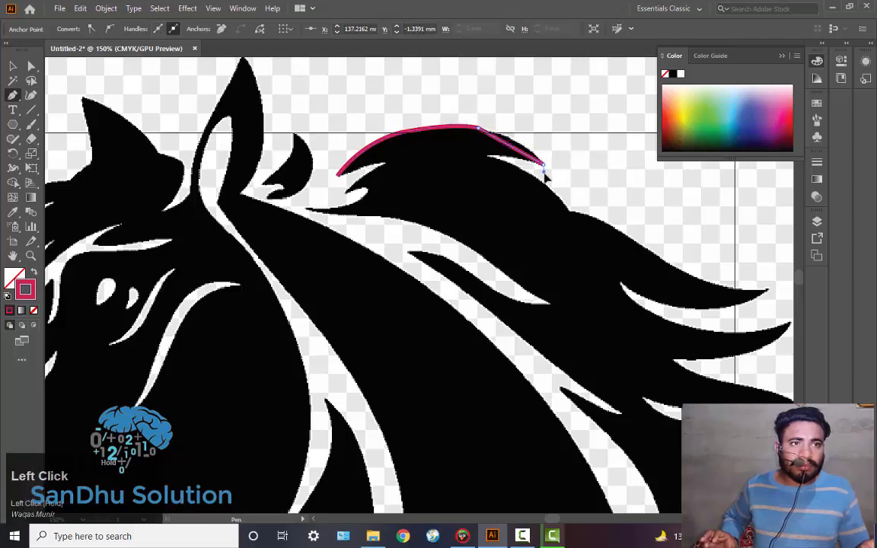
pyautogui.hotkey('ctrl', 'z')
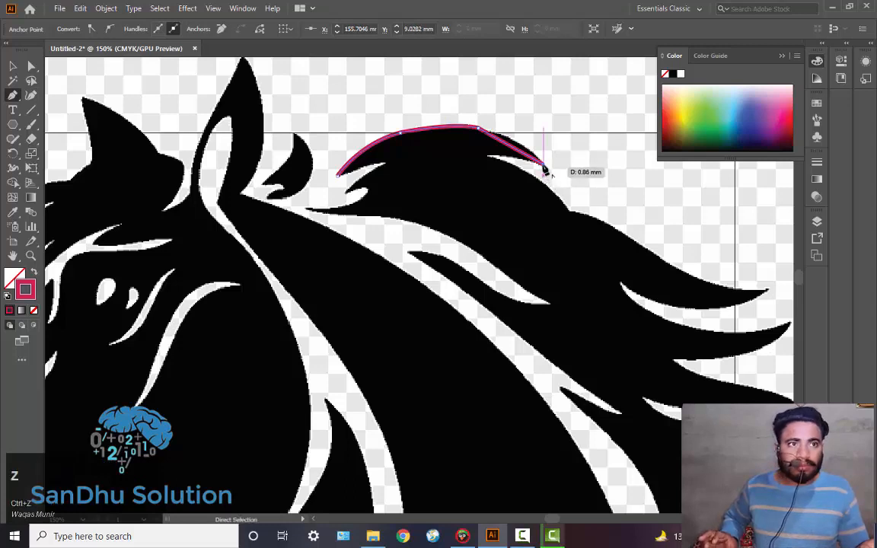
pyautogui.hotkey('ctrl', 'z')
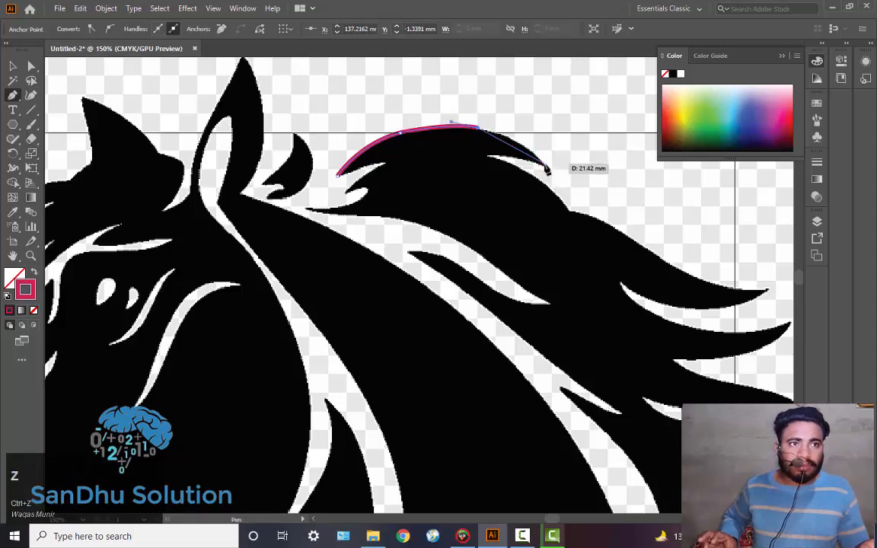
pyautogui.click(545, 165)
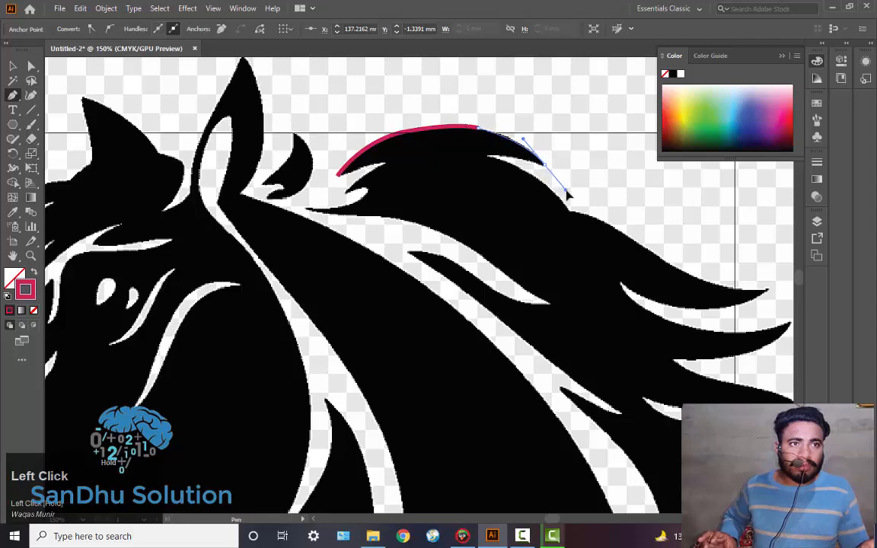
pyautogui.moveTo(567, 191); pyautogui.dragTo(567, 190)
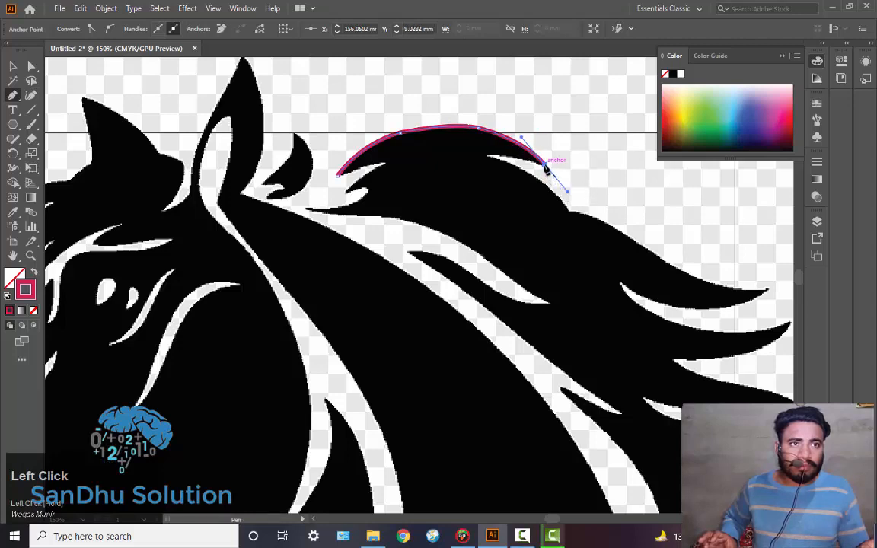
# Remove the outgoing handle at the top tuft's rear tip and trace a curved segment back into the notch beneath it.
pyautogui.click(544, 164)
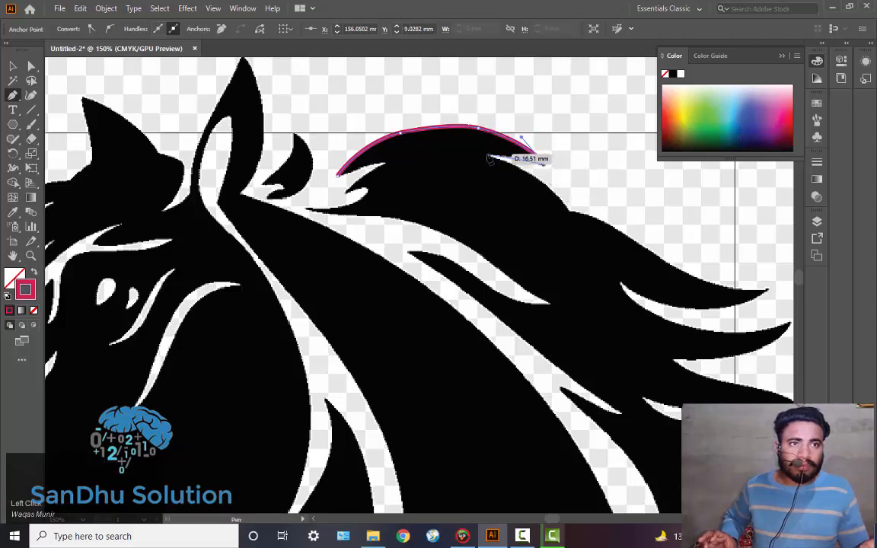
pyautogui.click(490, 159)
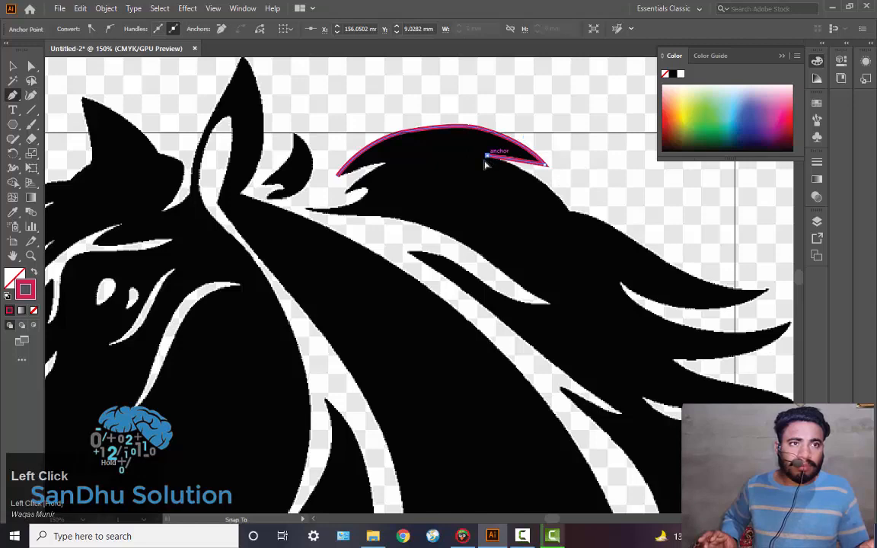
pyautogui.hotkey('ctrl', 'z')
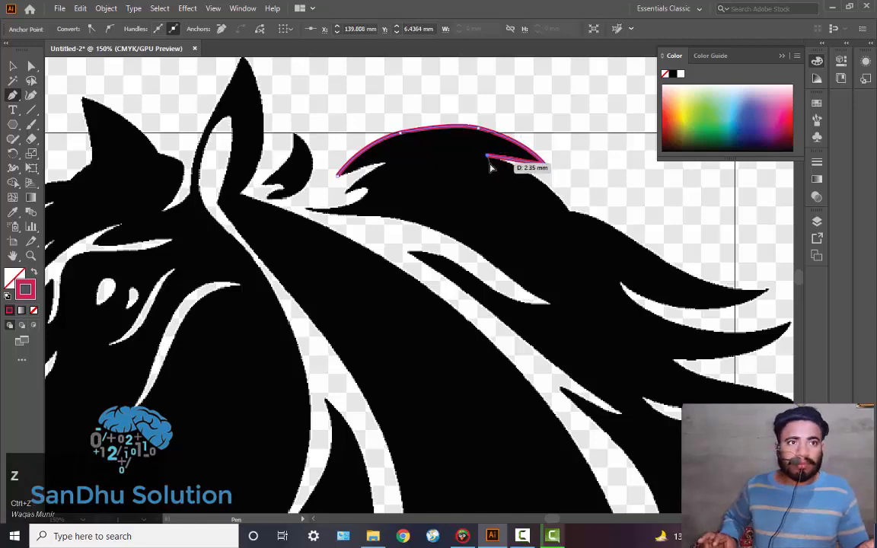
pyautogui.click(487, 159)
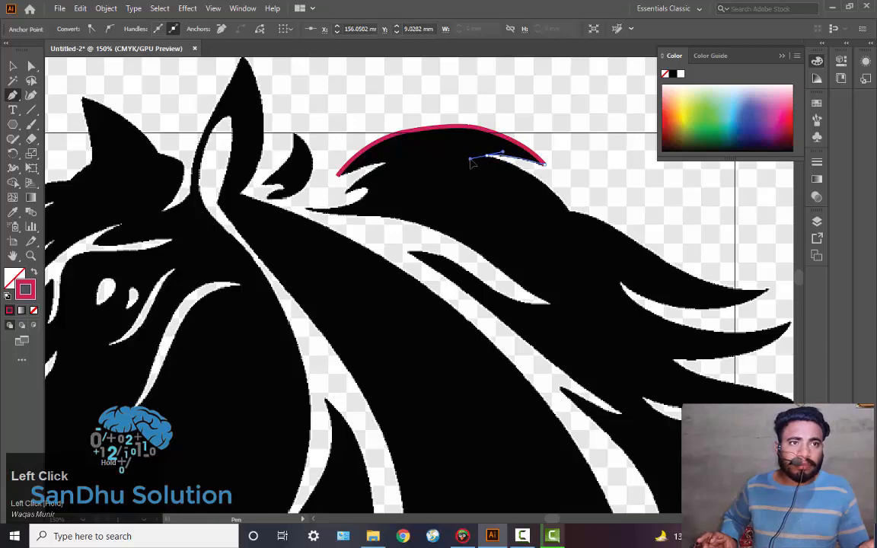
pyautogui.moveTo(471, 160); pyautogui.dragTo(471, 159)
pyautogui.click(487, 157)
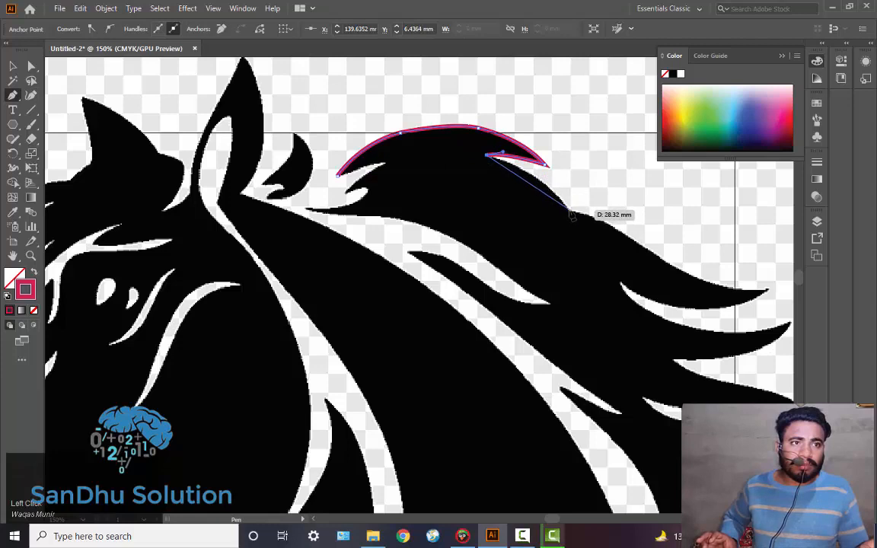
# Trace curved segments out of the notch to the mane's next corner and along the second lock's upper edge, ending without an outgoing handle.
pyautogui.moveTo(572, 217); pyautogui.dragTo(593, 256)
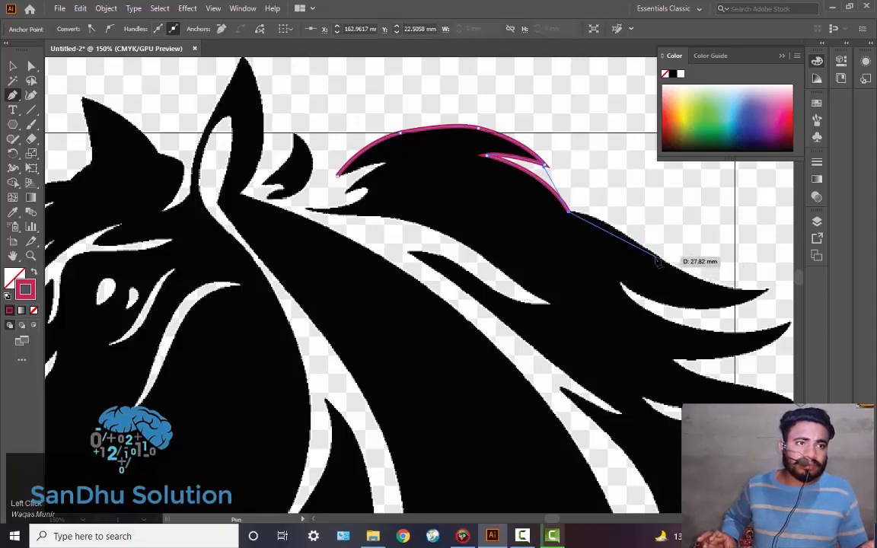
pyautogui.moveTo(658, 260); pyautogui.dragTo(715, 302)
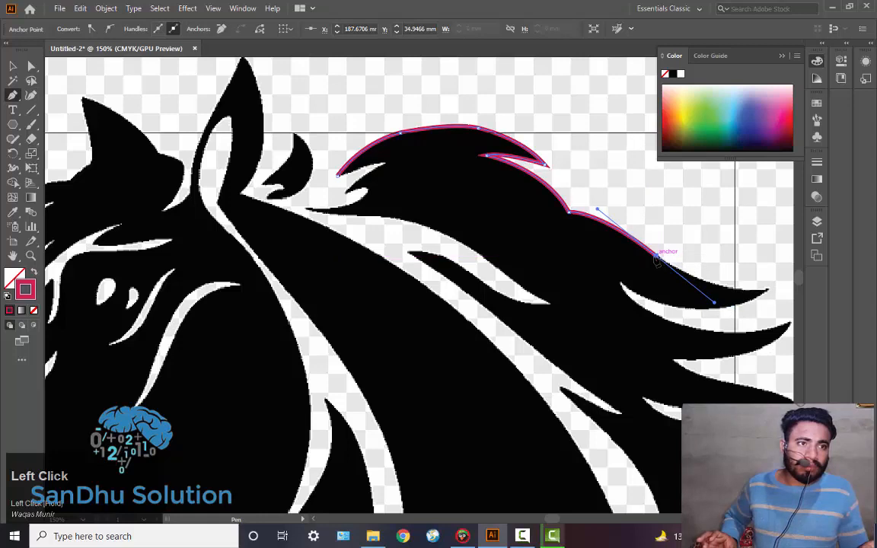
pyautogui.click(657, 257)
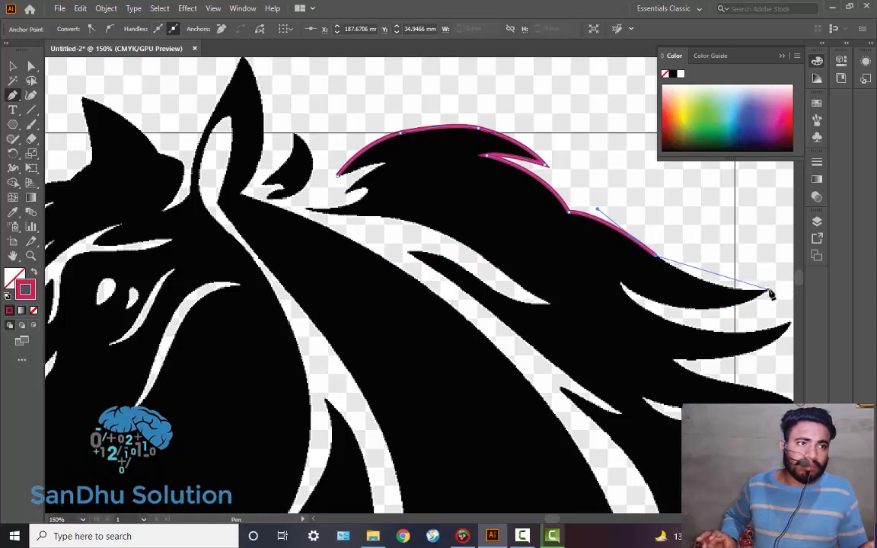
# Continue the path to the second lock's pointed tip and curve it back to the middle of the lock's underside.
pyautogui.press('space')
pyautogui.moveTo(768, 290); pyautogui.dragTo(519, 262)
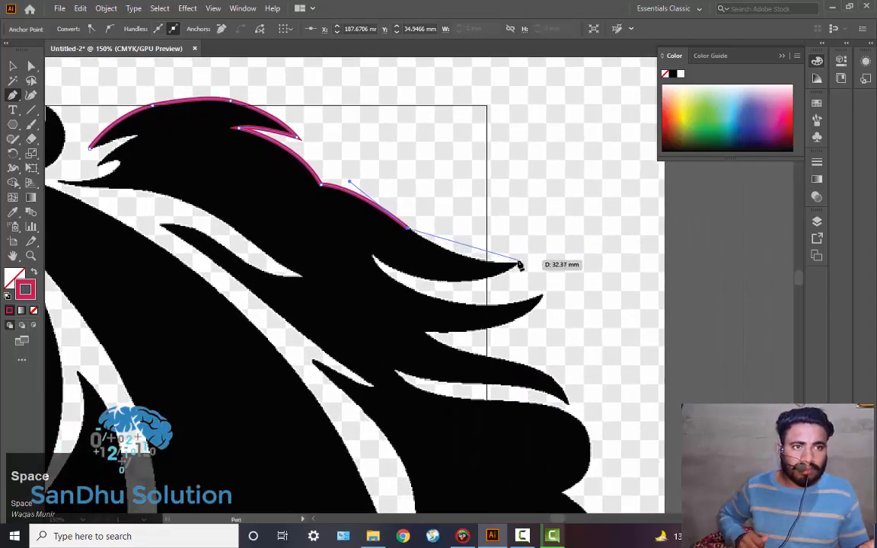
pyautogui.moveTo(519, 263); pyautogui.dragTo(446, 286)
pyautogui.click(380, 285)
pyautogui.moveTo(379, 288)
pyautogui.mouseDown()
pyautogui.moveTo(368, 287)
pyautogui.moveTo(381, 281)
pyautogui.mouseUp()
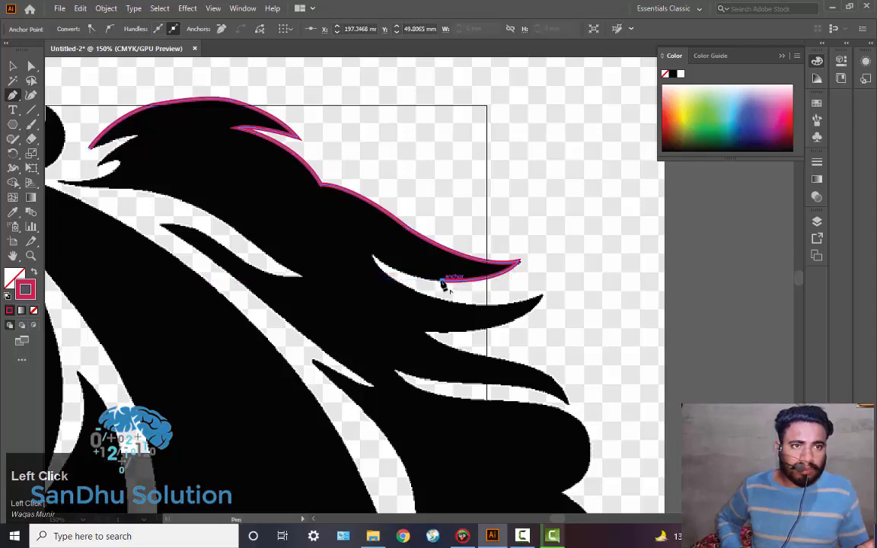
# Curve the path into the notch between the second and third locks, and start along the third lock's upper edge.
pyautogui.moveTo(444, 286); pyautogui.dragTo(373, 259)
pyautogui.click(373, 259)
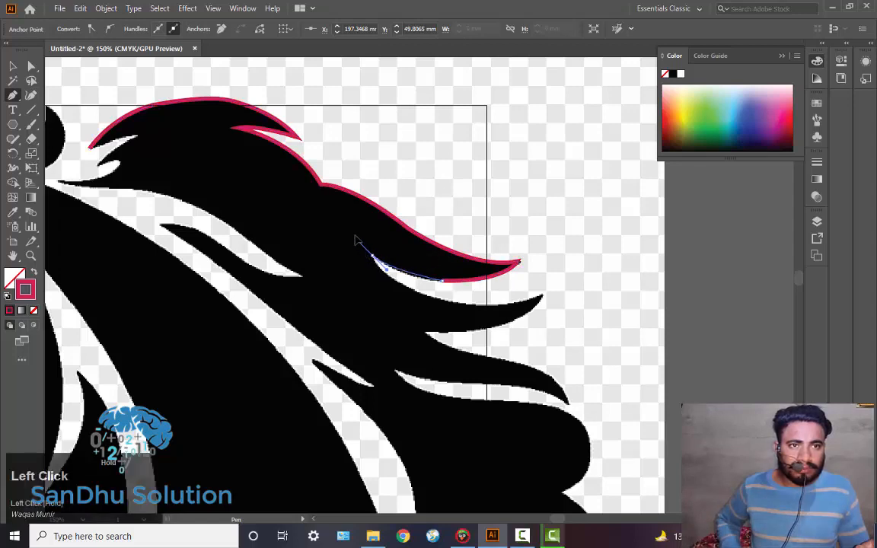
pyautogui.moveTo(352, 234)
pyautogui.mouseDown()
pyautogui.moveTo(439, 299)
pyautogui.moveTo(521, 303)
pyautogui.mouseUp()
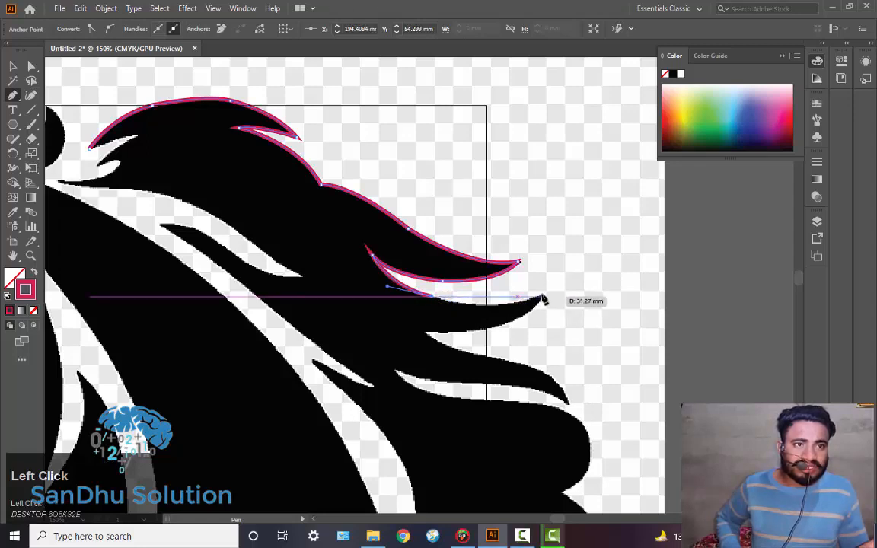
# Trace the third lock out to its pointed tip and back along its underside into the notch below.
pyautogui.moveTo(543, 299); pyautogui.dragTo(558, 295)
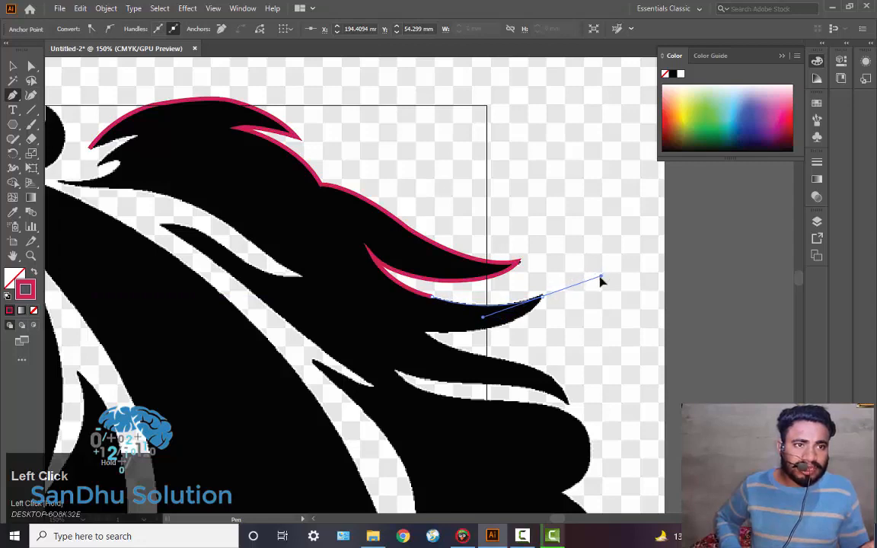
pyautogui.moveTo(602, 281); pyautogui.dragTo(602, 281)
pyautogui.moveTo(543, 301); pyautogui.dragTo(476, 336)
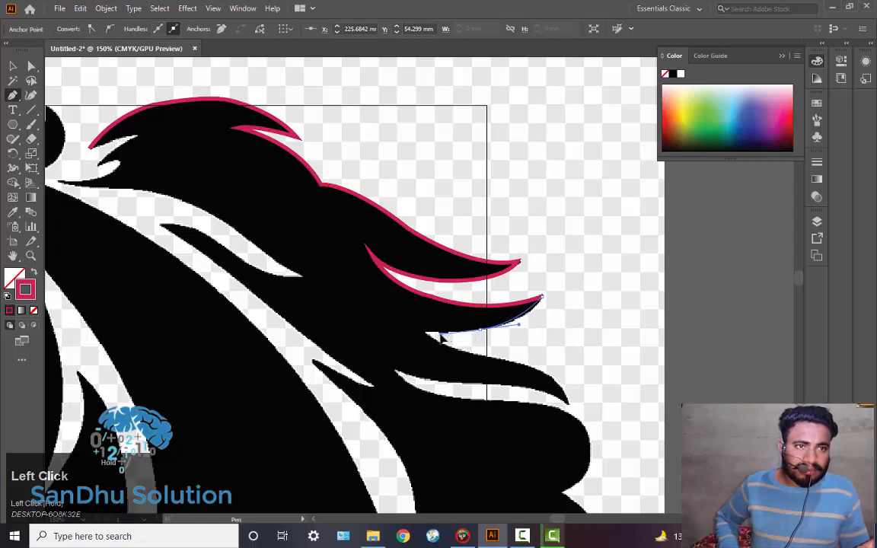
pyautogui.moveTo(432, 336); pyautogui.dragTo(425, 333)
pyautogui.click(481, 329)
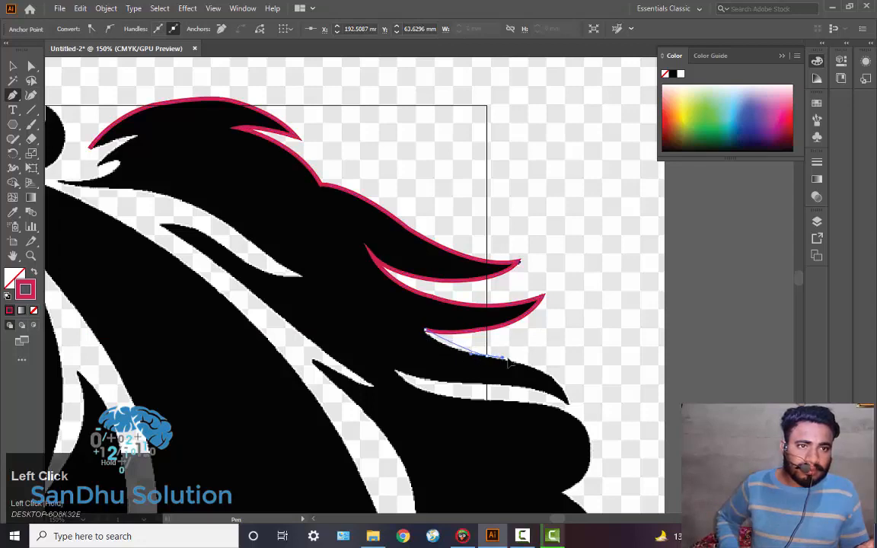
# Trace the fourth lock's upper edge with curved segments down to its tip, removing the outgoing handle there.
pyautogui.moveTo(539, 360); pyautogui.dragTo(544, 365)
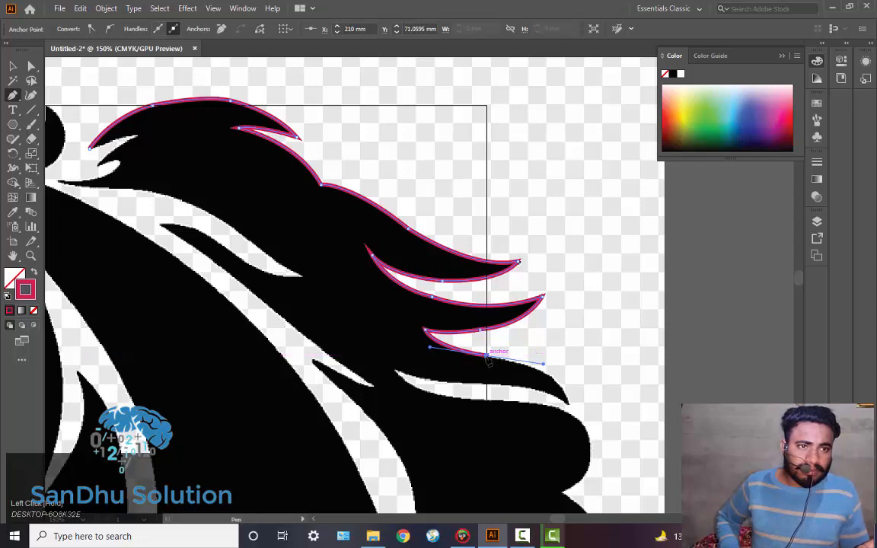
pyautogui.click(487, 356)
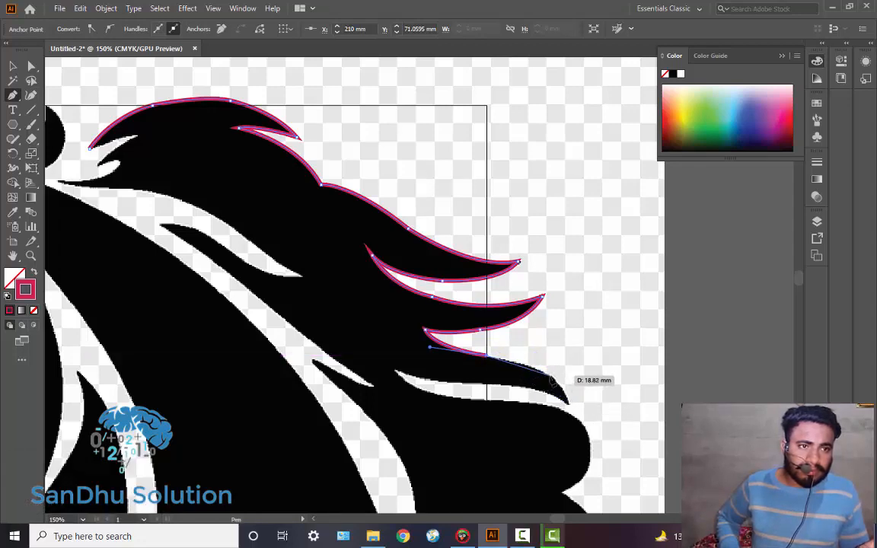
pyautogui.moveTo(555, 381); pyautogui.dragTo(564, 390)
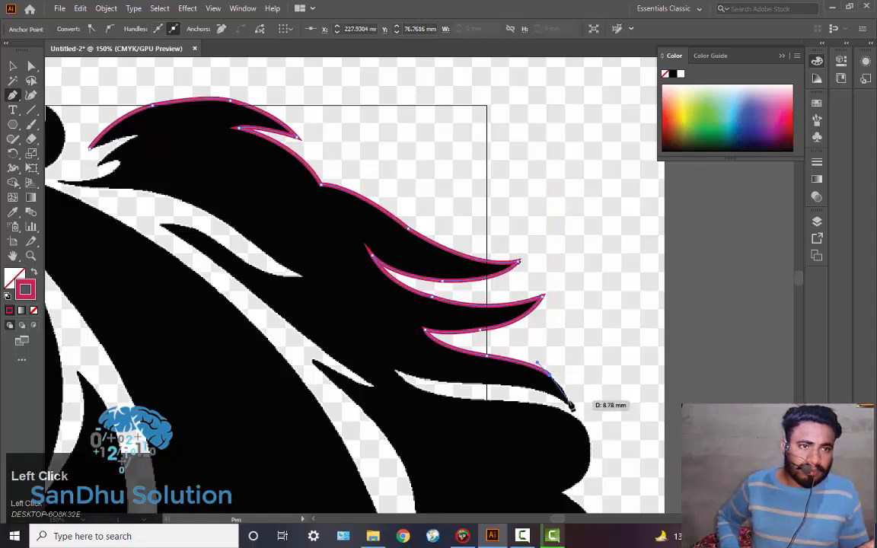
pyautogui.press('Escape')
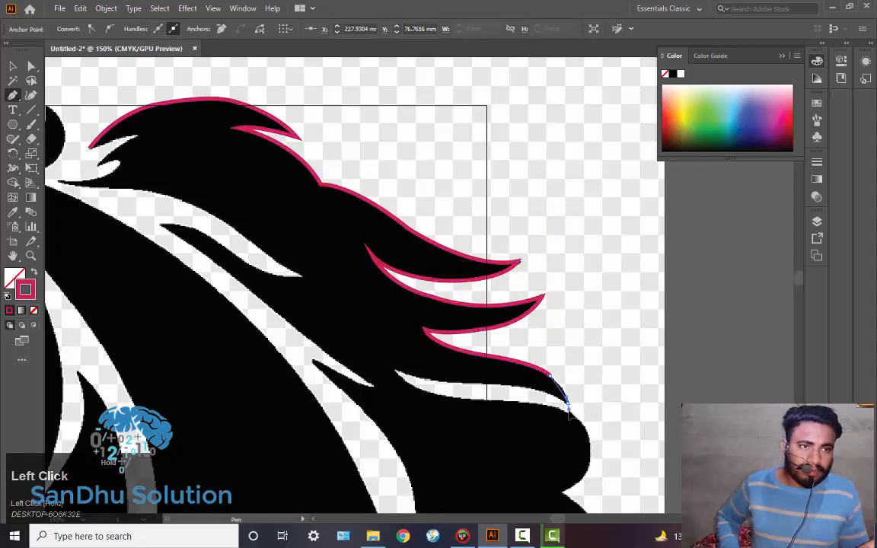
pyautogui.moveTo(570, 418); pyautogui.dragTo(570, 418)
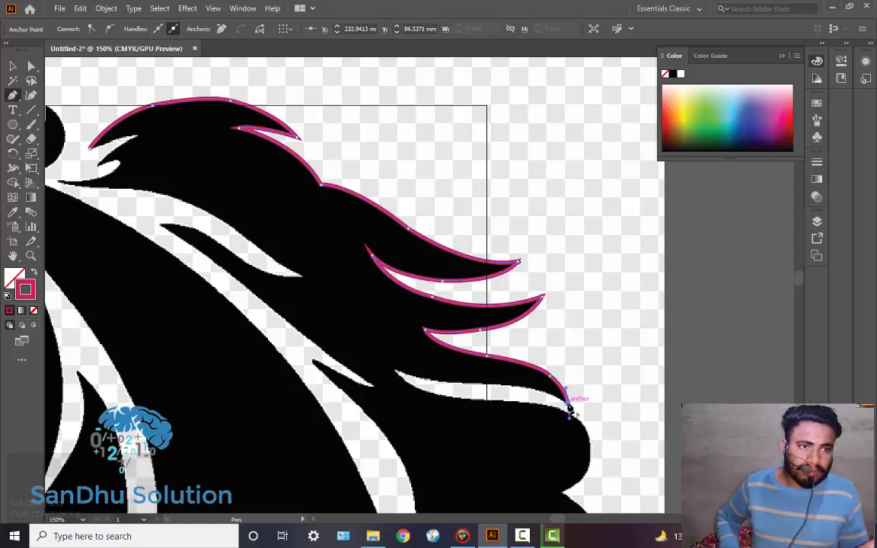
pyautogui.click(568, 402)
pyautogui.press('Escape')
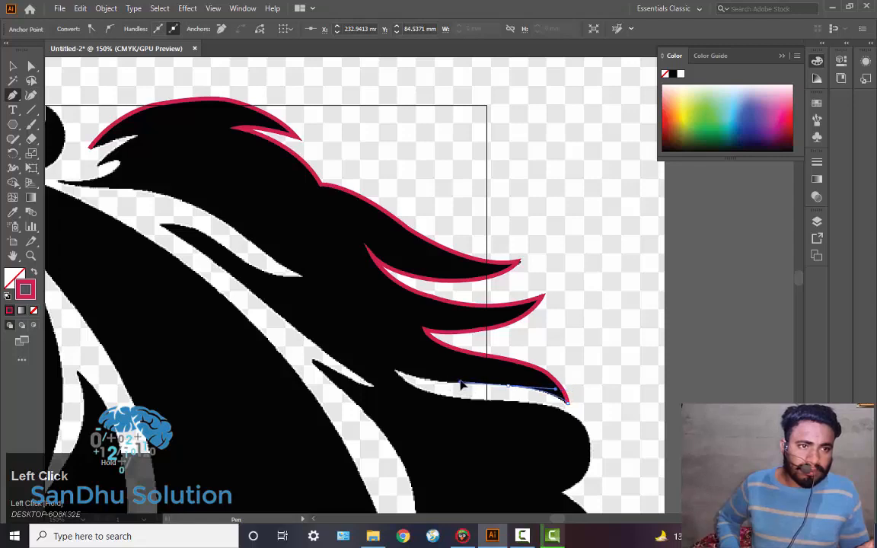
# Trace the fourth lock's underside into its inner notch and curve the path out onto the top of the rounded lobe below.
pyautogui.moveTo(465, 387); pyautogui.dragTo(515, 389)
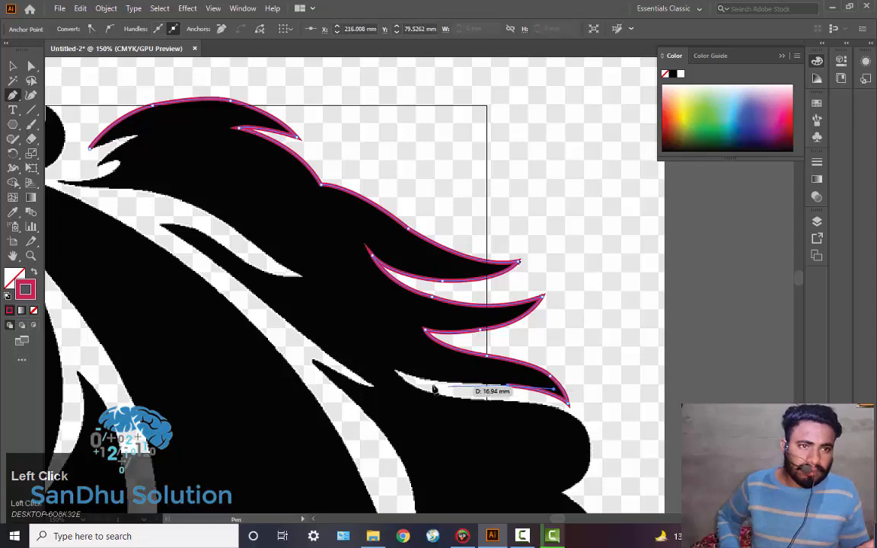
pyautogui.moveTo(438, 382); pyautogui.dragTo(391, 374)
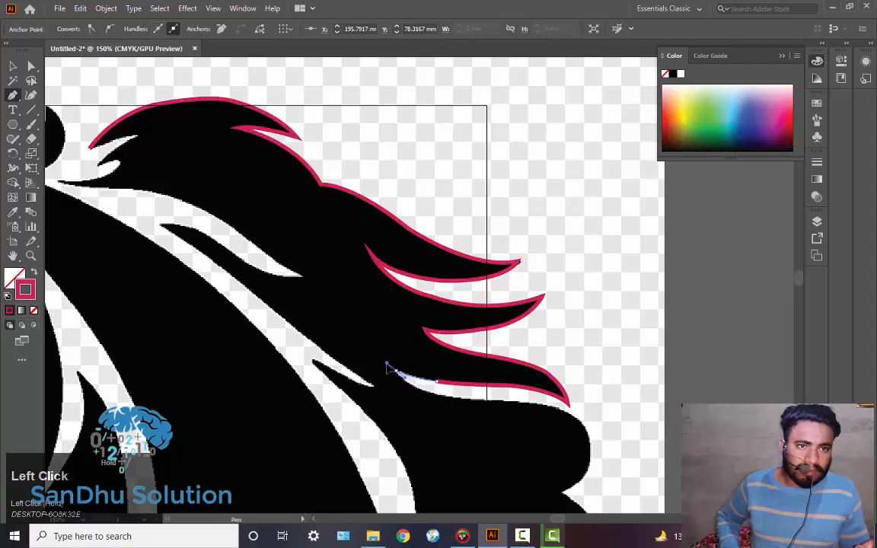
pyautogui.moveTo(397, 373); pyautogui.dragTo(591, 410)
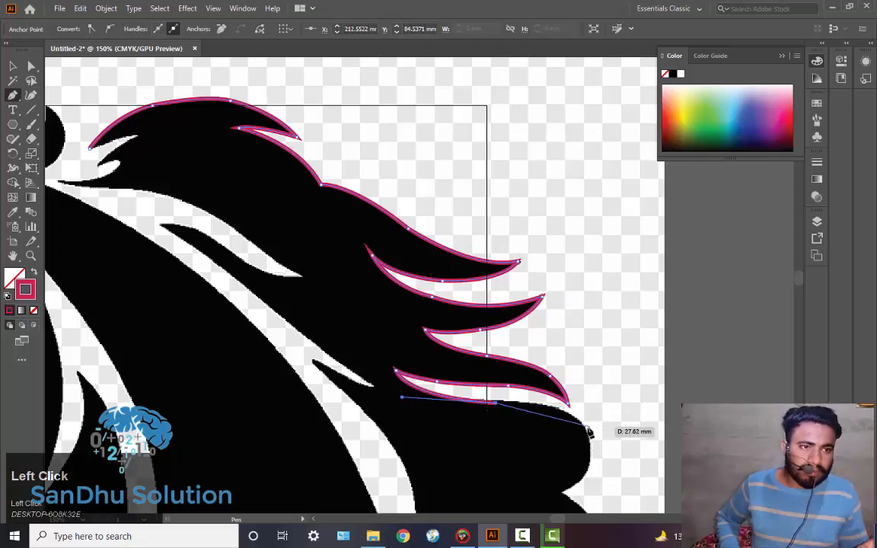
# Trace the rounded lobe below the fourth lock with curved segments around its outer side, ending in the notch beneath it.
pyautogui.click(587, 431)
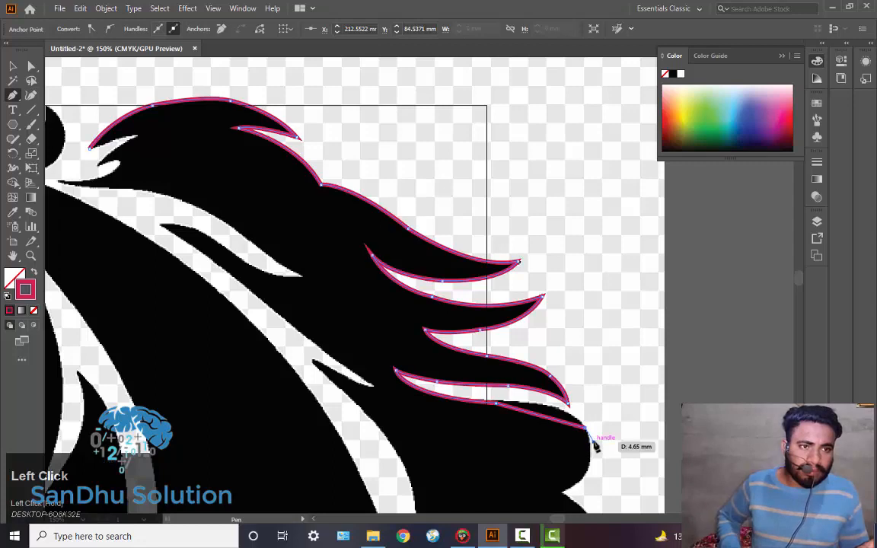
pyautogui.hotkey('ctrl', 'z')
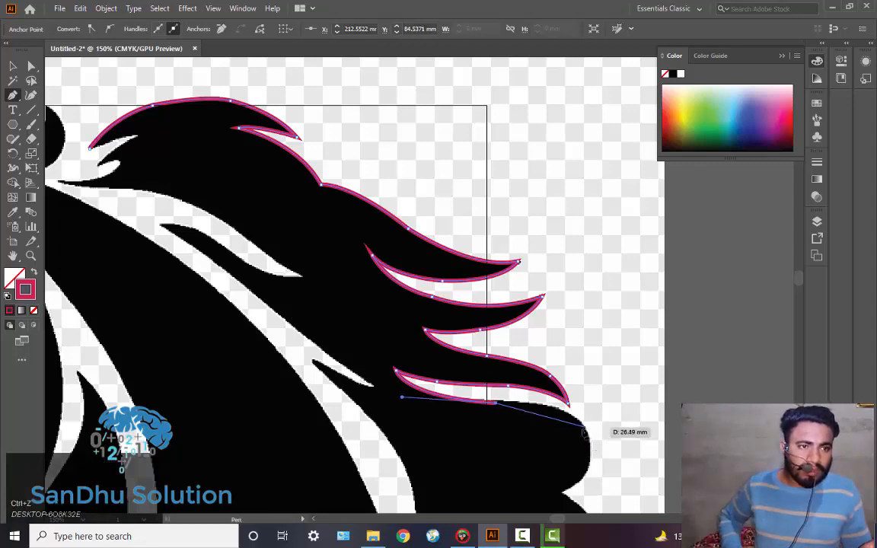
pyautogui.moveTo(585, 431); pyautogui.dragTo(607, 470)
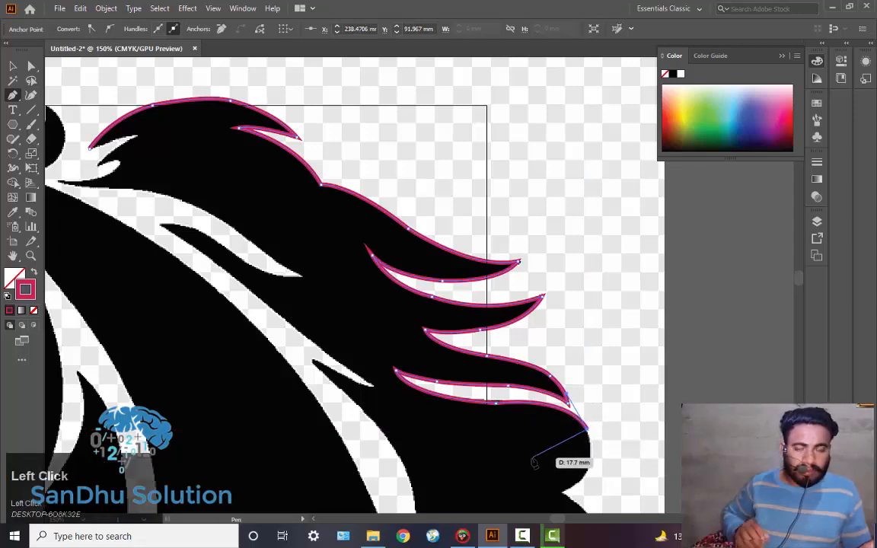
pyautogui.press('space')
pyautogui.moveTo(532, 455); pyautogui.dragTo(523, 278)
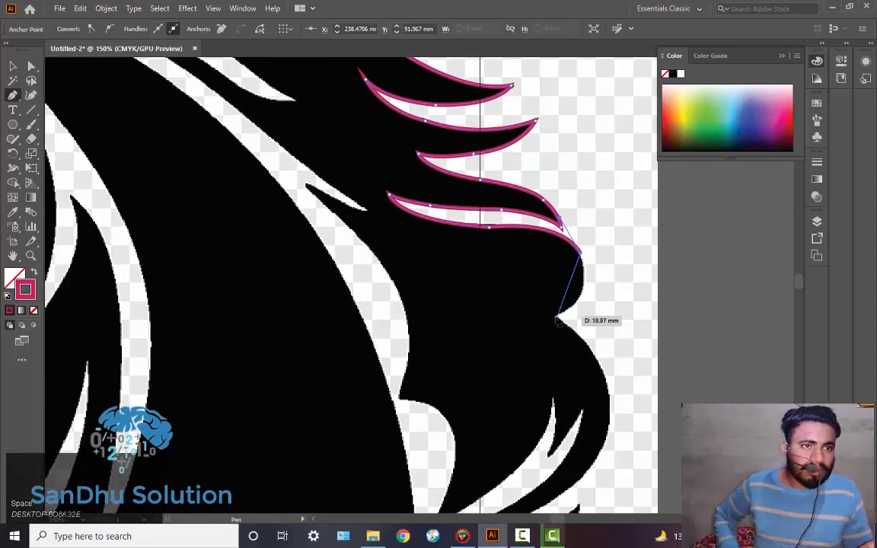
pyautogui.click(555, 316)
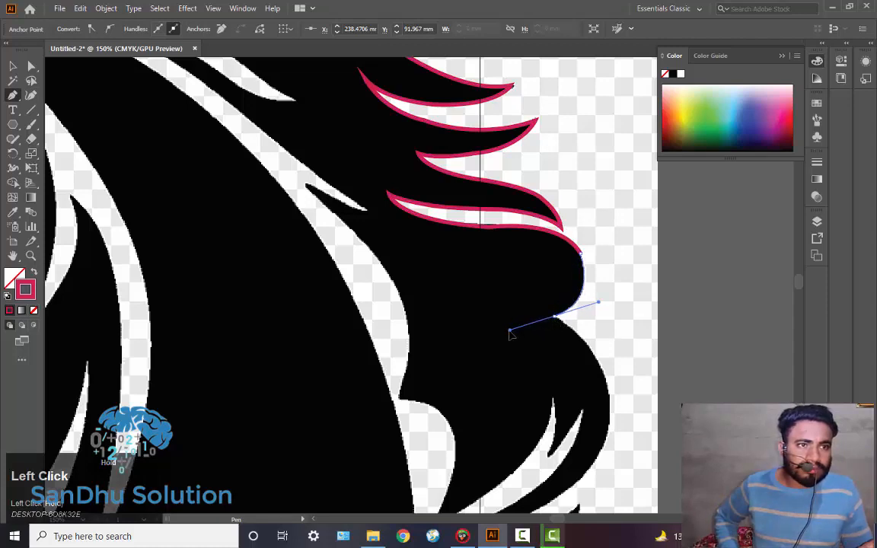
pyautogui.moveTo(510, 332); pyautogui.dragTo(509, 330)
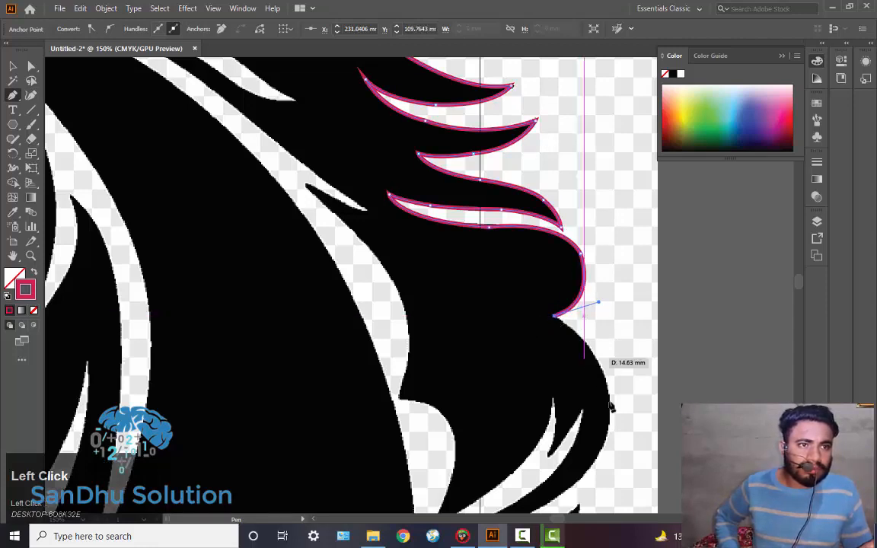
# Trace the large lower lobe's outer edge and continue along the thin strand's lower edge to its pointed end.
pyautogui.moveTo(607, 434); pyautogui.dragTo(589, 449)
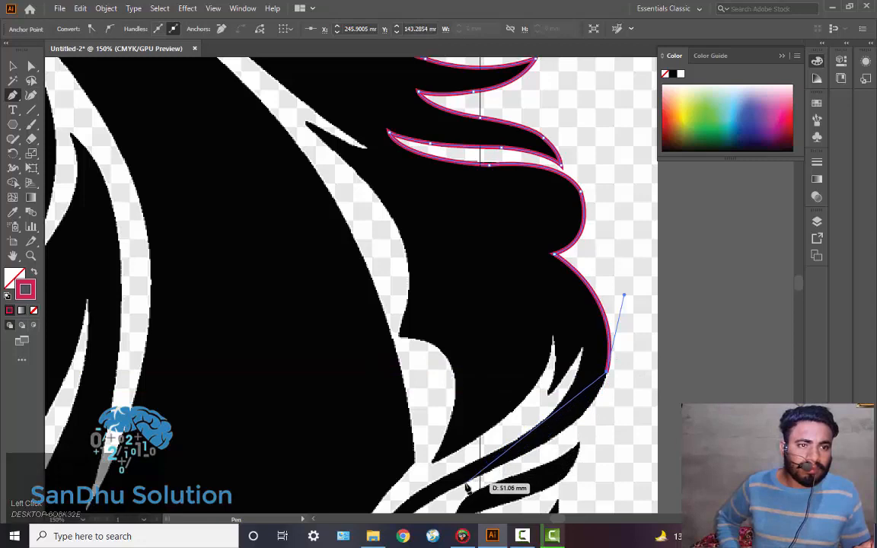
pyautogui.moveTo(467, 484); pyautogui.dragTo(326, 466)
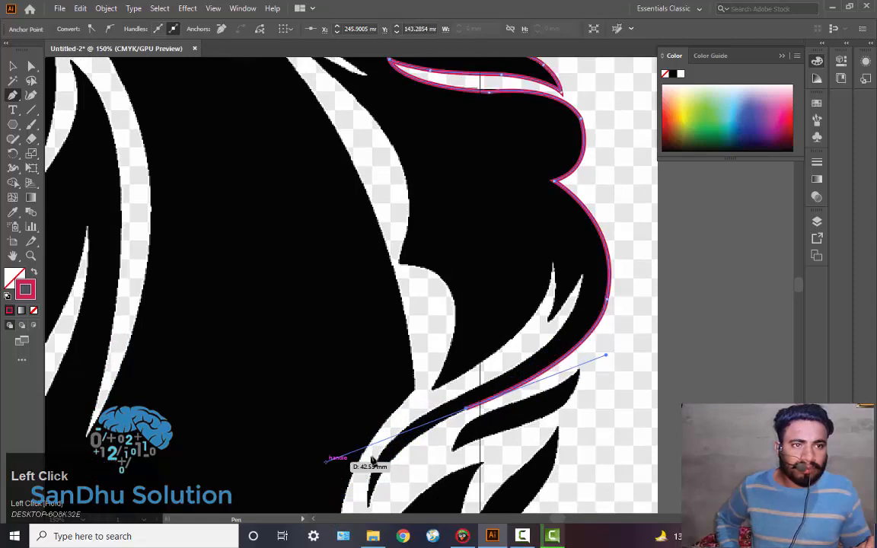
pyautogui.click(467, 411)
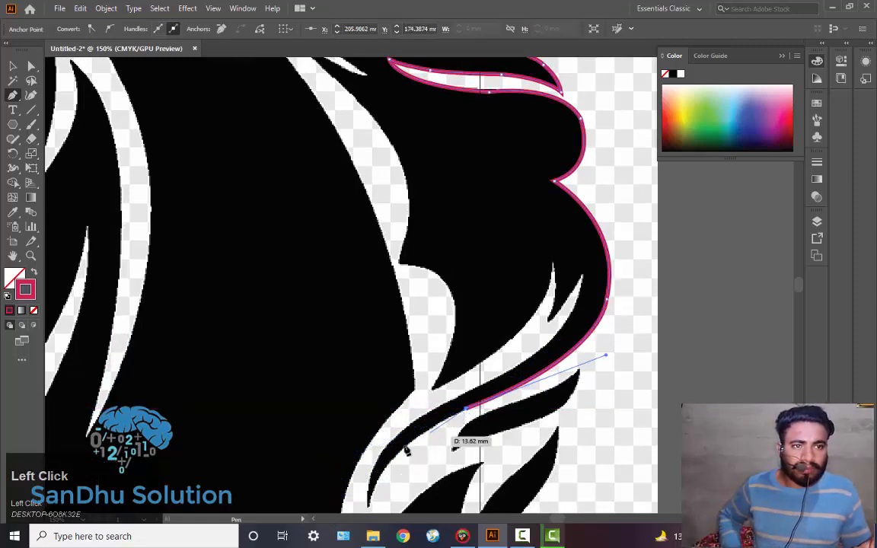
pyautogui.press('space')
pyautogui.moveTo(386, 452); pyautogui.dragTo(443, 336)
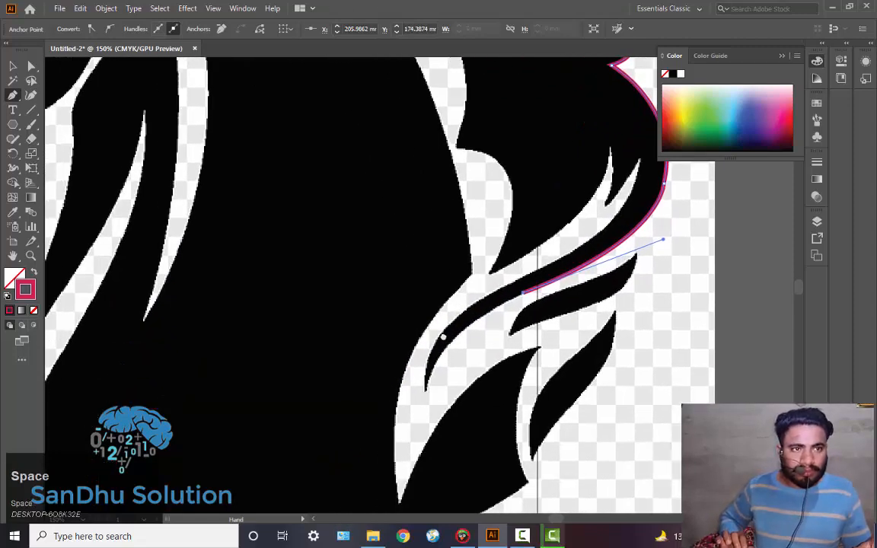
pyautogui.moveTo(428, 390); pyautogui.dragTo(424, 452)
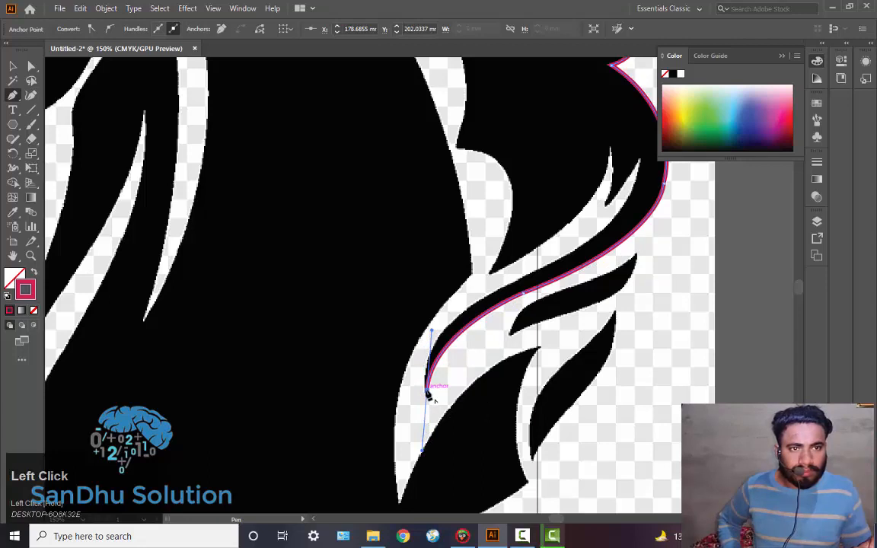
# Trace the thin strand's upper edge from its pointed end up to the forked gap's outer tip and back into the fork's notch.
pyautogui.click(427, 390)
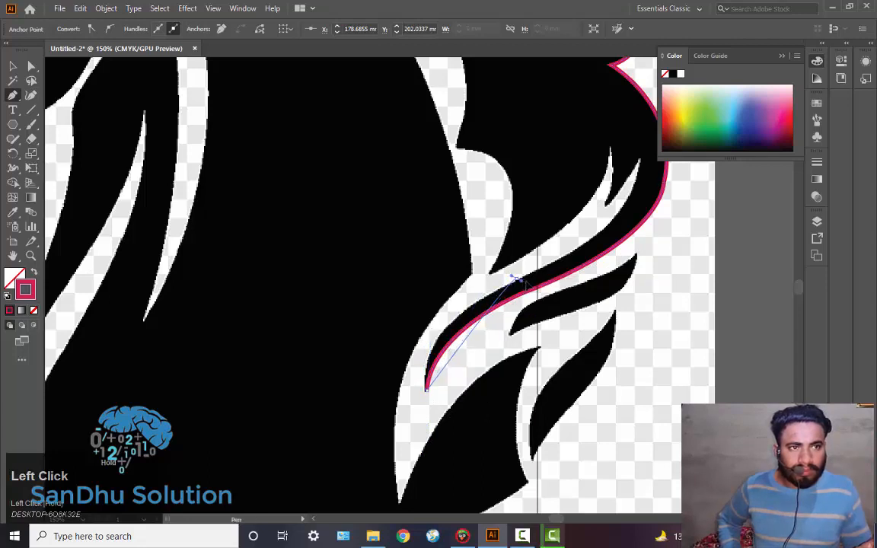
pyautogui.moveTo(518, 282); pyautogui.dragTo(615, 226)
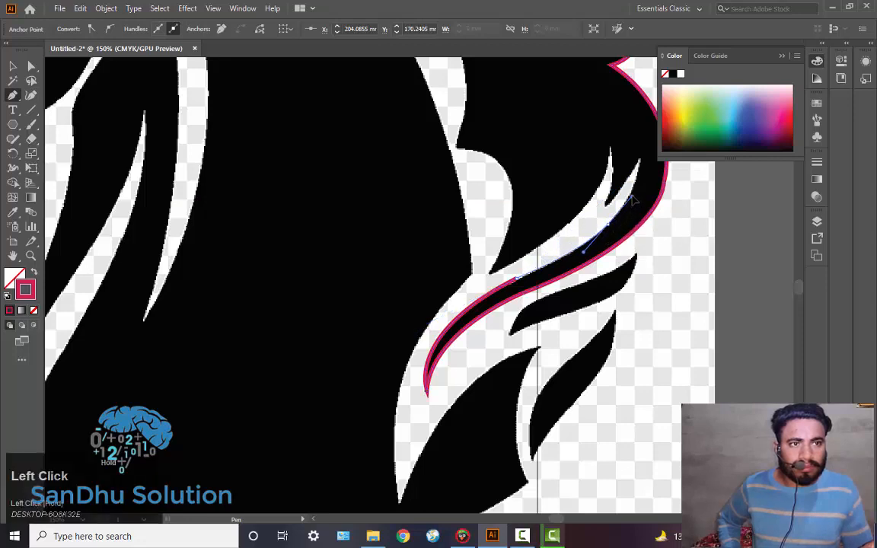
pyautogui.moveTo(632, 196); pyautogui.dragTo(633, 196)
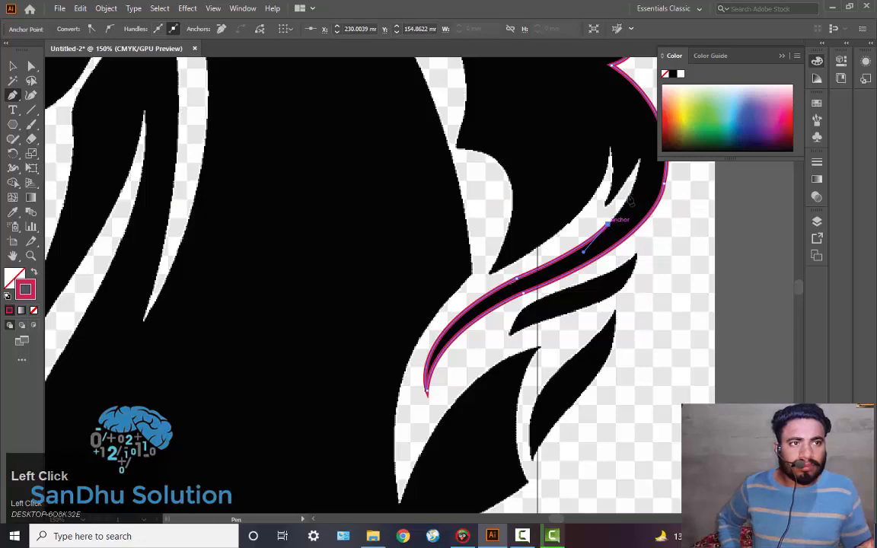
pyautogui.moveTo(640, 160)
pyautogui.mouseDown()
pyautogui.moveTo(644, 131)
pyautogui.moveTo(630, 186)
pyautogui.moveTo(603, 209)
pyautogui.moveTo(612, 151)
pyautogui.mouseUp()
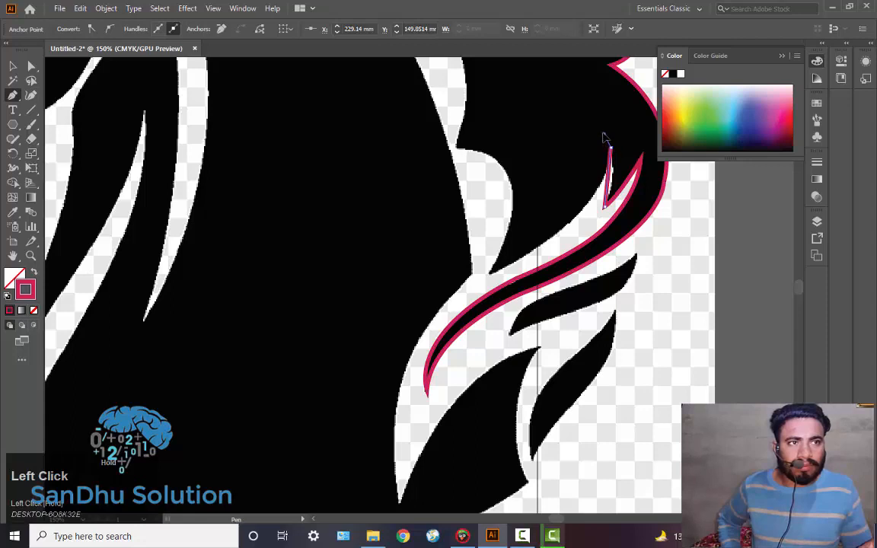
# Undo the segment to the fork's second tip and redraw it as a curve following the reference edge.
pyautogui.hotkey('ctrl', 'z')
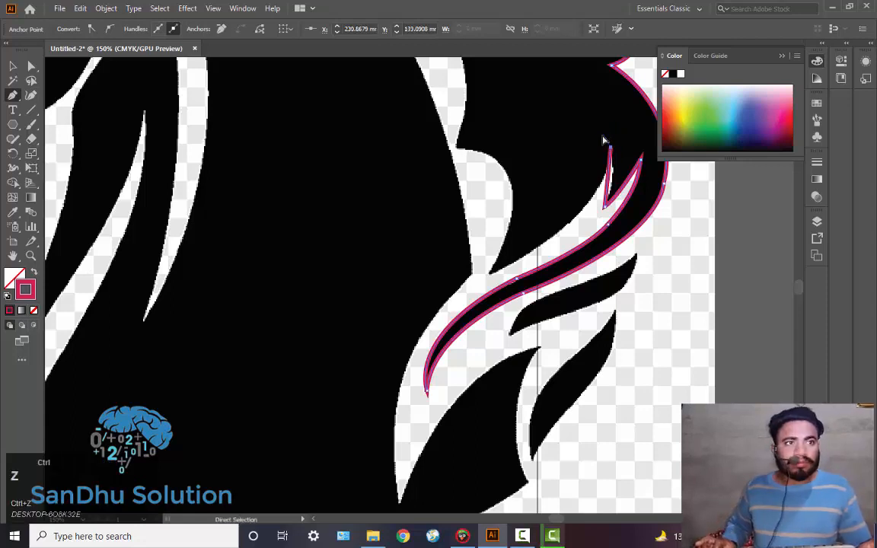
pyautogui.hotkey('ctrl', 'z')
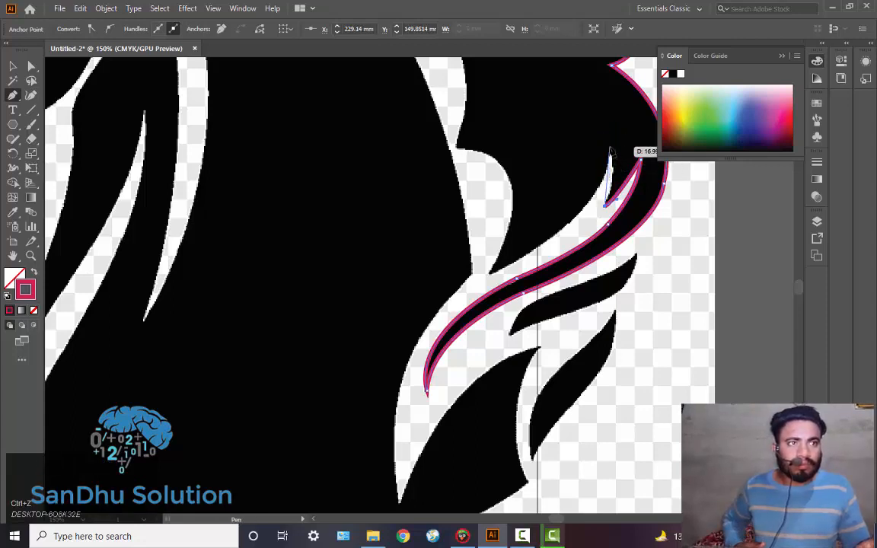
pyautogui.click(610, 150)
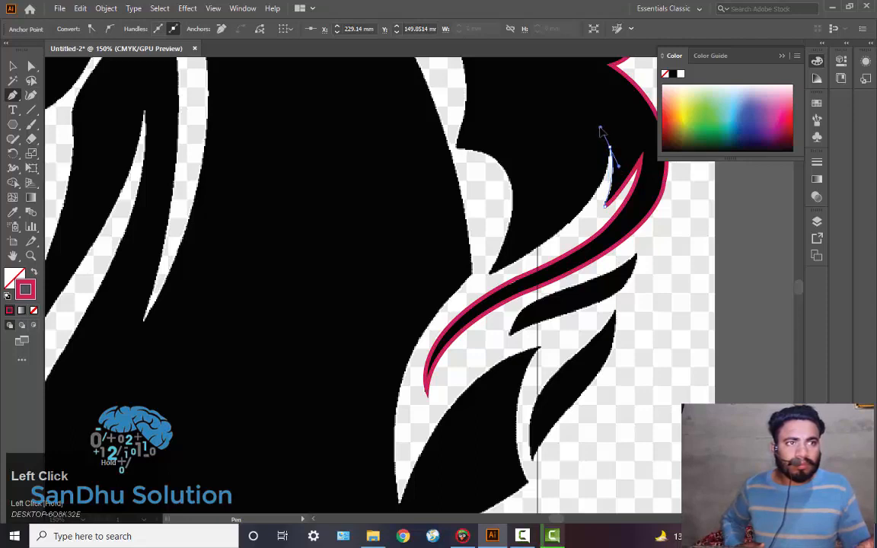
pyautogui.moveTo(599, 128); pyautogui.dragTo(599, 128)
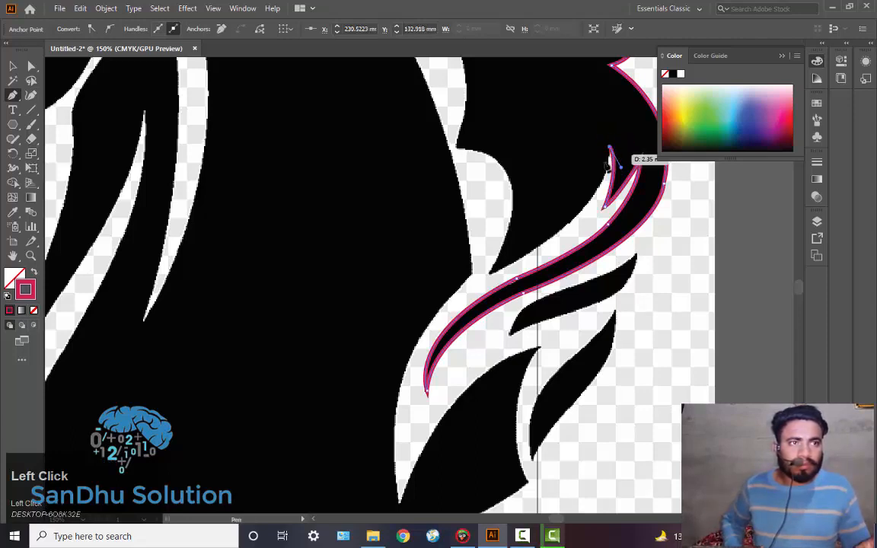
# Trace from the fork's second tip down to the inner corner, and curve around the rounded white bulge up to its upper notch.
pyautogui.moveTo(493, 272); pyautogui.dragTo(363, 332)
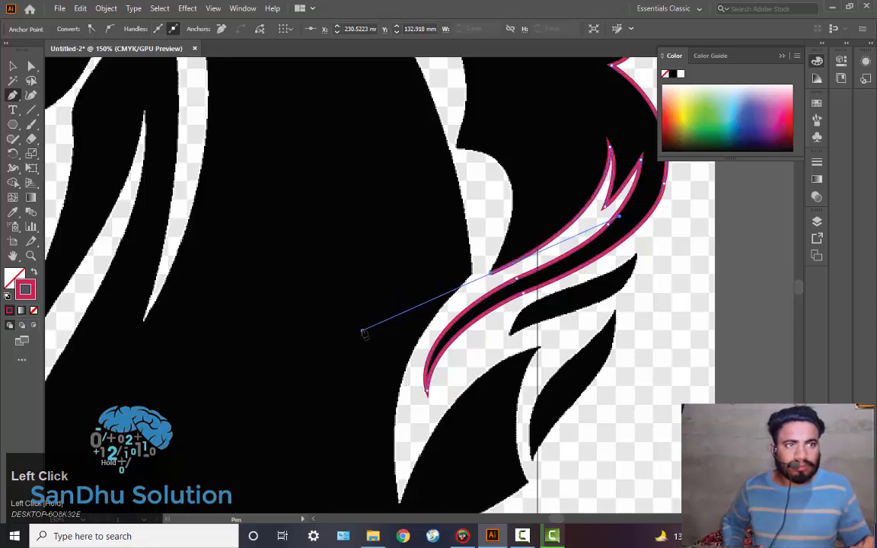
pyautogui.click(492, 273)
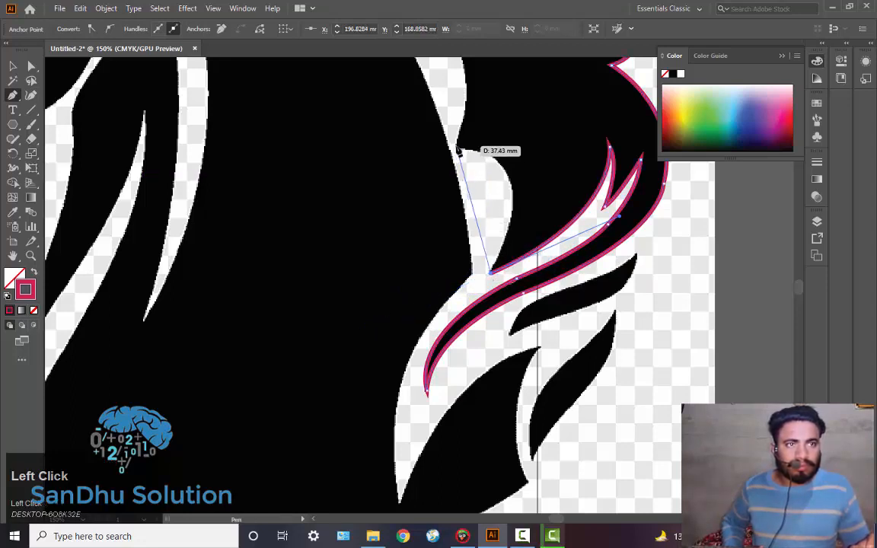
pyautogui.moveTo(457, 148)
pyautogui.mouseDown()
pyautogui.moveTo(415, 161)
pyautogui.moveTo(352, 143)
pyautogui.mouseUp()
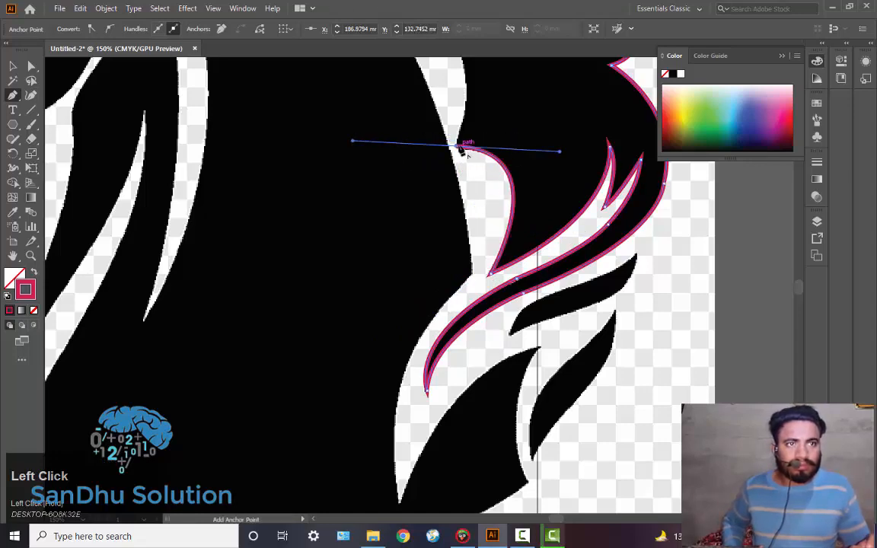
pyautogui.moveTo(500, 130); pyautogui.dragTo(569, 302)
pyautogui.moveTo(435, 108); pyautogui.dragTo(401, 112)
pyautogui.hotkey('ctrl', 'z')
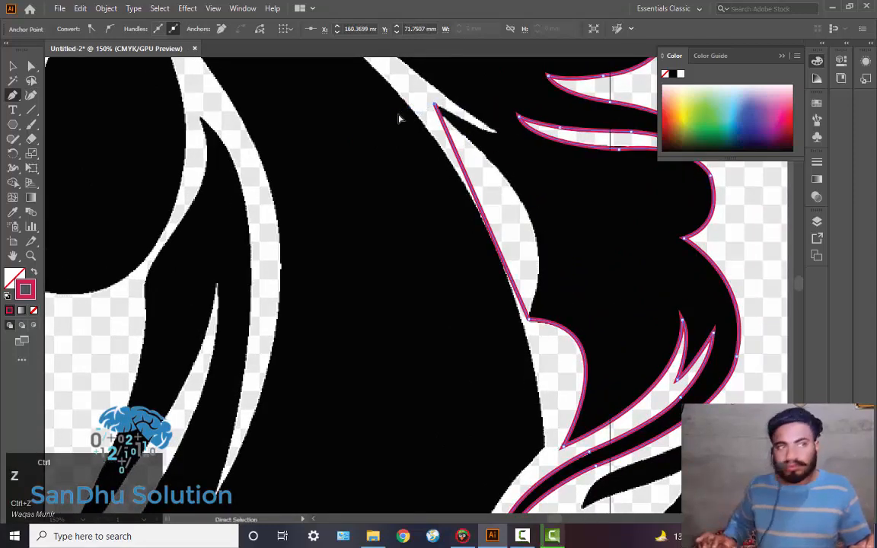
pyautogui.hotkey('ctrl', 'z')
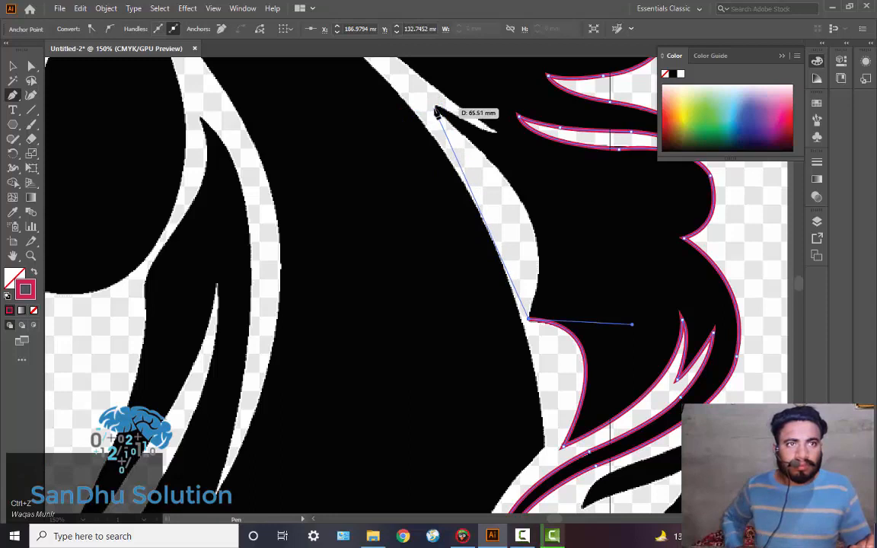
pyautogui.click(437, 109)
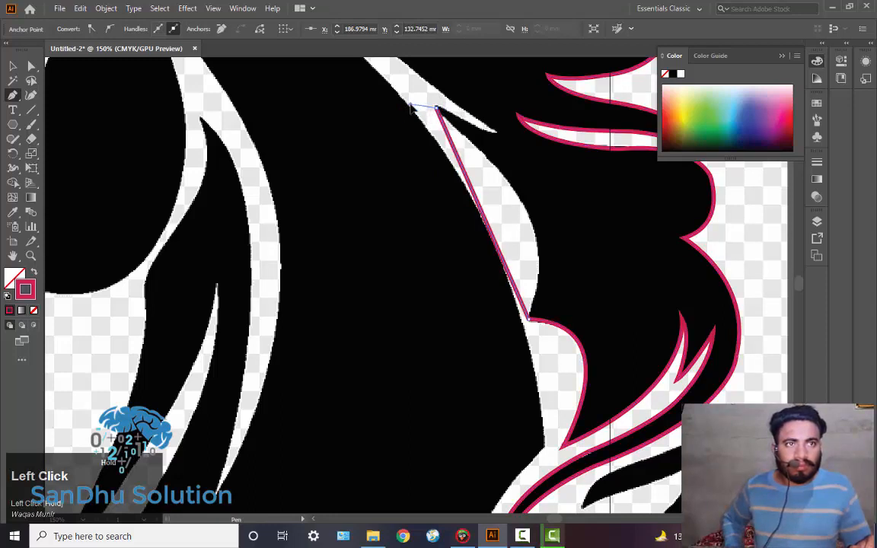
pyautogui.press('ctrl')
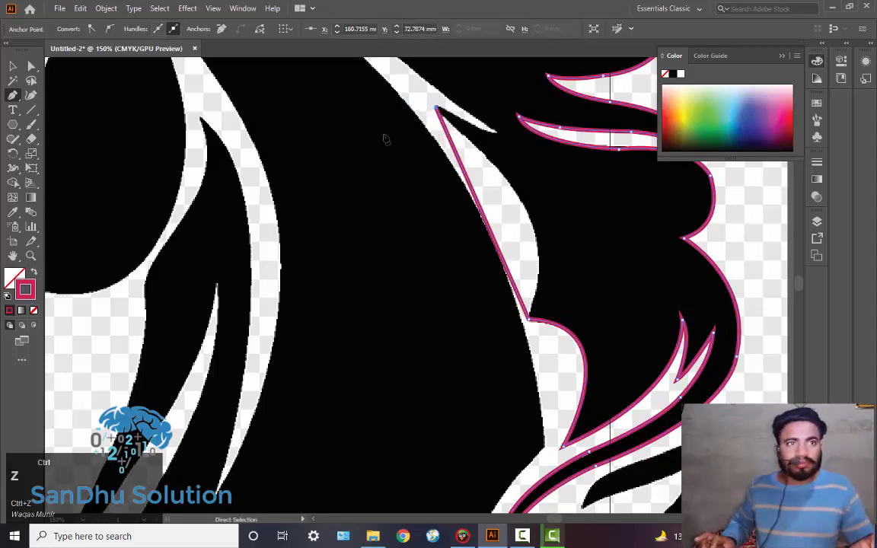
pyautogui.hotkey('ctrl', 'z')
pyautogui.keyDown('ctrl'); pyautogui.click(438, 109); pyautogui.keyUp('ctrl')
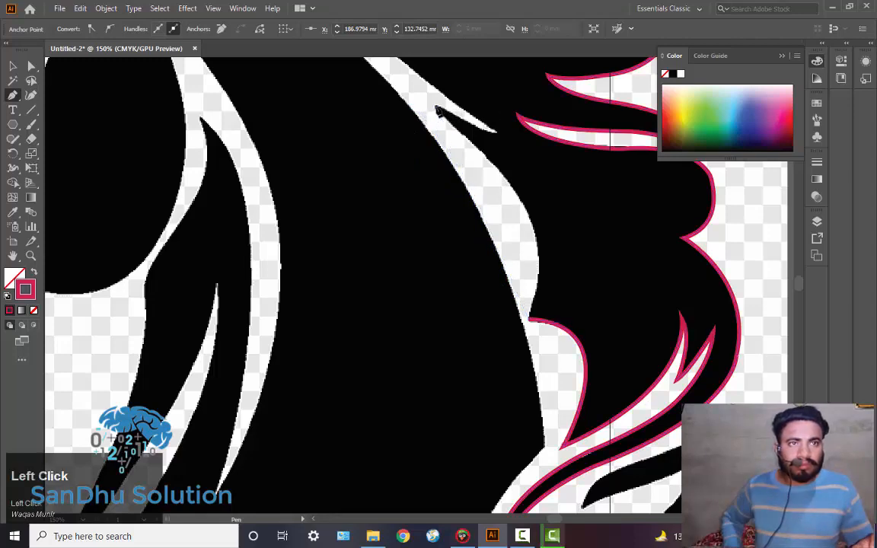
# Trace the long inner gap's outer edge up to its upper point and continue to the tip of the short spike, removing outgoing handles.
pyautogui.moveTo(438, 110); pyautogui.dragTo(281, 157)
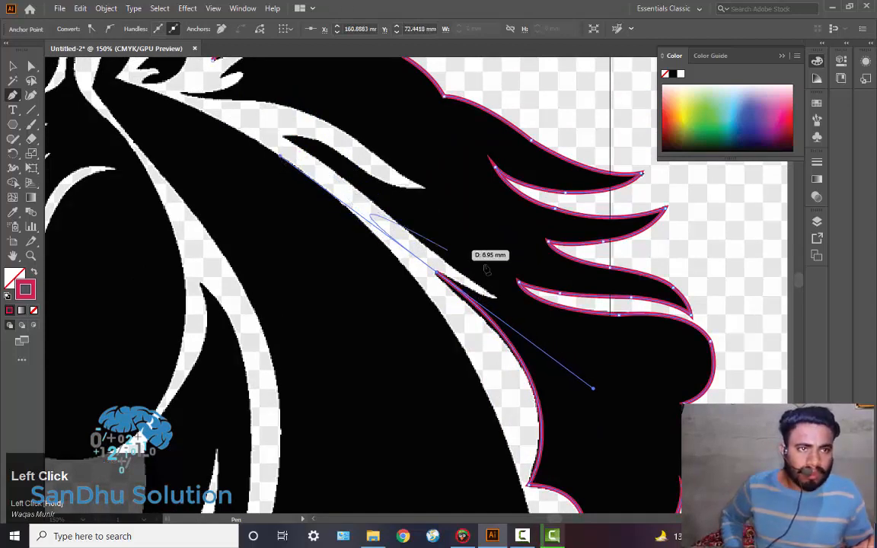
pyautogui.moveTo(423, 272); pyautogui.dragTo(436, 274)
pyautogui.click(438, 275)
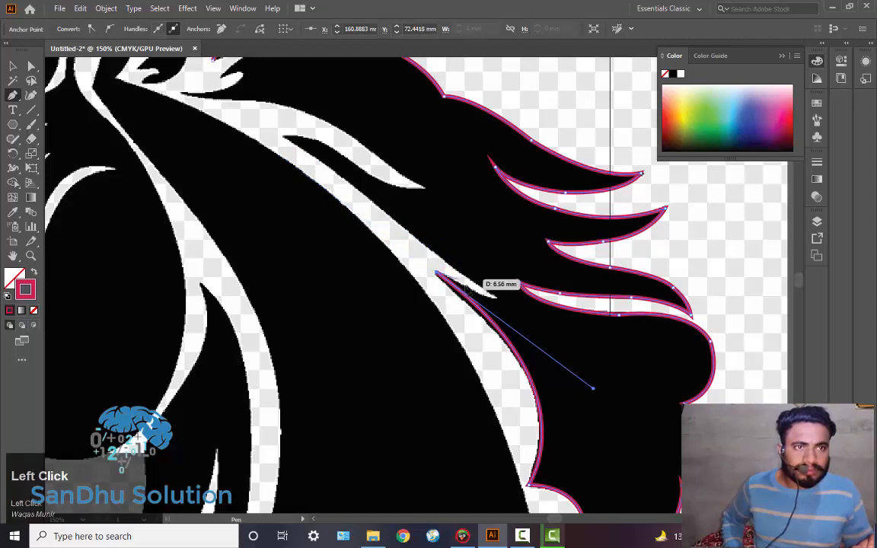
pyautogui.moveTo(496, 300); pyautogui.dragTo(508, 297)
pyautogui.click(495, 299)
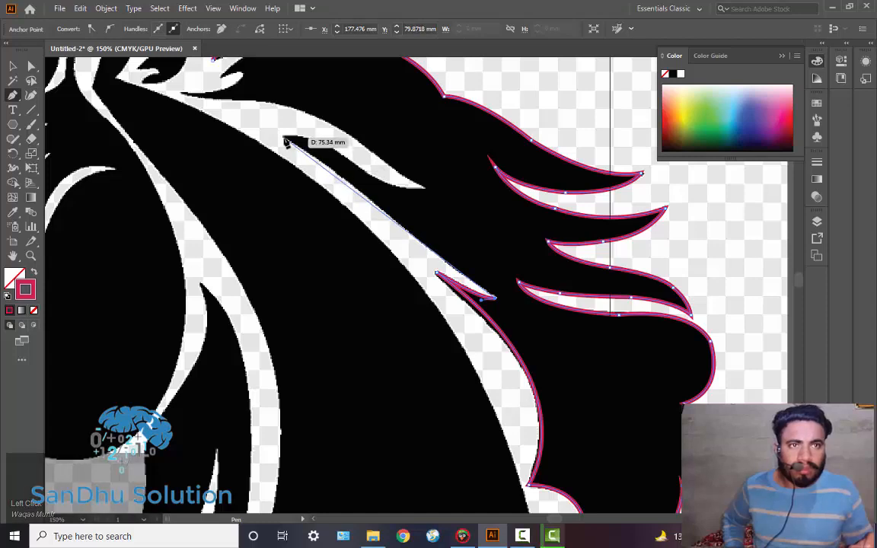
# Trace up to the narrow inner lock's pointed tip, along its upper side to the white gap's end, and back along the gap's upper edge.
pyautogui.moveTo(284, 140); pyautogui.dragTo(264, 134)
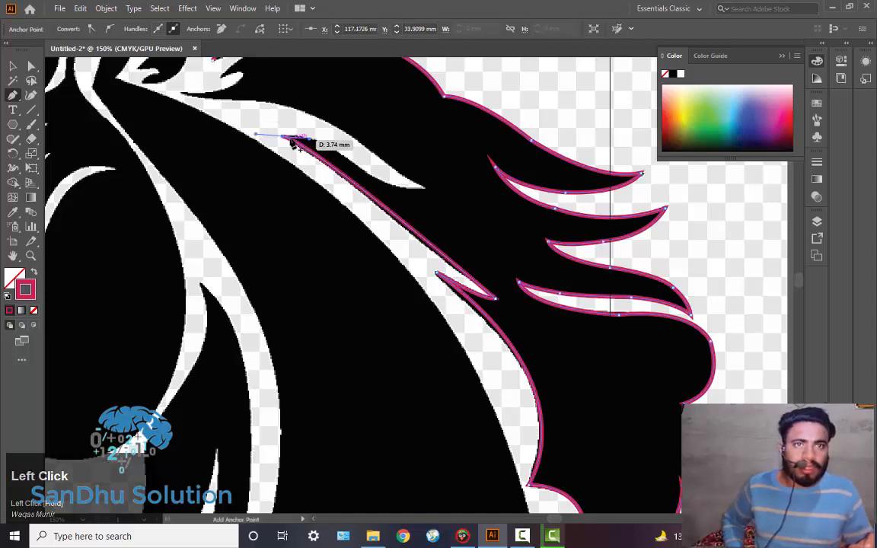
pyautogui.click(290, 139)
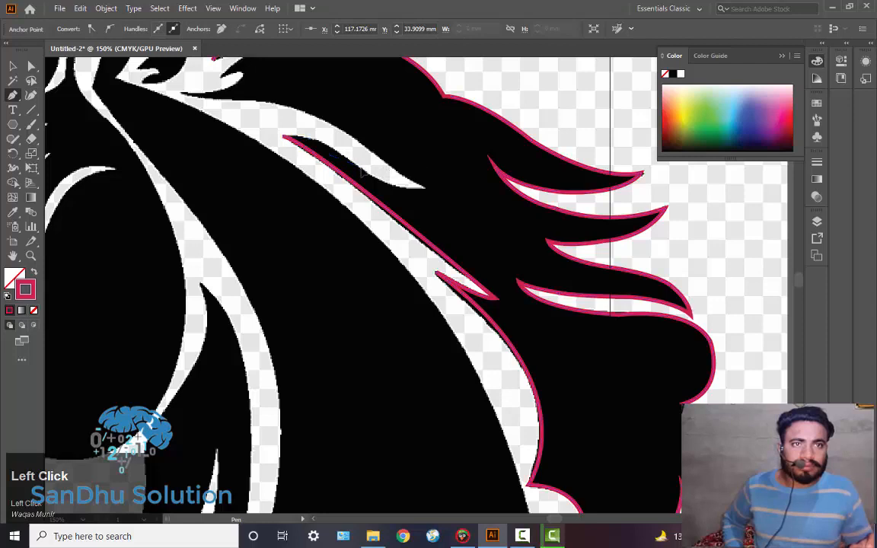
pyautogui.moveTo(362, 168); pyautogui.dragTo(368, 183)
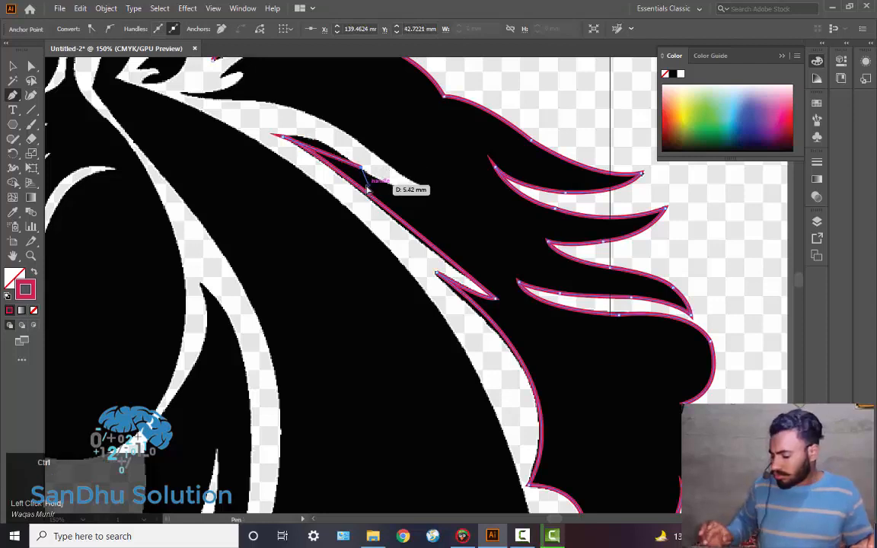
pyautogui.hotkey('ctrl', 'z')
pyautogui.moveTo(366, 166); pyautogui.dragTo(231, 106)
pyautogui.click(296, 108)
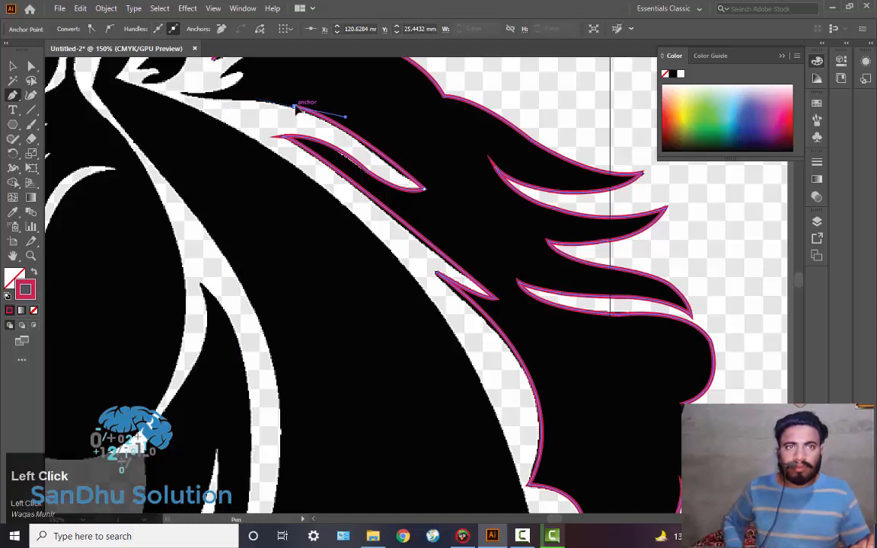
# Extend the path along the mane's lower edge to its long pointed tip near the neck and remove the outgoing handle there.
pyautogui.click(180, 96)
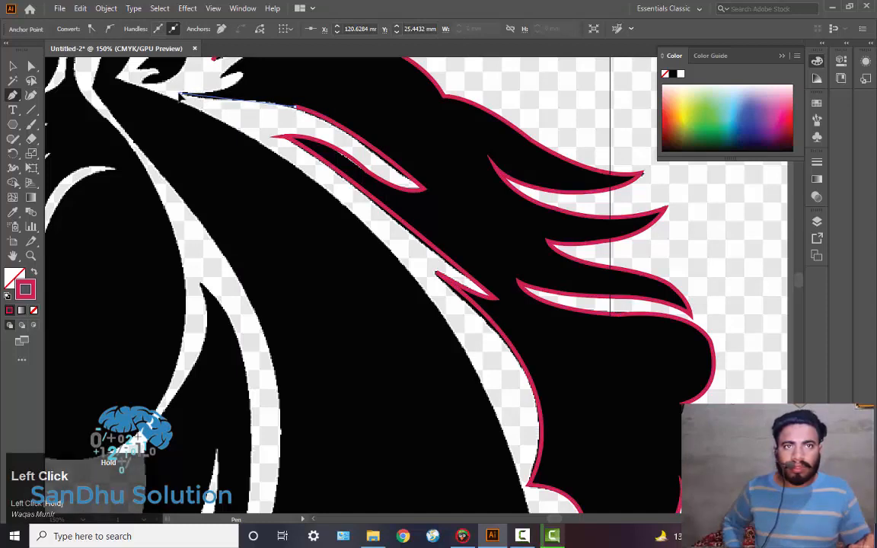
pyautogui.moveTo(175, 106); pyautogui.dragTo(239, 206)
pyautogui.click(234, 208)
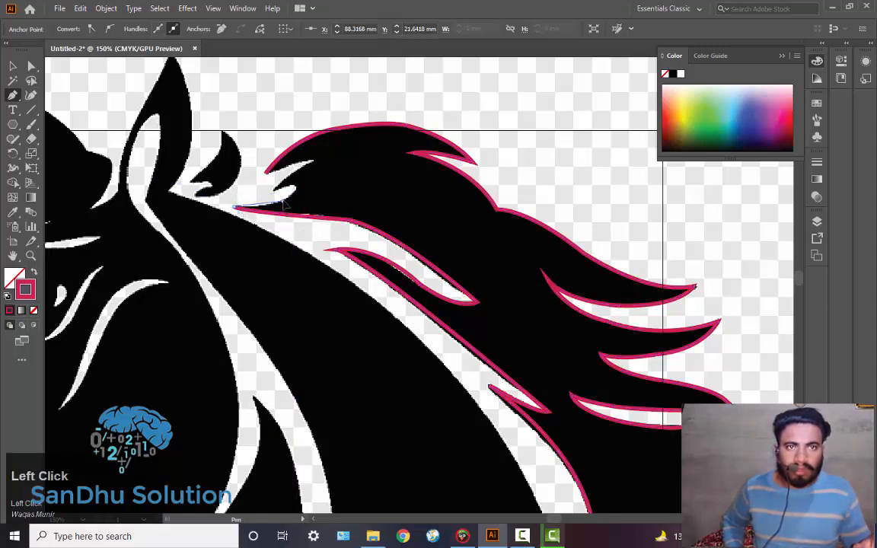
# Trace the upper edge of the mane's long tip and curve around the small rounded notch to the short tuft's point.
pyautogui.moveTo(295, 199)
pyautogui.mouseDown()
pyautogui.moveTo(293, 188)
pyautogui.moveTo(283, 191)
pyautogui.mouseUp()
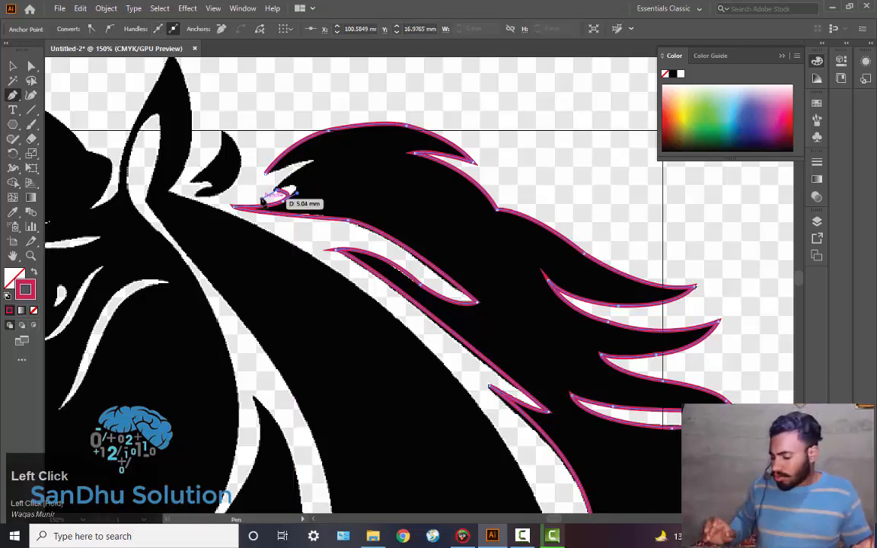
pyautogui.hotkey('ctrl', 'z')
pyautogui.moveTo(279, 198); pyautogui.dragTo(278, 196)
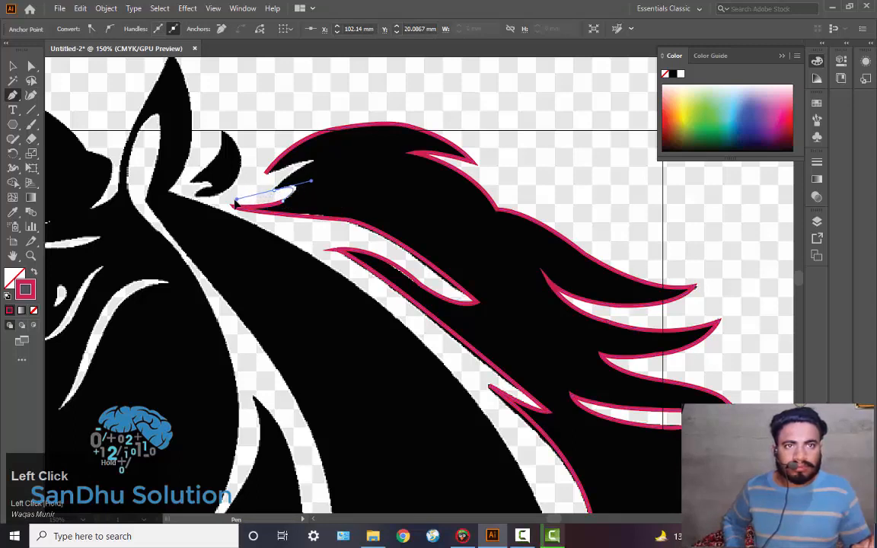
pyautogui.moveTo(227, 204); pyautogui.dragTo(225, 203)
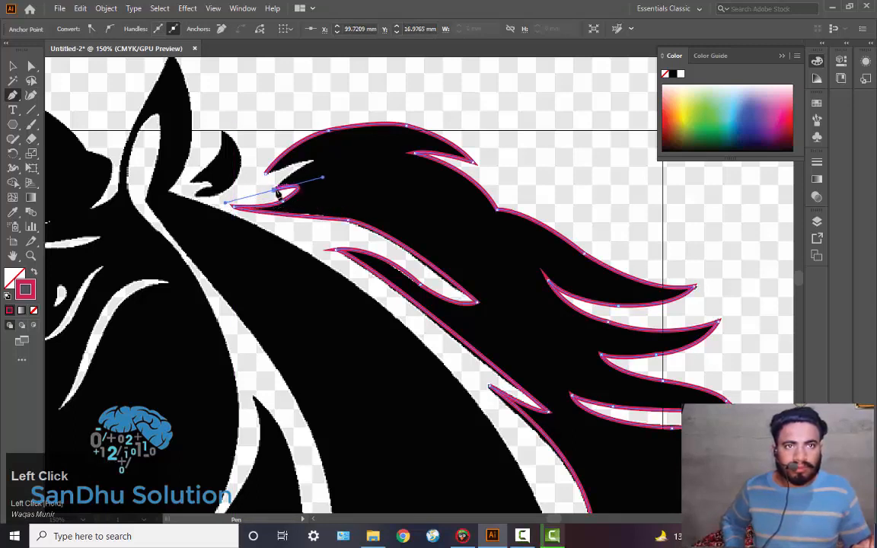
# Trace the short tuft's upper edge into the narrow notch and close the mane path at its starting anchor.
pyautogui.moveTo(278, 195); pyautogui.dragTo(322, 163)
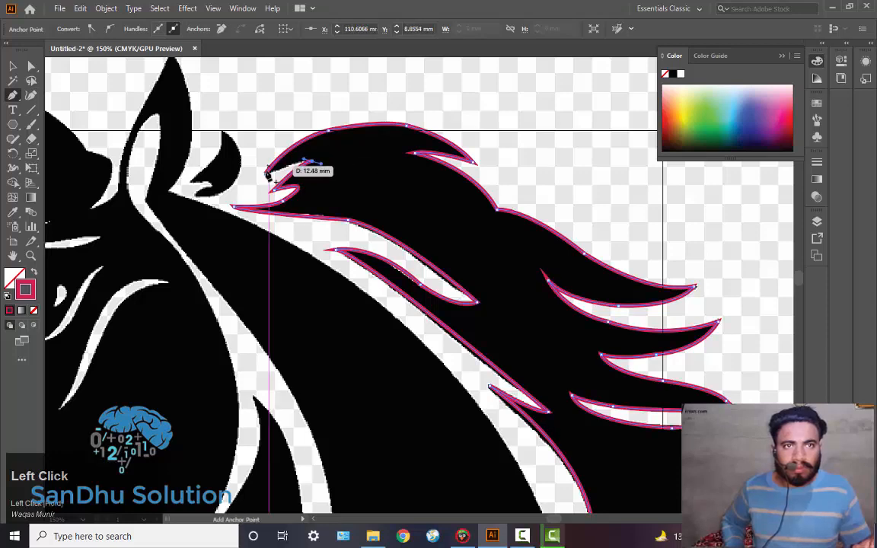
pyautogui.click(313, 163)
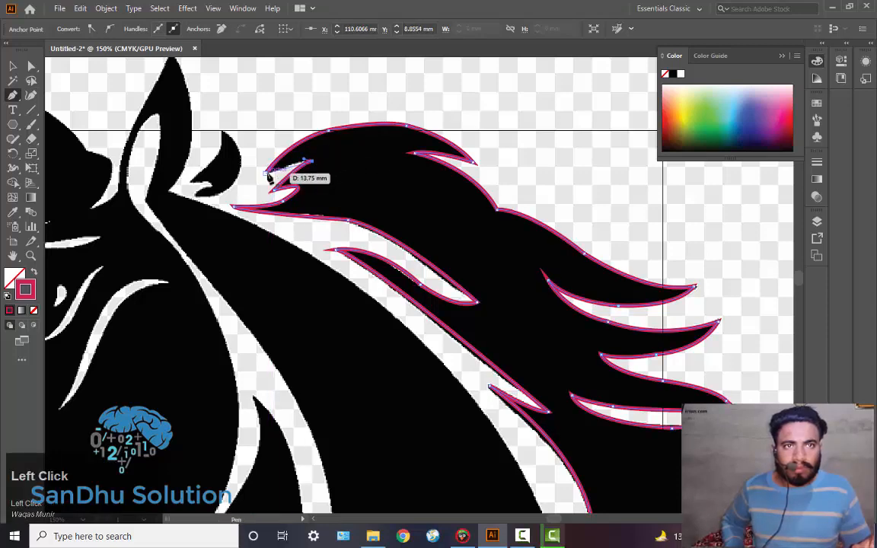
pyautogui.click(266, 174)
pyautogui.moveTo(266, 176); pyautogui.dragTo(252, 172)
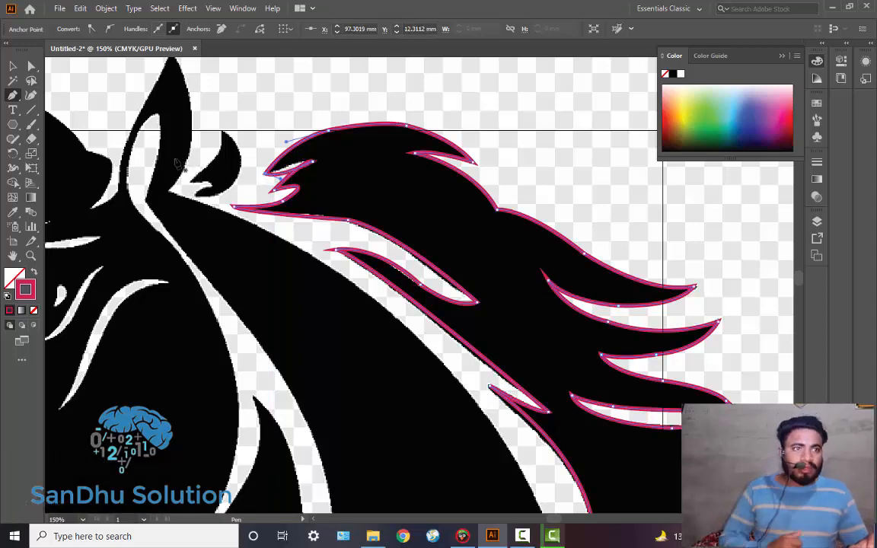
# Start a Pen path on the small curved tuft behind the ear, tracing its inner edge to the pointed top and removing the outgoing handle.
pyautogui.click(12, 67)
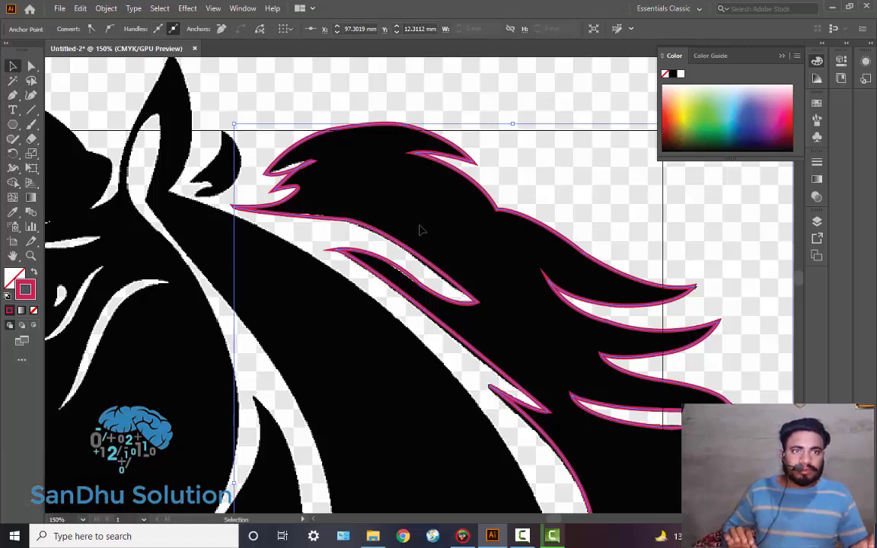
pyautogui.press('space')
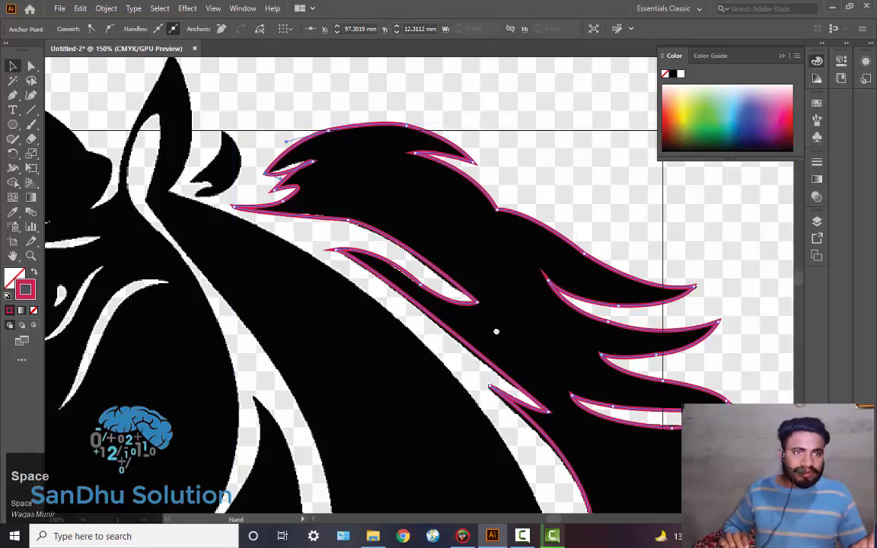
pyautogui.moveTo(478, 311); pyautogui.dragTo(401, 131)
pyautogui.moveTo(511, 357); pyautogui.dragTo(657, 330)
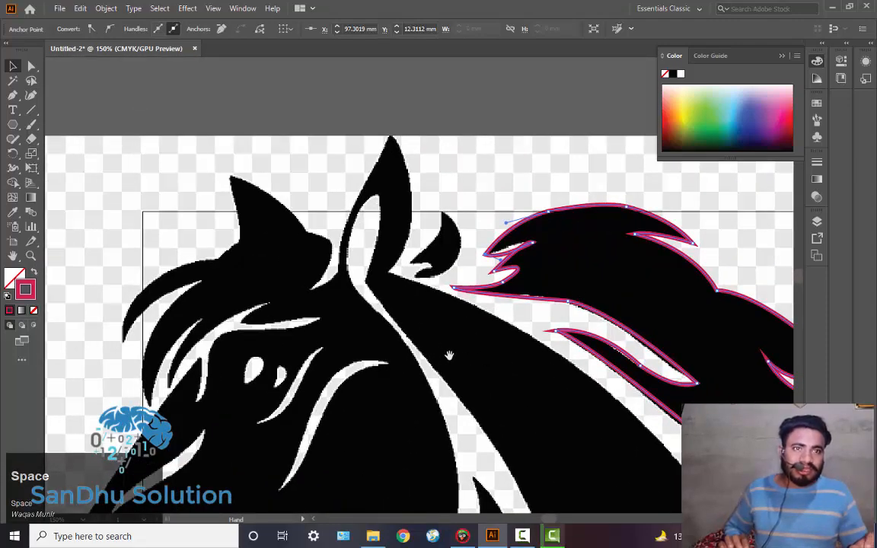
pyautogui.click(12, 96)
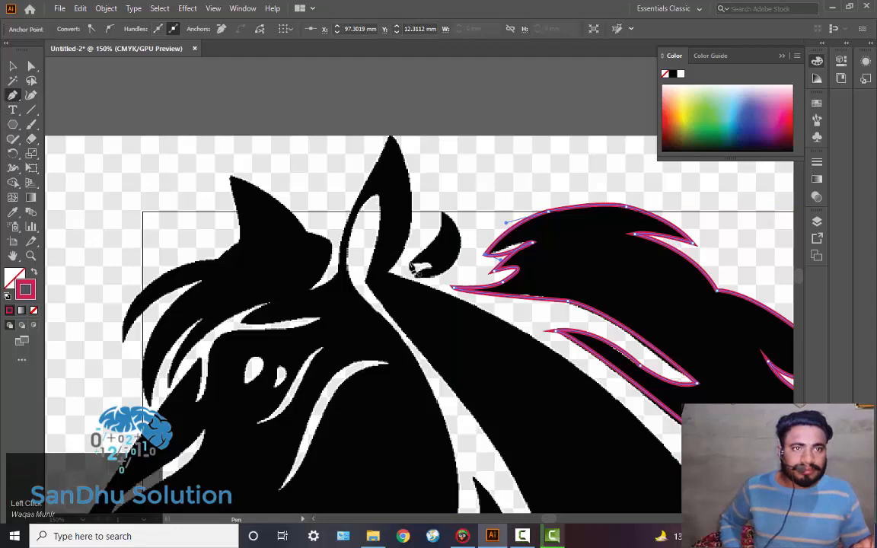
pyautogui.click(412, 268)
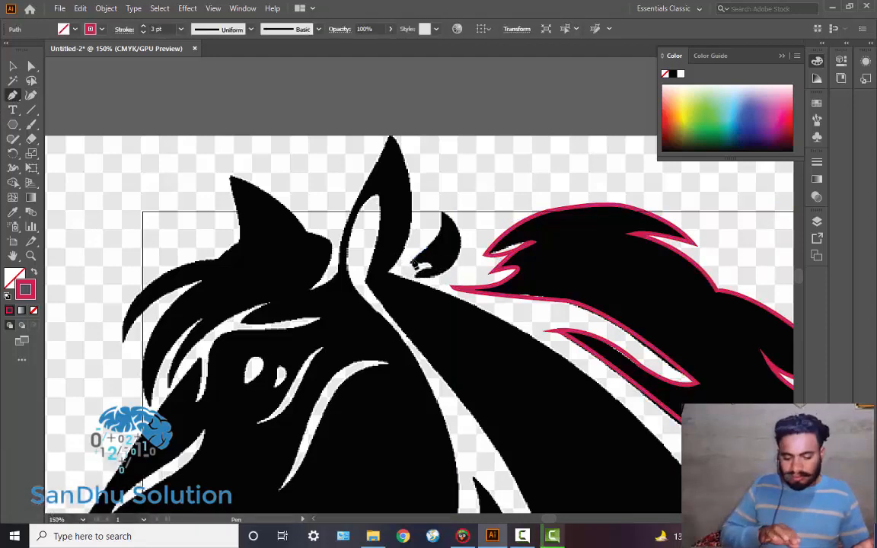
pyautogui.click(415, 263)
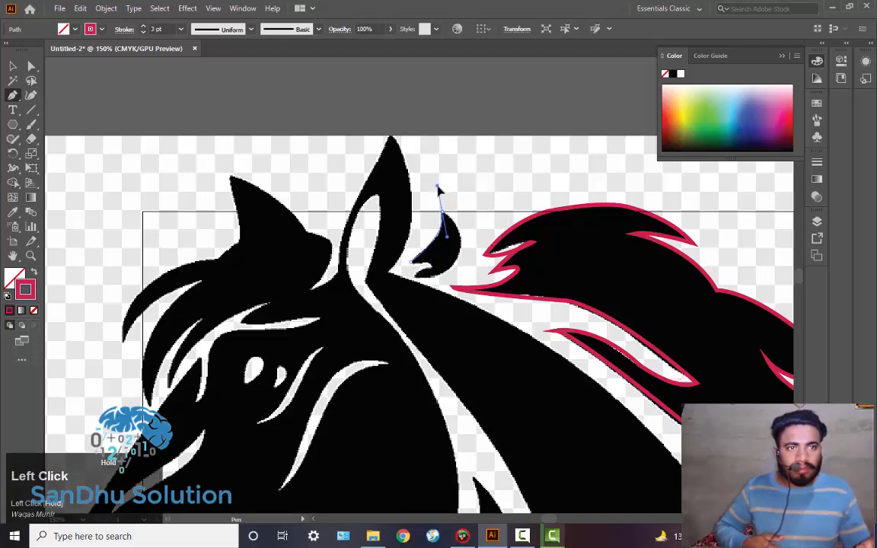
pyautogui.moveTo(438, 186); pyautogui.dragTo(437, 186)
pyautogui.click(442, 211)
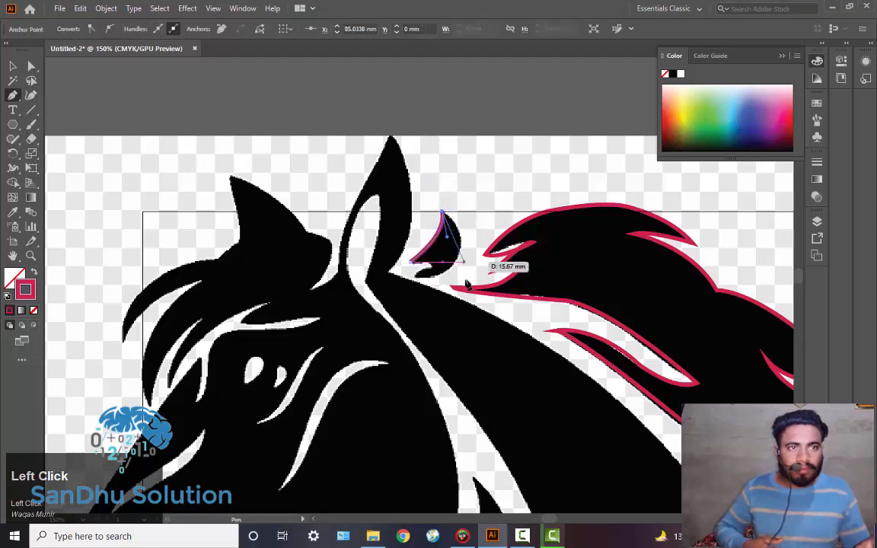
pyautogui.click(459, 254)
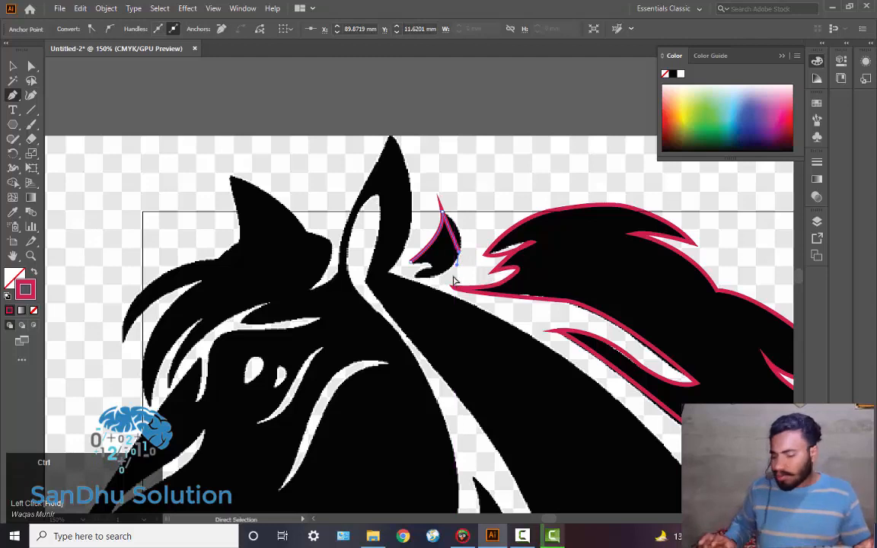
pyautogui.hotkey('ctrl', 'z')
pyautogui.hotkey('ctrl', 'z')
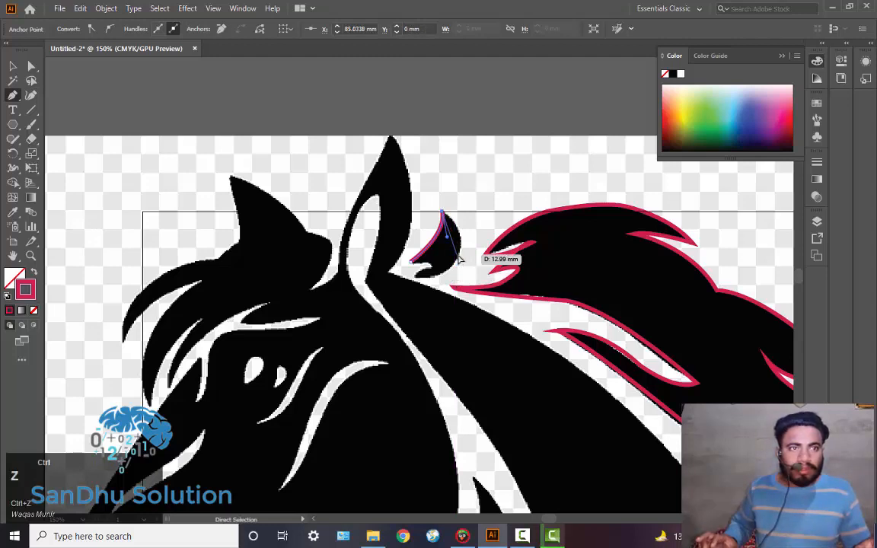
# Trace the small tuft's outer curve from its pointed top around to its lower tip.
pyautogui.moveTo(458, 252); pyautogui.dragTo(416, 280)
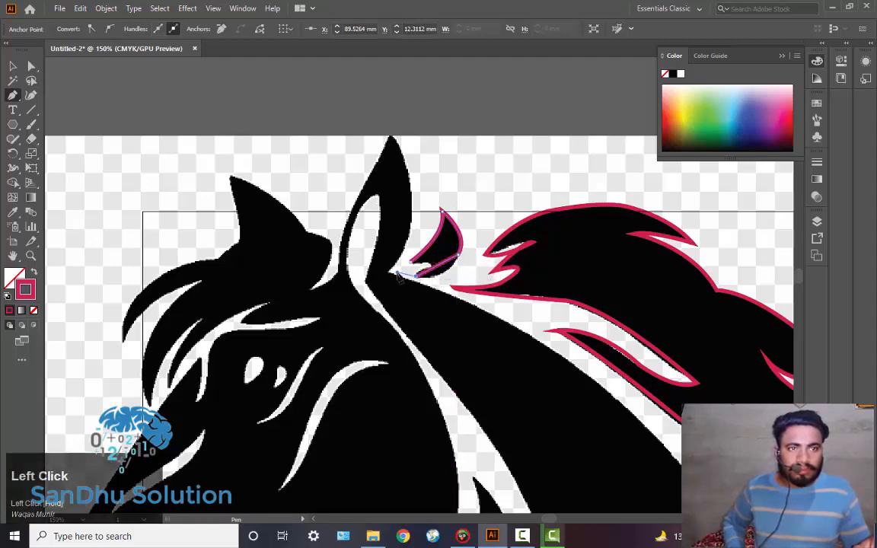
pyautogui.hotkey('ctrl', 'z')
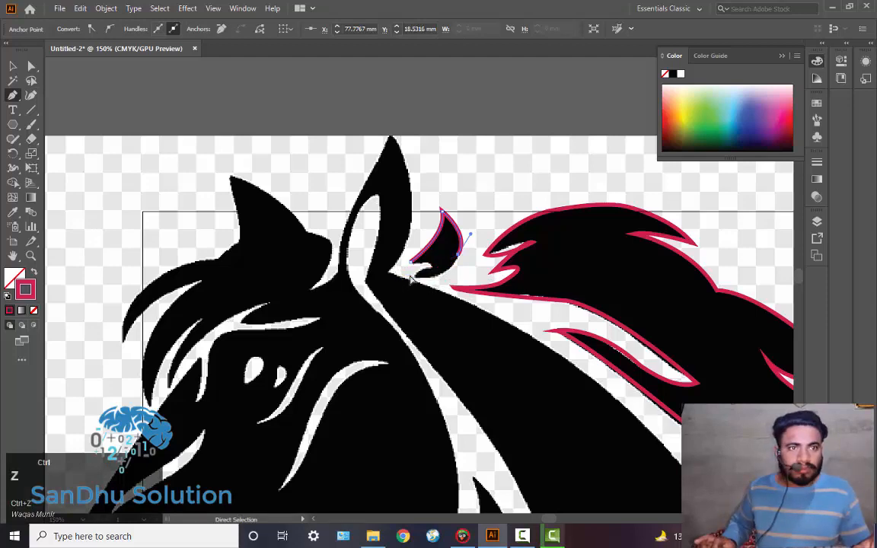
pyautogui.click(412, 280)
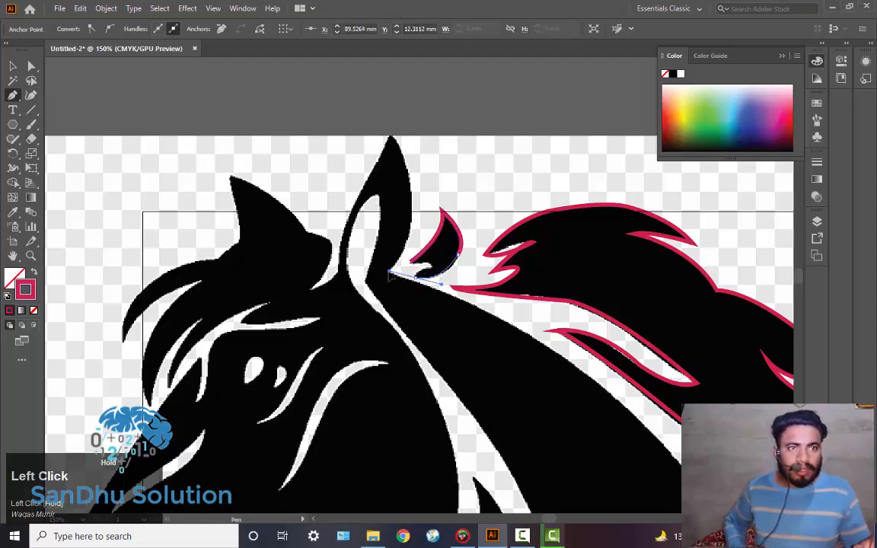
pyautogui.moveTo(415, 278); pyautogui.dragTo(420, 280)
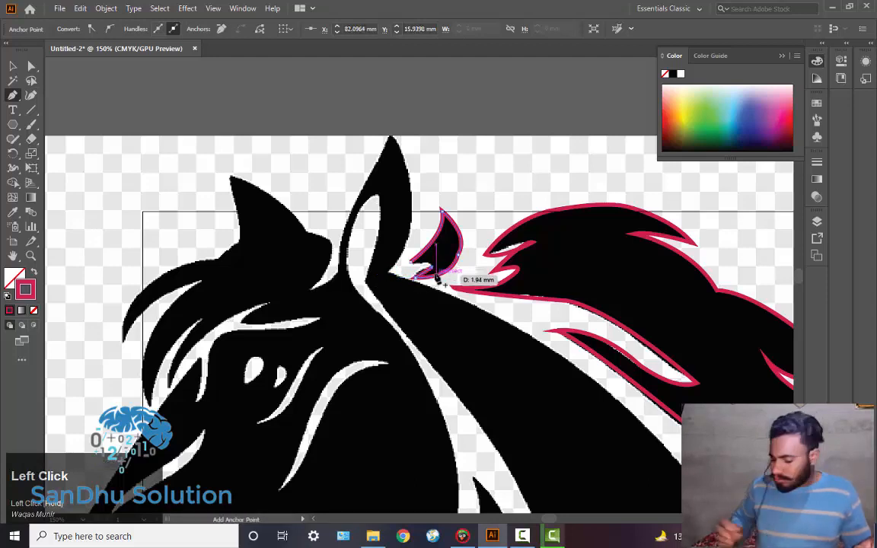
# Trace the small notch on the tuft's ear-facing side and close the path at its starting anchor.
pyautogui.hotkey('ctrl', 'z')
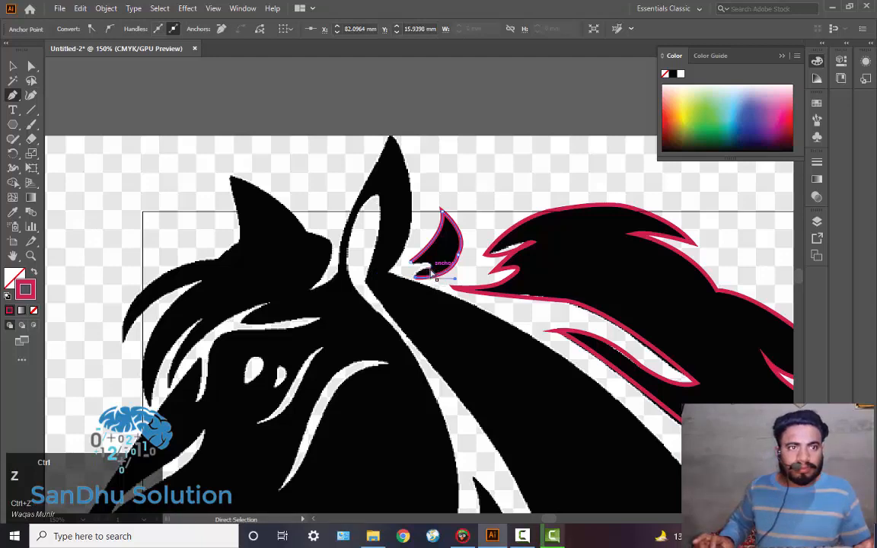
pyautogui.click(431, 272)
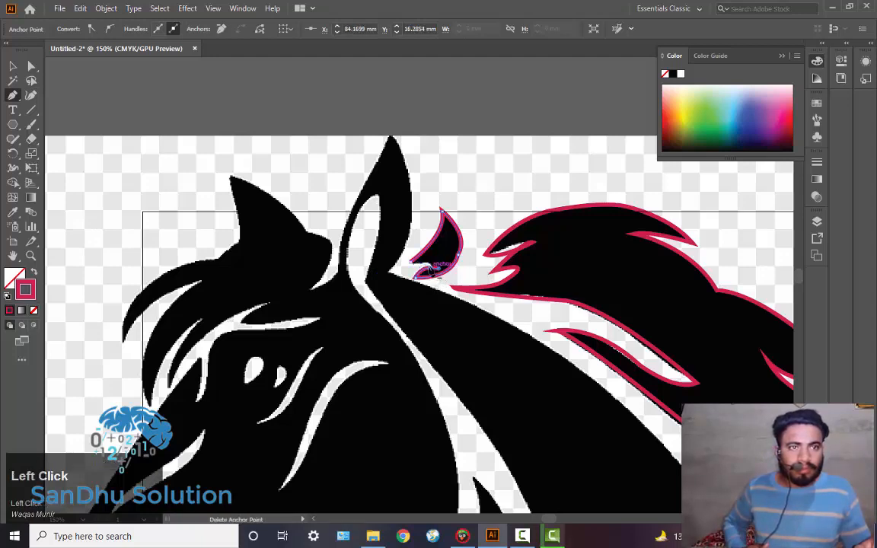
pyautogui.moveTo(431, 271); pyautogui.dragTo(415, 268)
pyautogui.hotkey('ctrl', 'z')
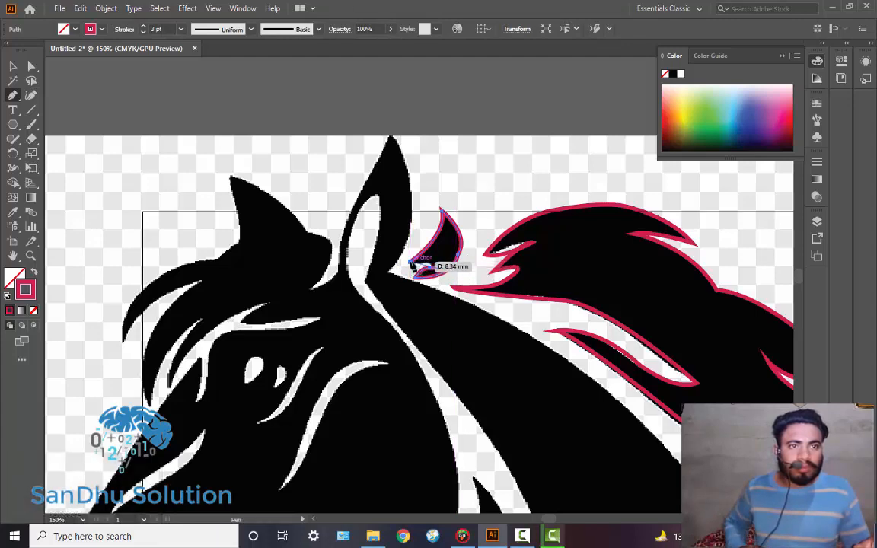
pyautogui.click(412, 264)
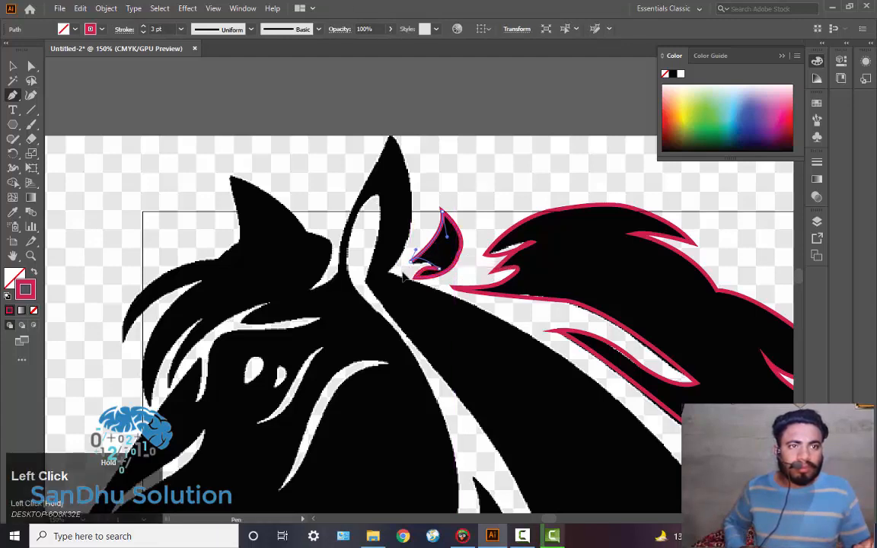
pyautogui.moveTo(387, 269); pyautogui.dragTo(388, 269)
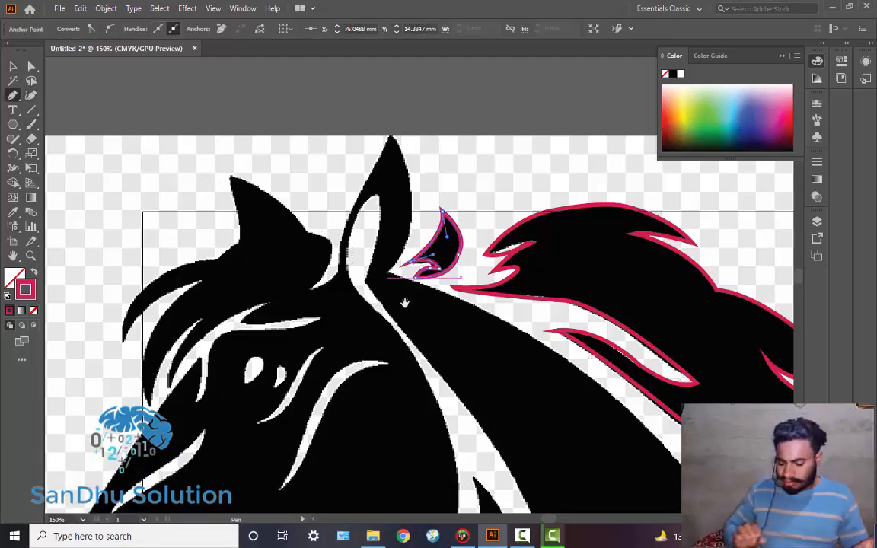
# Trace the upper edge of the separate upper wisp below the mane, from its inner lower tip to its outer tip.
pyautogui.press('space')
pyautogui.moveTo(435, 344); pyautogui.dragTo(365, 394)
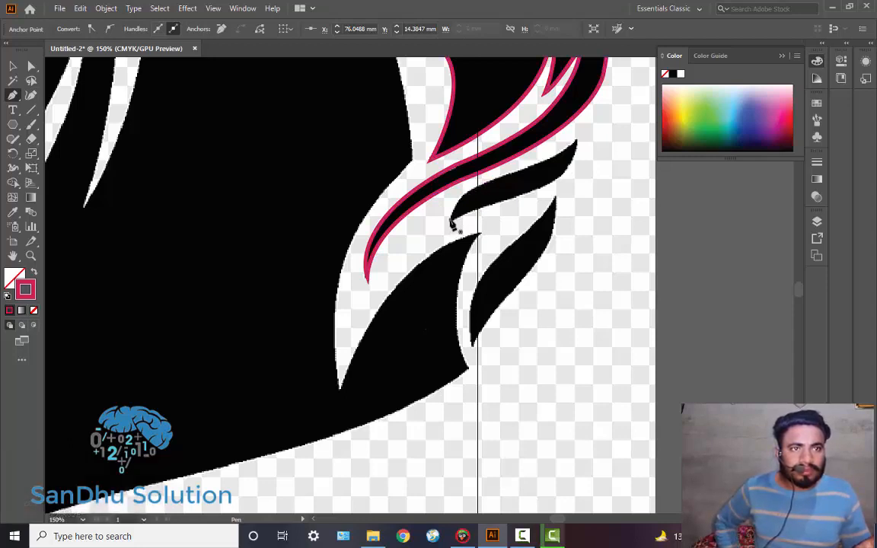
pyautogui.click(451, 221)
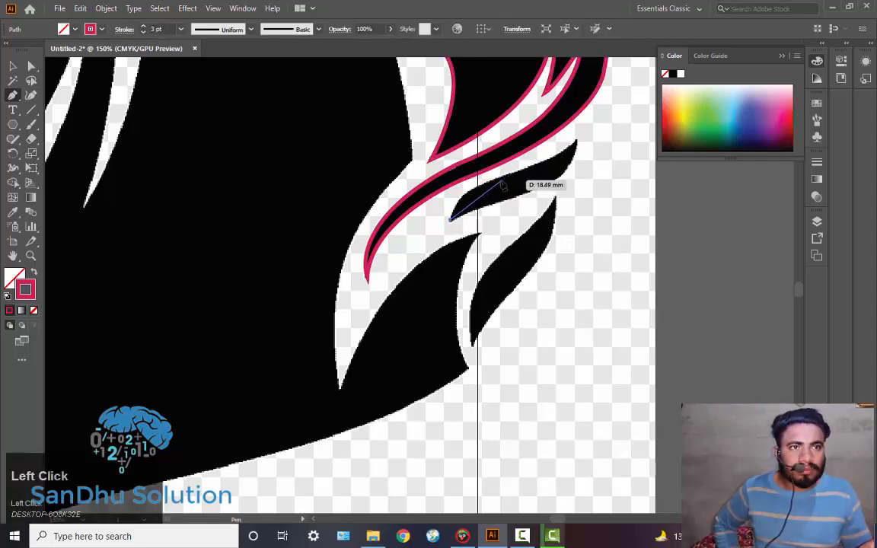
pyautogui.moveTo(506, 178); pyautogui.dragTo(531, 181)
pyautogui.hotkey('ctrl', 'z')
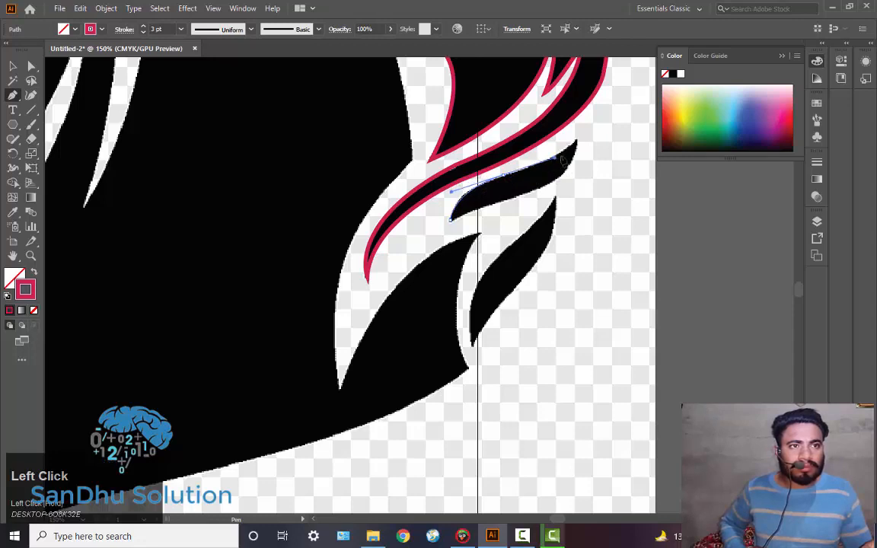
pyautogui.moveTo(564, 160)
pyautogui.mouseDown()
pyautogui.moveTo(582, 124)
pyautogui.moveTo(542, 195)
pyautogui.moveTo(460, 200)
pyautogui.moveTo(452, 220)
pyautogui.mouseUp()
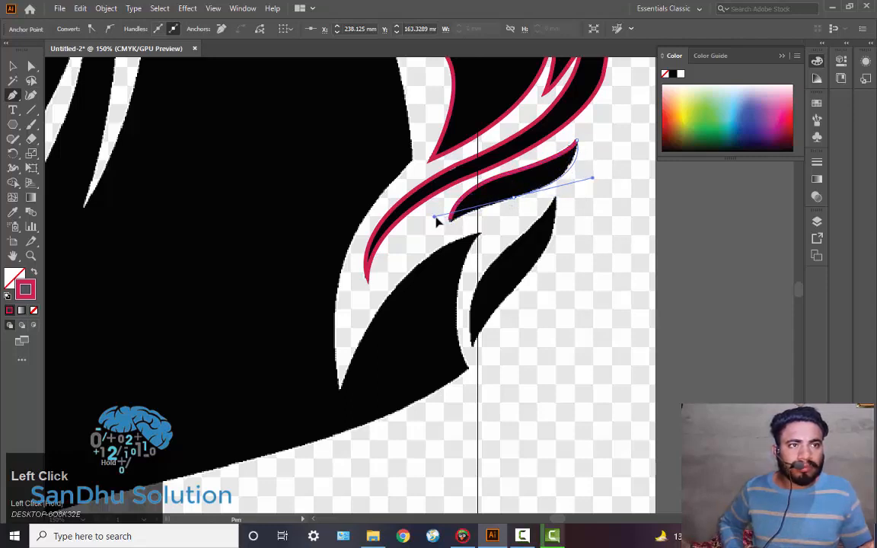
# Curve the path back along the upper wisp's lower edge and close it at the starting anchor.
pyautogui.moveTo(438, 221); pyautogui.dragTo(442, 220)
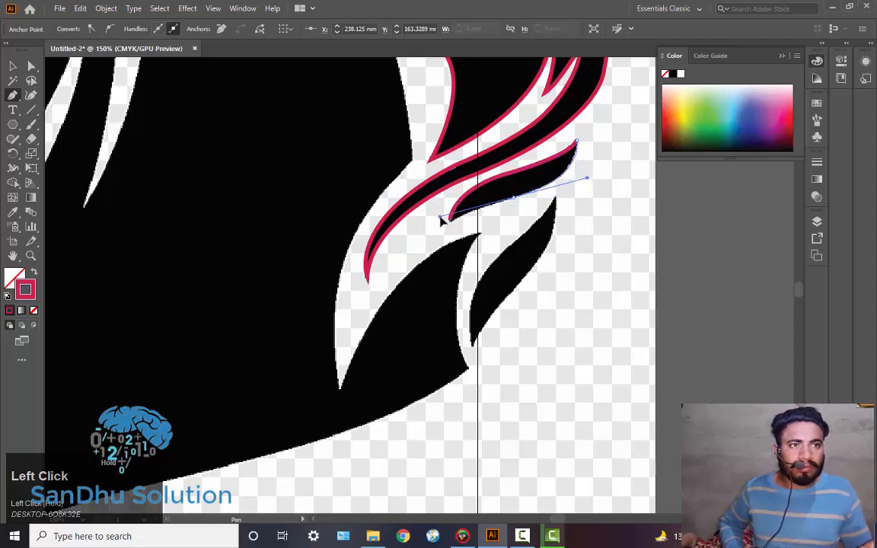
pyautogui.click(514, 200)
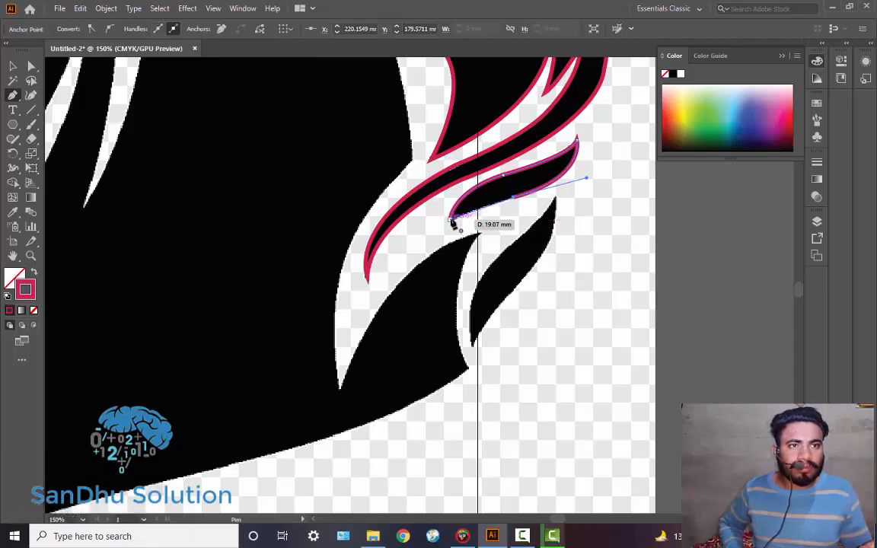
pyautogui.click(450, 222)
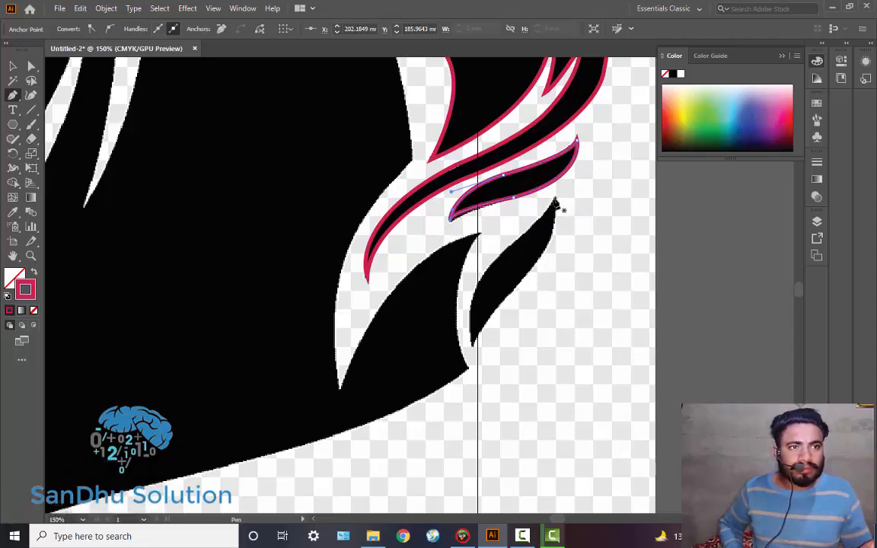
# Trace the lower wisp from its upper tip along the outer edge to its bottom tip and up to the inner edge's midpoint.
pyautogui.click(557, 204)
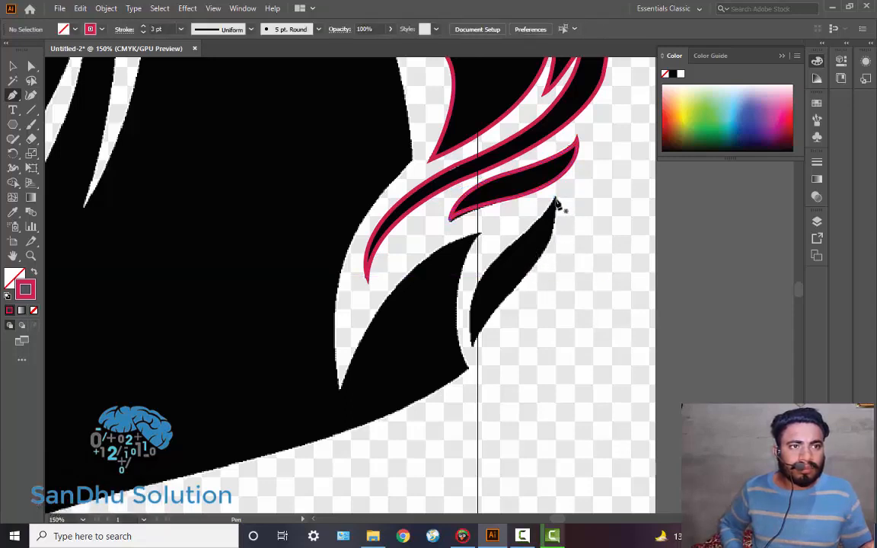
pyautogui.click(555, 200)
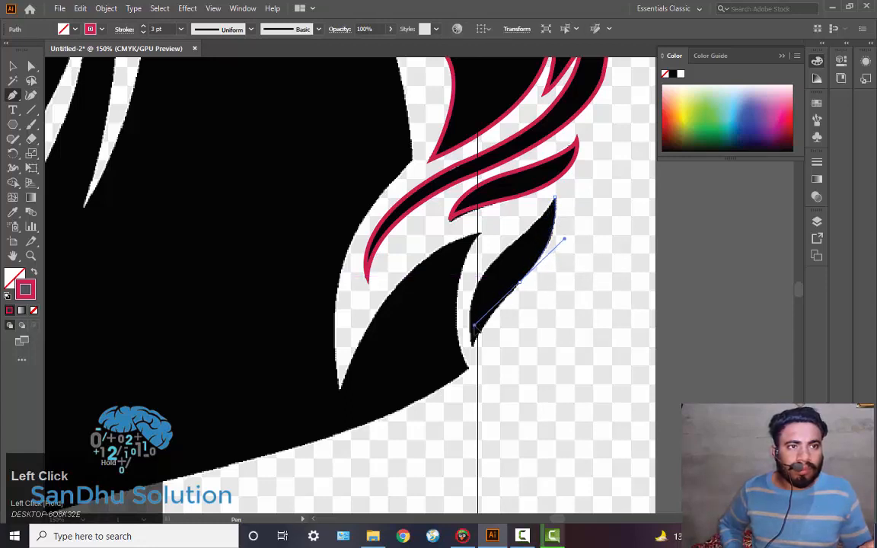
pyautogui.moveTo(473, 328); pyautogui.dragTo(522, 289)
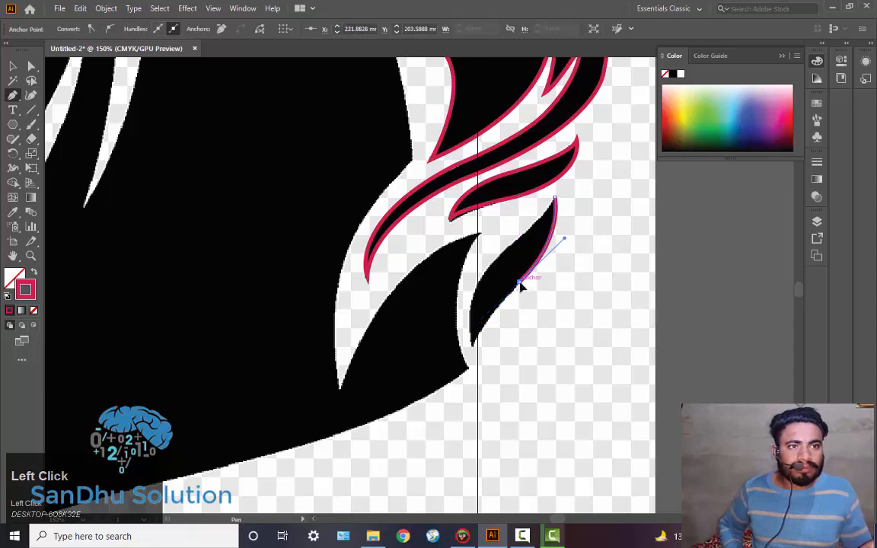
pyautogui.click(476, 352)
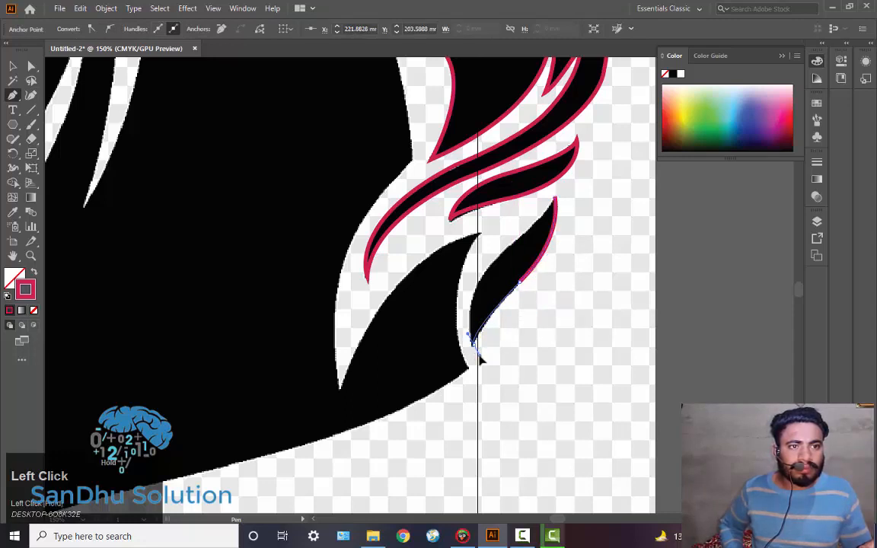
pyautogui.moveTo(474, 347); pyautogui.dragTo(516, 262)
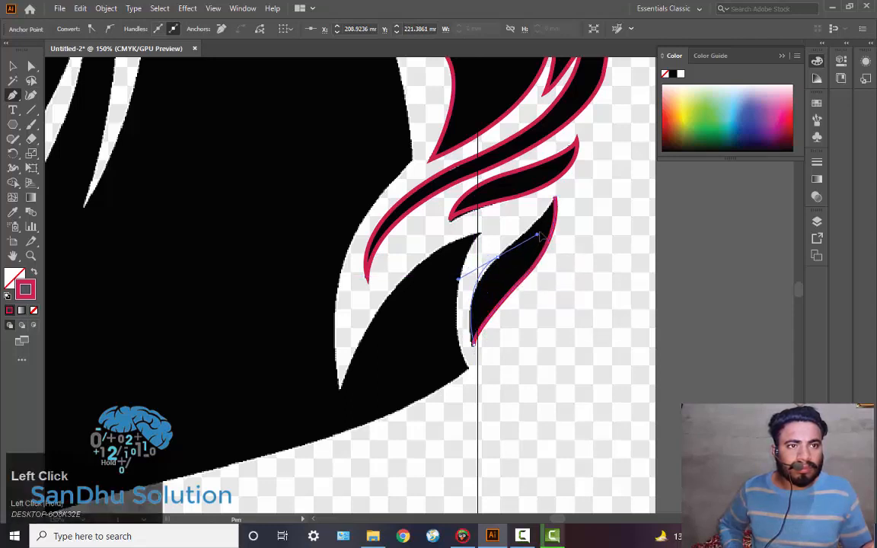
pyautogui.moveTo(540, 216); pyautogui.dragTo(539, 215)
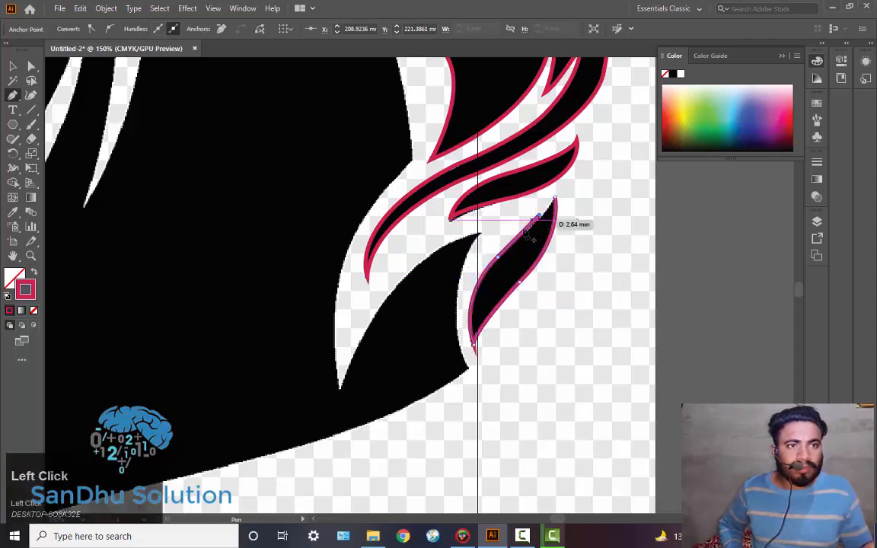
pyautogui.click(539, 216)
pyautogui.click(498, 258)
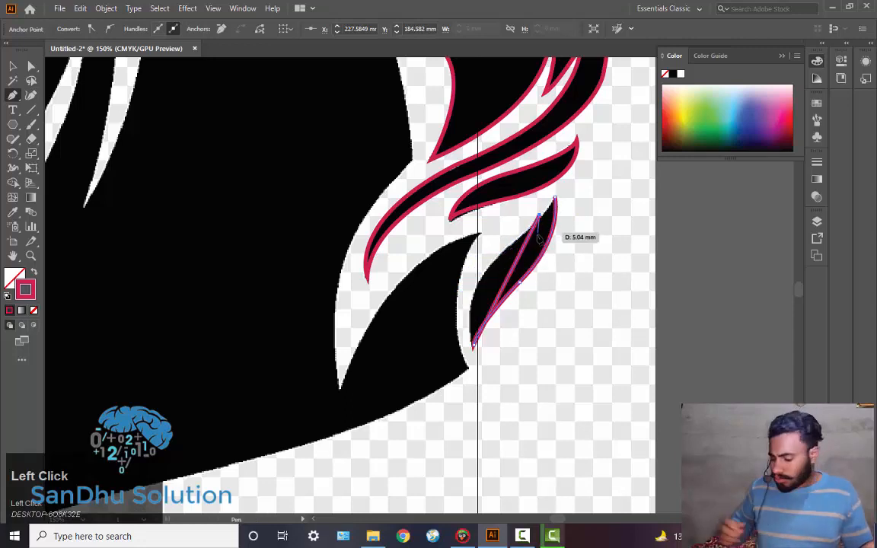
pyautogui.hotkey('ctrl', 'z')
pyautogui.hotkey('ctrl', 'z')
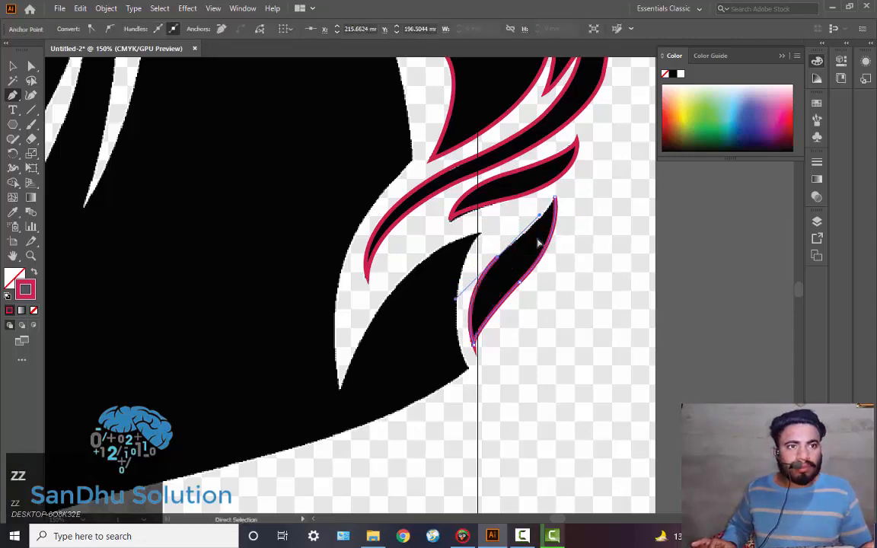
# Remove the inner-edge anchor's outgoing handle, close the lower wisp's path at its upper tip and end the path.
pyautogui.click(498, 257)
pyautogui.moveTo(557, 202); pyautogui.dragTo(562, 195)
pyautogui.press('ctrl')
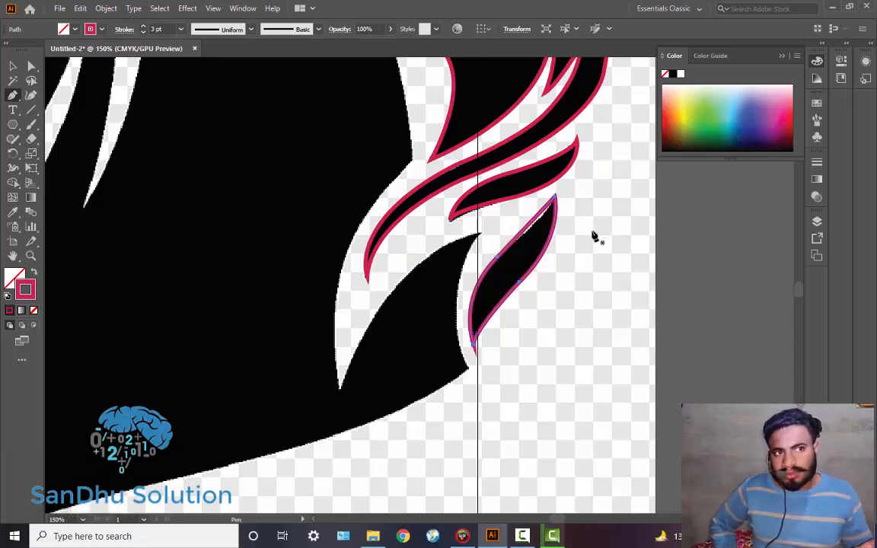
# Start the neck outline at the lowest mane lock's upper tip, curve to the neck's bottom rear corner and remove the outgoing handle.
pyautogui.click(480, 238)
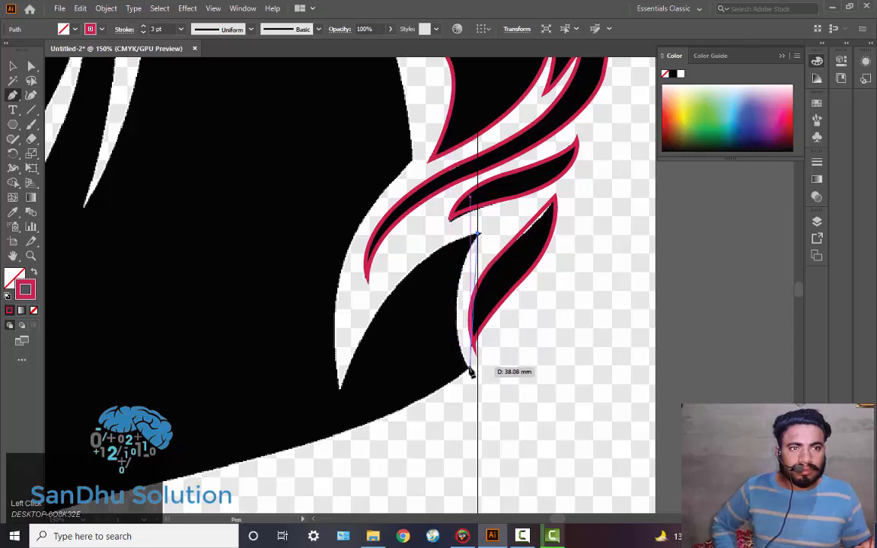
pyautogui.moveTo(470, 370); pyautogui.dragTo(503, 431)
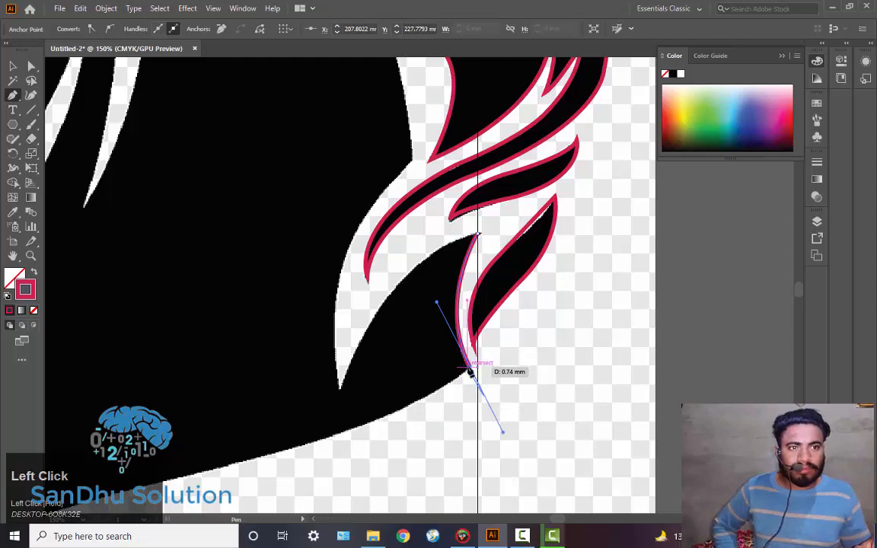
pyautogui.click(470, 370)
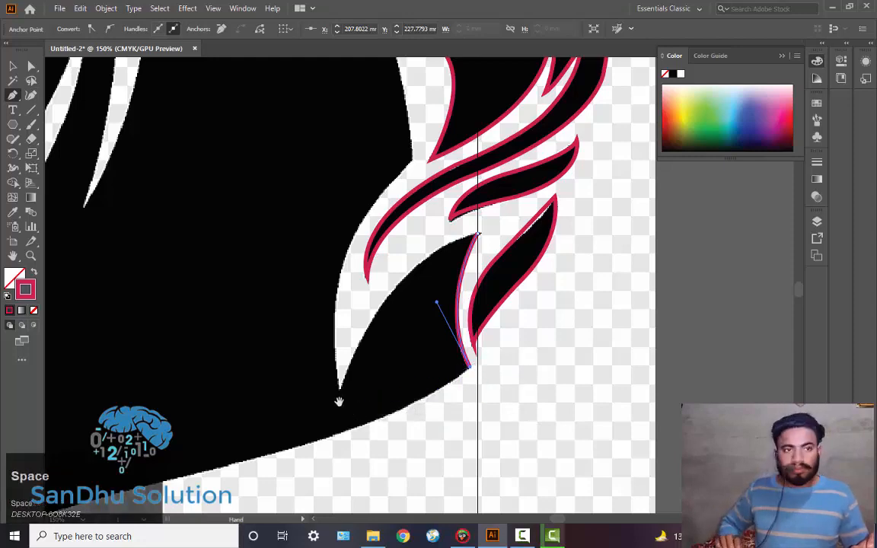
# Trace the neck's bottom edge from the rear corner to the pointed front tip, and remove the tip's outgoing handle.
pyautogui.moveTo(405, 390); pyautogui.dragTo(690, 310)
pyautogui.moveTo(513, 368); pyautogui.dragTo(562, 358)
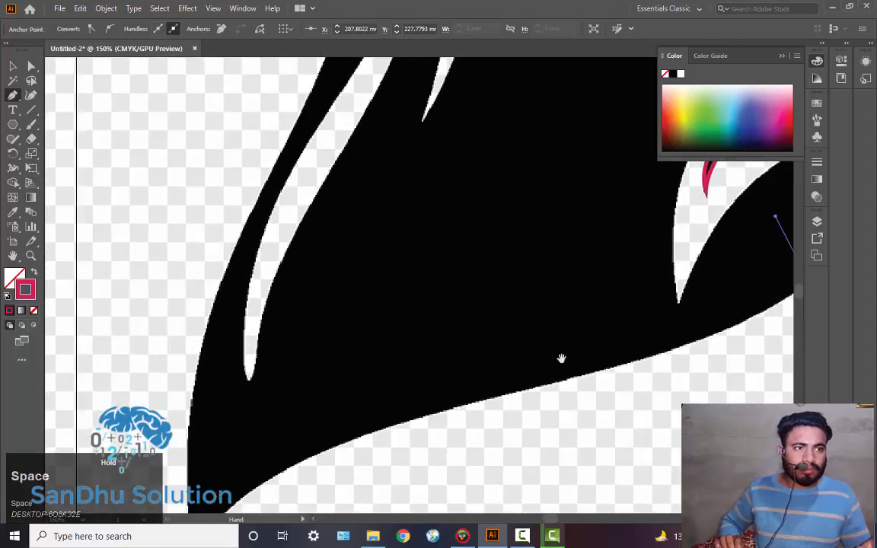
pyautogui.moveTo(457, 347); pyautogui.dragTo(393, 306)
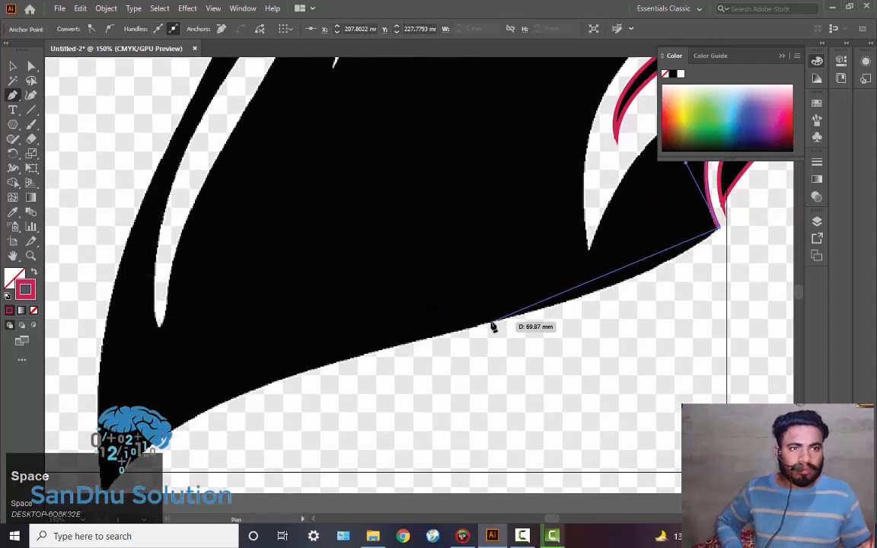
pyautogui.moveTo(491, 322)
pyautogui.mouseDown()
pyautogui.moveTo(421, 321)
pyautogui.moveTo(342, 352)
pyautogui.mouseUp()
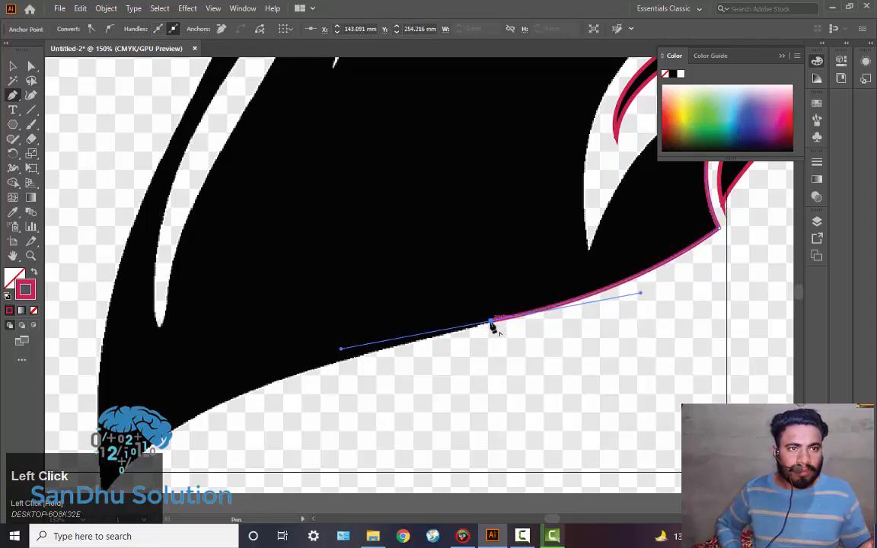
pyautogui.moveTo(395, 361); pyautogui.dragTo(576, 327)
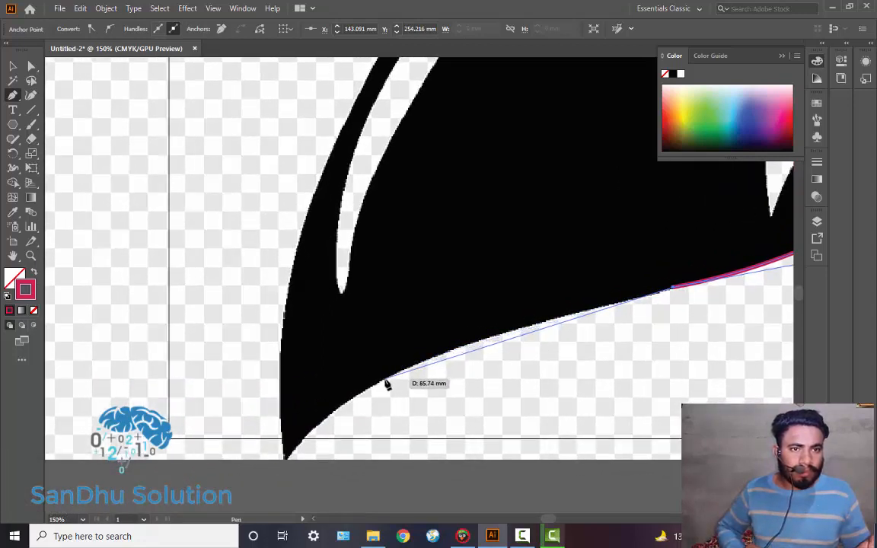
pyautogui.moveTo(384, 381)
pyautogui.mouseDown()
pyautogui.moveTo(328, 421)
pyautogui.moveTo(383, 389)
pyautogui.moveTo(436, 323)
pyautogui.mouseUp()
pyautogui.press('space')
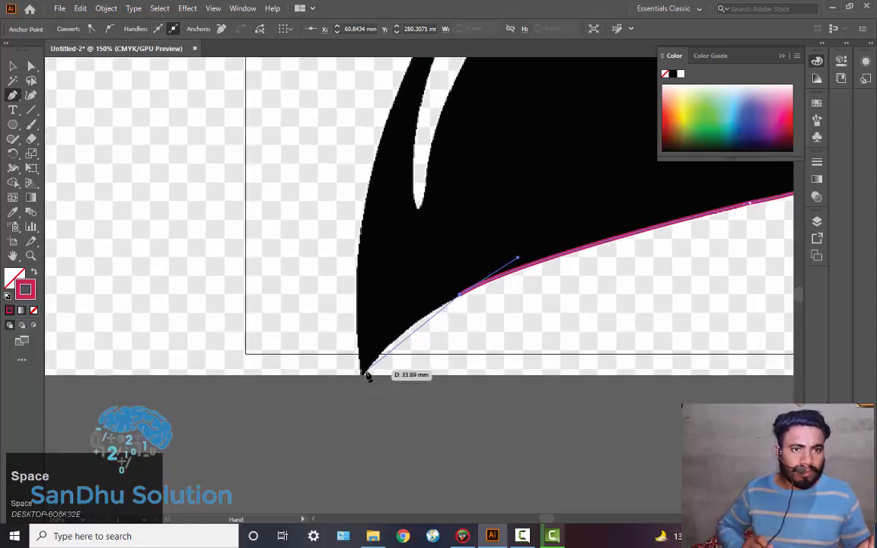
pyautogui.moveTo(363, 375); pyautogui.dragTo(326, 414)
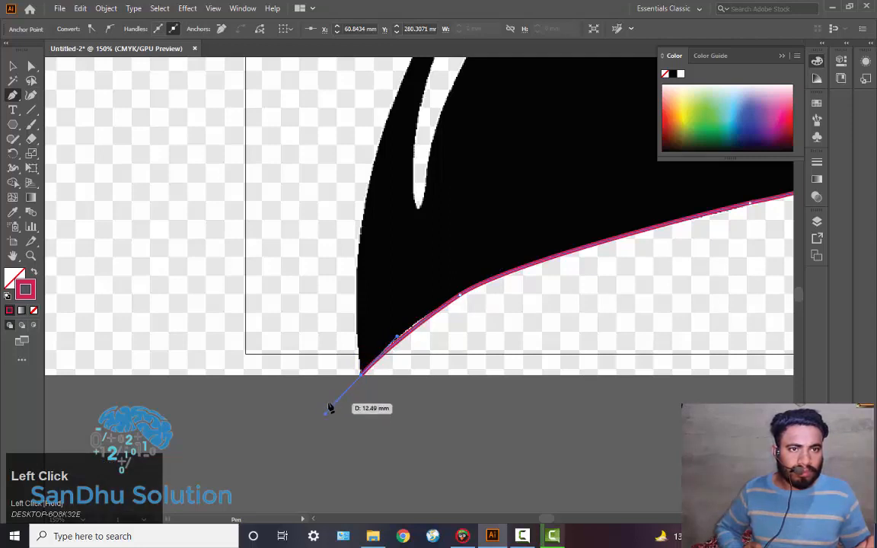
pyautogui.click(362, 376)
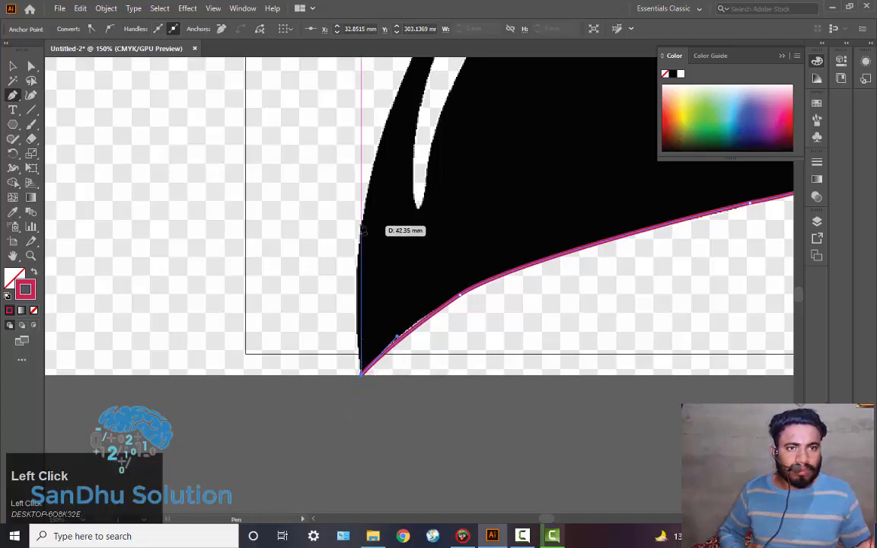
# Trace the front edge of the neck from its bottom tip up to just below the throat with two curved segments.
pyautogui.moveTo(389, 118); pyautogui.dragTo(438, 82)
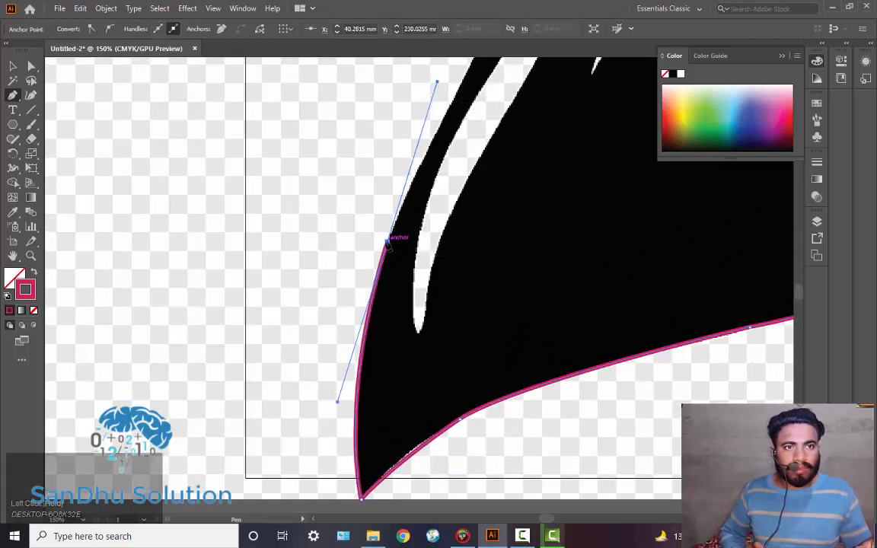
pyautogui.click(387, 242)
pyautogui.press('space')
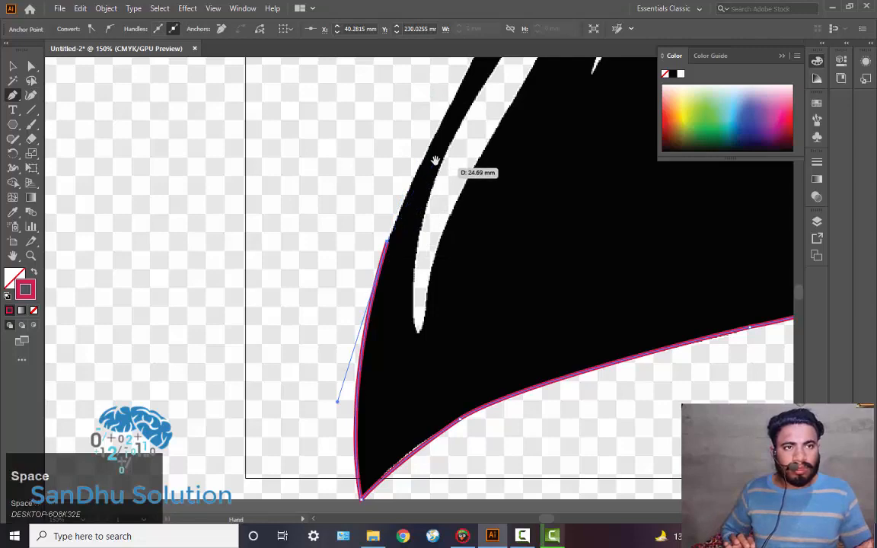
pyautogui.moveTo(435, 161); pyautogui.dragTo(358, 323)
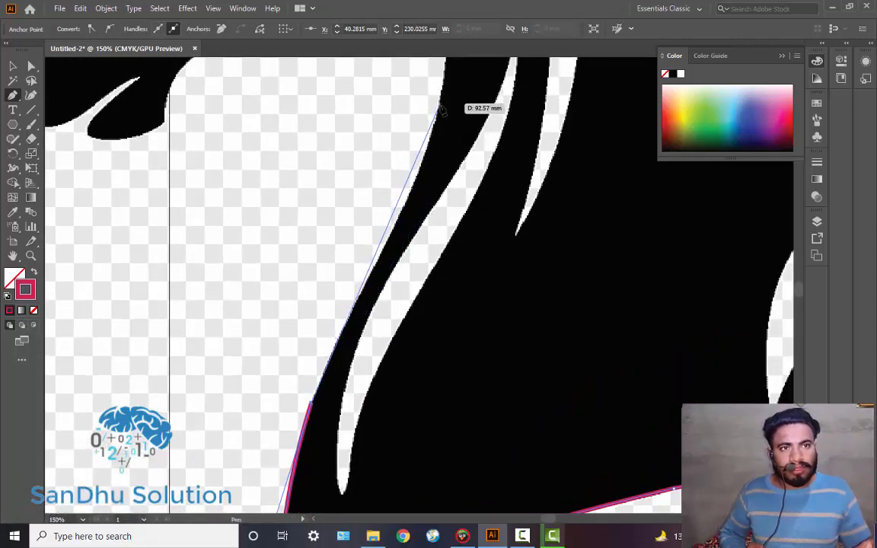
pyautogui.click(436, 119)
pyautogui.moveTo(436, 119); pyautogui.dragTo(435, 82)
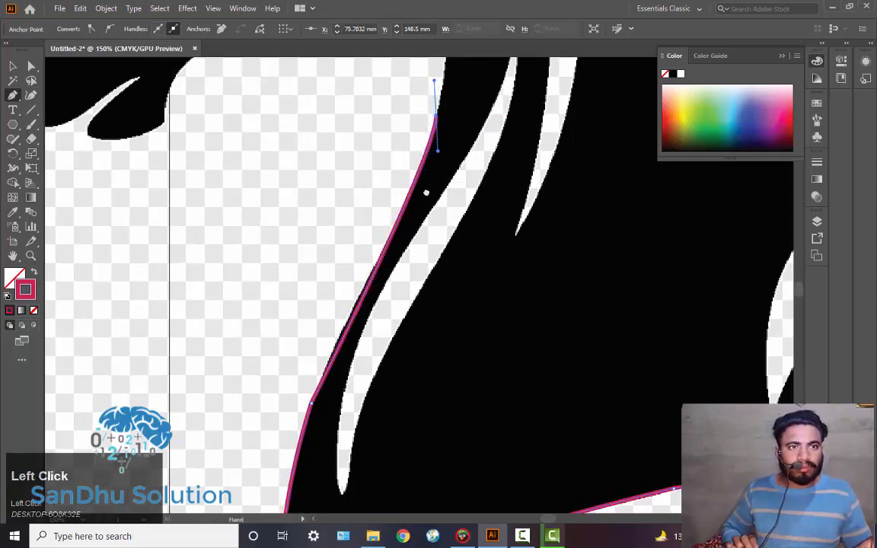
# Extend the neck's front outline with a short curve up to the throat corner below the jaw.
pyautogui.press('space')
pyautogui.moveTo(427, 192); pyautogui.dragTo(379, 401)
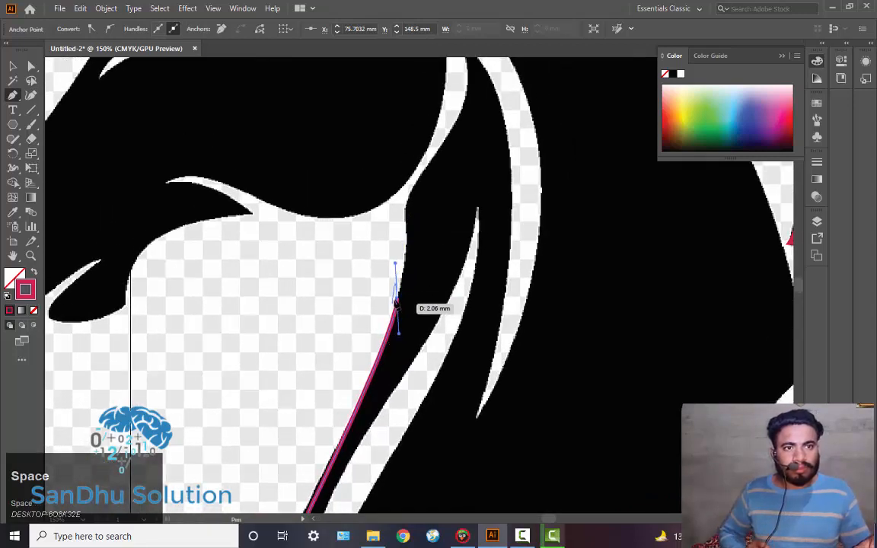
pyautogui.moveTo(396, 300); pyautogui.dragTo(393, 193)
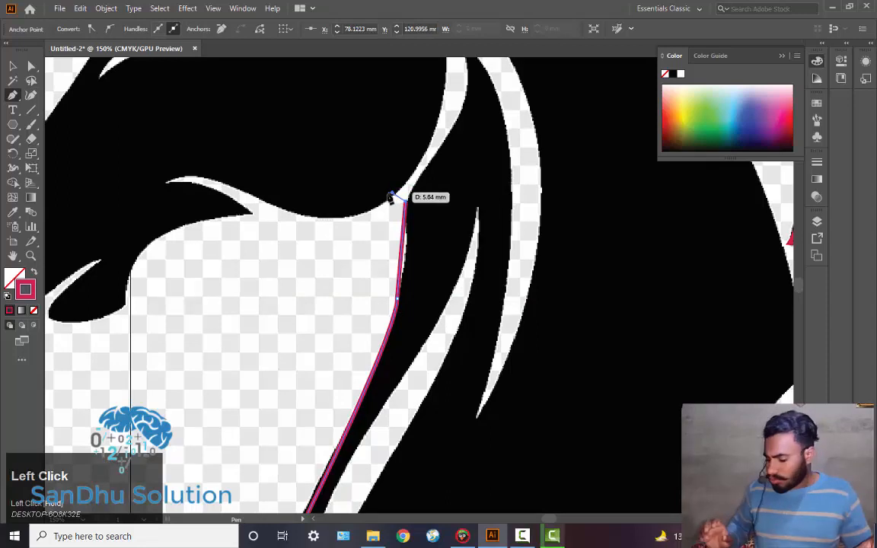
pyautogui.click(405, 206)
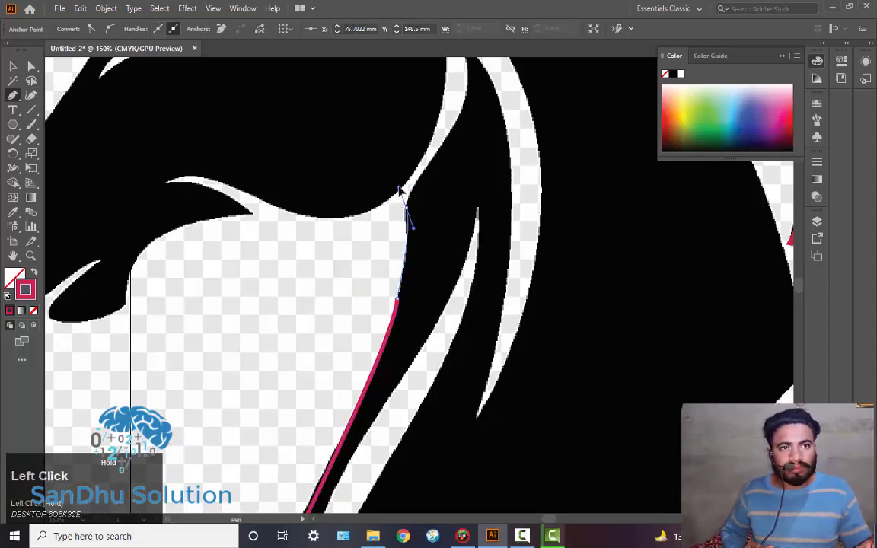
pyautogui.moveTo(399, 189); pyautogui.dragTo(455, 133)
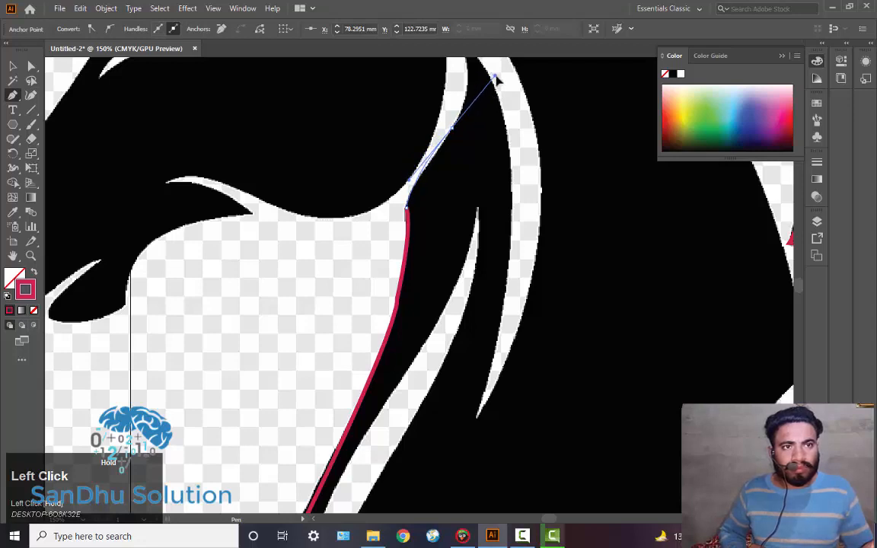
pyautogui.moveTo(495, 78); pyautogui.dragTo(454, 129)
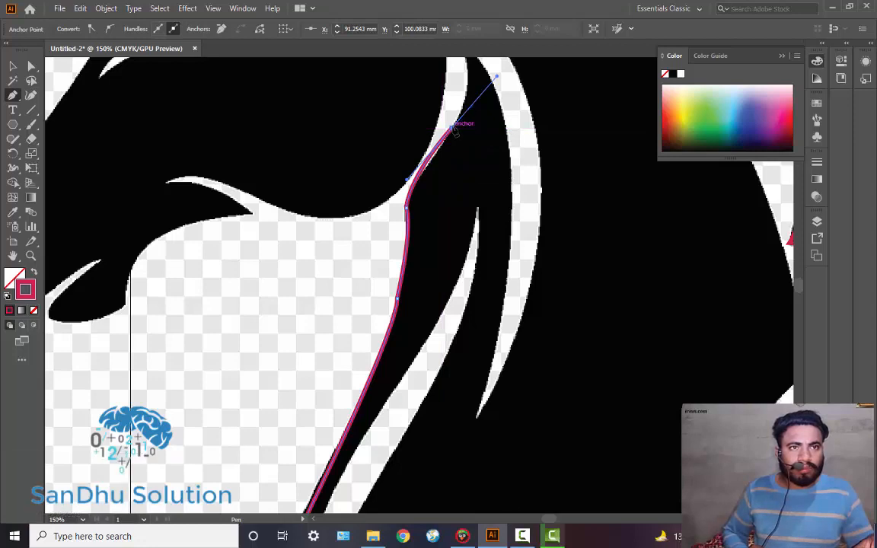
pyautogui.hotkey('ctrl', 'z')
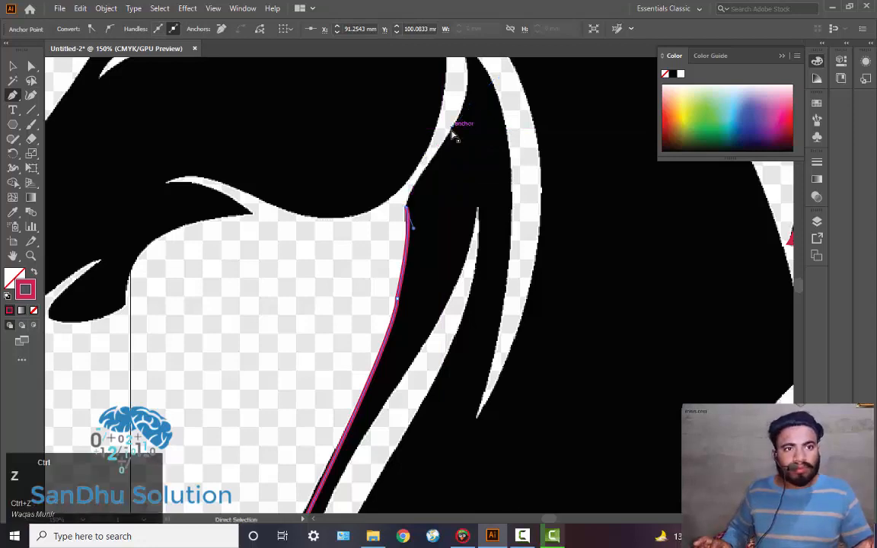
# Curve the outline from the throat corner along the jaw gap to the neck strand's upper tip, removing both anchors' outgoing handles.
pyautogui.moveTo(427, 163)
pyautogui.mouseDown()
pyautogui.moveTo(451, 161)
pyautogui.moveTo(438, 167)
pyautogui.mouseUp()
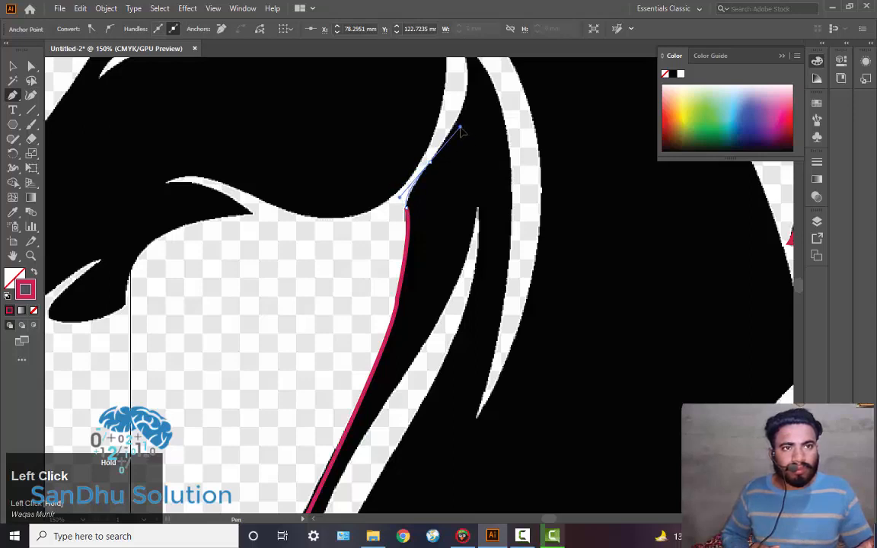
pyautogui.moveTo(460, 127); pyautogui.dragTo(460, 127)
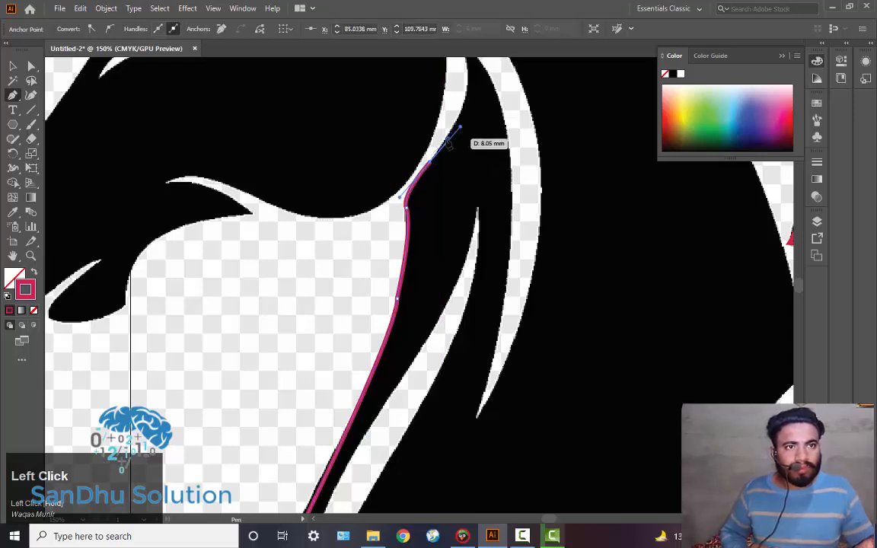
pyautogui.click(431, 164)
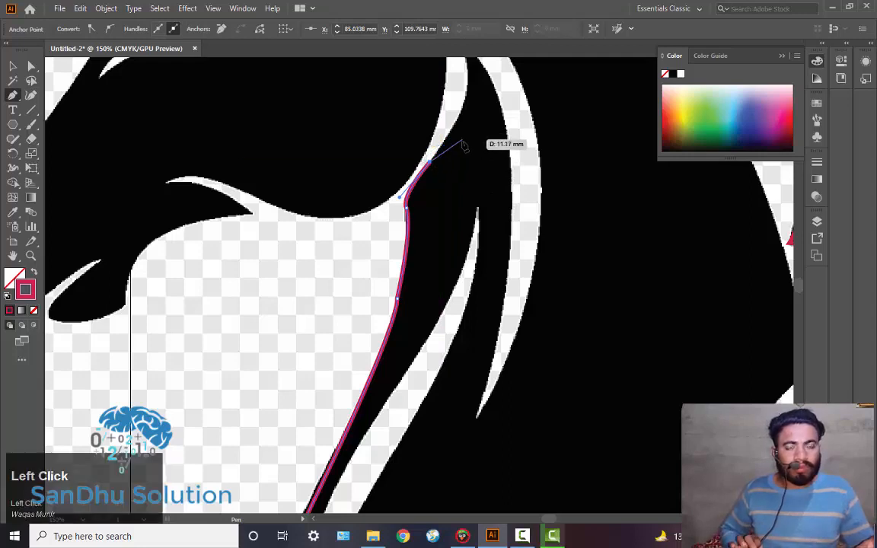
pyautogui.moveTo(465, 151); pyautogui.dragTo(456, 237)
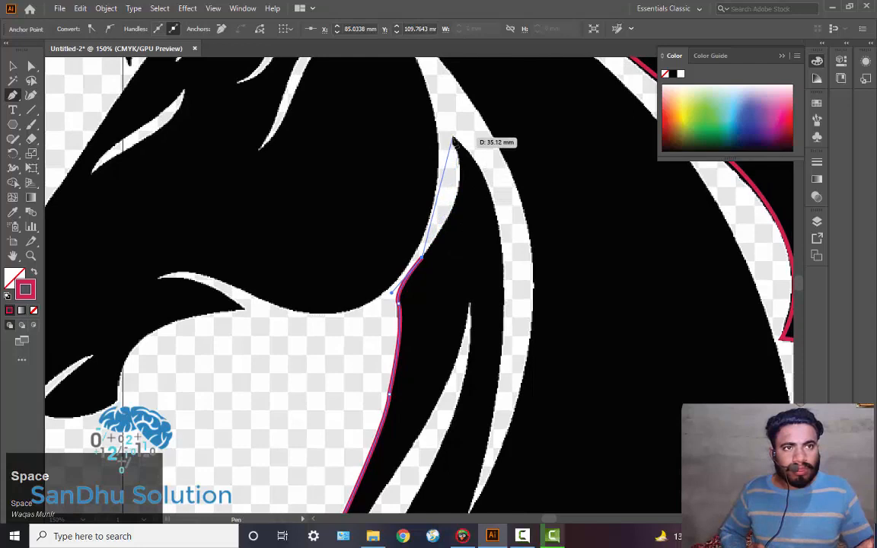
pyautogui.moveTo(453, 142); pyautogui.dragTo(448, 134)
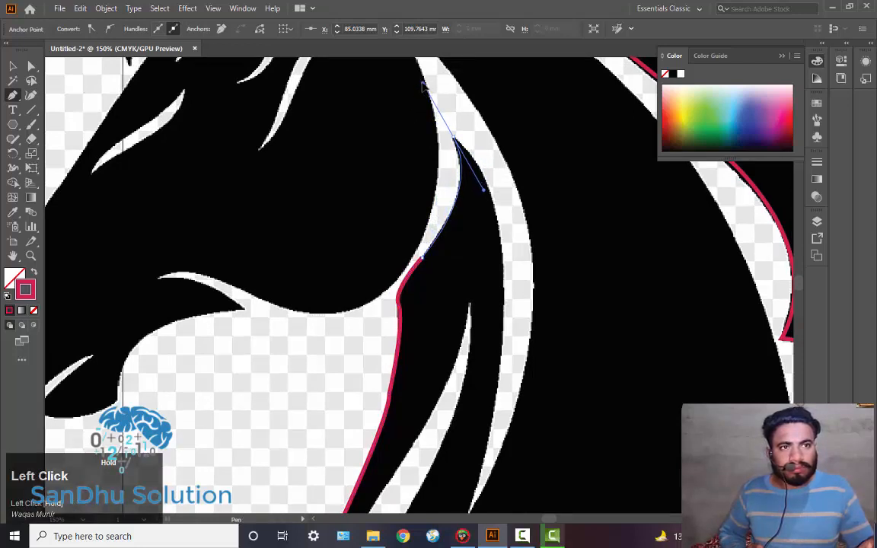
pyautogui.moveTo(423, 86); pyautogui.dragTo(424, 82)
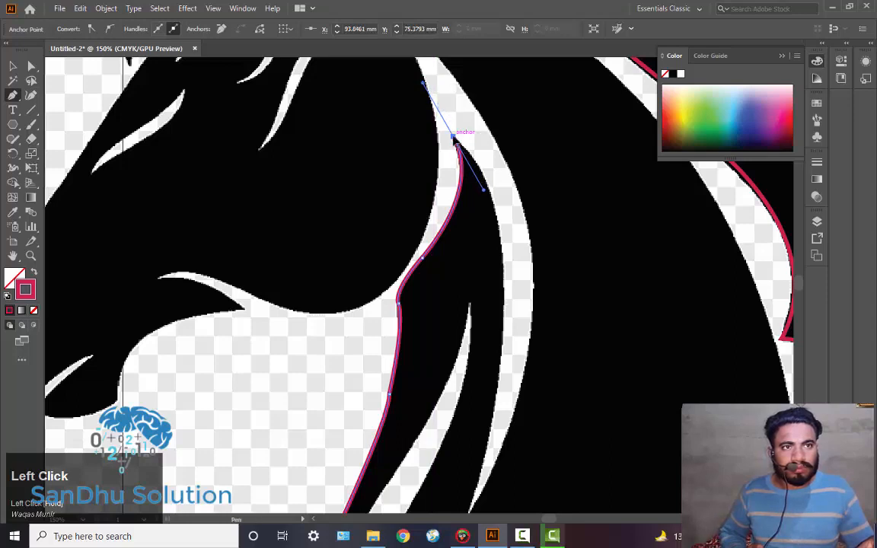
pyautogui.click(454, 138)
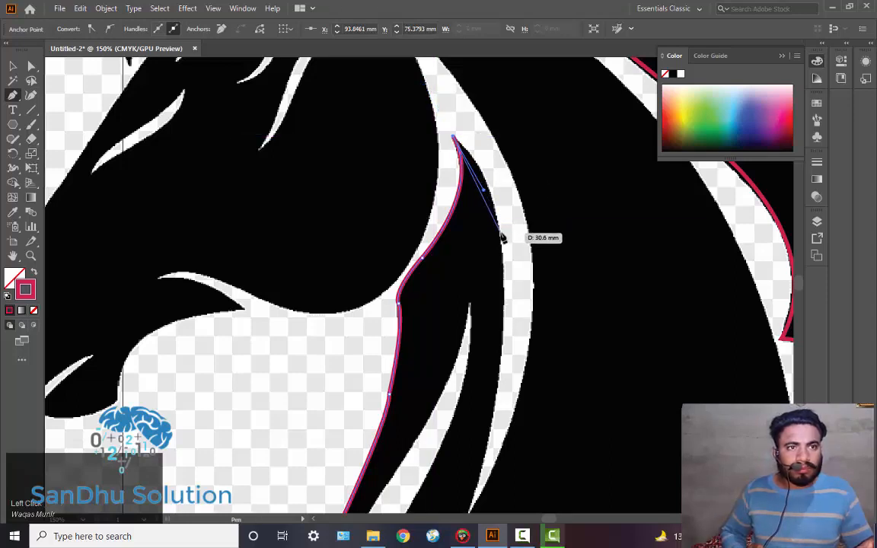
# Trace the inner edge of the long white gap down from the strand's tip to the gap's lower point, and remove the outgoing handle there.
pyautogui.moveTo(501, 235); pyautogui.dragTo(497, 251)
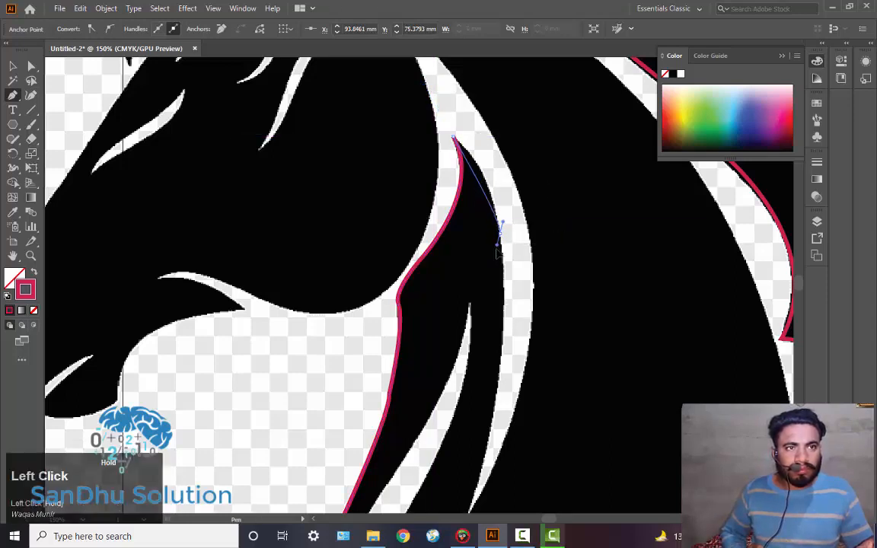
pyautogui.moveTo(508, 301); pyautogui.dragTo(515, 318)
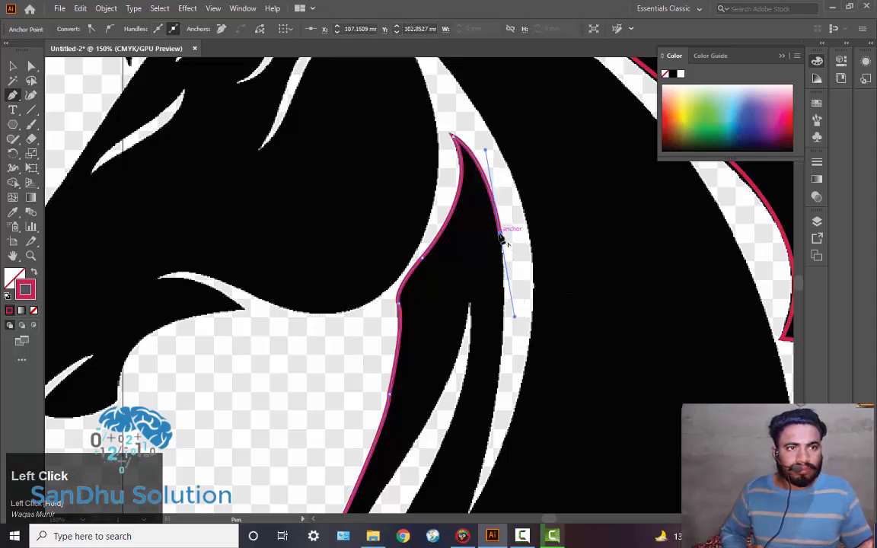
pyautogui.press('space')
pyautogui.moveTo(488, 406); pyautogui.dragTo(476, 280)
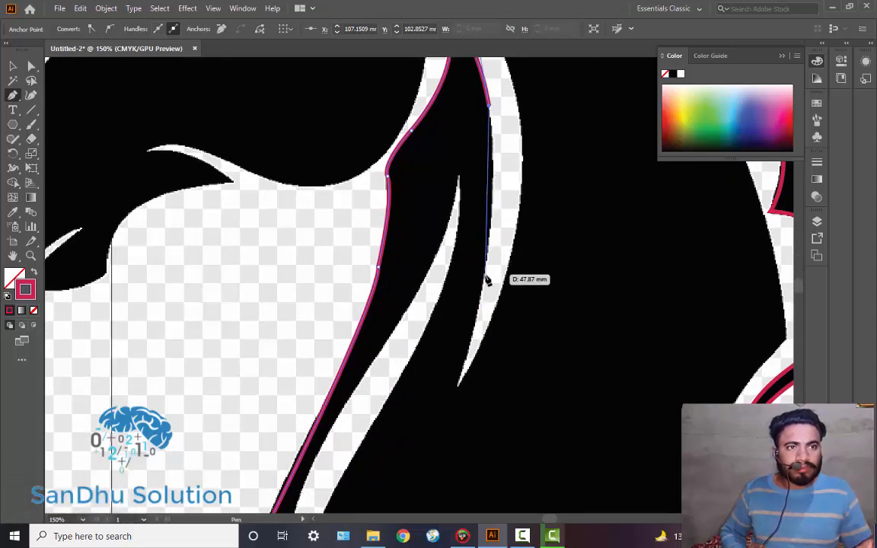
pyautogui.moveTo(485, 282); pyautogui.dragTo(463, 322)
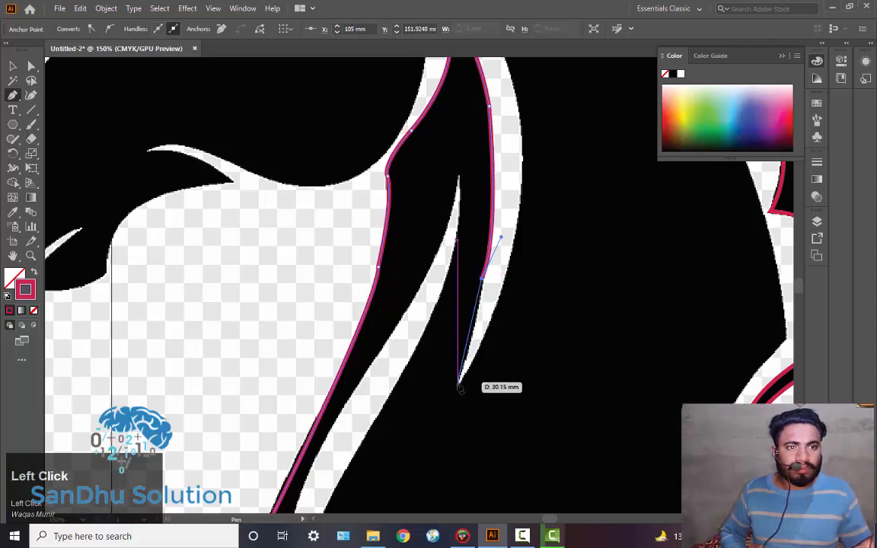
pyautogui.moveTo(459, 384); pyautogui.dragTo(451, 387)
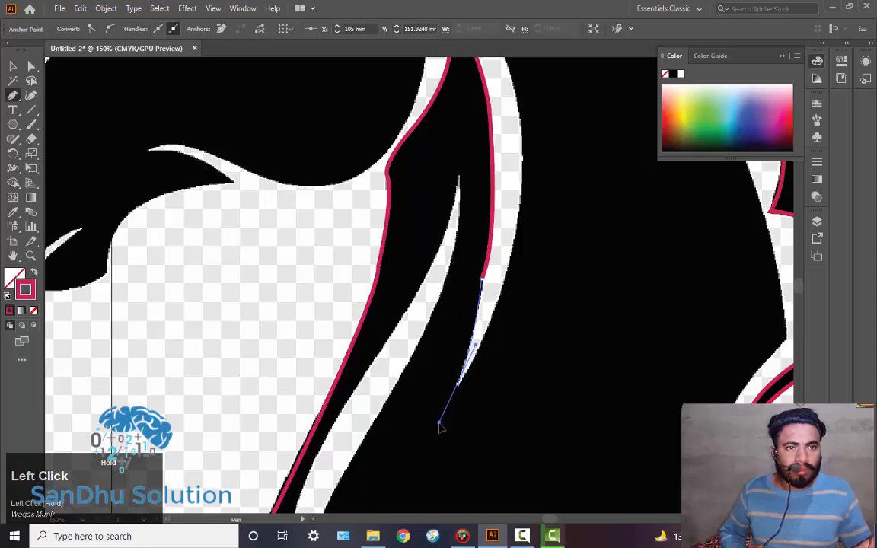
pyautogui.moveTo(440, 428); pyautogui.dragTo(439, 426)
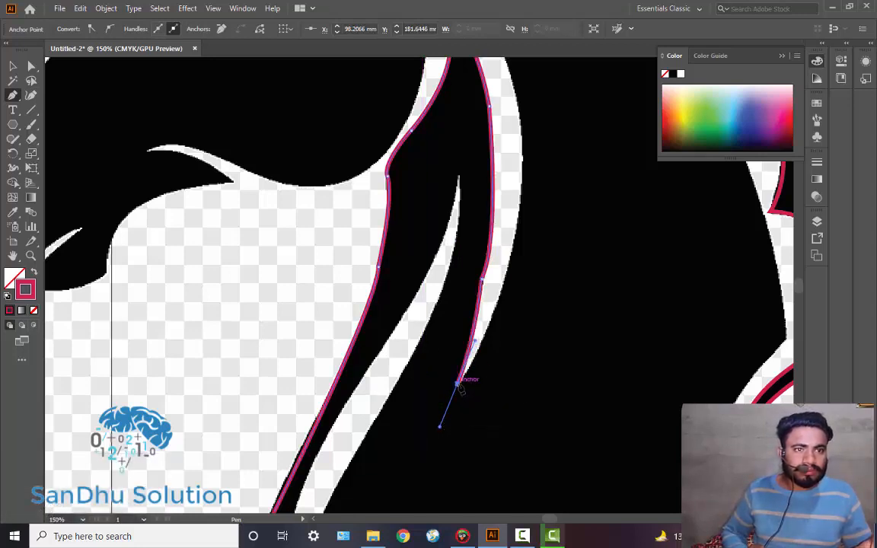
pyautogui.click(458, 383)
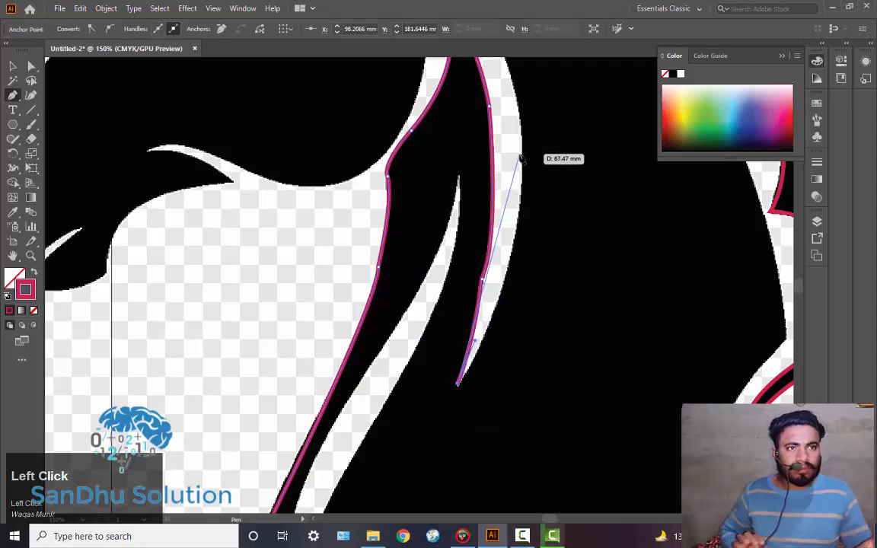
# Trace the back edge of the long white gap from its lower point up to the ear's base, removing outgoing handles along the way.
pyautogui.moveTo(523, 159); pyautogui.dragTo(527, 81)
pyautogui.scroll(3, 508, 84)
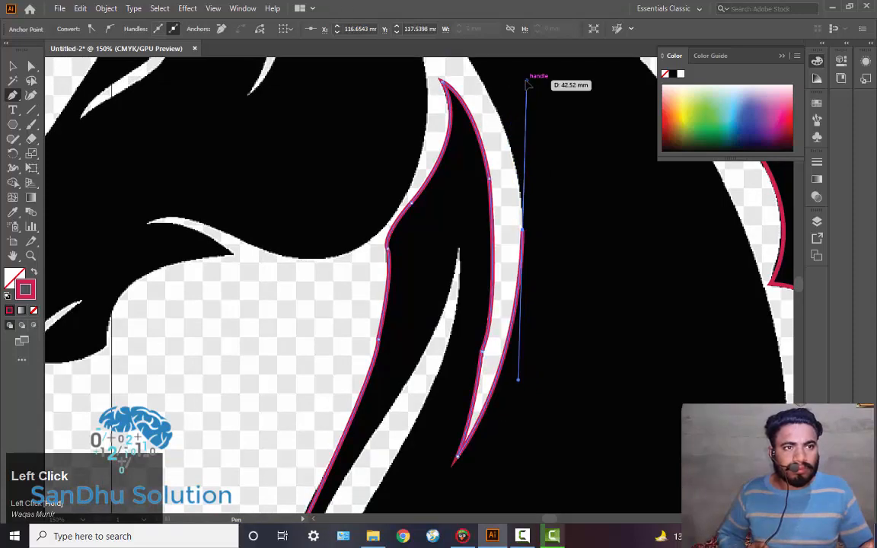
pyautogui.click(523, 232)
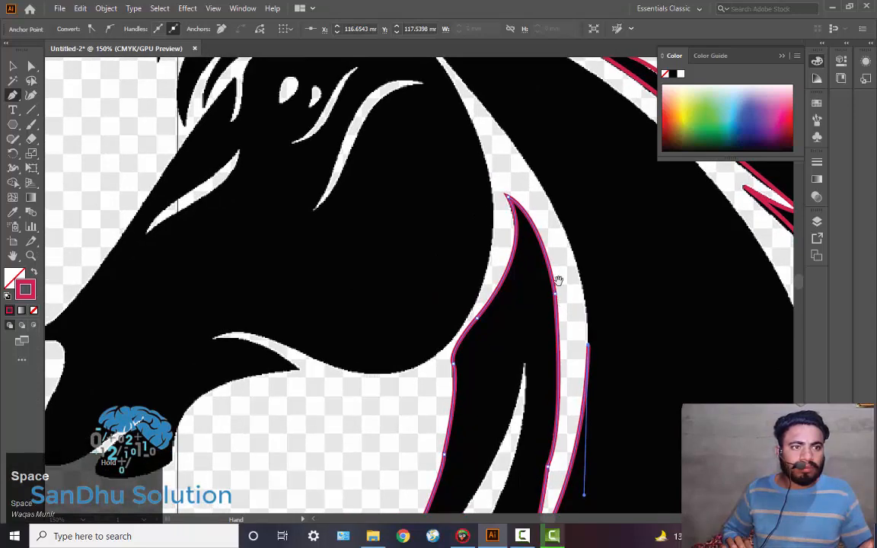
pyautogui.moveTo(558, 281); pyautogui.dragTo(582, 304)
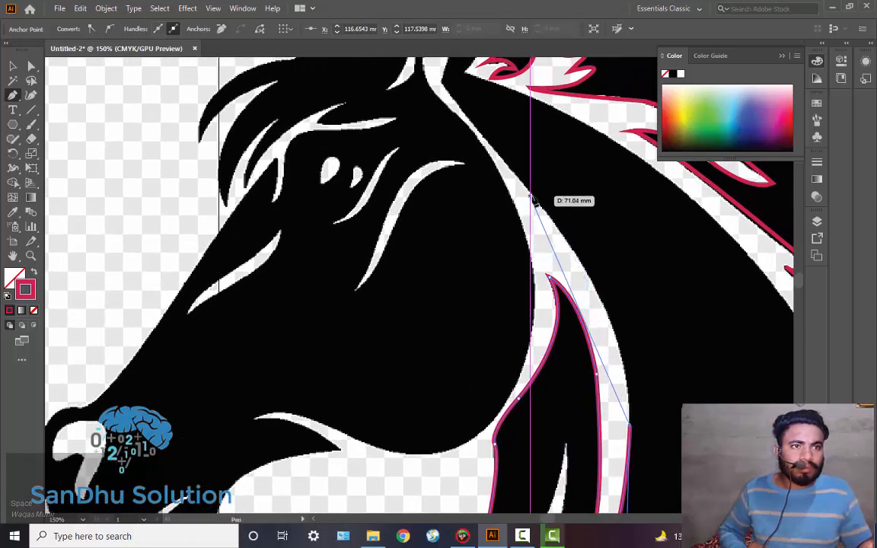
pyautogui.moveTo(536, 199); pyautogui.dragTo(421, 179)
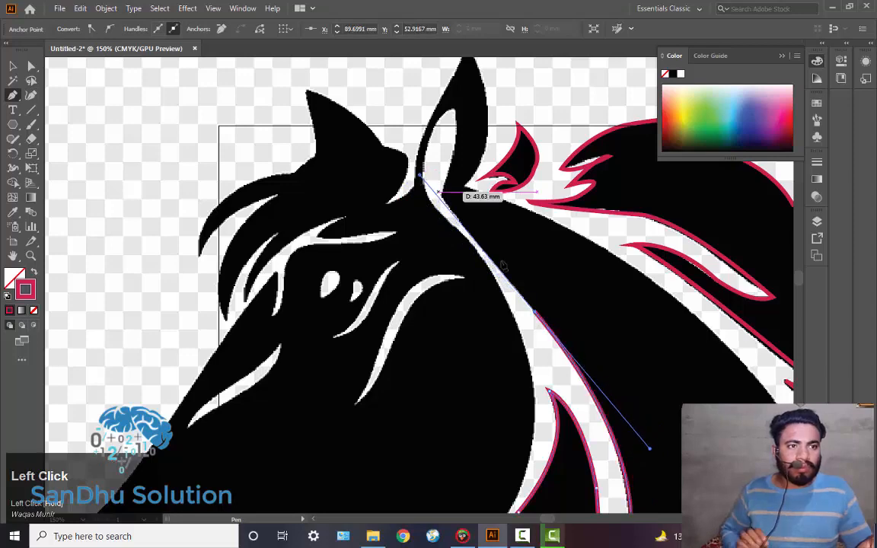
pyautogui.press('space')
pyautogui.moveTo(564, 364); pyautogui.dragTo(600, 385)
pyautogui.moveTo(576, 345); pyautogui.dragTo(482, 231)
# Curve the outline up to the top of the ear's white opening and back down its front edge, removing the outgoing handle at the top.
pyautogui.moveTo(482, 225); pyautogui.dragTo(497, 144)
pyautogui.moveTo(492, 135); pyautogui.dragTo(484, 115)
pyautogui.click(485, 115)
pyautogui.click(496, 141)
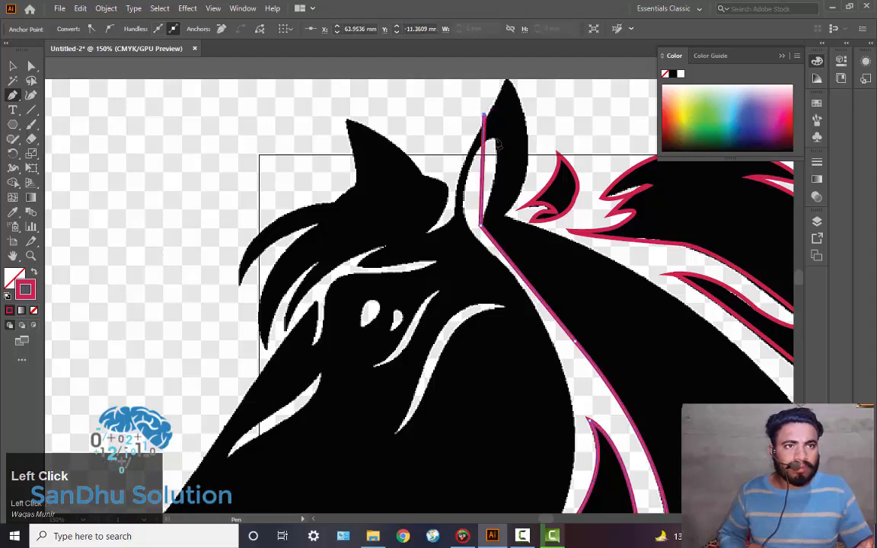
pyautogui.hotkey('ctrl', 'z')
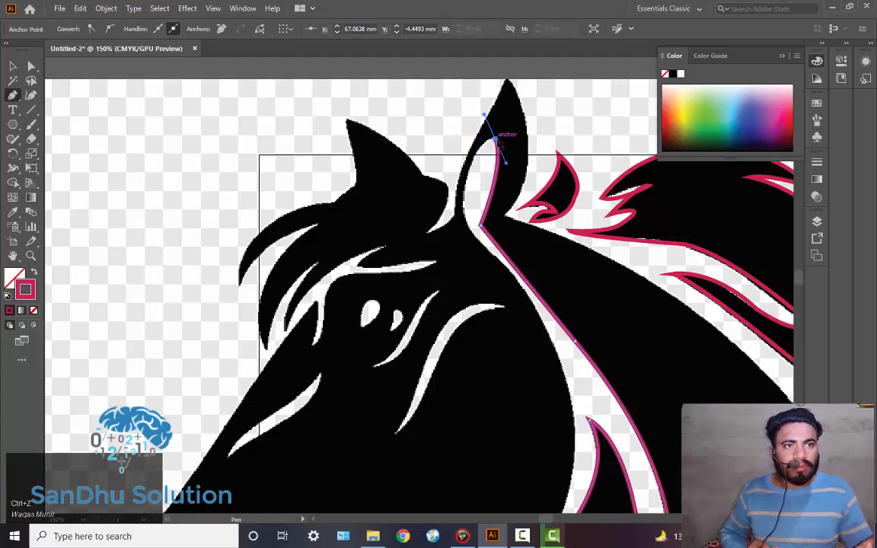
pyautogui.click(496, 140)
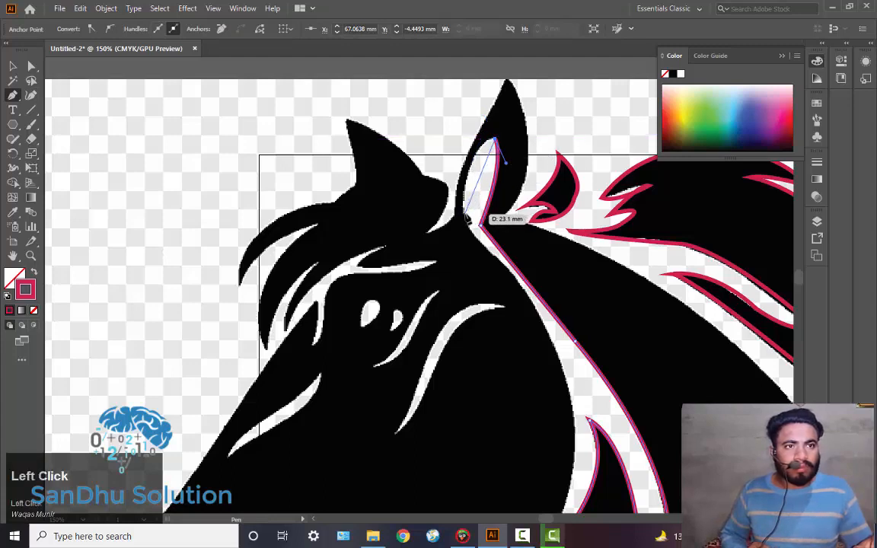
pyautogui.click(465, 214)
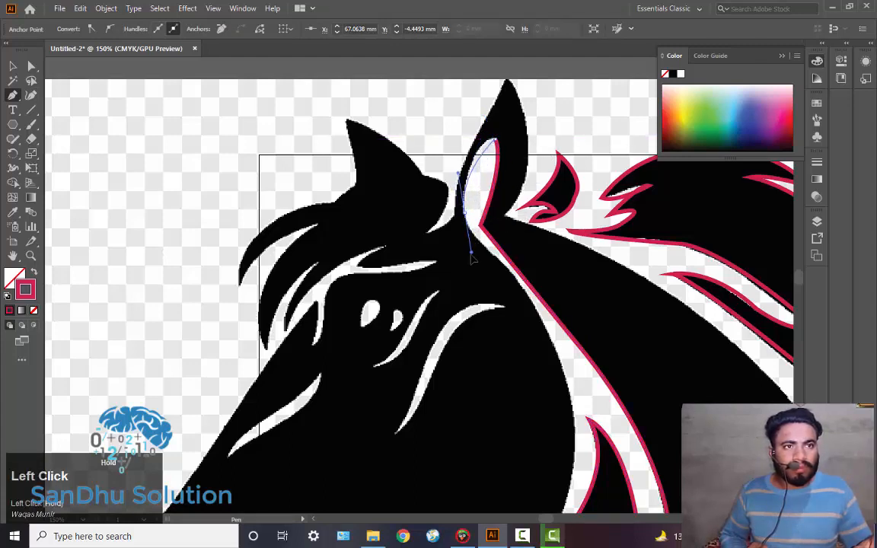
pyautogui.moveTo(462, 290); pyautogui.dragTo(461, 288)
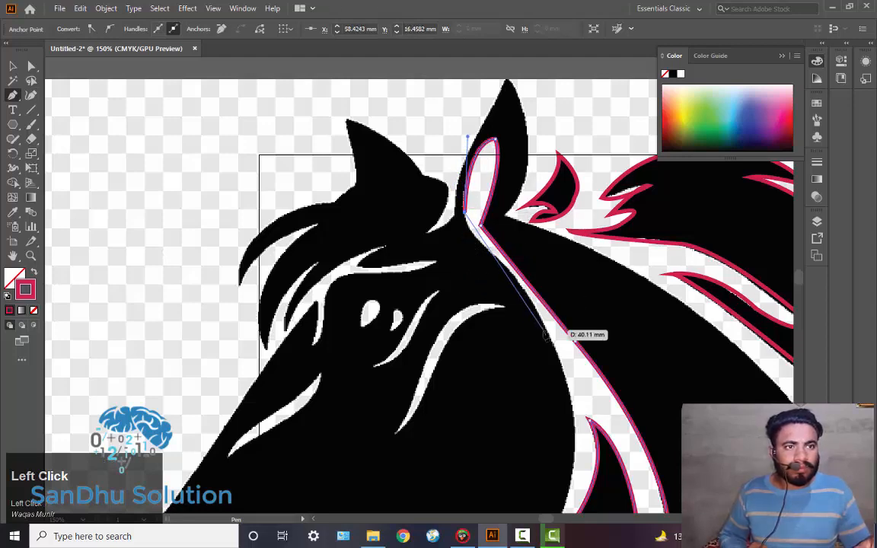
pyautogui.moveTo(545, 329); pyautogui.dragTo(554, 338)
pyautogui.click(554, 337)
pyautogui.hotkey('ctrl', 'z')
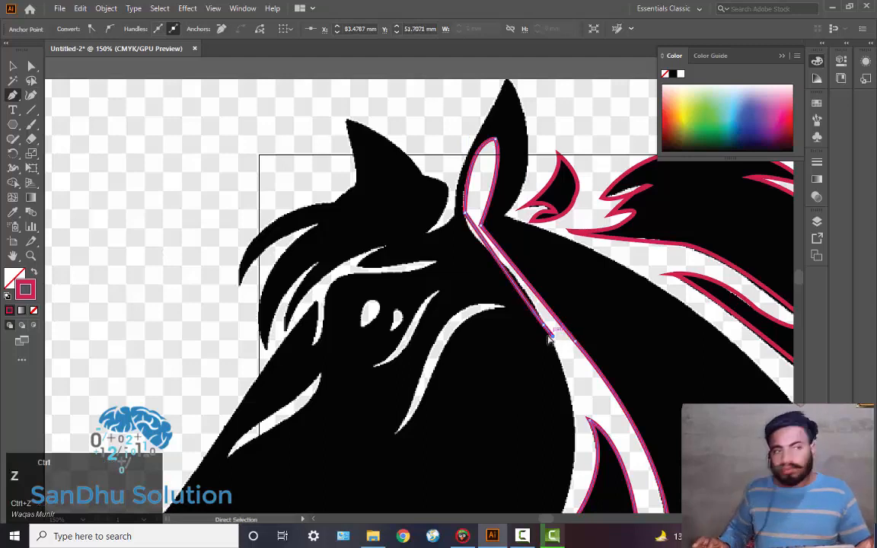
# Trace the front edge of the gap from the ear down to the upper cheek with two curves, removing the outgoing handles at both anchors.
pyautogui.moveTo(503, 262); pyautogui.dragTo(512, 261)
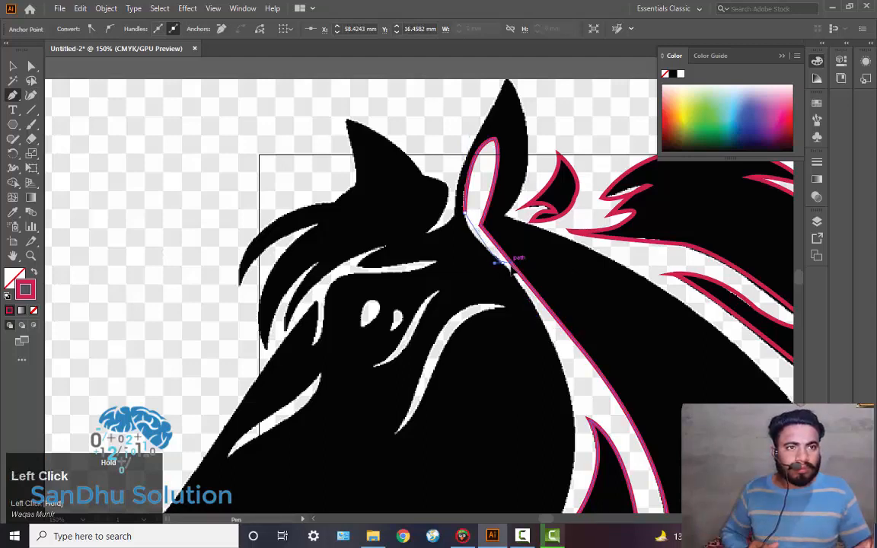
pyautogui.moveTo(540, 291); pyautogui.dragTo(504, 263)
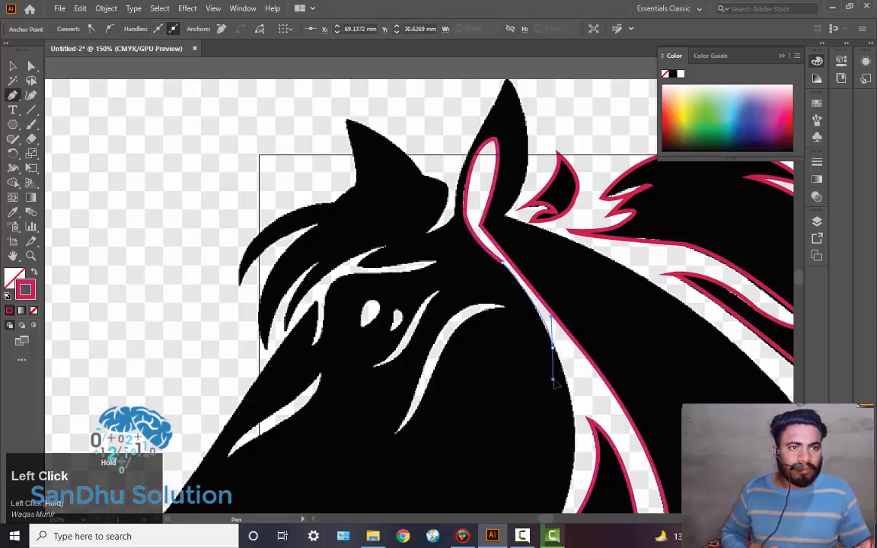
pyautogui.moveTo(559, 385); pyautogui.dragTo(557, 381)
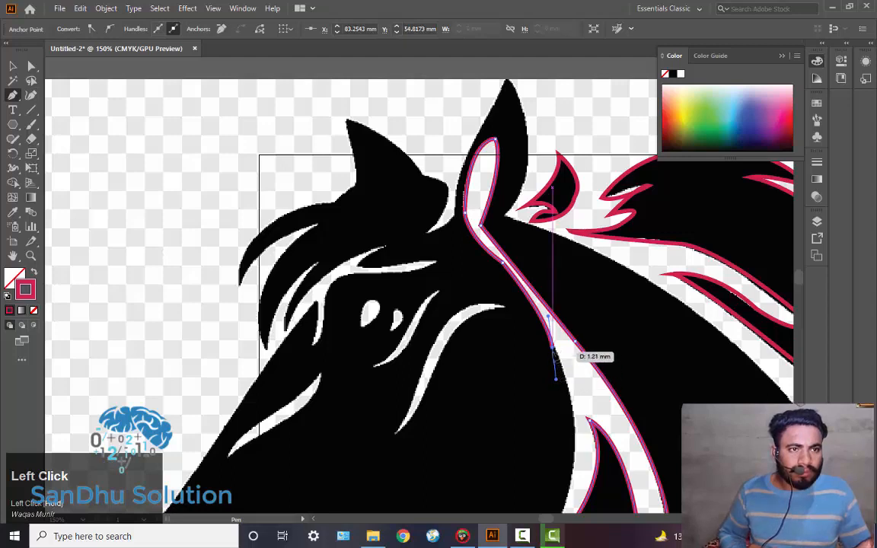
pyautogui.click(559, 367)
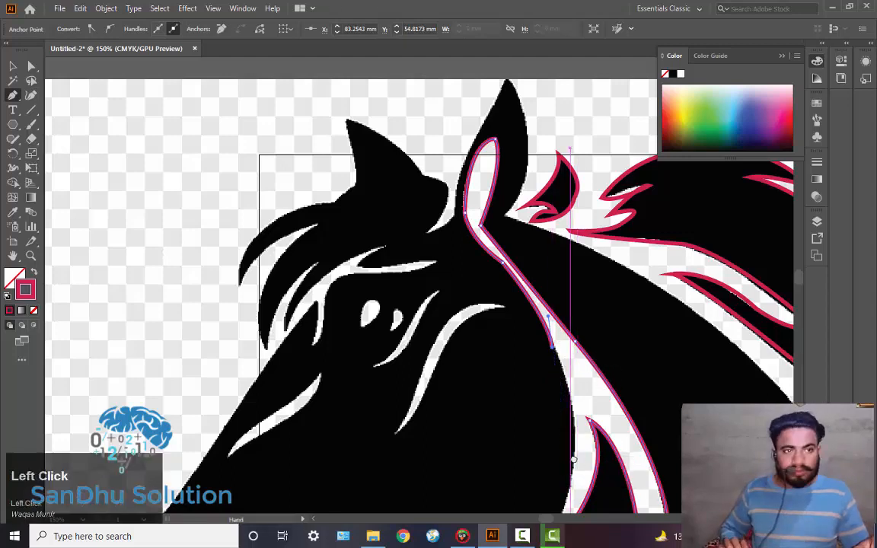
# Curve the outline down the back of the cheek to its widest part and remove the outgoing handle there.
pyautogui.press('space')
pyautogui.moveTo(579, 484); pyautogui.dragTo(590, 305)
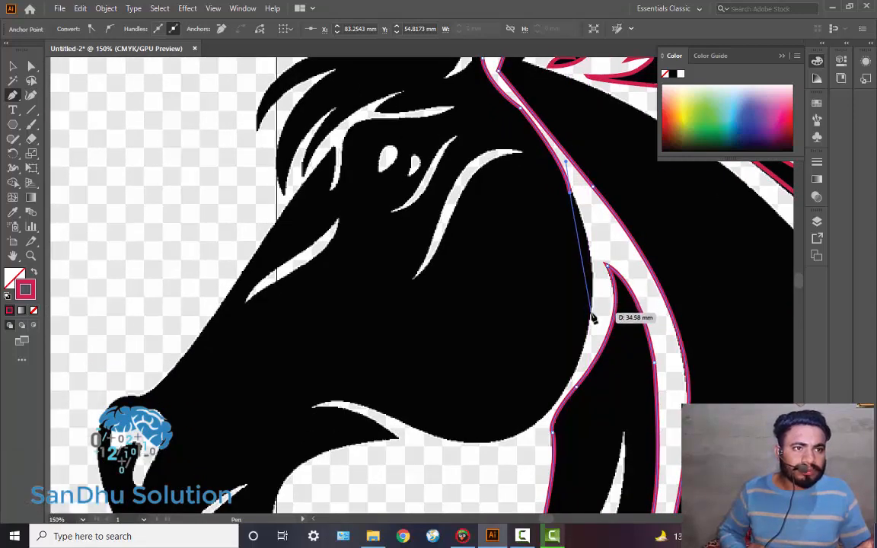
pyautogui.moveTo(592, 310); pyautogui.dragTo(585, 341)
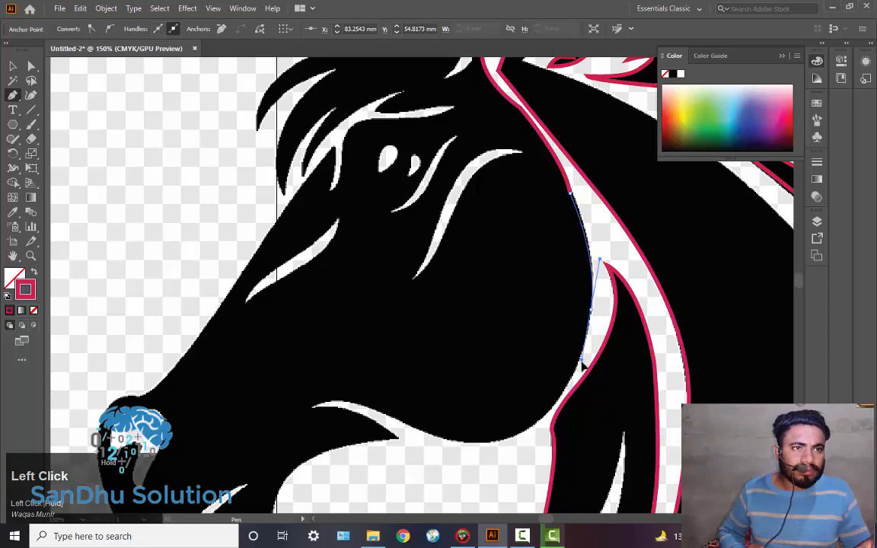
pyautogui.moveTo(583, 376); pyautogui.dragTo(584, 372)
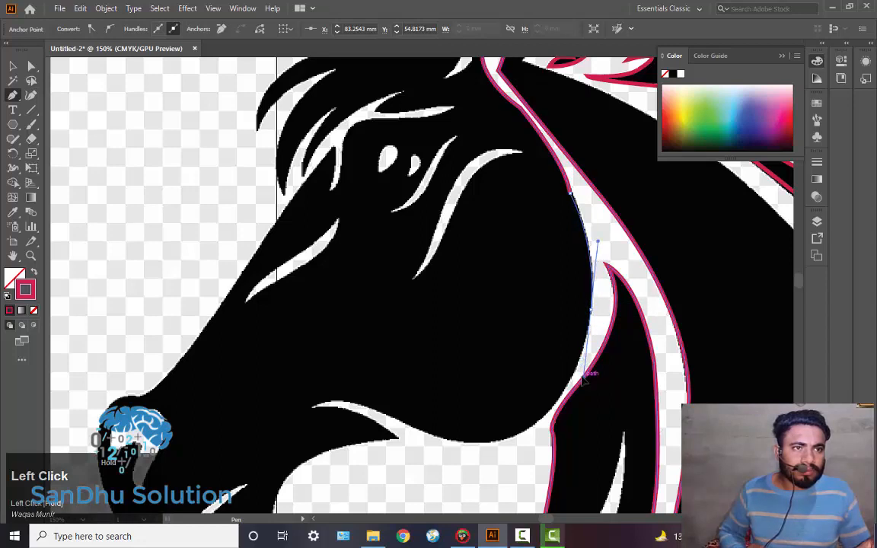
pyautogui.click(591, 313)
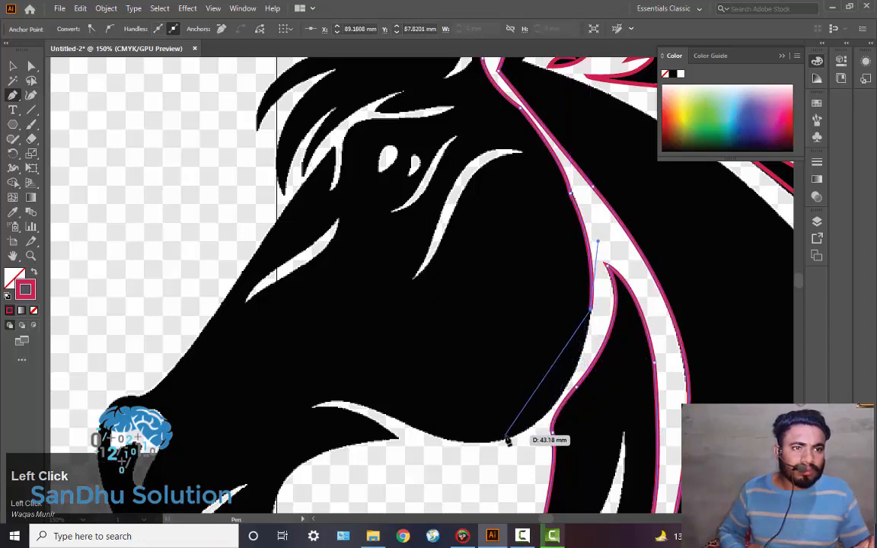
# Trace around the bottom of the cheek and along the white wisp's upper edge to its tip, removing the outgoing handles.
pyautogui.moveTo(510, 442)
pyautogui.mouseDown()
pyautogui.moveTo(456, 442)
pyautogui.moveTo(447, 458)
pyautogui.mouseUp()
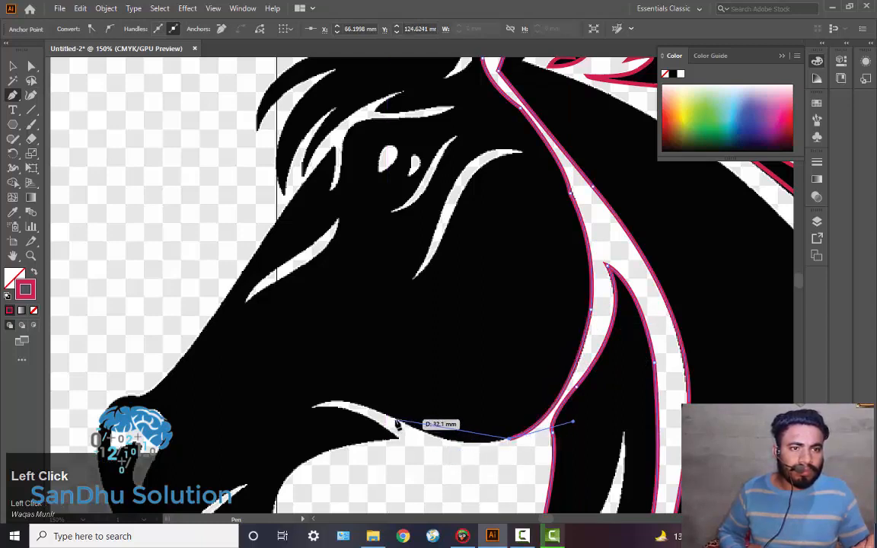
pyautogui.moveTo(394, 423); pyautogui.dragTo(322, 374)
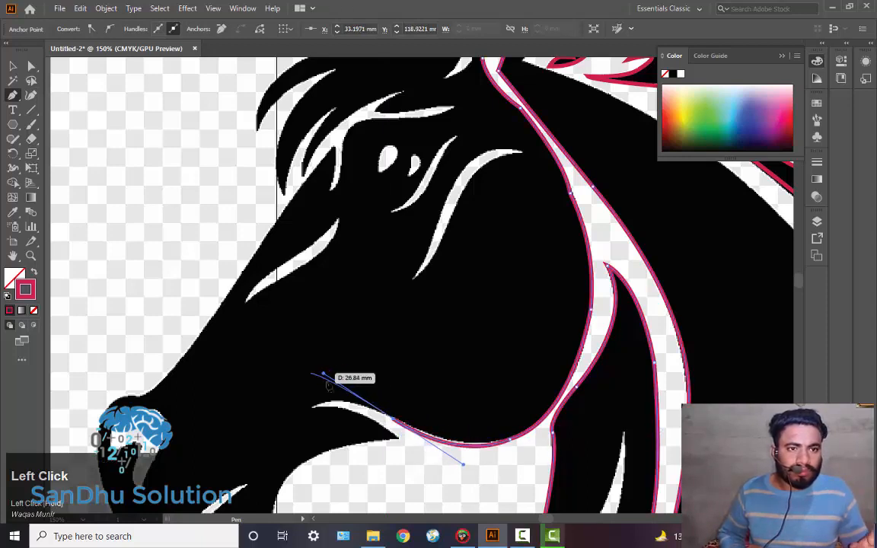
pyautogui.click(385, 419)
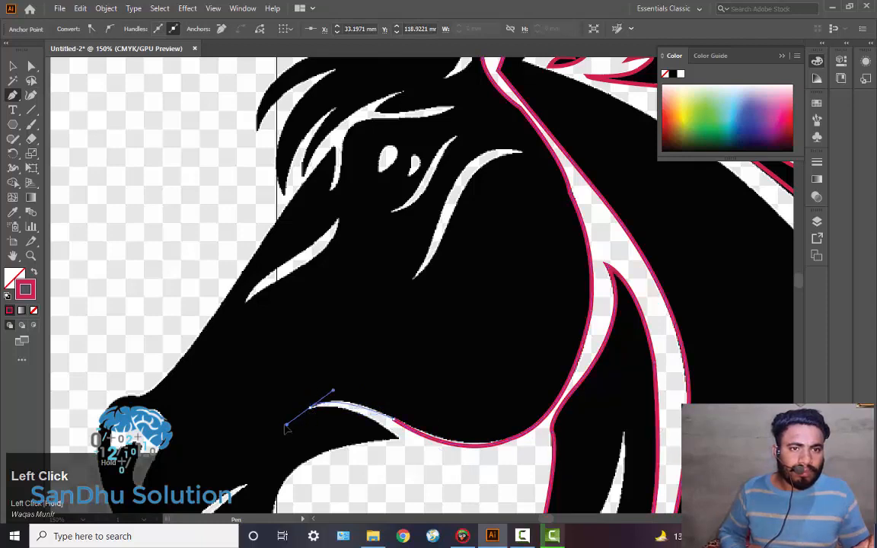
pyautogui.click(311, 409)
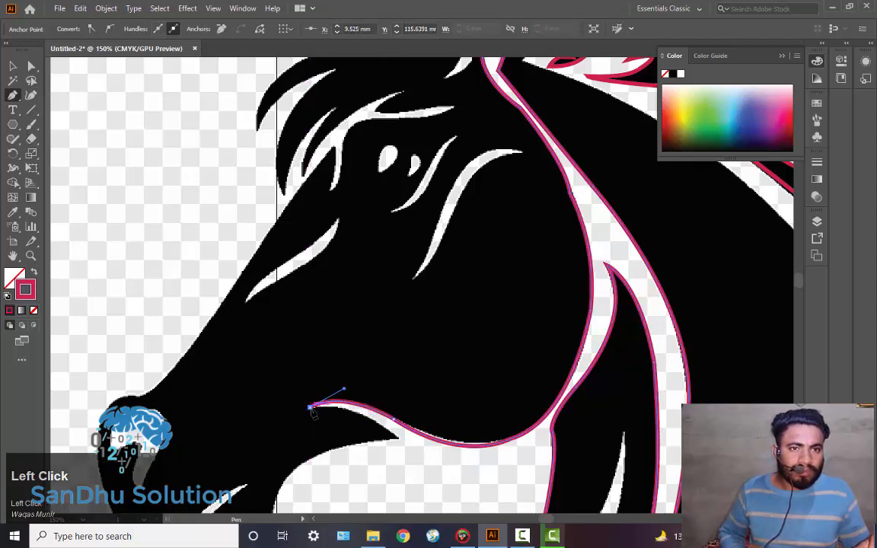
# Curve the outline along the wisp's lower edge back to the pointed jaw corner and remove the outgoing handle there.
pyautogui.moveTo(385, 434); pyautogui.dragTo(406, 455)
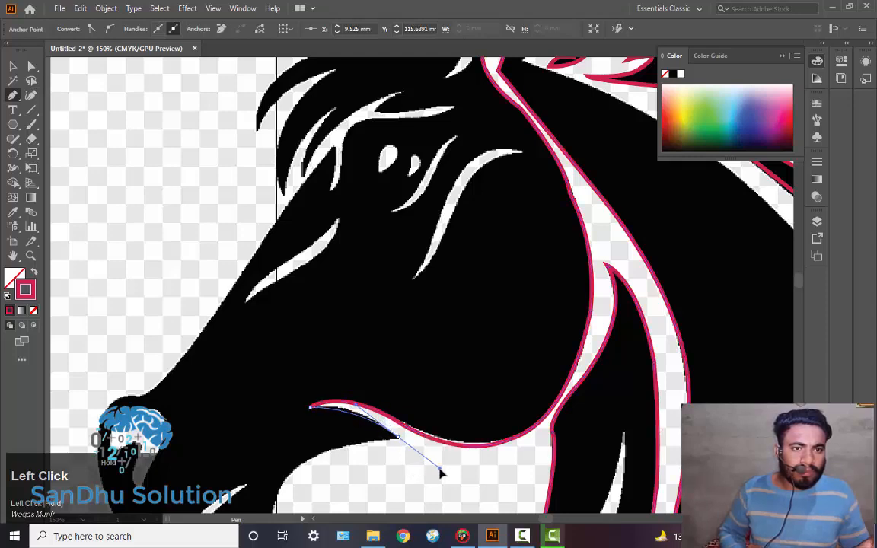
pyautogui.moveTo(445, 473); pyautogui.dragTo(445, 474)
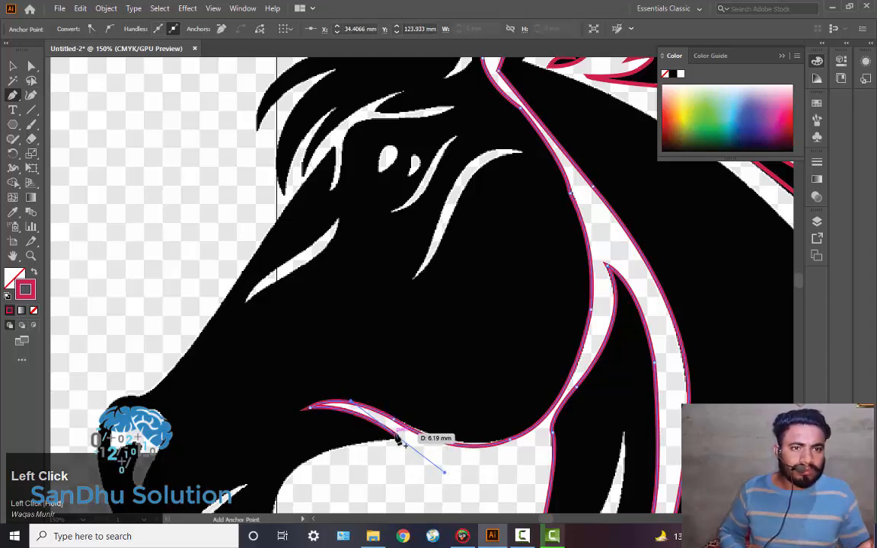
pyautogui.click(398, 438)
# Trace the jaw's underside to the back corner of the chin, and continue with a curve under the chin to the lower lip's front.
pyautogui.press('space')
pyautogui.moveTo(352, 464); pyautogui.dragTo(409, 352)
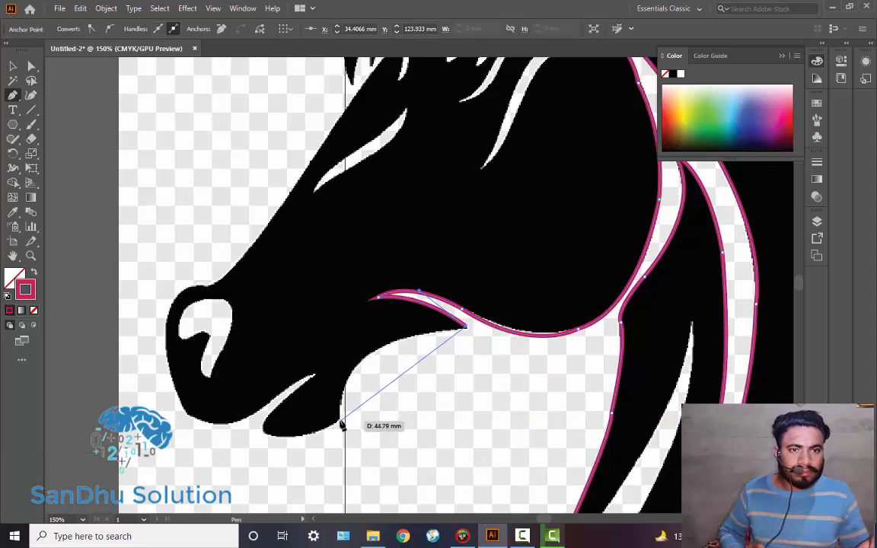
pyautogui.click(342, 421)
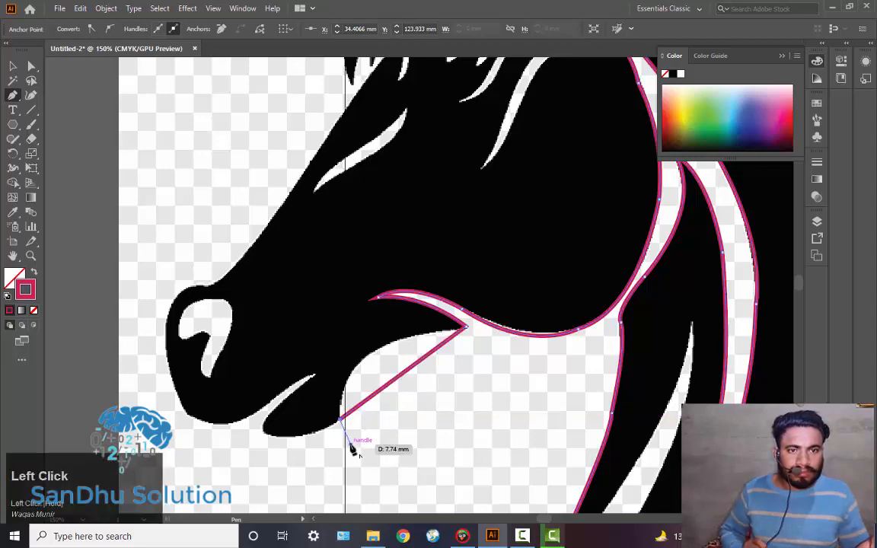
pyautogui.hotkey('ctrl', 'z')
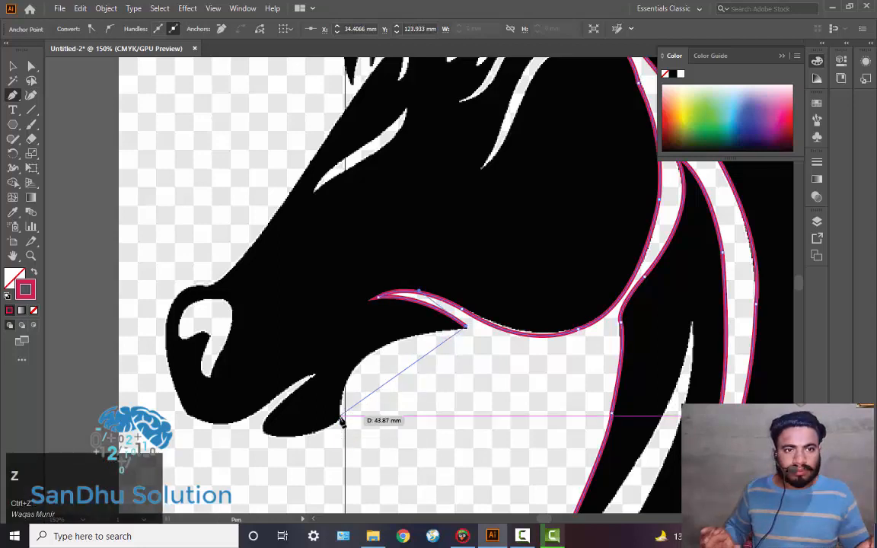
pyautogui.moveTo(340, 422); pyautogui.dragTo(343, 391)
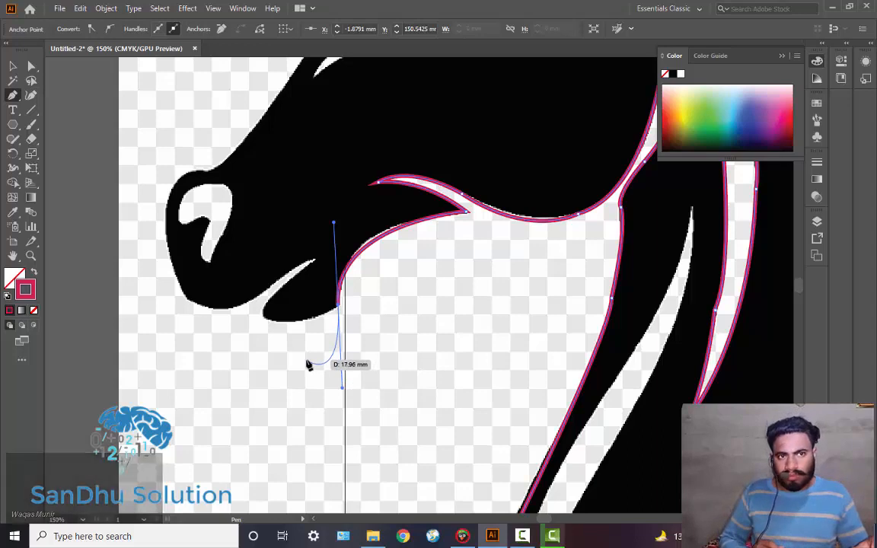
pyautogui.click(340, 308)
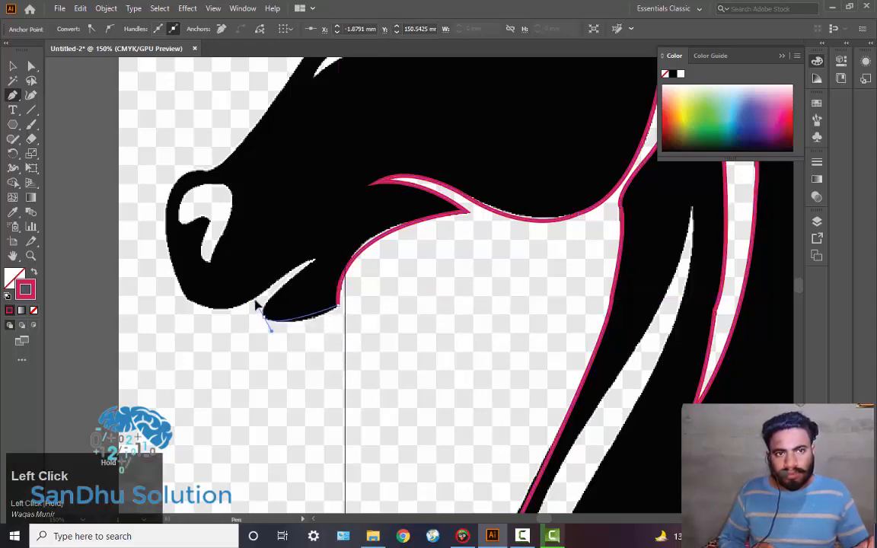
pyautogui.moveTo(225, 305); pyautogui.dragTo(318, 263)
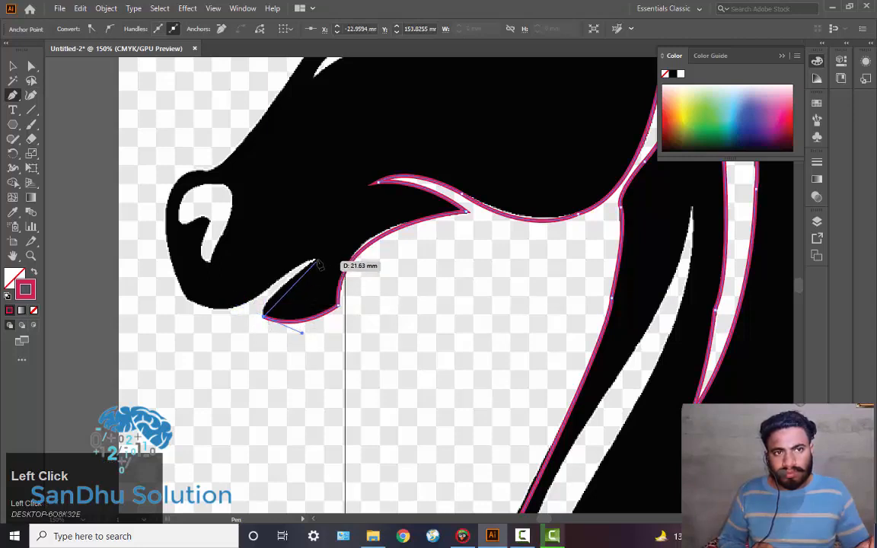
pyautogui.click(316, 262)
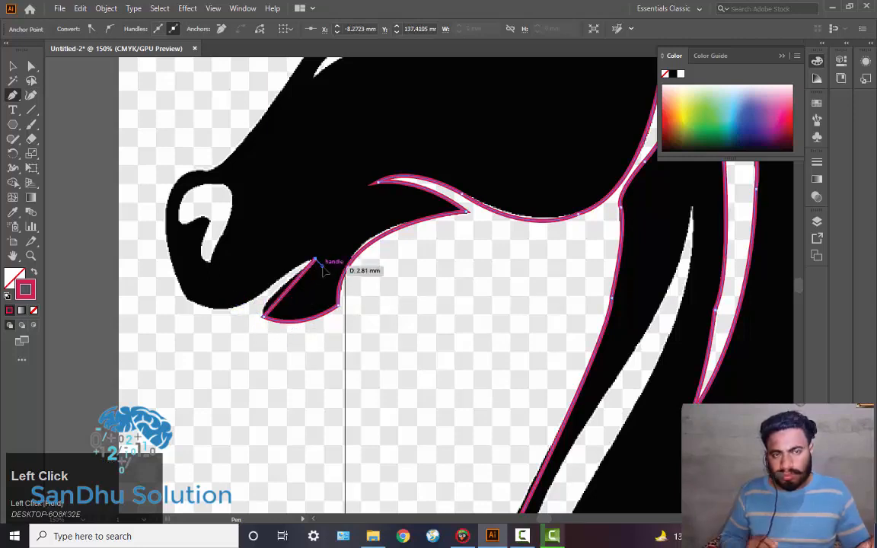
pyautogui.hotkey('ctrl', 'z')
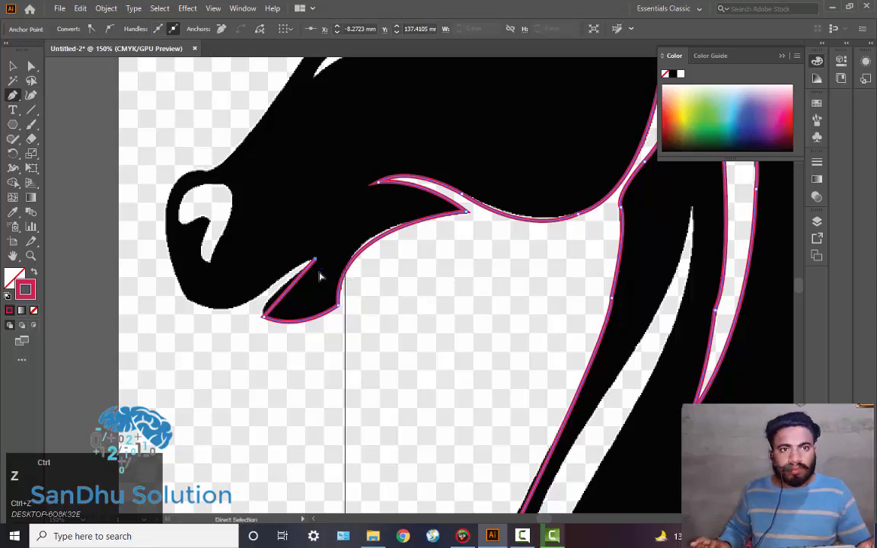
pyautogui.click(317, 264)
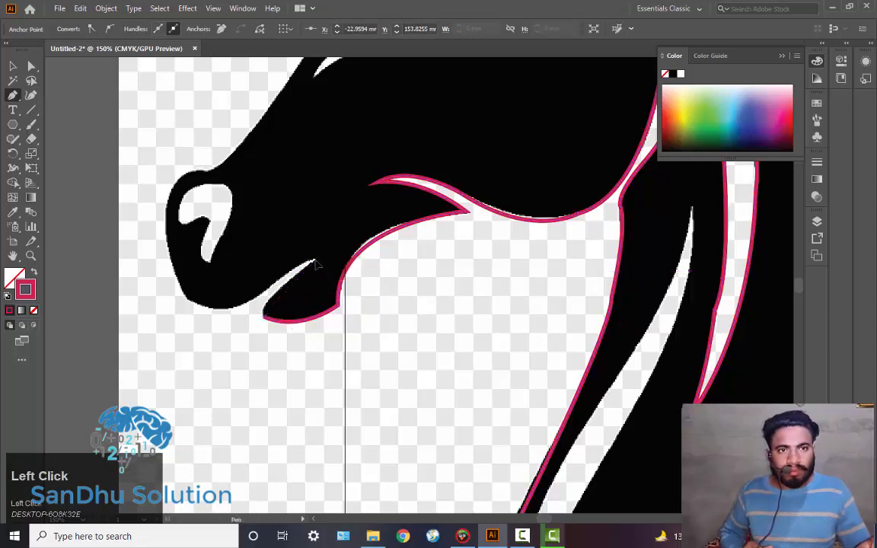
pyautogui.press('ctrl')
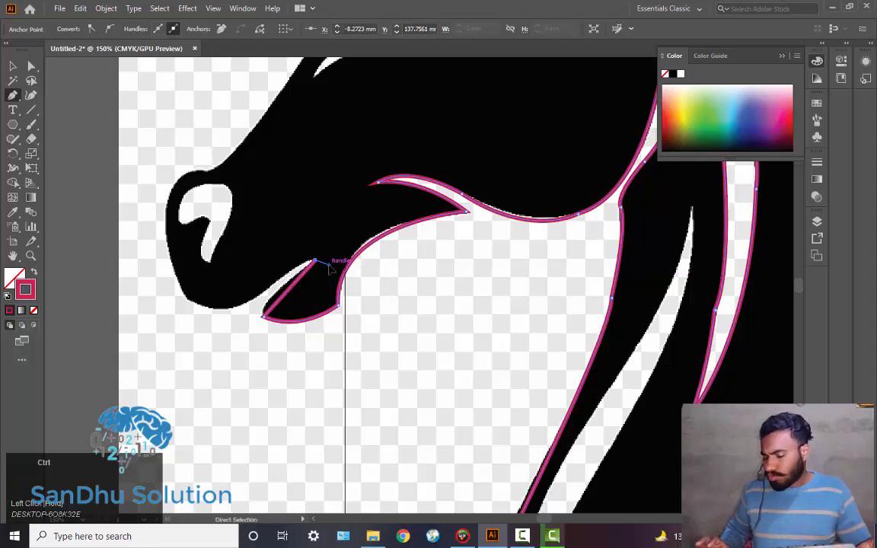
pyautogui.hotkey('ctrl', 'z')
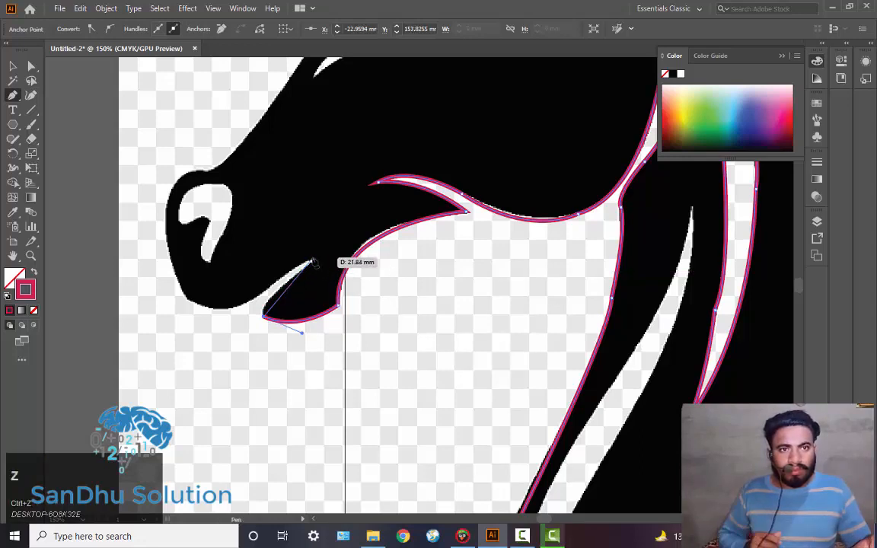
# Trace the mouth opening to its inner corner and back along the upper lip to the muzzle's lower front corner, removing the outgoing handle there.
pyautogui.moveTo(317, 264); pyautogui.dragTo(387, 216)
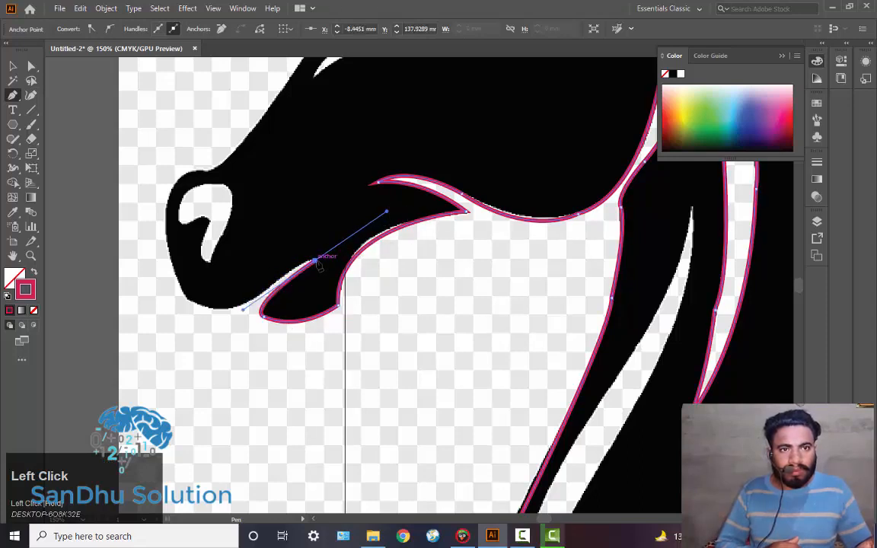
pyautogui.moveTo(312, 263); pyautogui.dragTo(257, 303)
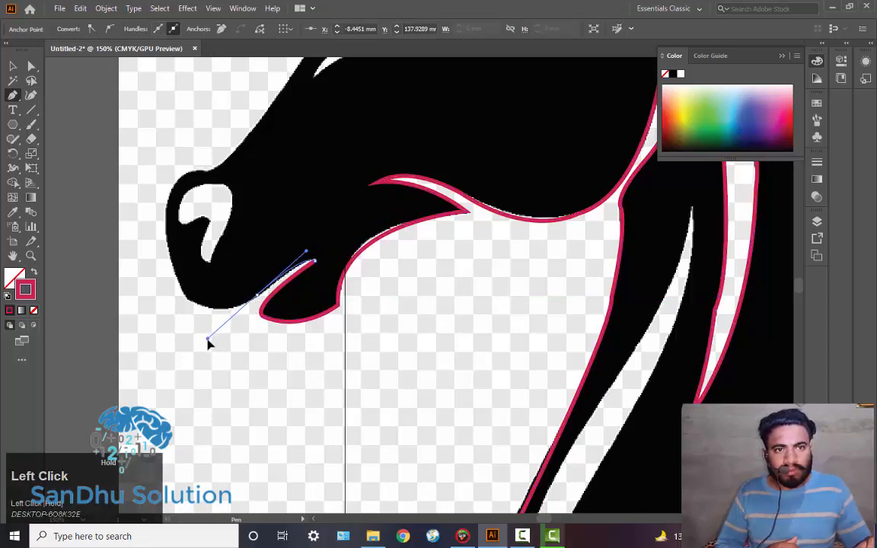
pyautogui.moveTo(209, 340)
pyautogui.mouseDown()
pyautogui.moveTo(229, 317)
pyautogui.moveTo(275, 298)
pyautogui.moveTo(185, 304)
pyautogui.moveTo(118, 278)
pyautogui.moveTo(141, 282)
pyautogui.mouseUp()
pyautogui.click(190, 305)
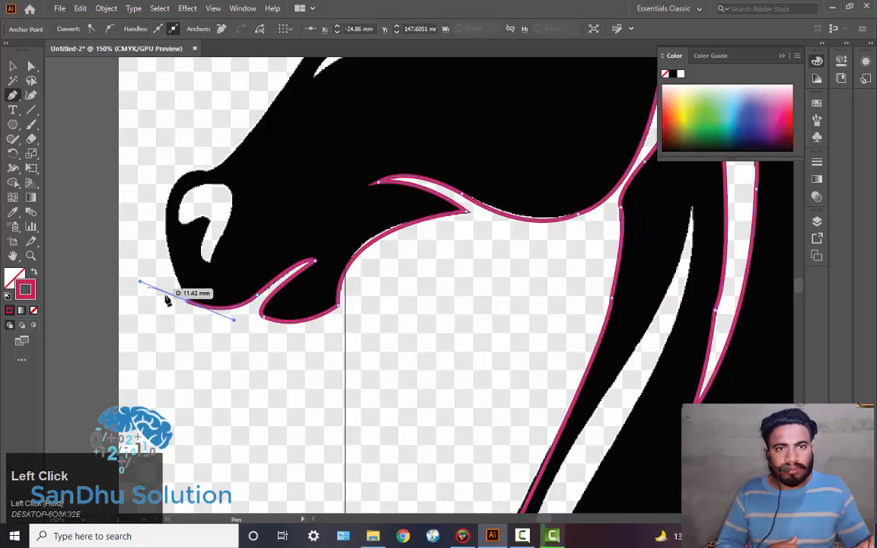
# Trace up the muzzle's front and over the top of the nose, and curve the outline along the nose bridge to beside the white eye mark.
pyautogui.moveTo(190, 305); pyautogui.dragTo(181, 180)
pyautogui.moveTo(180, 179)
pyautogui.mouseDown()
pyautogui.moveTo(204, 180)
pyautogui.moveTo(220, 146)
pyautogui.moveTo(186, 177)
pyautogui.moveTo(232, 166)
pyautogui.moveTo(219, 177)
pyautogui.moveTo(212, 172)
pyautogui.moveTo(207, 202)
pyautogui.moveTo(224, 177)
pyautogui.moveTo(237, 178)
pyautogui.moveTo(263, 153)
pyautogui.moveTo(245, 223)
pyautogui.moveTo(225, 250)
pyautogui.mouseUp()
pyautogui.hotkey('ctrl', 'z')
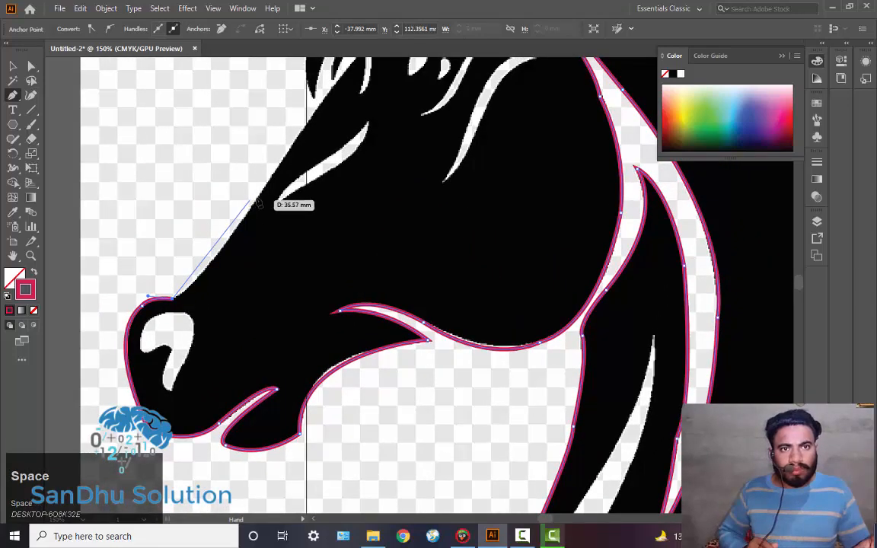
pyautogui.click(261, 194)
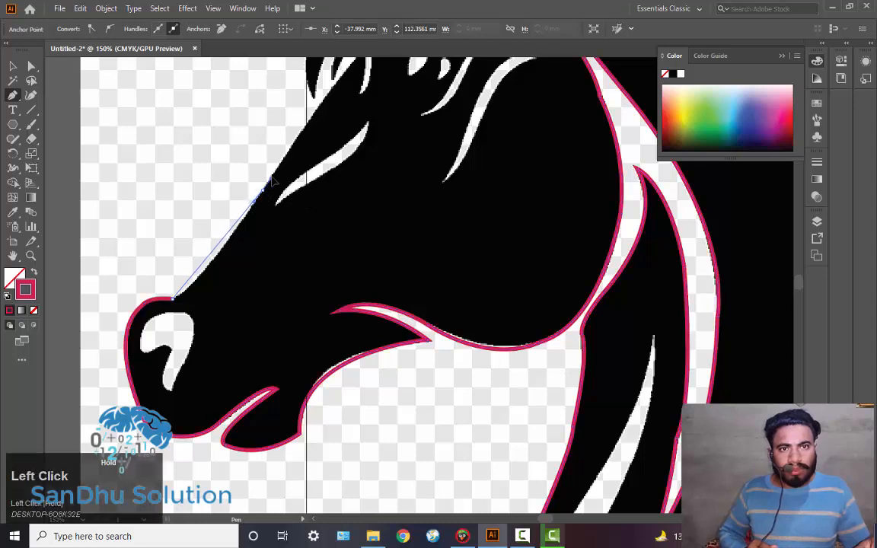
pyautogui.moveTo(276, 146); pyautogui.dragTo(308, 120)
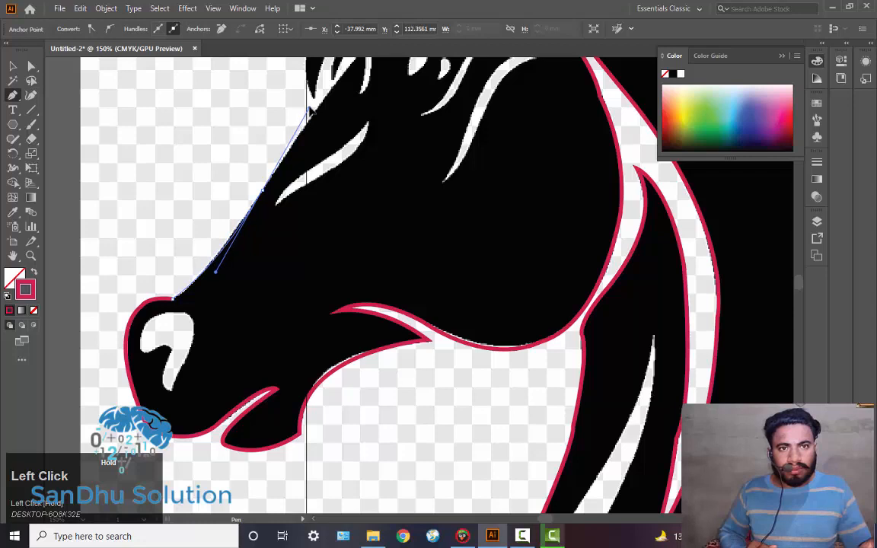
# Continue the Pen path up the bridge of the horse's nose to a corner point at the base of the forelock.
pyautogui.moveTo(310, 105); pyautogui.dragTo(309, 104)
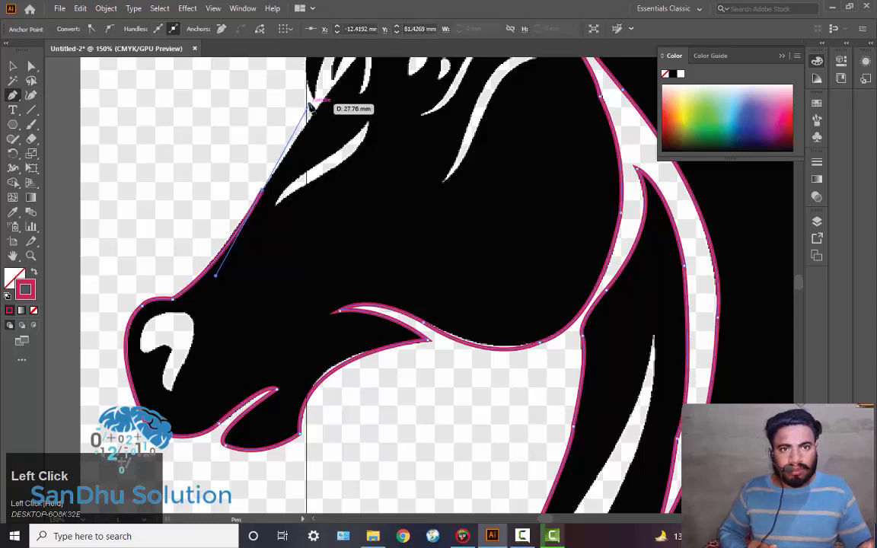
pyautogui.click(265, 190)
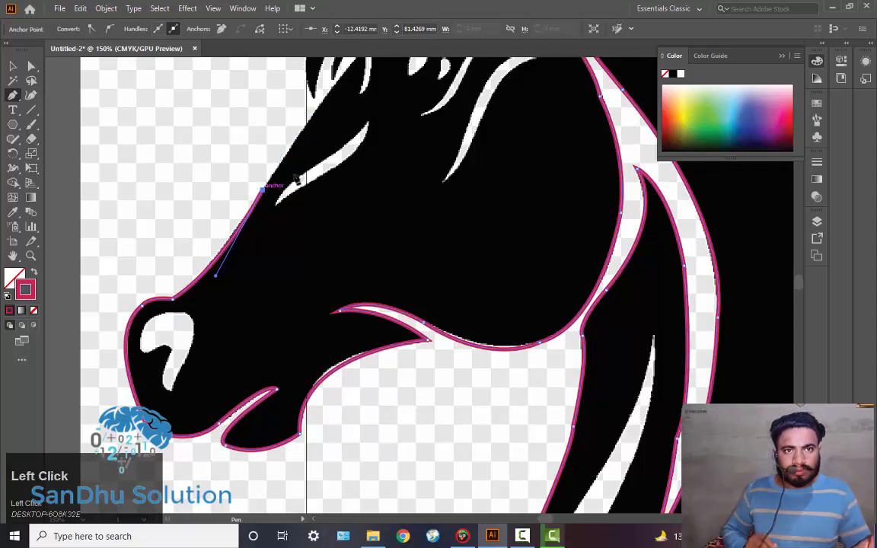
pyautogui.moveTo(310, 137); pyautogui.dragTo(279, 239)
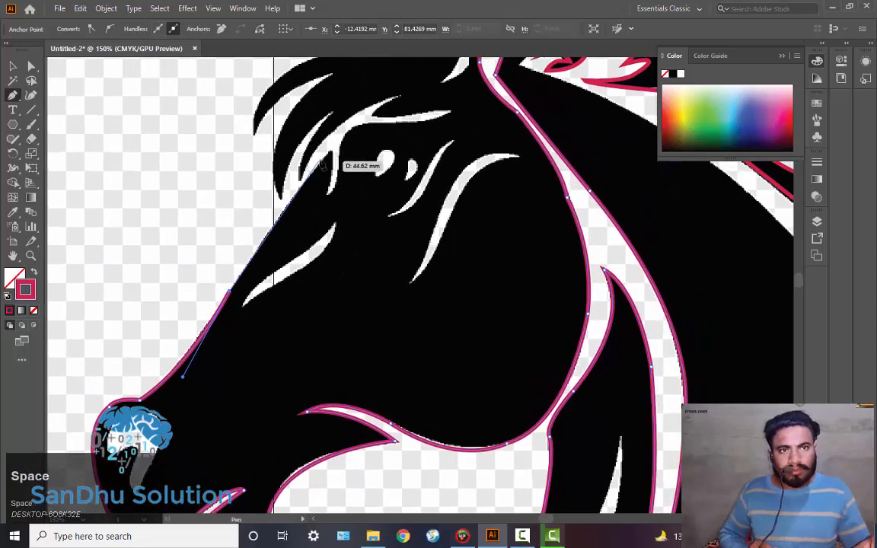
pyautogui.moveTo(332, 153)
pyautogui.mouseDown()
pyautogui.moveTo(344, 153)
pyautogui.moveTo(374, 101)
pyautogui.mouseUp()
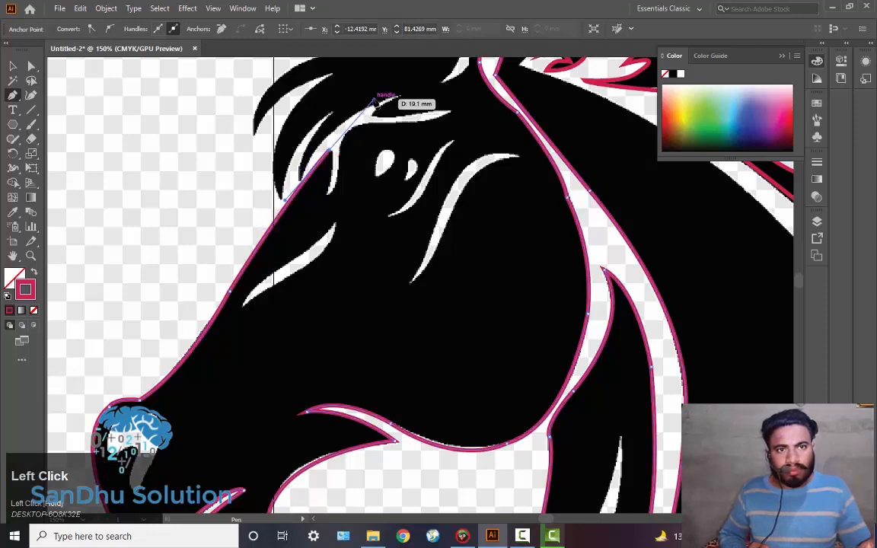
pyautogui.click(330, 150)
# Trace the narrow white sliver below the forelock down to its tip, back up, and around the curve above the eye.
pyautogui.moveTo(329, 197); pyautogui.dragTo(327, 197)
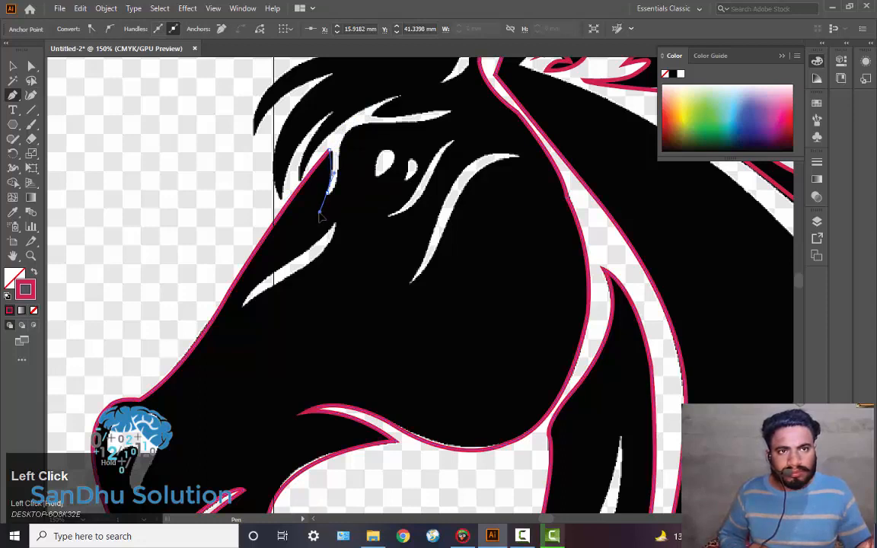
pyautogui.moveTo(320, 218); pyautogui.dragTo(319, 215)
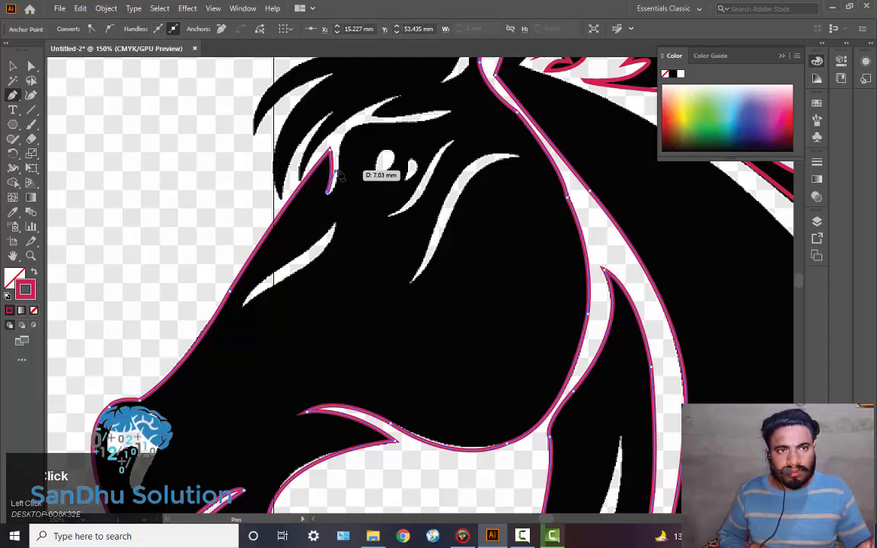
pyautogui.click(341, 174)
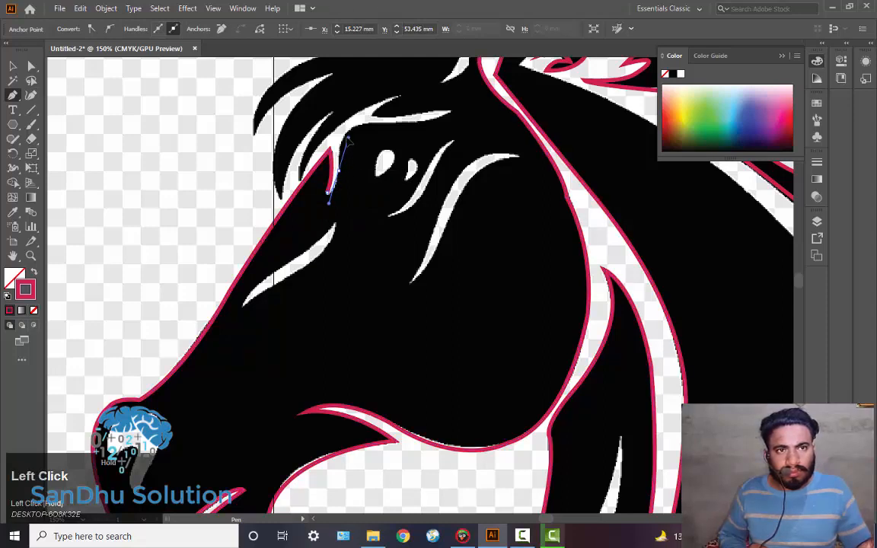
pyautogui.moveTo(343, 136); pyautogui.dragTo(369, 130)
pyautogui.click(339, 170)
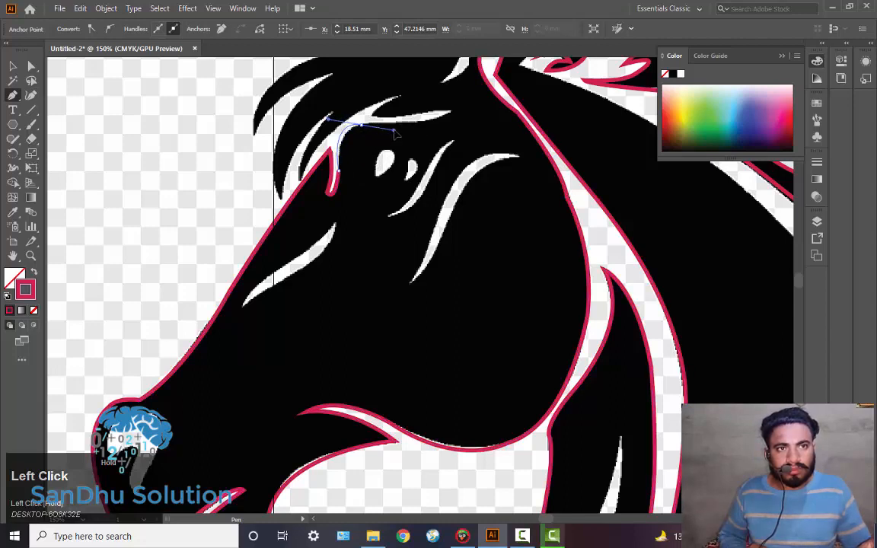
pyautogui.moveTo(388, 132); pyautogui.dragTo(368, 131)
pyautogui.click(362, 126)
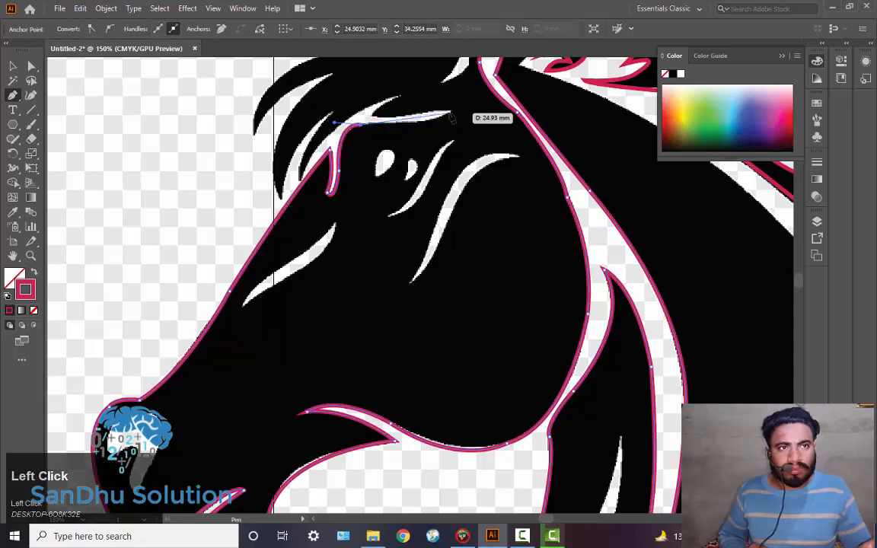
# Trace the two pointed branches of the white highlight above the eye, ending with a corner point at the upper branch's tip.
pyautogui.moveTo(451, 112); pyautogui.dragTo(452, 113)
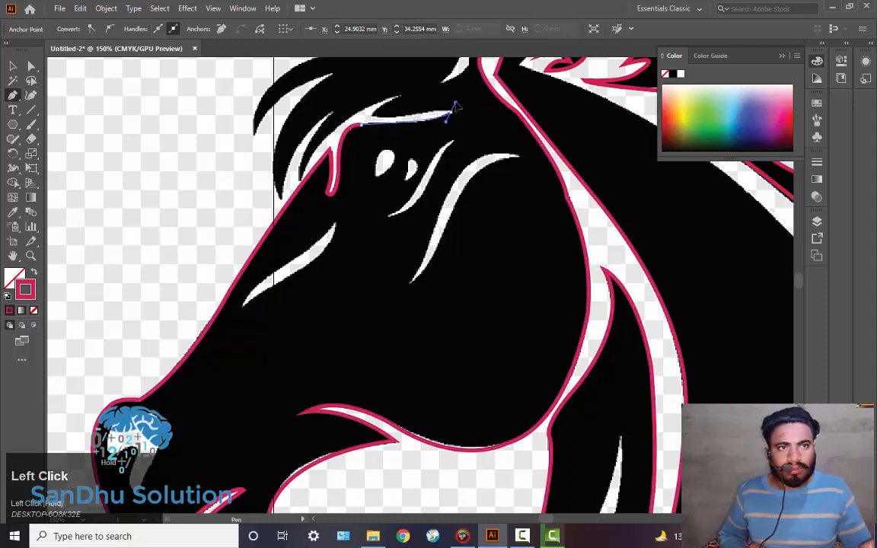
pyautogui.click(454, 105)
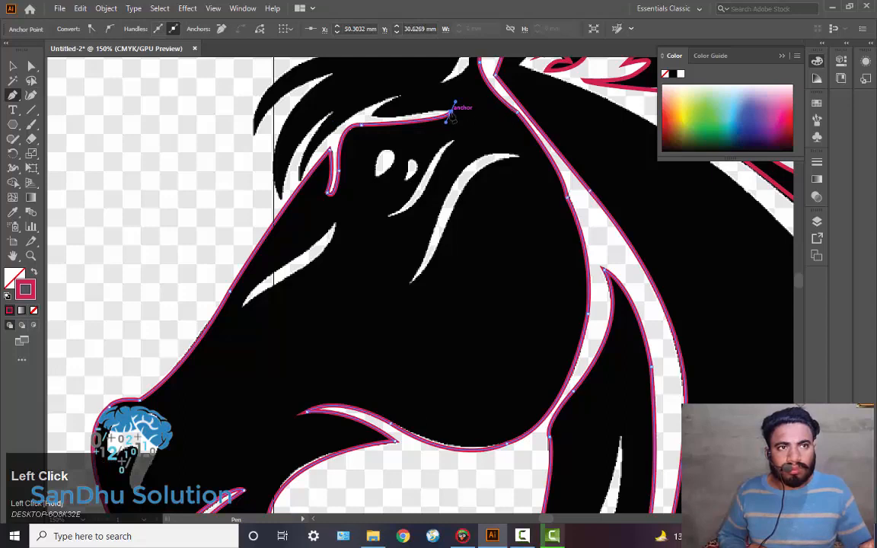
pyautogui.moveTo(450, 111); pyautogui.dragTo(373, 119)
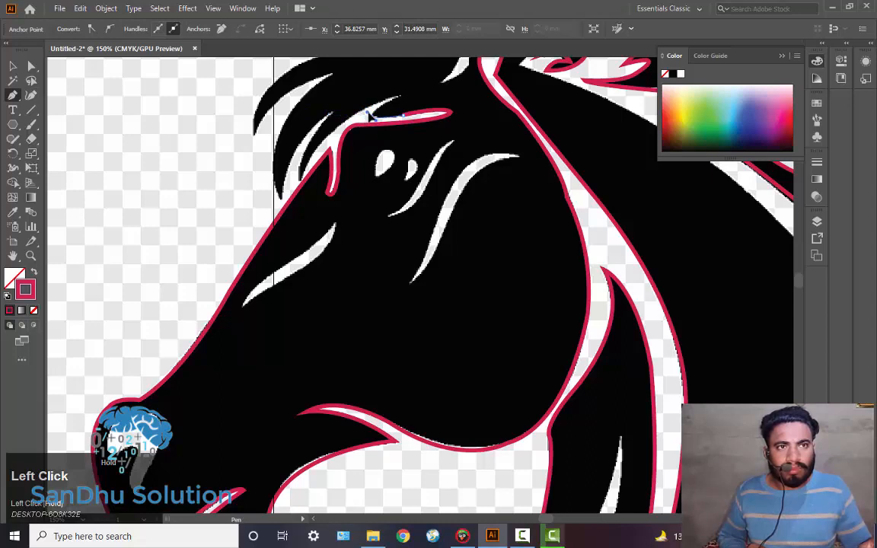
pyautogui.moveTo(367, 114); pyautogui.dragTo(420, 92)
pyautogui.hotkey('ctrl', 'z')
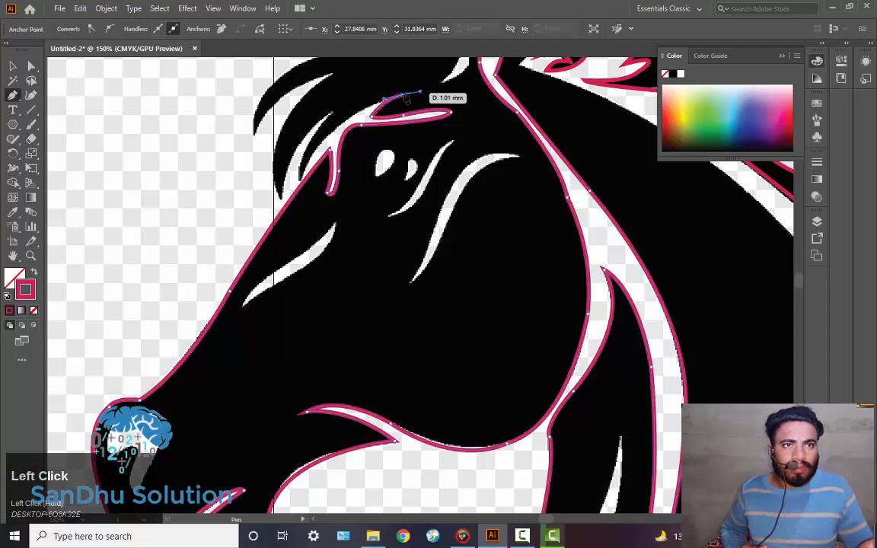
pyautogui.click(402, 95)
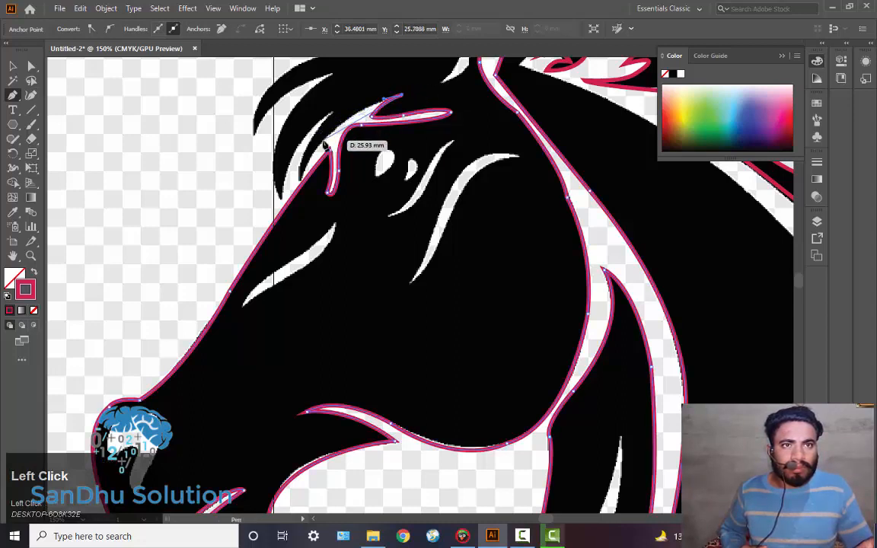
# Trace the inner forelock strands down to their tips and up to a corner point at the notch under the outermost strand.
pyautogui.moveTo(324, 142)
pyautogui.mouseDown()
pyautogui.moveTo(297, 147)
pyautogui.moveTo(296, 198)
pyautogui.moveTo(309, 172)
pyautogui.moveTo(301, 179)
pyautogui.mouseUp()
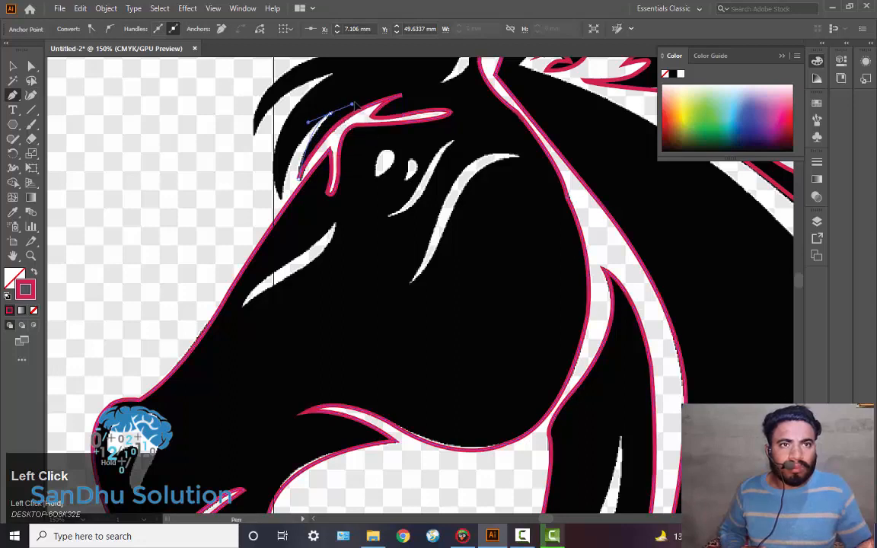
pyautogui.moveTo(368, 94); pyautogui.dragTo(363, 84)
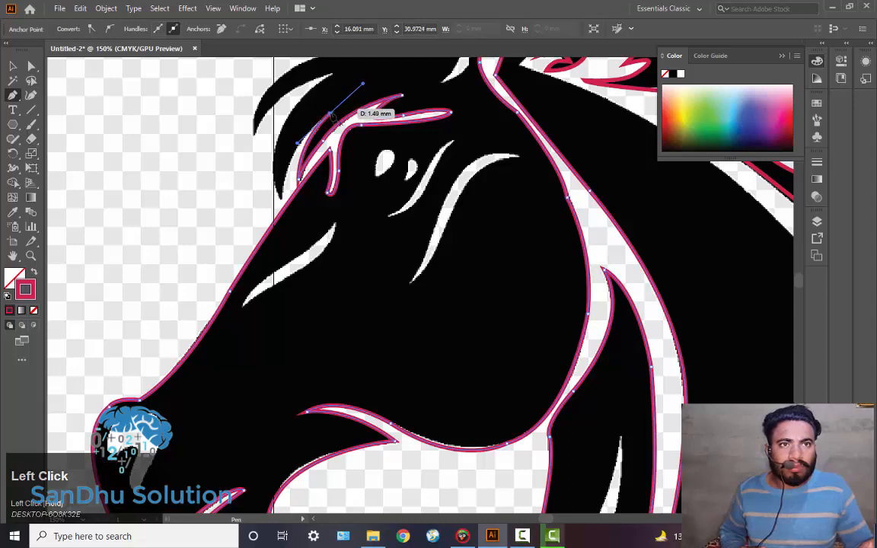
pyautogui.moveTo(280, 198); pyautogui.dragTo(281, 260)
pyautogui.moveTo(278, 136); pyautogui.dragTo(330, 112)
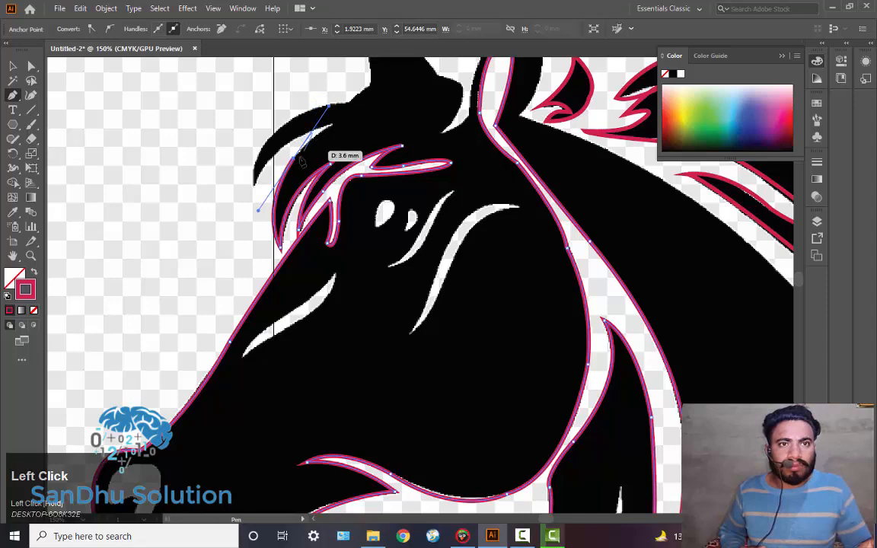
pyautogui.click(333, 126)
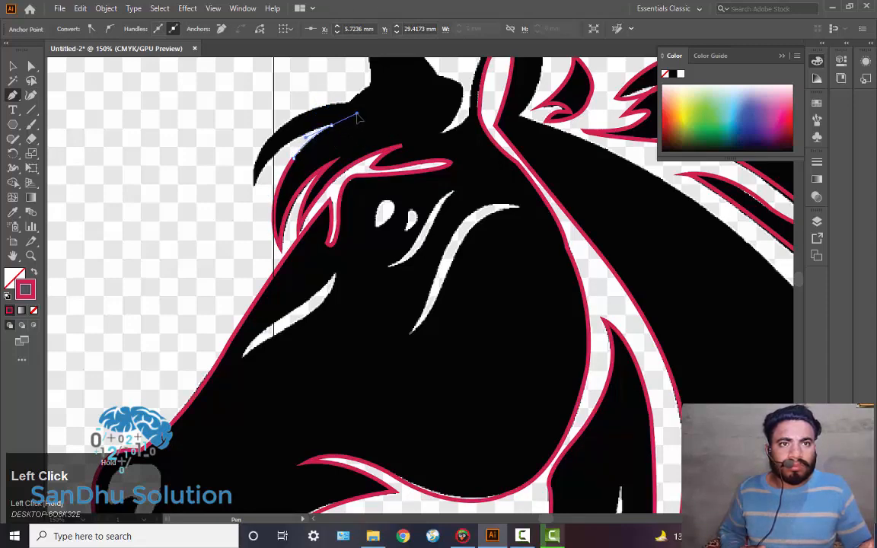
pyautogui.moveTo(358, 116); pyautogui.dragTo(358, 116)
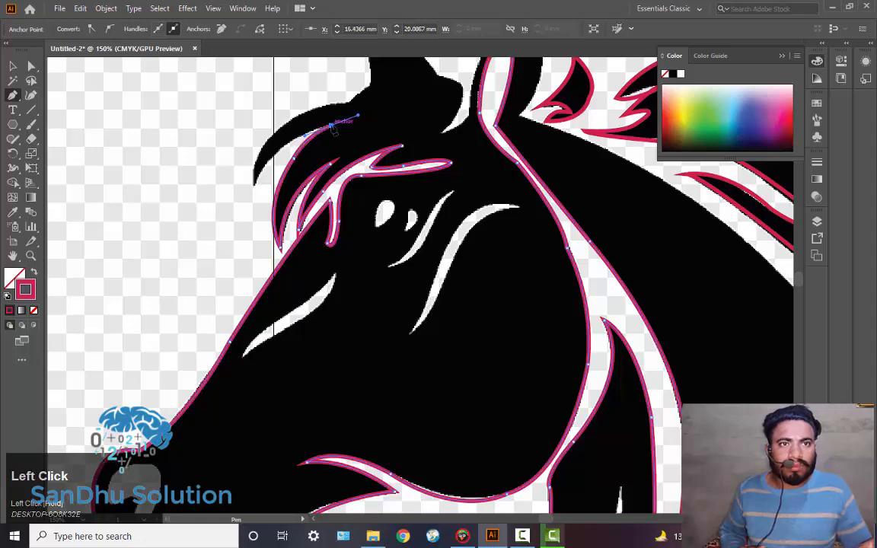
pyautogui.click(331, 126)
# Trace the outermost forelock strand from its notch to its tip and over the top to the base of the front ear.
pyautogui.moveTo(255, 177); pyautogui.dragTo(222, 246)
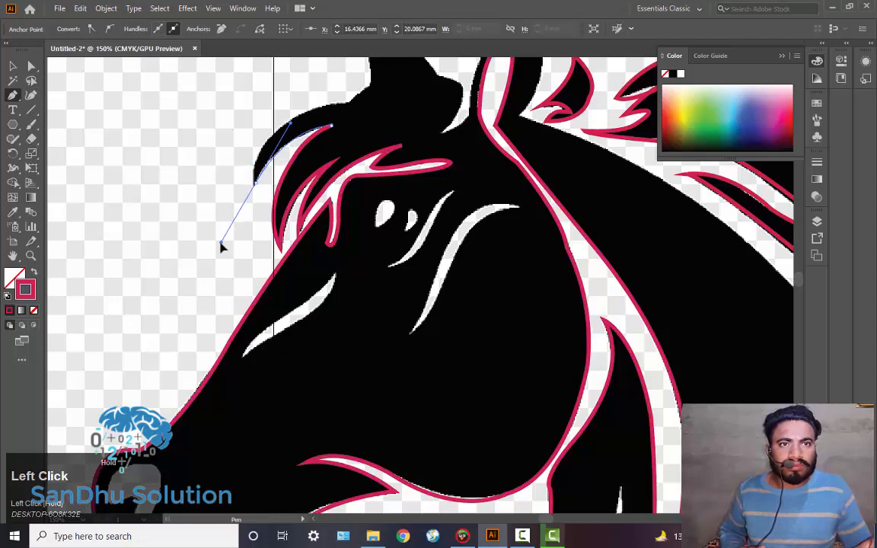
pyautogui.moveTo(261, 174)
pyautogui.mouseDown()
pyautogui.moveTo(305, 118)
pyautogui.moveTo(349, 104)
pyautogui.moveTo(433, 102)
pyautogui.moveTo(462, 92)
pyautogui.moveTo(466, 77)
pyautogui.moveTo(429, 73)
pyautogui.moveTo(455, 78)
pyautogui.moveTo(447, 93)
pyautogui.mouseUp()
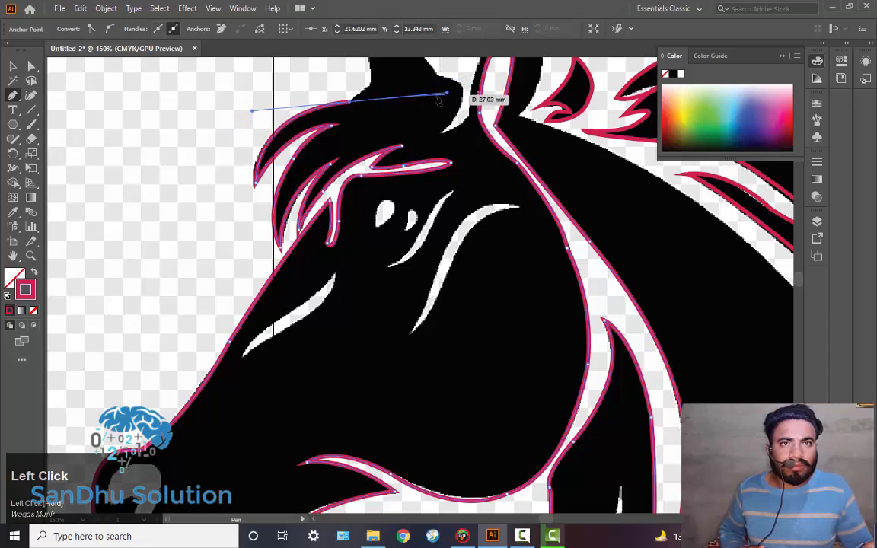
pyautogui.click(351, 104)
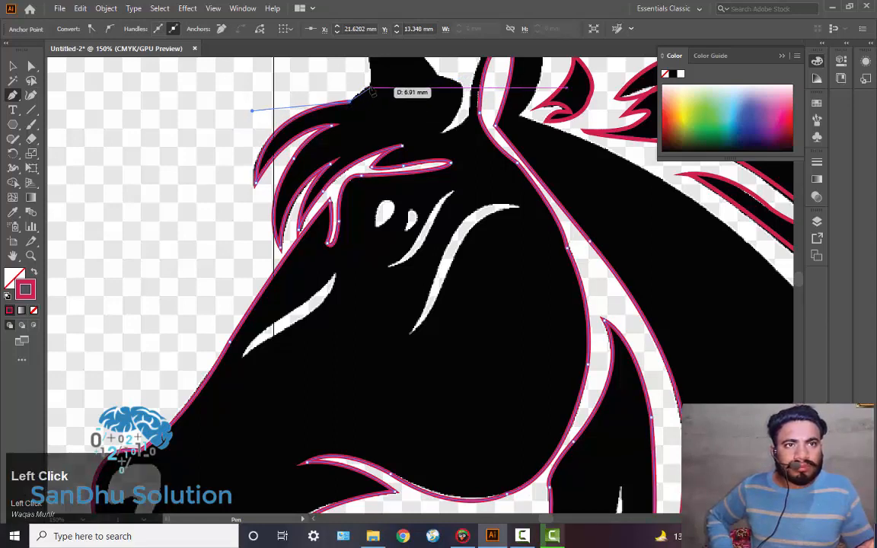
pyautogui.click(372, 90)
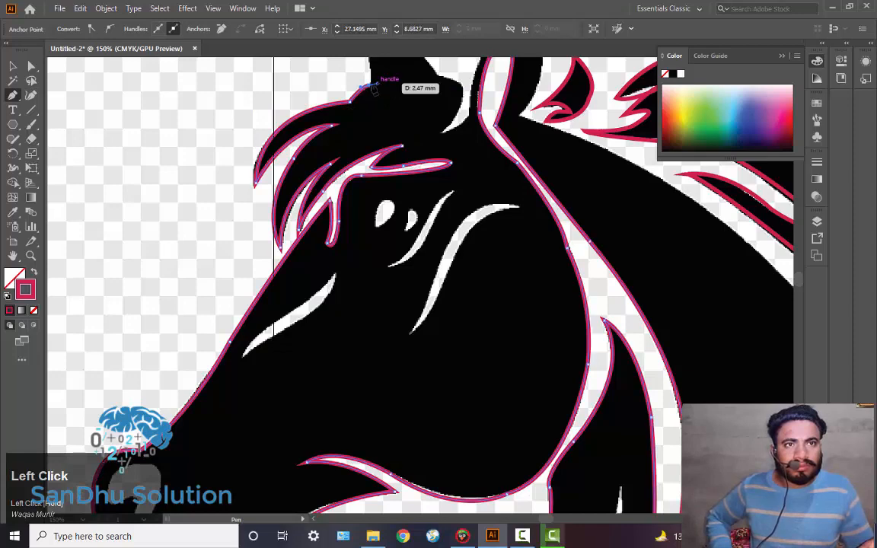
pyautogui.press('space')
pyautogui.moveTo(379, 87); pyautogui.dragTo(361, 209)
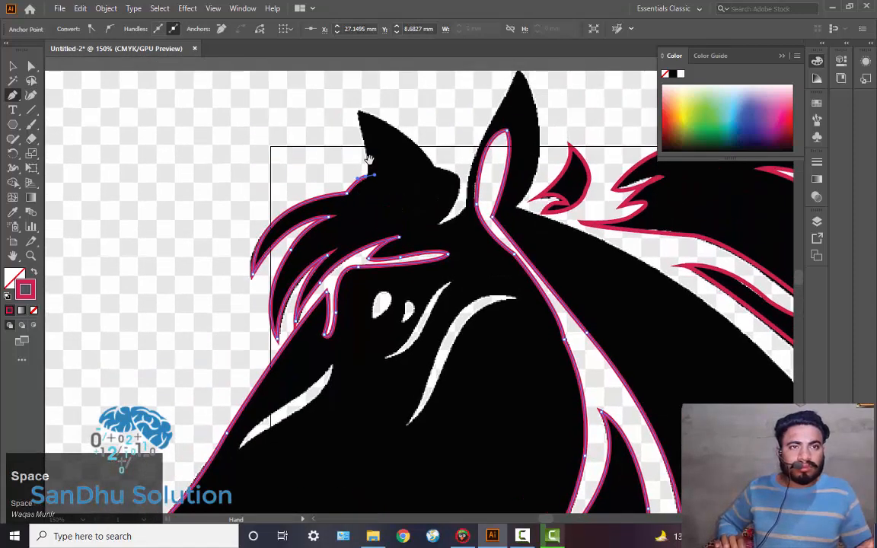
pyautogui.click(367, 175)
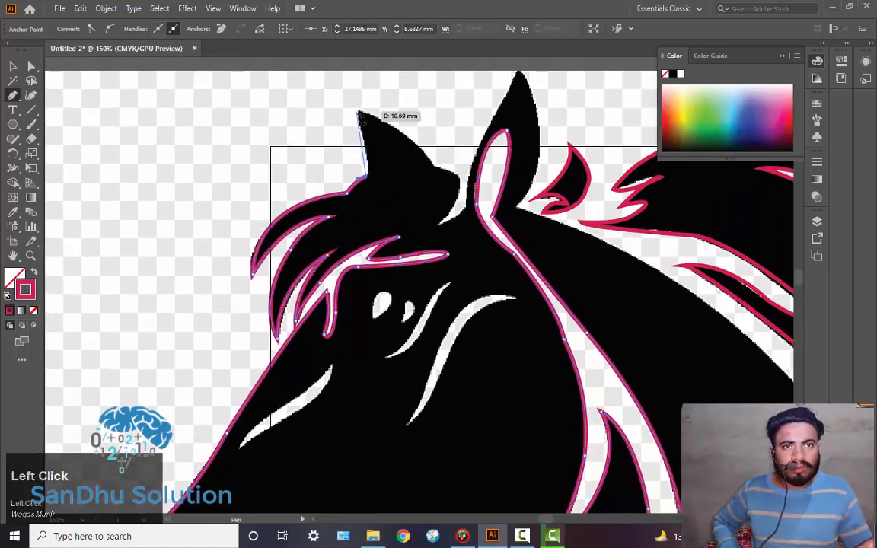
# Trace both edges of the front ear, with corner points at its tip and where its back edge meets the head.
pyautogui.click(360, 114)
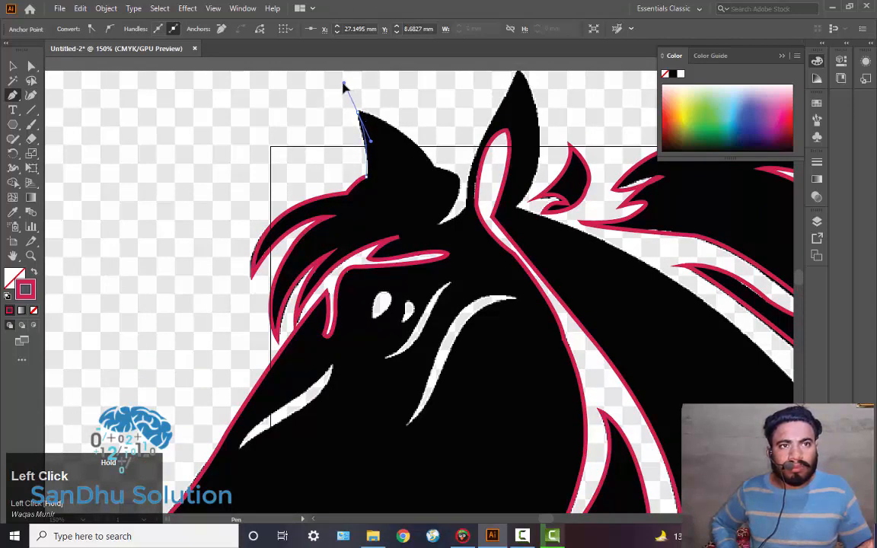
pyautogui.moveTo(342, 74); pyautogui.dragTo(322, 75)
pyautogui.moveTo(335, 136); pyautogui.dragTo(343, 140)
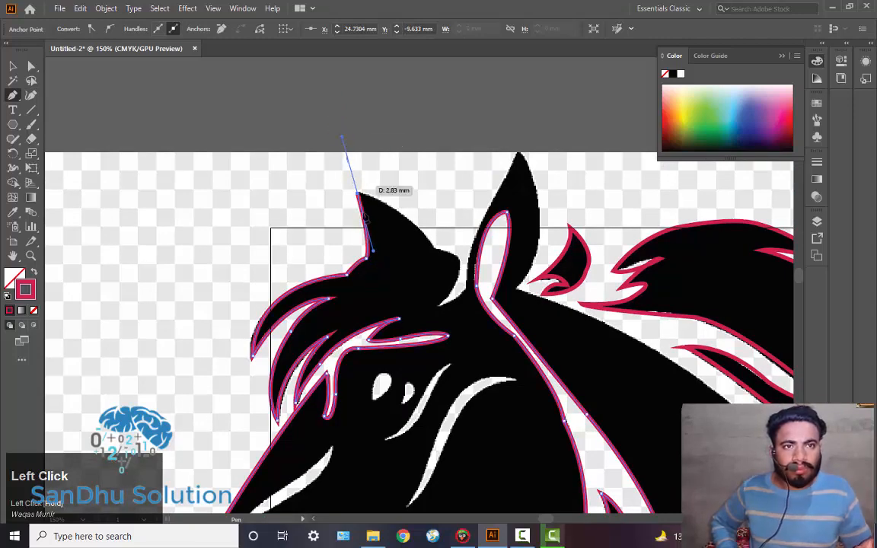
pyautogui.click(358, 195)
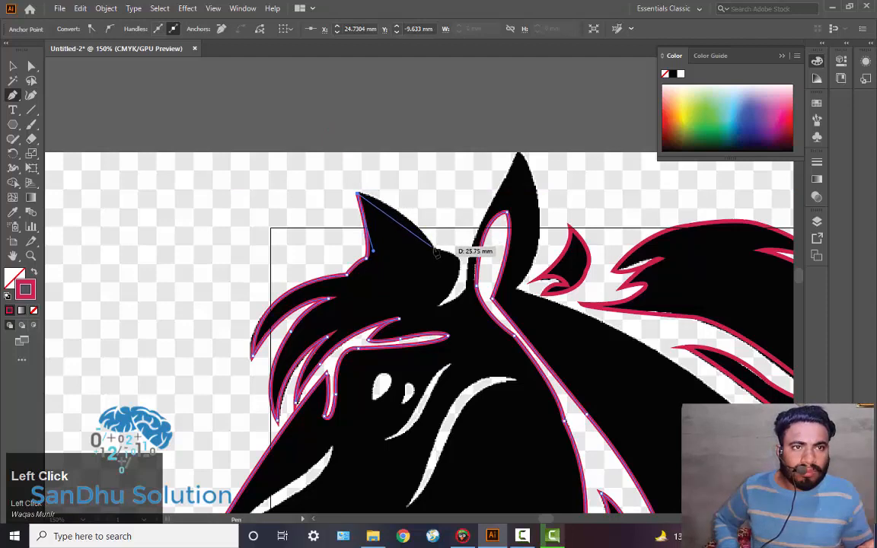
pyautogui.moveTo(436, 266); pyautogui.dragTo(444, 282)
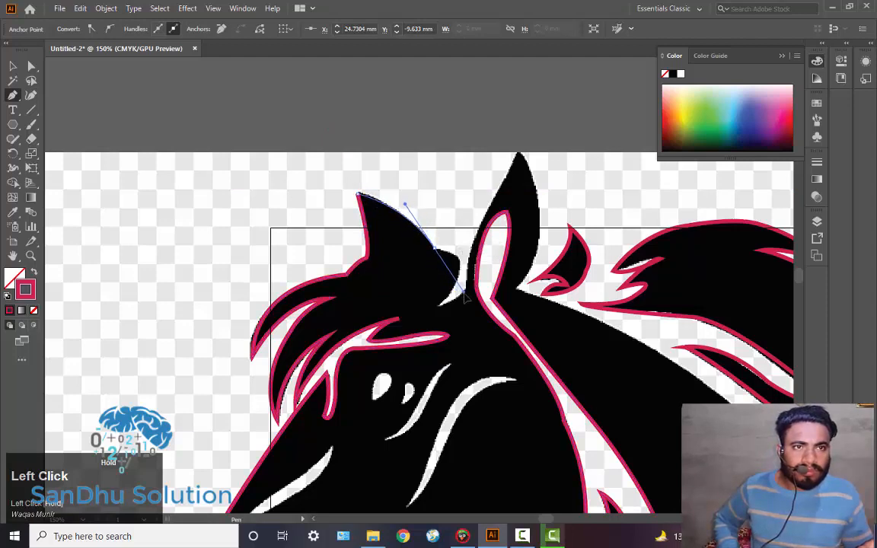
pyautogui.moveTo(465, 293); pyautogui.dragTo(466, 290)
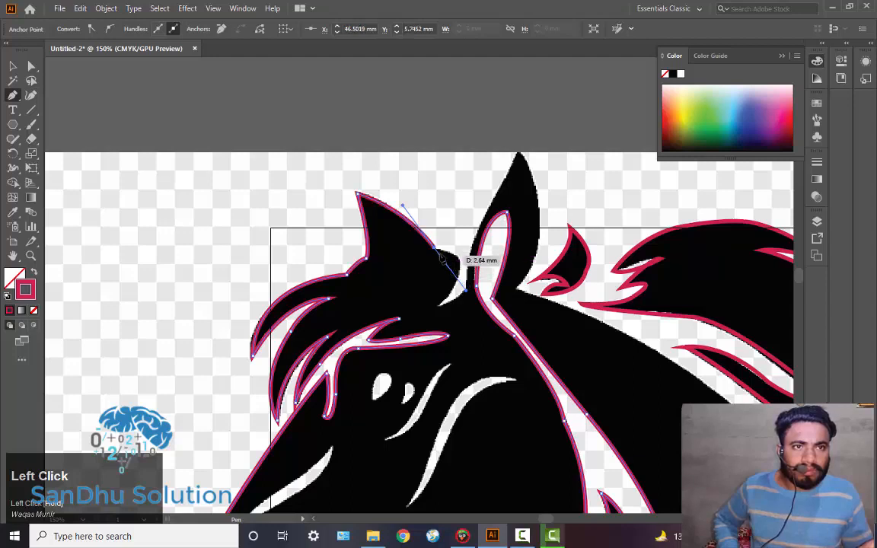
pyautogui.click(436, 252)
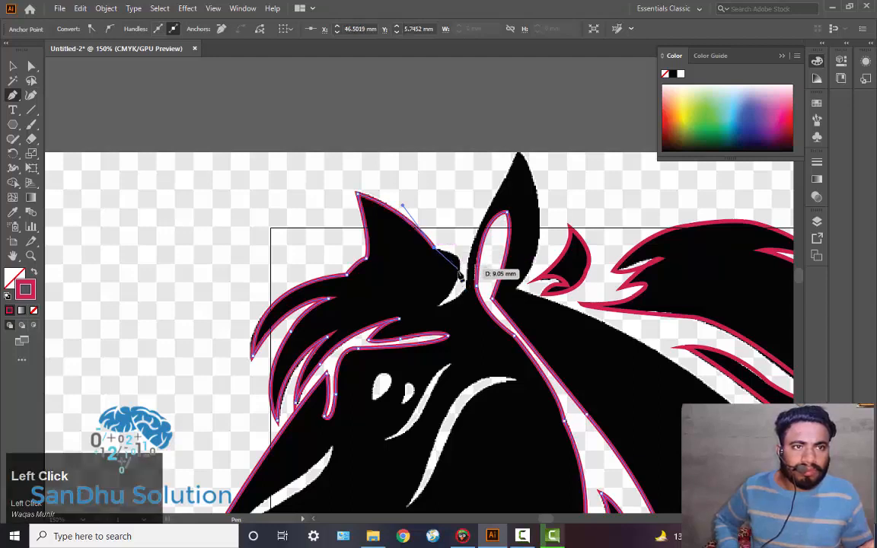
# Trace the rounded bump behind the front ear down to the pointed end of the white gap between the ears.
pyautogui.moveTo(460, 279); pyautogui.dragTo(456, 283)
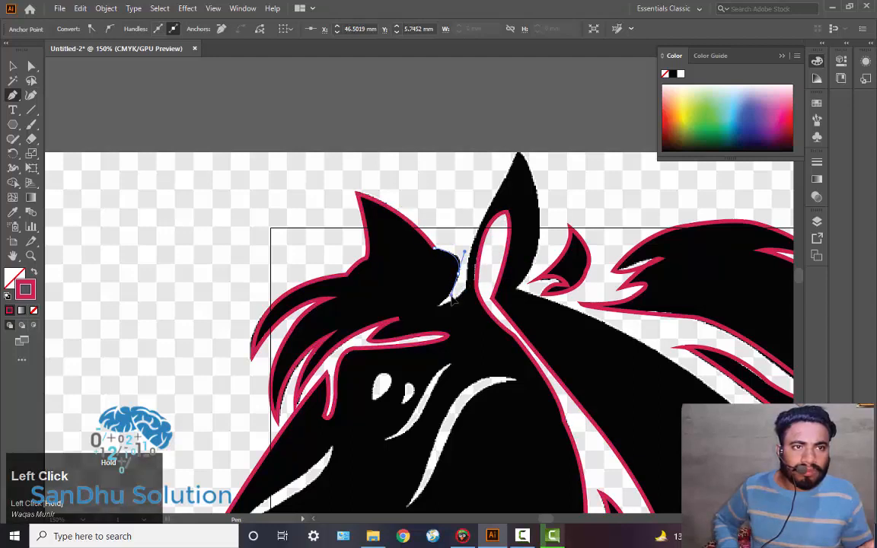
pyautogui.moveTo(445, 293)
pyautogui.mouseDown()
pyautogui.moveTo(426, 312)
pyautogui.moveTo(469, 283)
pyautogui.mouseUp()
pyautogui.click(459, 274)
pyautogui.click(440, 304)
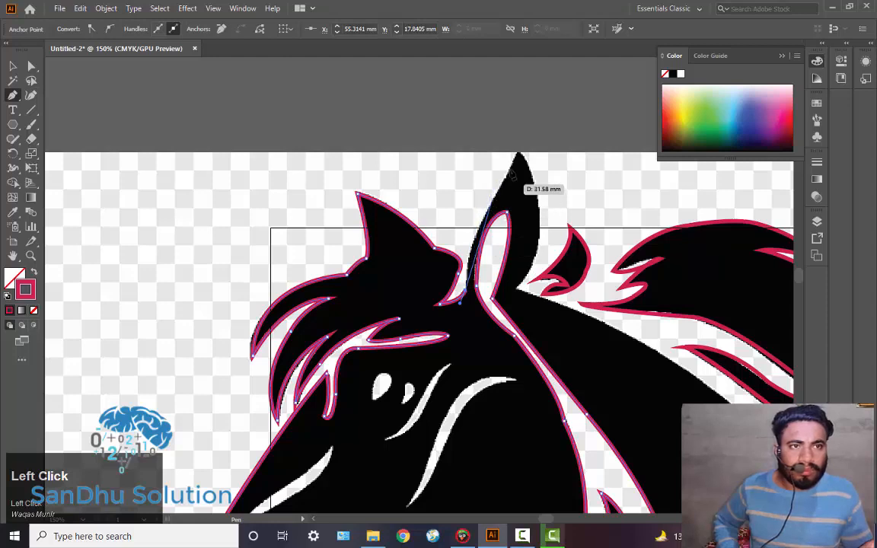
# Trace the front edge of the rear ear up to a corner point at its tip.
pyautogui.moveTo(518, 156); pyautogui.dragTo(585, 88)
pyautogui.scroll(1, 571, 72)
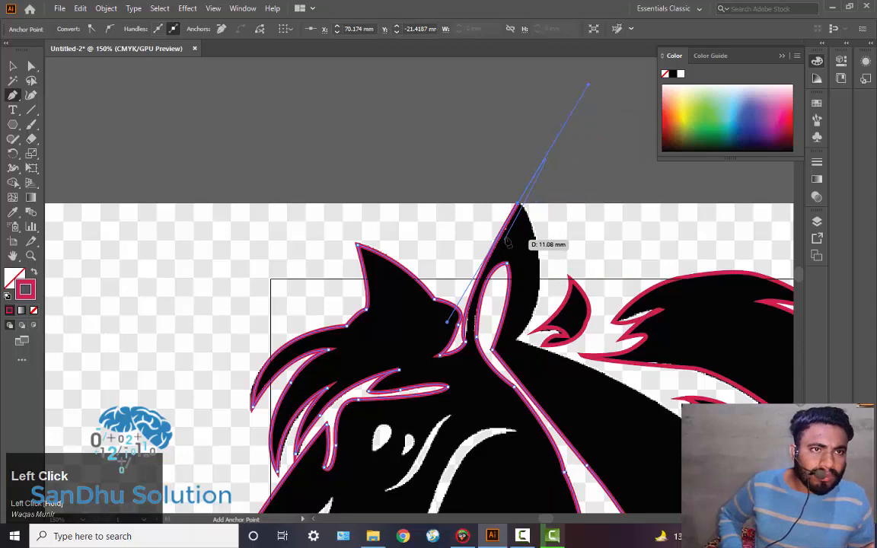
pyautogui.click(522, 204)
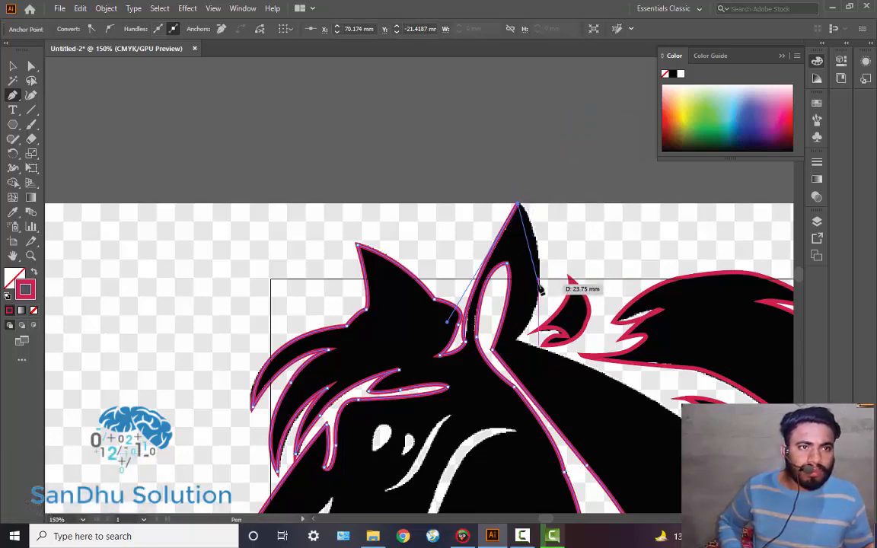
# Trace the back edge of the rear ear from its tip down to a corner point where it meets the neck.
pyautogui.moveTo(540, 288); pyautogui.dragTo(535, 303)
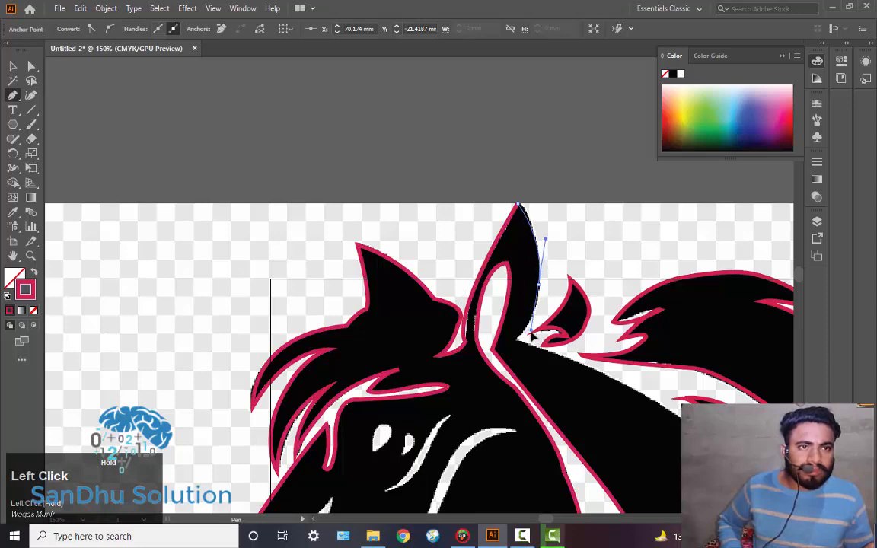
pyautogui.click(539, 289)
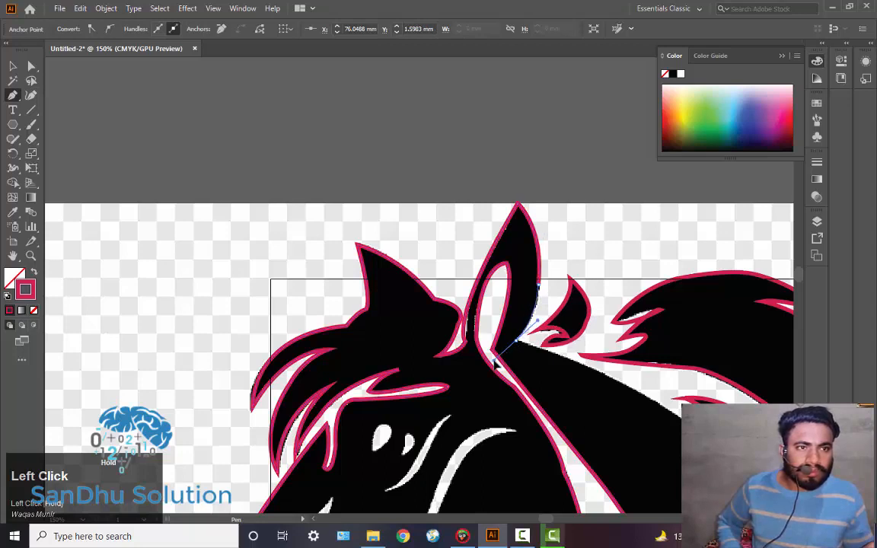
pyautogui.moveTo(512, 343)
pyautogui.mouseDown()
pyautogui.moveTo(533, 347)
pyautogui.moveTo(516, 344)
pyautogui.mouseUp()
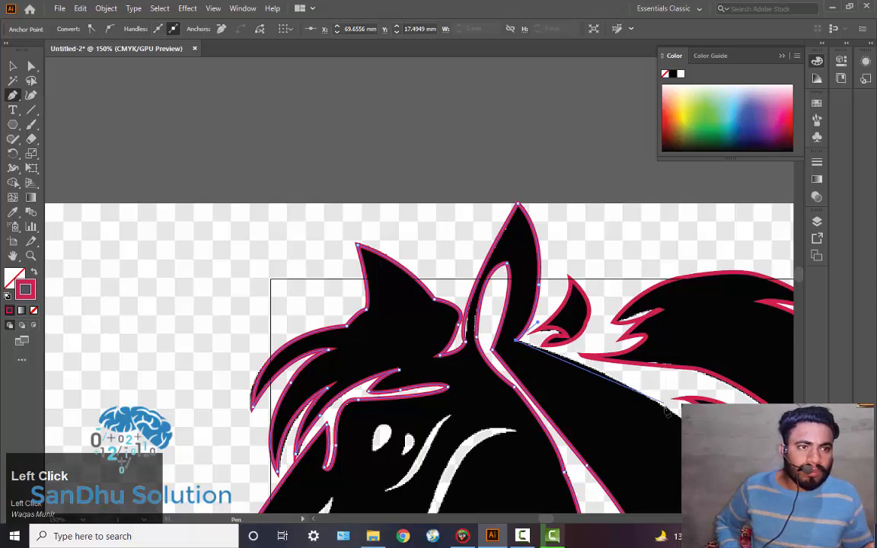
# Trace the upper crest of the neck from the rear ear's base to mid-neck, removing each anchor's outgoing handle.
pyautogui.moveTo(685, 420); pyautogui.dragTo(759, 476)
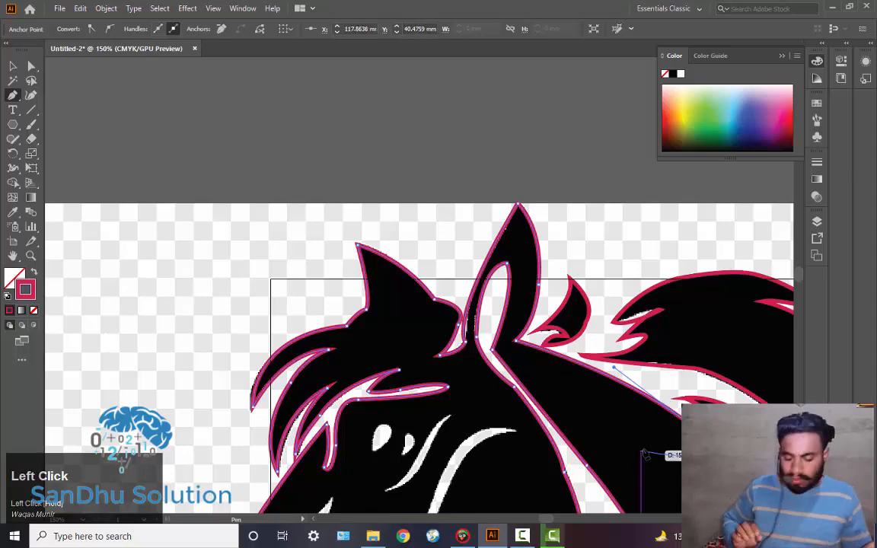
pyautogui.press('space')
pyautogui.moveTo(656, 454); pyautogui.dragTo(447, 284)
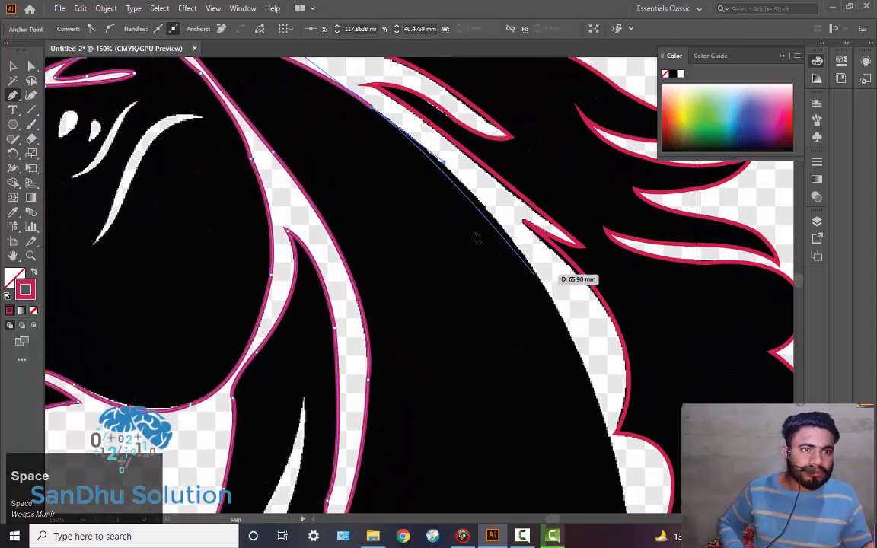
pyautogui.click(373, 109)
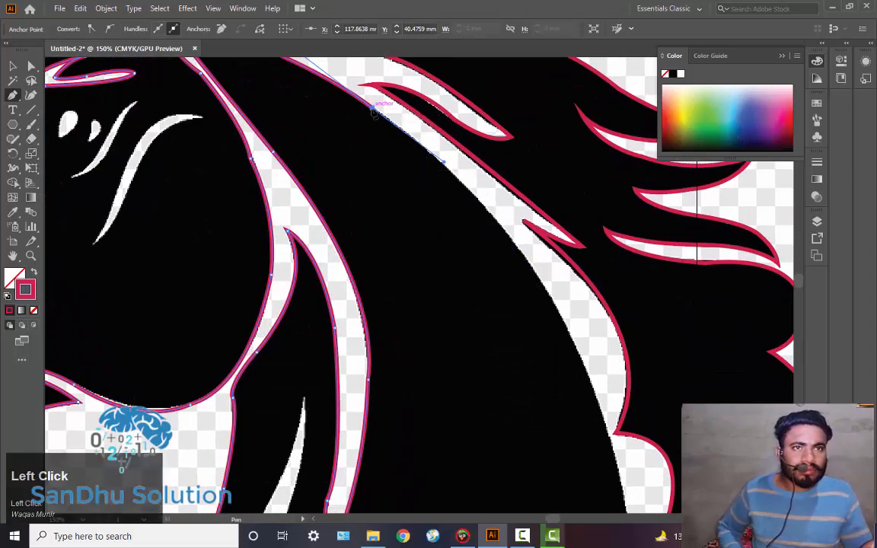
pyautogui.moveTo(525, 261); pyautogui.dragTo(564, 327)
pyautogui.click(525, 260)
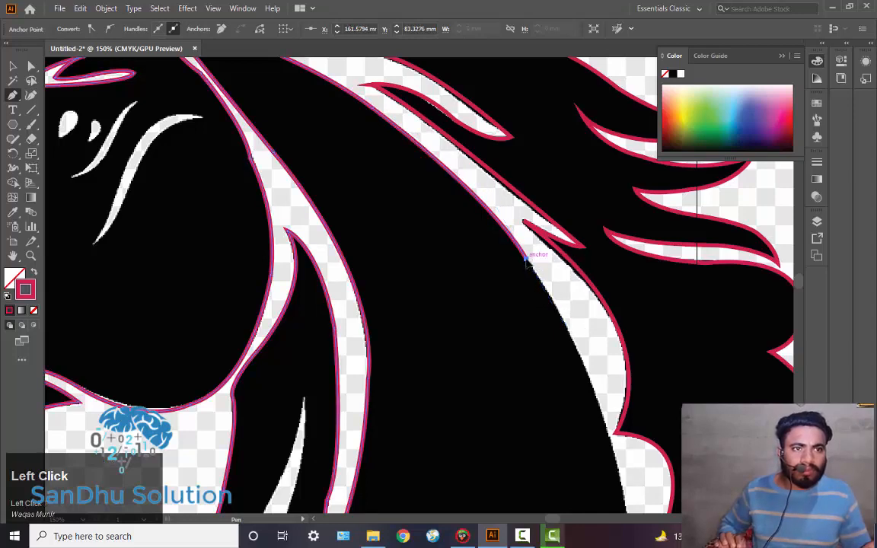
# Continue the crest outline down the back of the neck to a corner point where the contour turns inward.
pyautogui.press('space')
pyautogui.moveTo(517, 394); pyautogui.dragTo(423, 226)
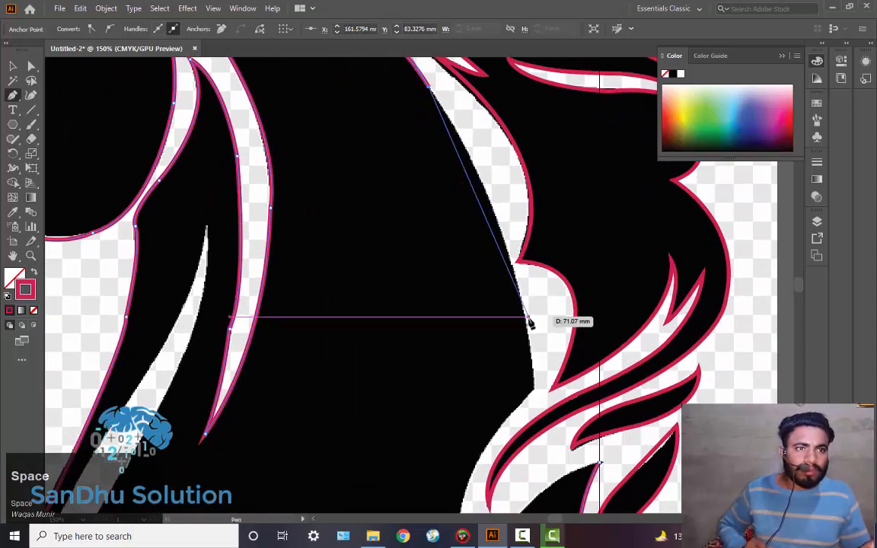
pyautogui.moveTo(525, 313); pyautogui.dragTo(488, 406)
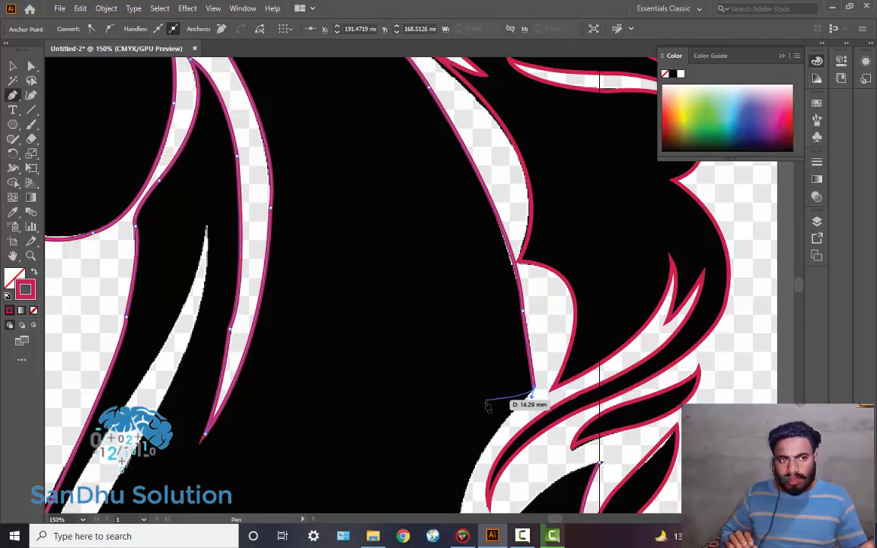
pyautogui.press('space')
pyautogui.click(534, 392)
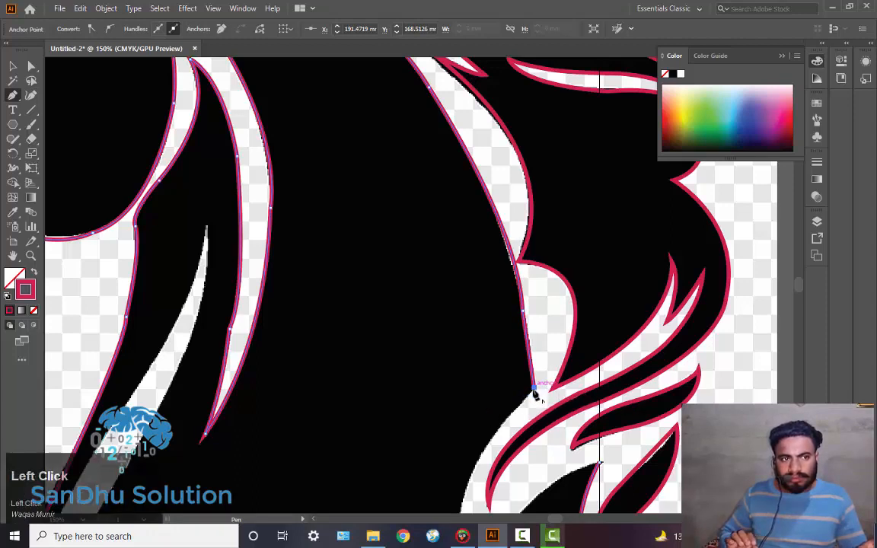
pyautogui.moveTo(533, 390); pyautogui.dragTo(464, 425)
pyautogui.press('space')
pyautogui.moveTo(490, 345)
pyautogui.mouseDown()
pyautogui.moveTo(488, 405)
pyautogui.moveTo(500, 284)
pyautogui.moveTo(494, 339)
pyautogui.mouseUp()
pyautogui.press('space')
pyautogui.press('ctrl')
pyautogui.hotkey('ctrl', 'z')
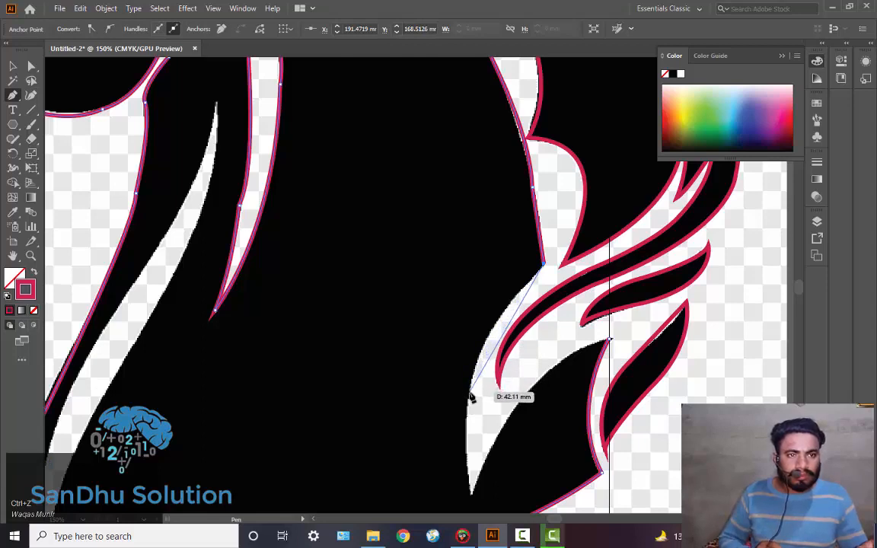
# Trace the neck side of the white gap below the crest corner down to a corner point at its pointed lower end.
pyautogui.moveTo(470, 394); pyautogui.dragTo(467, 451)
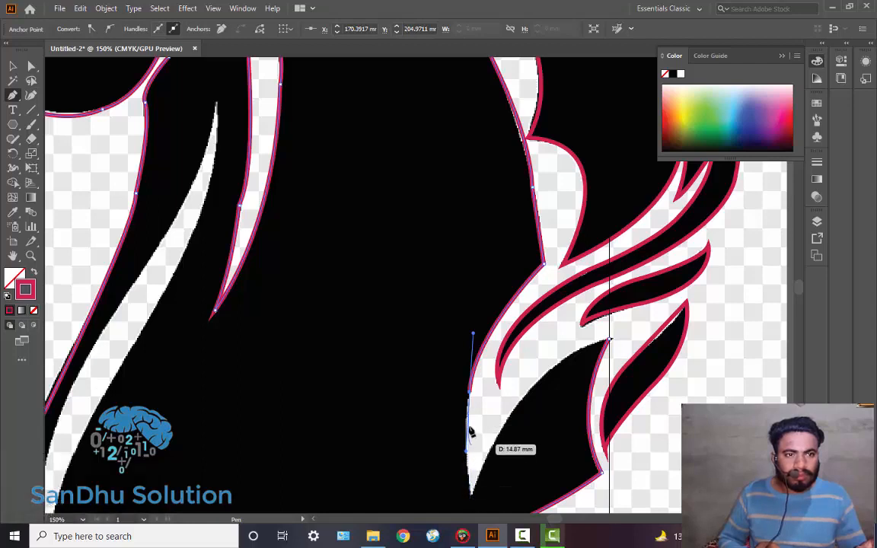
pyautogui.click(470, 395)
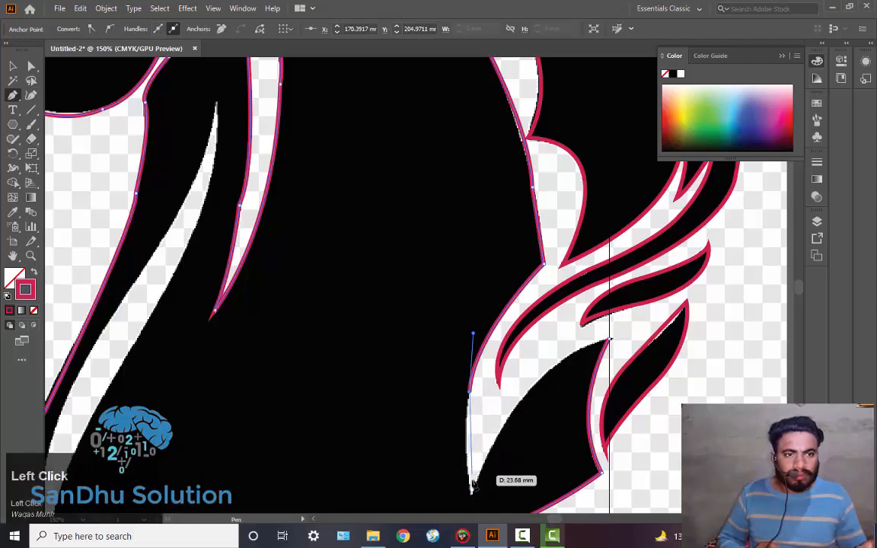
pyautogui.moveTo(472, 495)
pyautogui.mouseDown()
pyautogui.moveTo(482, 512)
pyautogui.moveTo(485, 500)
pyautogui.moveTo(473, 499)
pyautogui.moveTo(478, 457)
pyautogui.moveTo(498, 454)
pyautogui.moveTo(484, 431)
pyautogui.mouseUp()
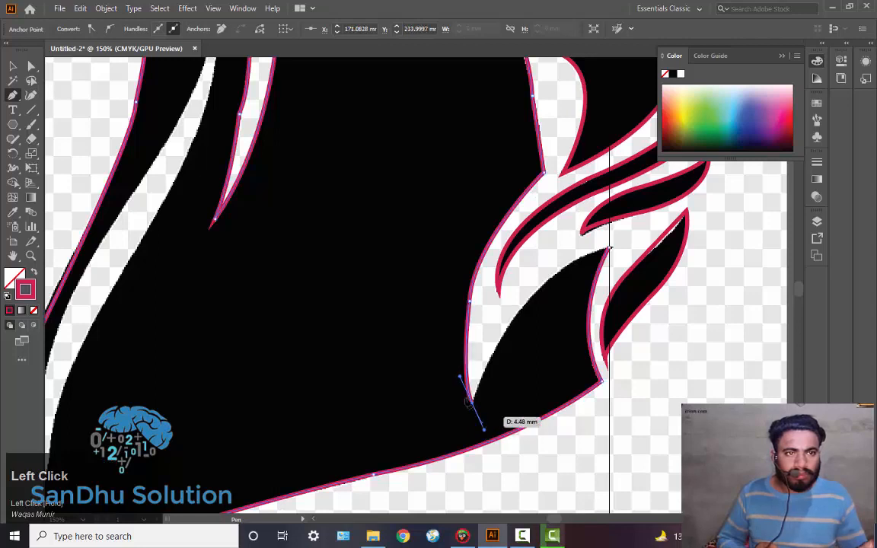
pyautogui.click(473, 402)
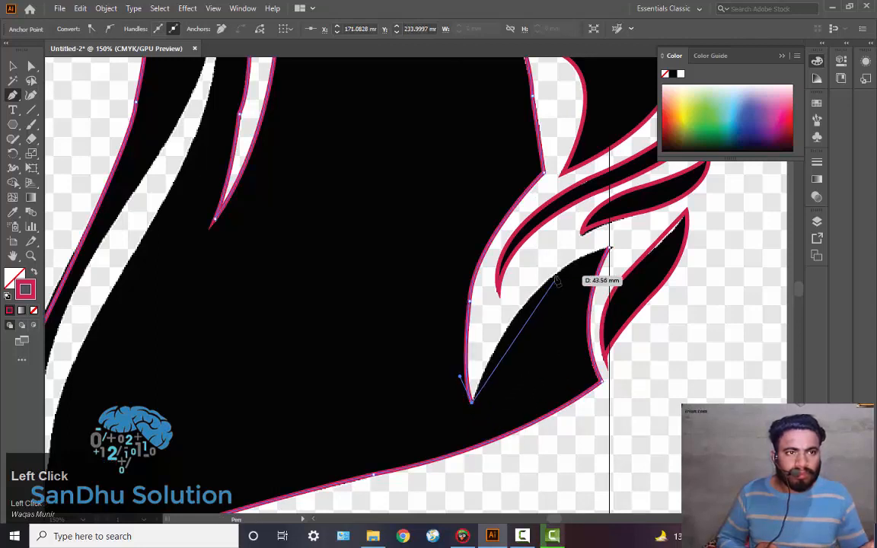
# Trace the curved upper edge of the lowest neck strand to its tip and close the outline at its starting anchor.
pyautogui.moveTo(555, 273); pyautogui.dragTo(614, 233)
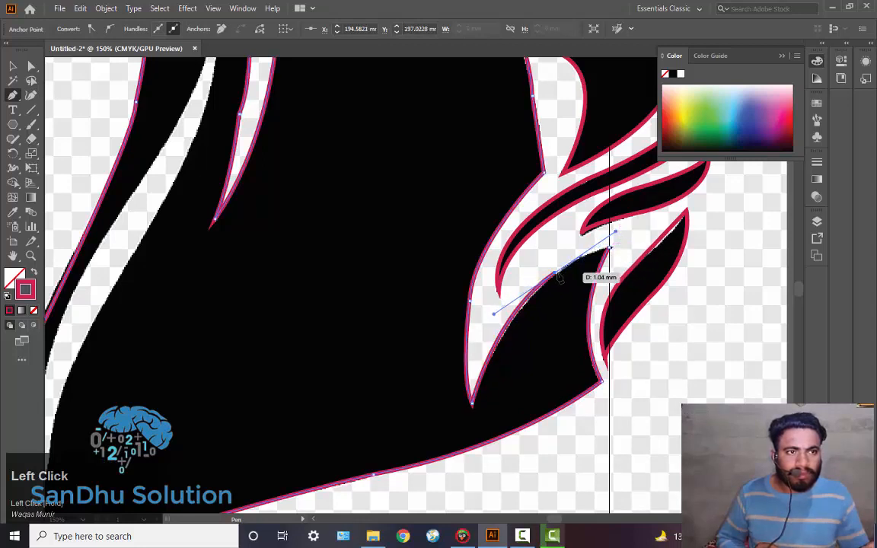
pyautogui.click(557, 274)
pyautogui.click(606, 248)
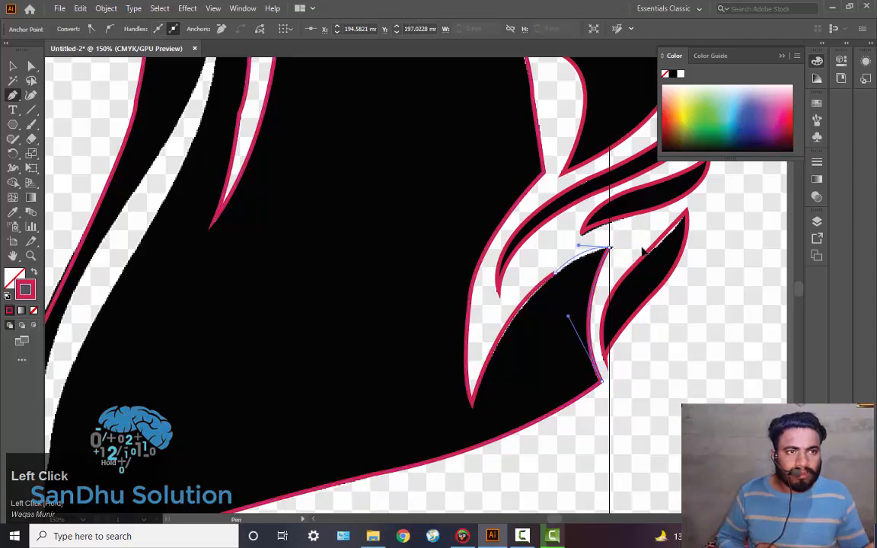
pyautogui.moveTo(645, 250); pyautogui.dragTo(645, 250)
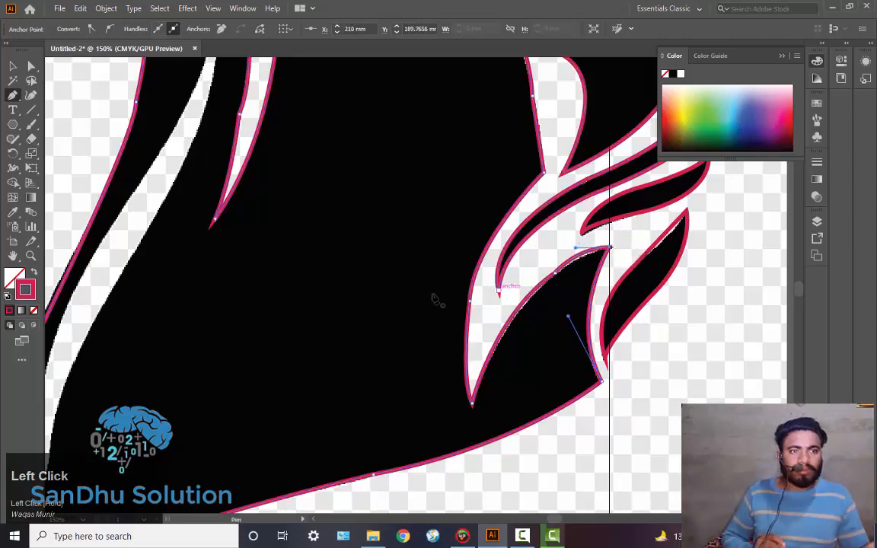
# Switch to the Selection tool and deselect the completed head and neck outline.
pyautogui.doubleClick(13, 66)
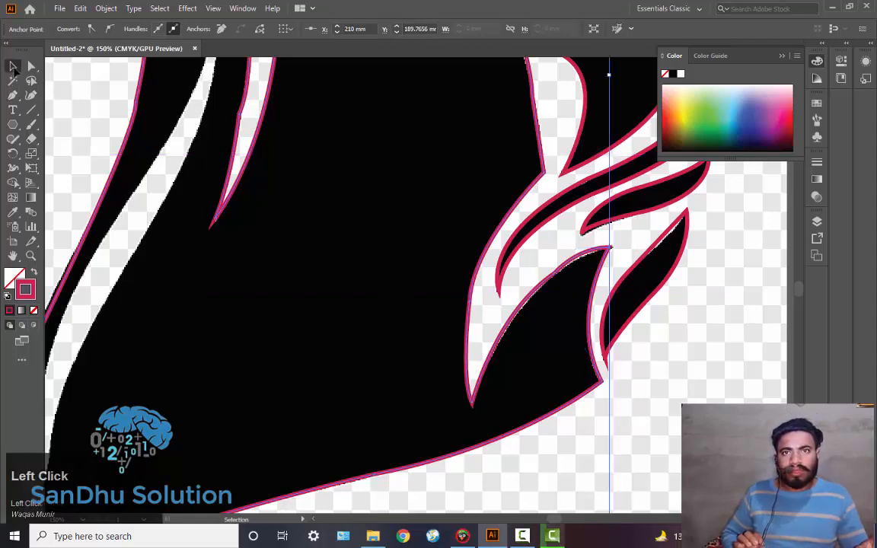
pyautogui.hotkey('ctrl', 'space')
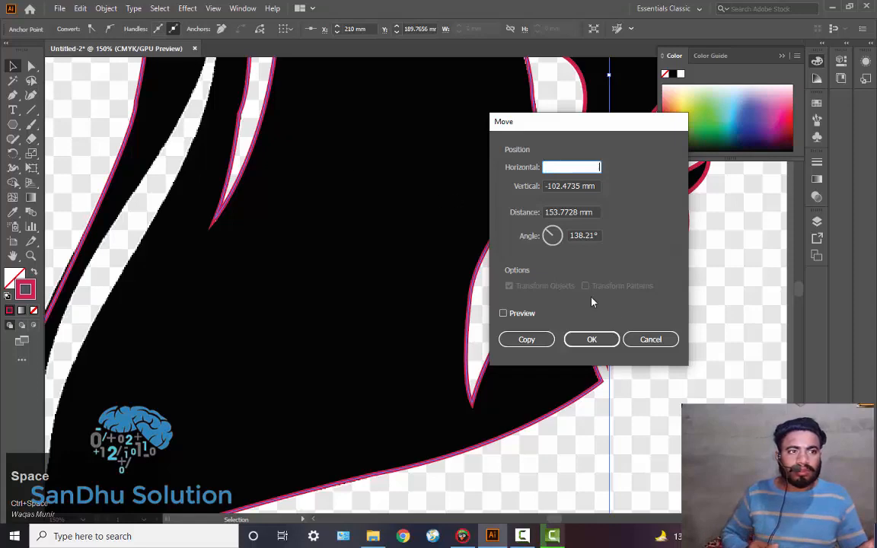
pyautogui.click(664, 340)
pyautogui.press('space')
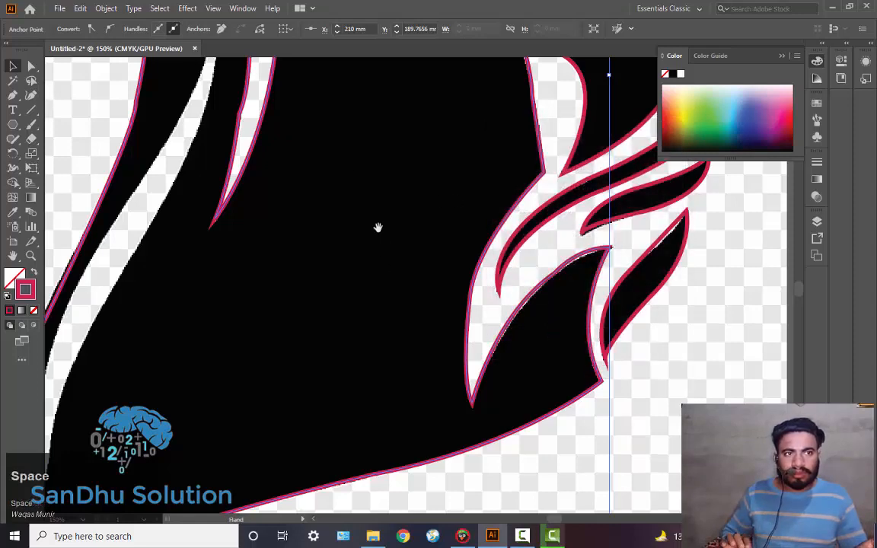
pyautogui.moveTo(378, 227); pyautogui.dragTo(477, 364)
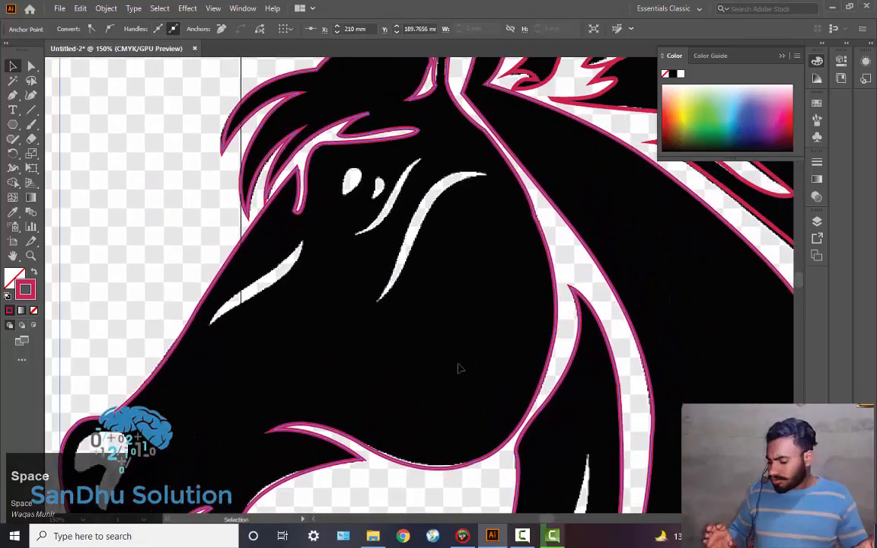
pyautogui.keyDown('ctrl'); pyautogui.keyDown('alt'); pyautogui.click(439, 354); pyautogui.keyUp('alt'); pyautogui.keyUp('ctrl')
pyautogui.keyDown('ctrl'); pyautogui.keyDown('alt'); pyautogui.click(440, 355); pyautogui.keyUp('alt'); pyautogui.keyUp('ctrl')
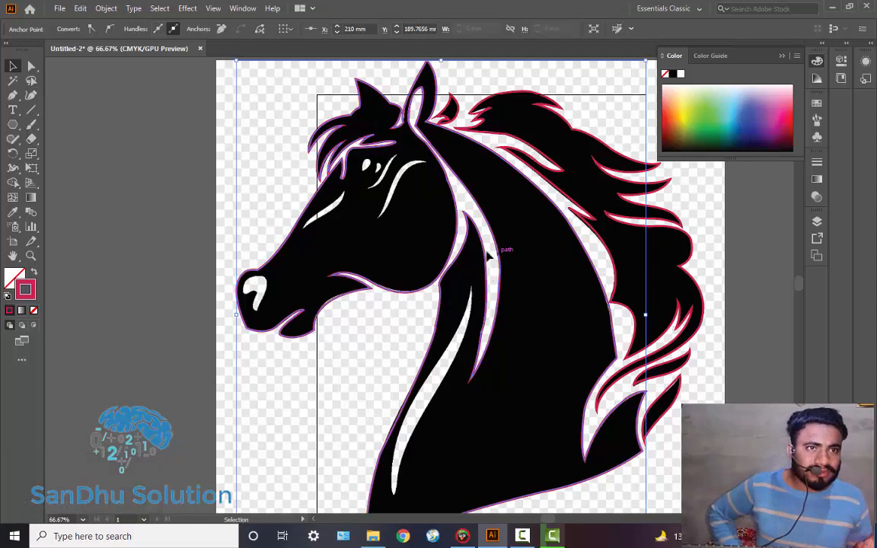
pyautogui.click(296, 375)
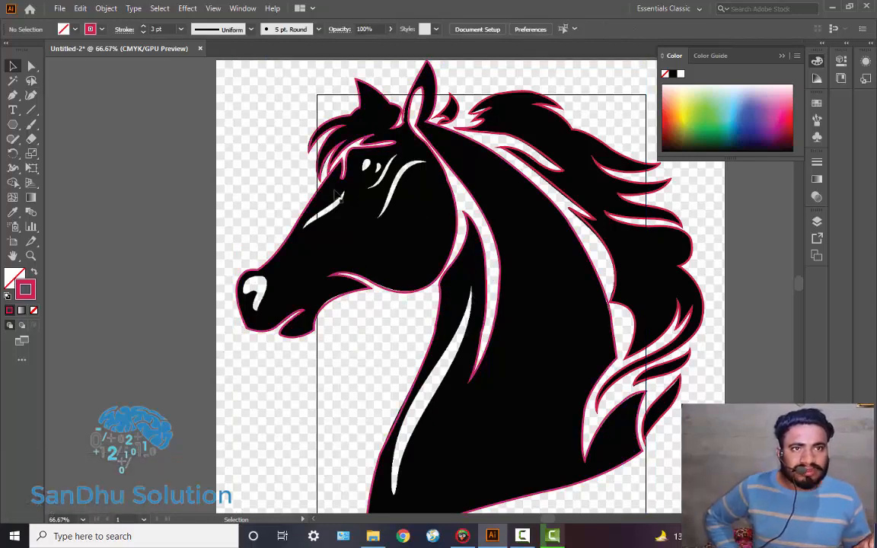
# Start a new Pen path tracing the mane-side edge of the long white neck stripe from its upper tip to its lower tip.
pyautogui.click(12, 103)
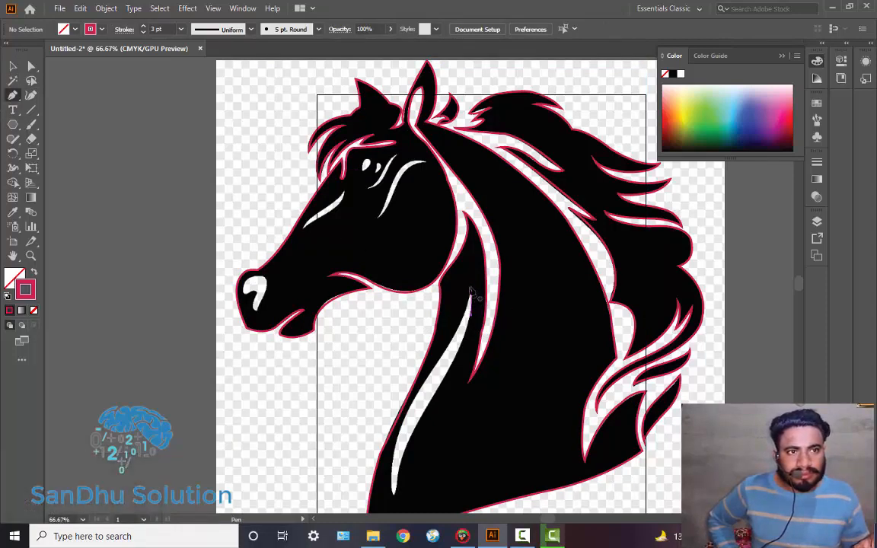
pyautogui.click(470, 291)
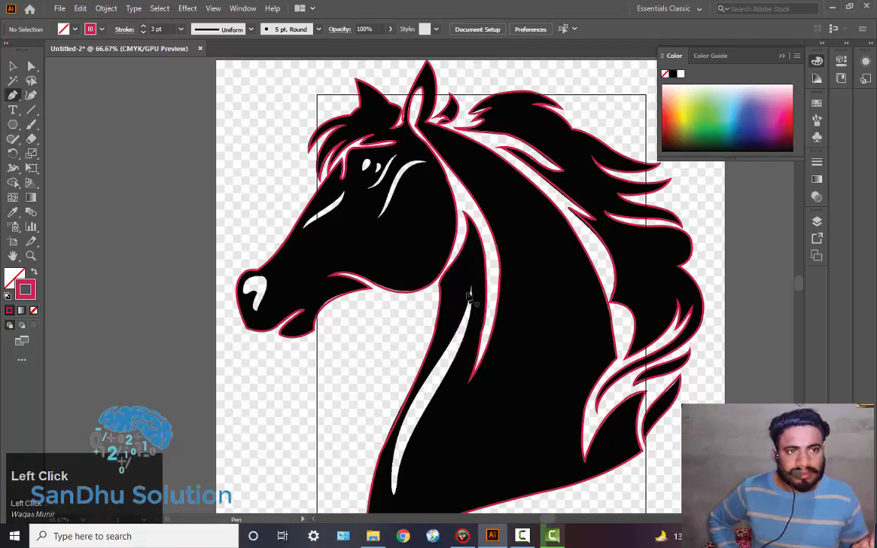
pyautogui.click(470, 289)
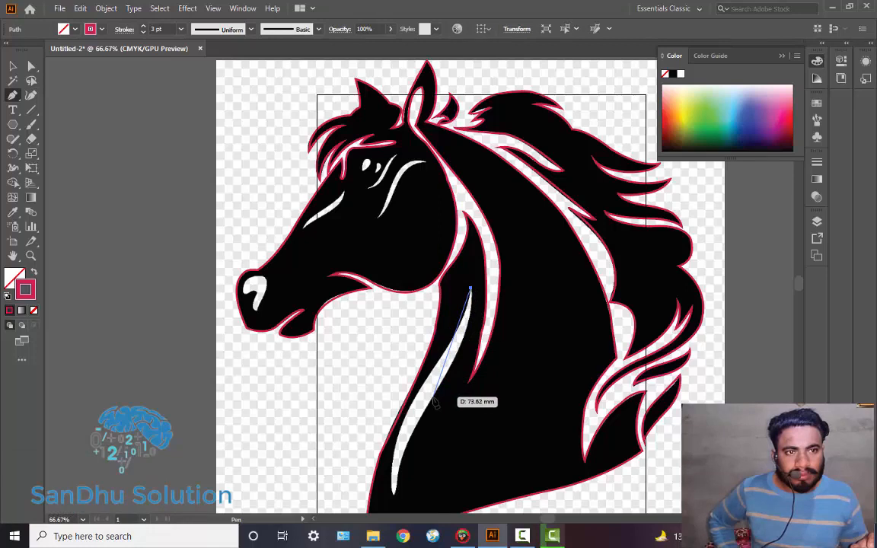
pyautogui.moveTo(435, 400); pyautogui.dragTo(390, 470)
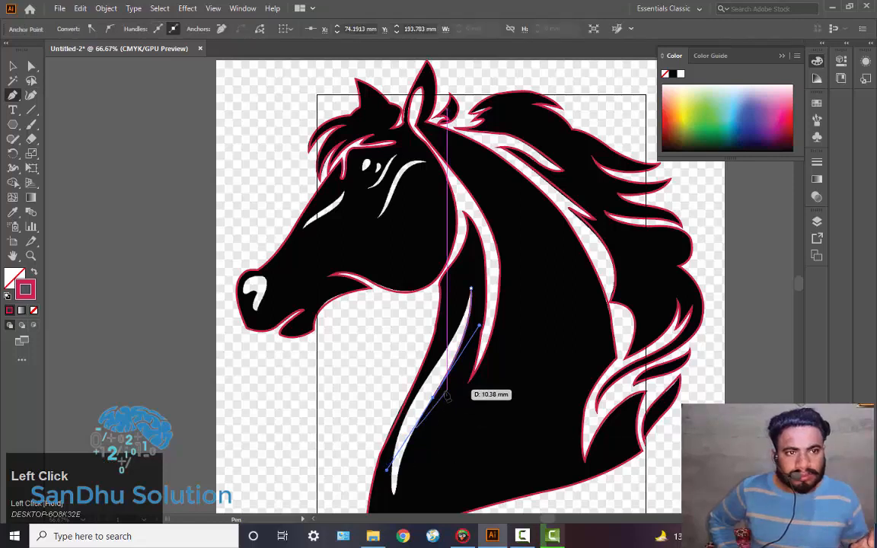
pyautogui.moveTo(435, 403); pyautogui.dragTo(396, 481)
pyautogui.click(395, 439)
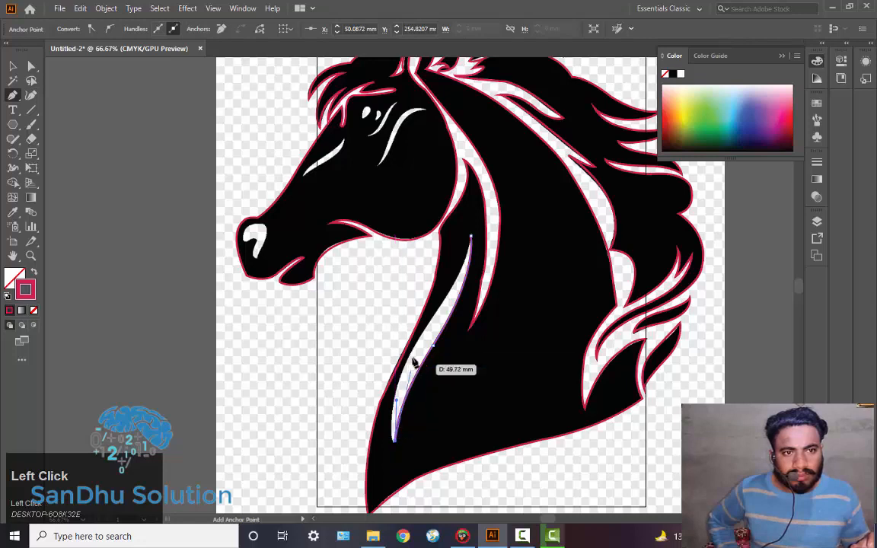
# Trace the throat-side edge of the white neck stripe back up and close the path at its upper tip.
pyautogui.moveTo(411, 353); pyautogui.dragTo(441, 268)
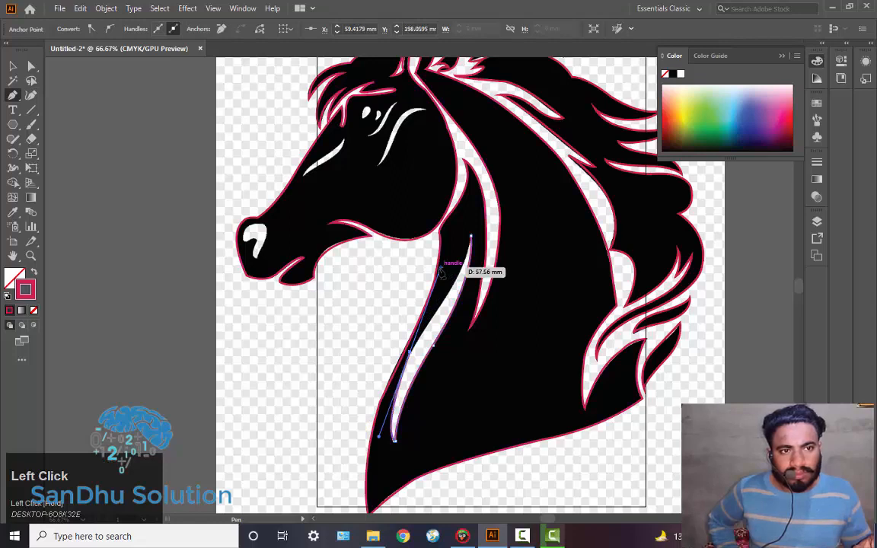
pyautogui.click(410, 353)
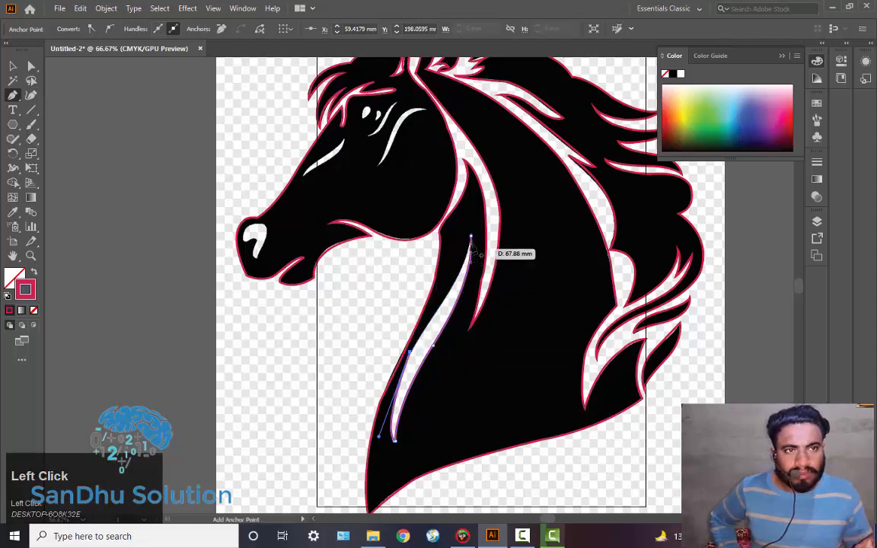
pyautogui.moveTo(472, 238); pyautogui.dragTo(474, 227)
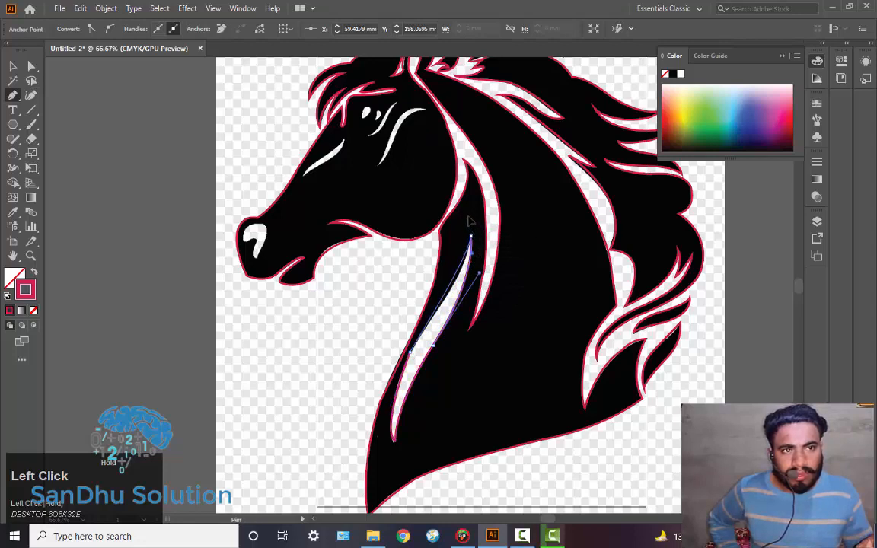
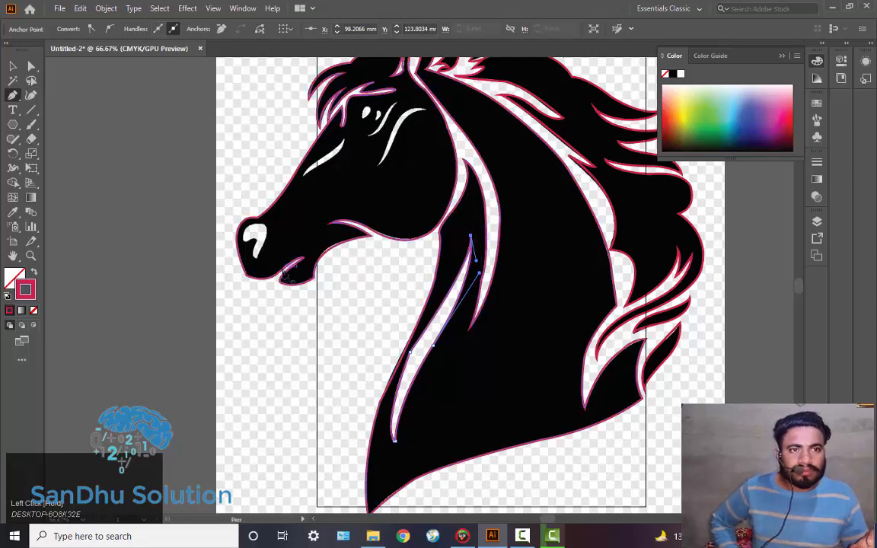
# Start a new Pen path at the lower tip of the long curved white stripe on the cheek behind the eye.
pyautogui.keyDown('ctrl'); pyautogui.click(390, 154); pyautogui.keyUp('ctrl')
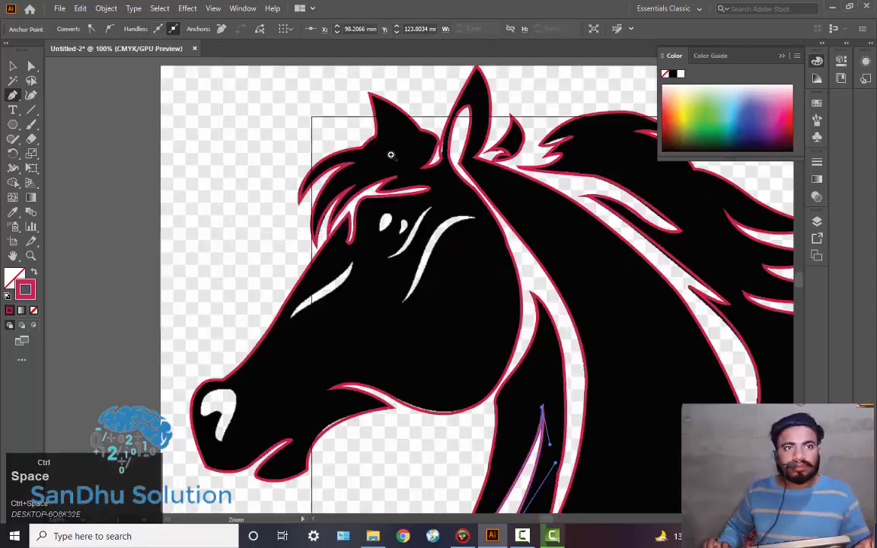
pyautogui.keyDown('ctrl'); pyautogui.click(356, 250); pyautogui.keyUp('ctrl')
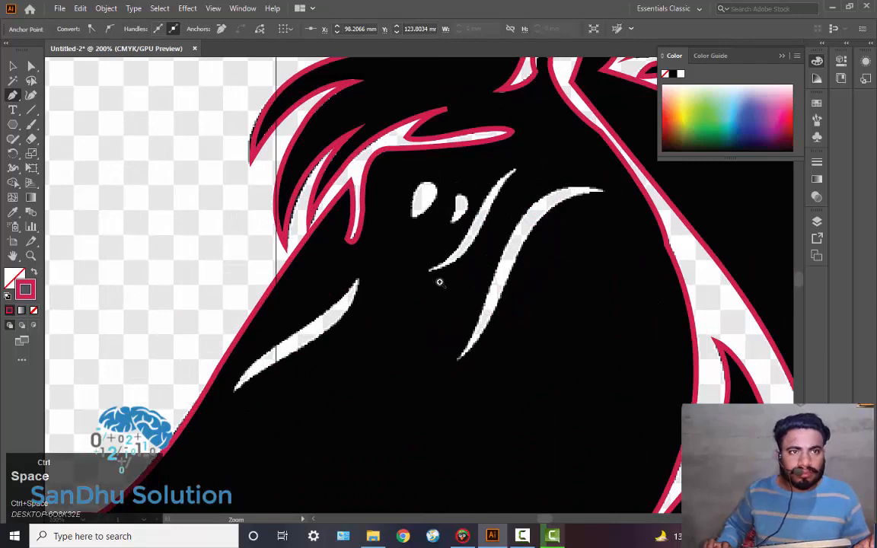
pyautogui.click(608, 195)
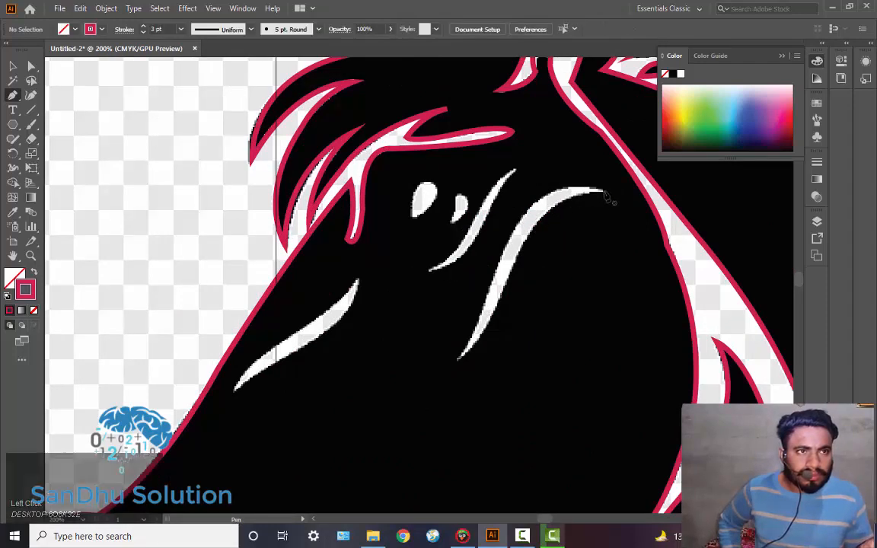
pyautogui.click(604, 192)
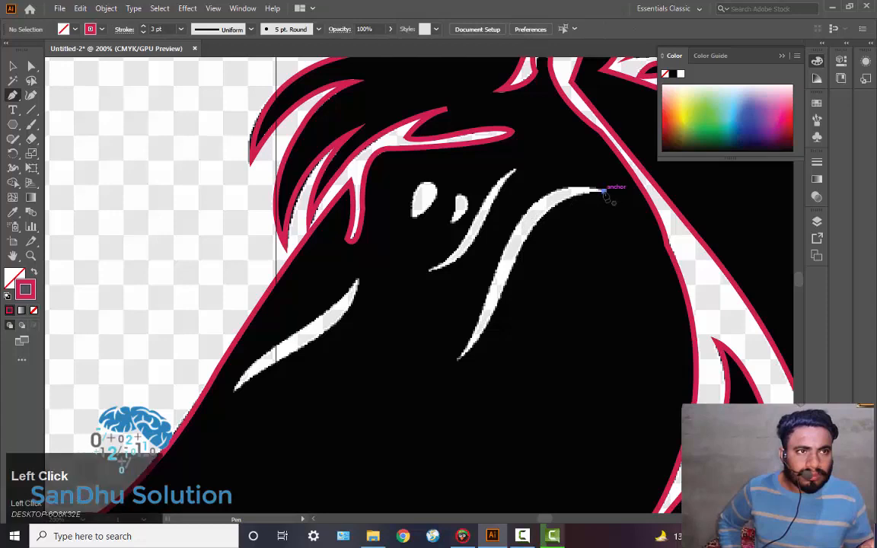
pyautogui.click(460, 360)
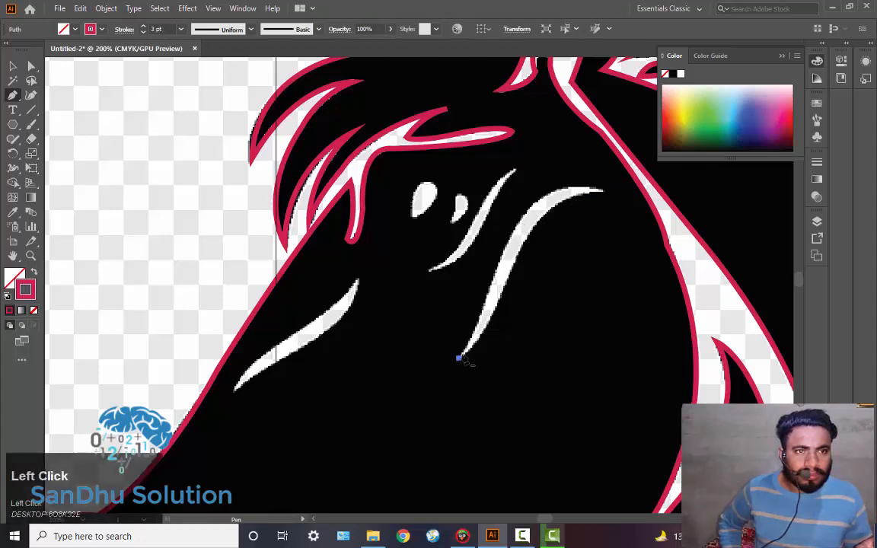
pyautogui.click(525, 211)
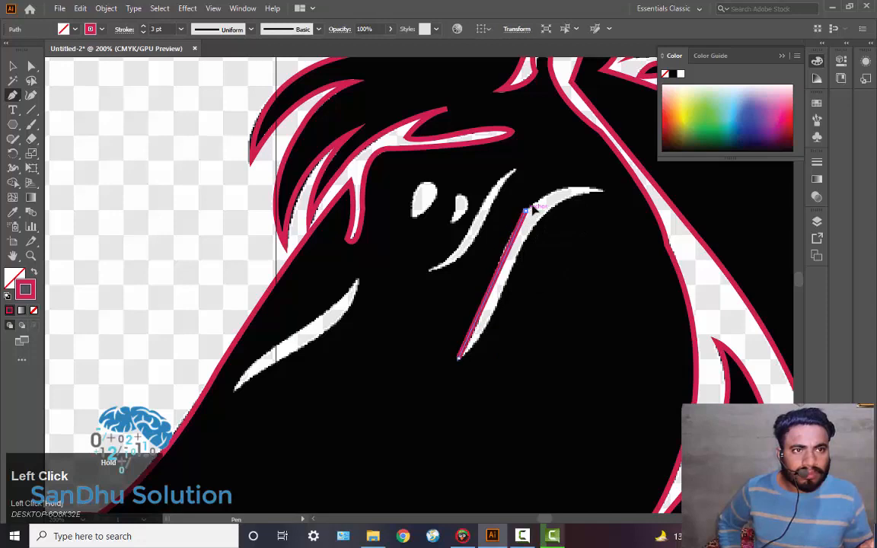
pyautogui.moveTo(532, 207); pyautogui.dragTo(533, 204)
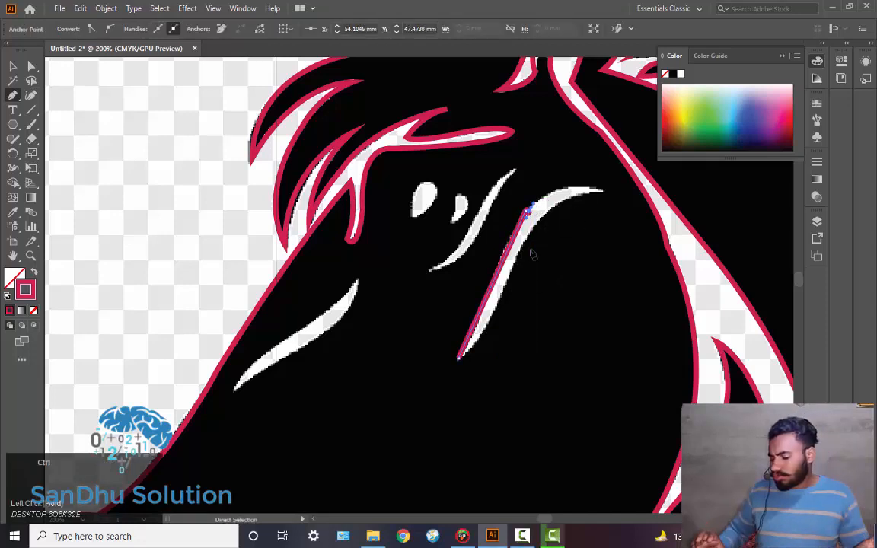
pyautogui.hotkey('ctrl', 'z')
pyautogui.hotkey('ctrl', 'z')
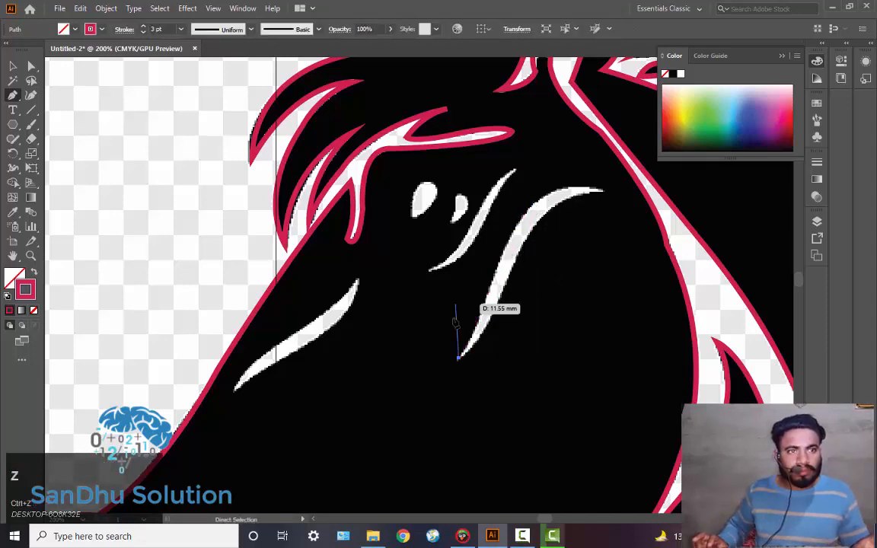
# Trace the eye-side edge of the long white cheek stripe with curved segments from its lower tip to its upper tip.
pyautogui.click(491, 286)
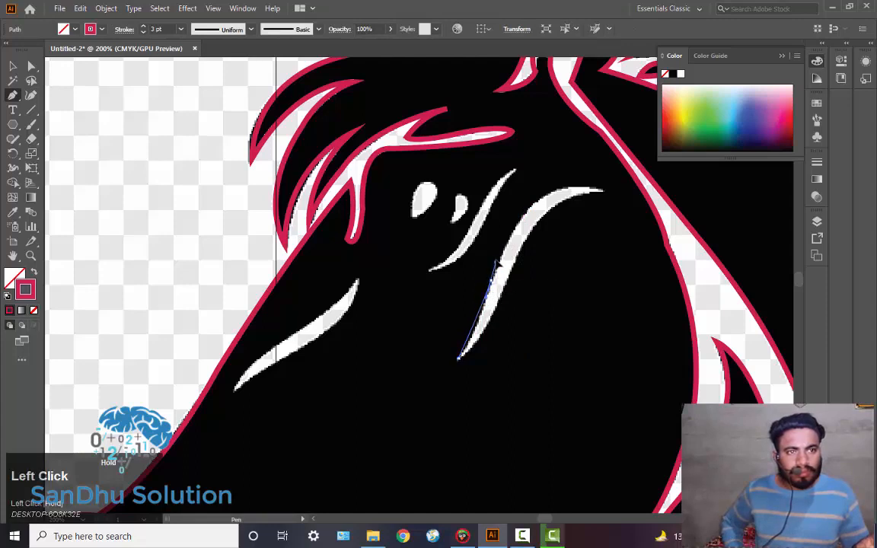
pyautogui.click(492, 282)
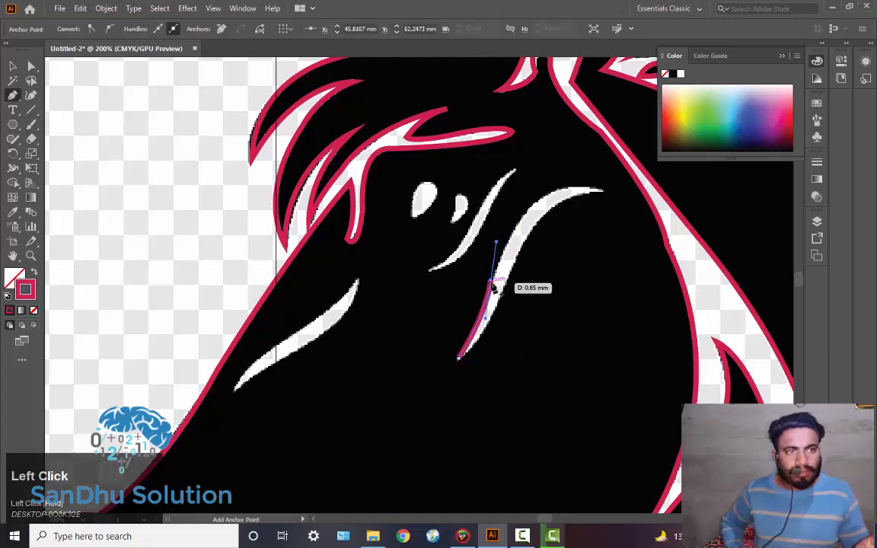
pyautogui.moveTo(524, 216); pyautogui.dragTo(549, 202)
pyautogui.click(524, 215)
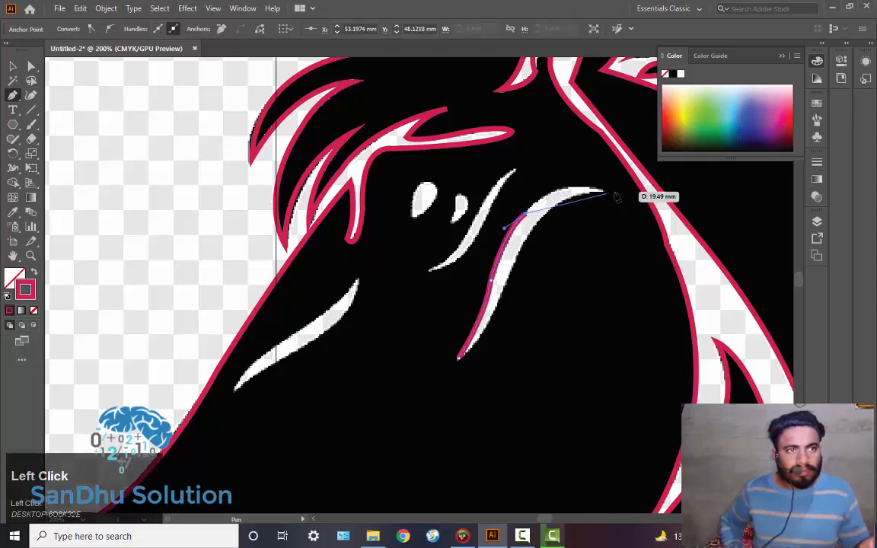
pyautogui.moveTo(612, 193); pyautogui.dragTo(667, 200)
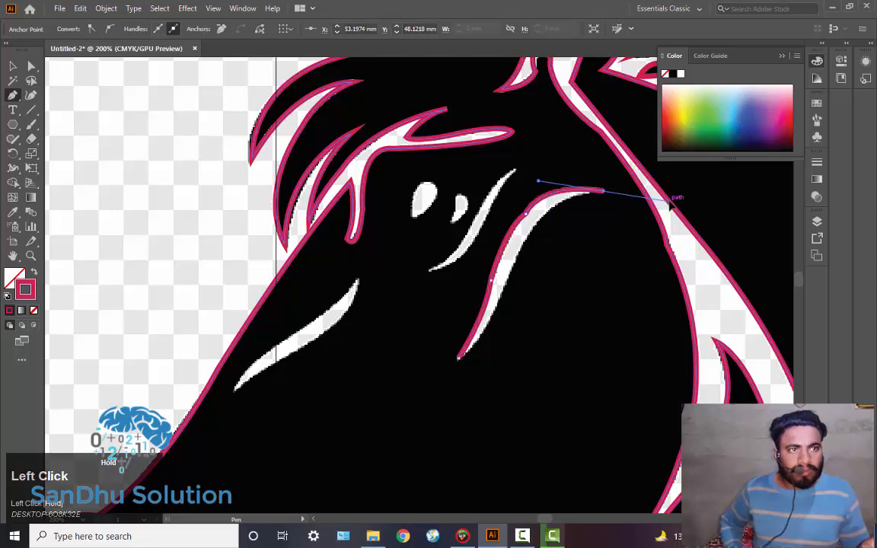
# Trace the upper bend of the cheek stripe's jaw-side edge back from its upper tip, and retract the new anchor's outgoing handle.
pyautogui.moveTo(601, 196); pyautogui.dragTo(533, 236)
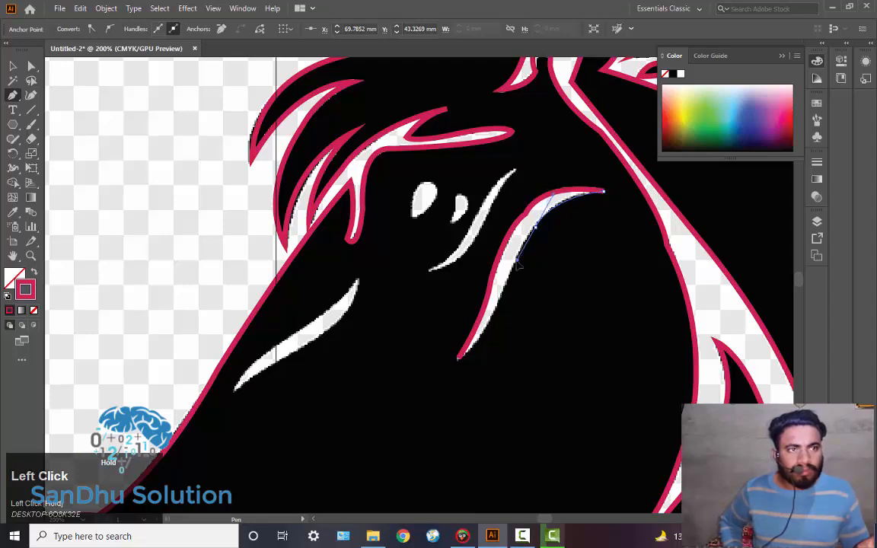
pyautogui.moveTo(514, 267); pyautogui.dragTo(514, 266)
pyautogui.click(536, 227)
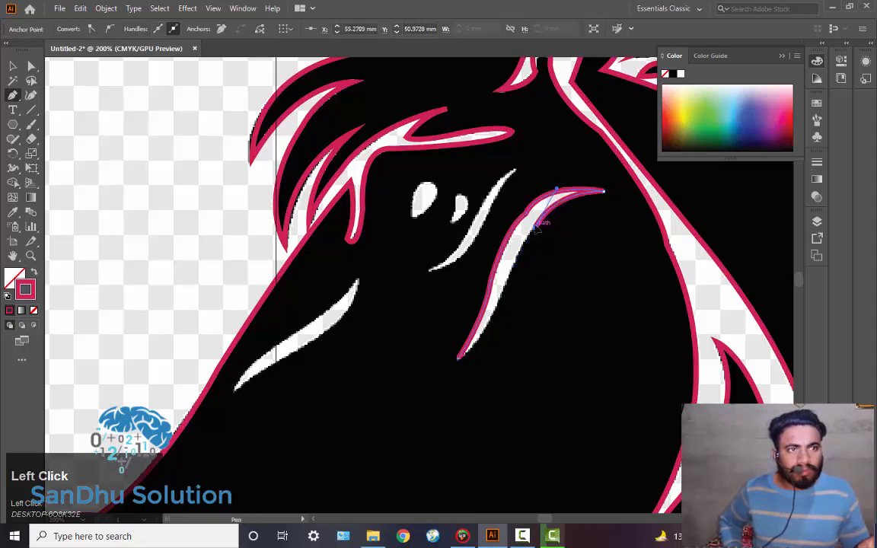
pyautogui.click(462, 359)
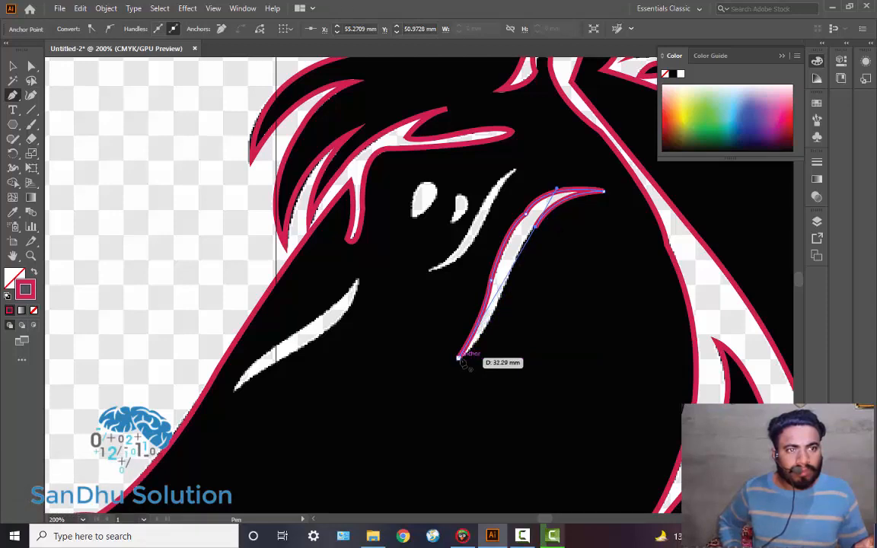
pyautogui.moveTo(460, 359); pyautogui.dragTo(402, 405)
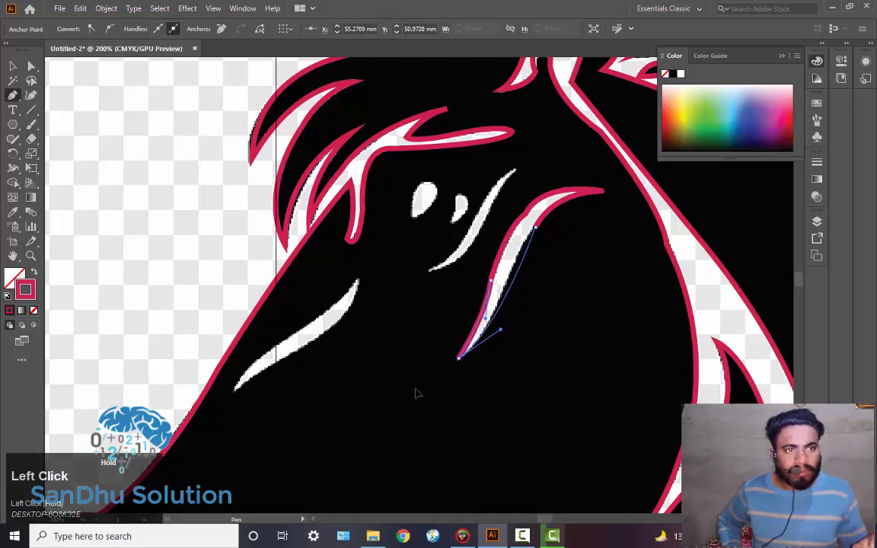
pyautogui.moveTo(416, 393); pyautogui.dragTo(415, 391)
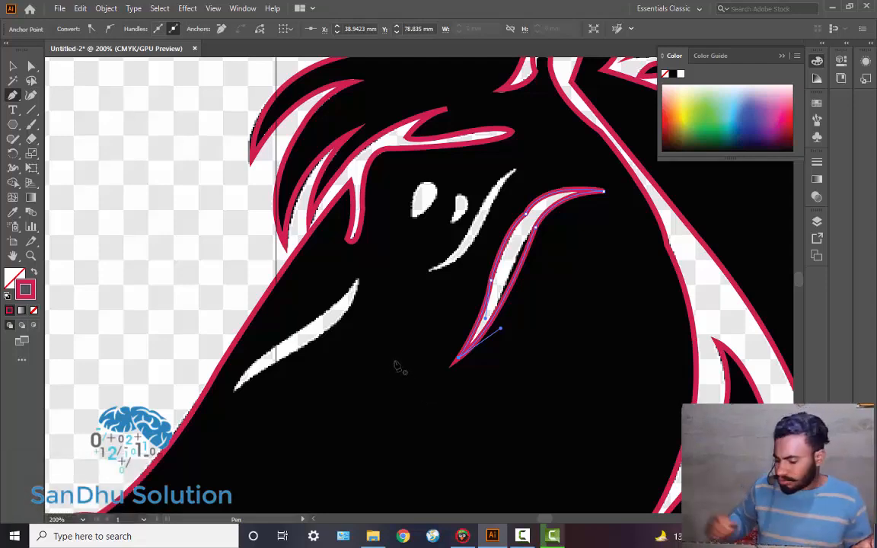
pyautogui.hotkey('ctrl', 'z')
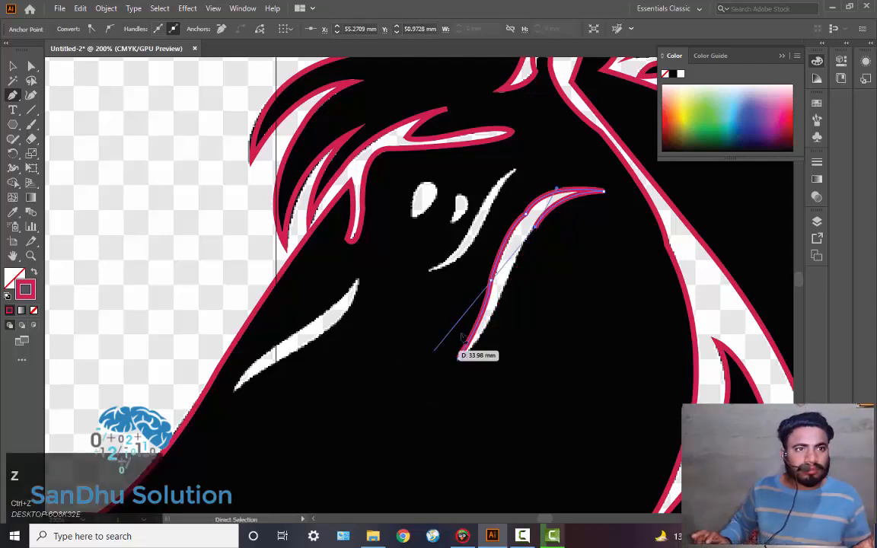
# Trace the rest of the cheek stripe's jaw-side edge with an intermediate curved anchor and close the path at the lower tip.
pyautogui.moveTo(500, 293)
pyautogui.mouseDown()
pyautogui.moveTo(507, 313)
pyautogui.moveTo(489, 342)
pyautogui.mouseUp()
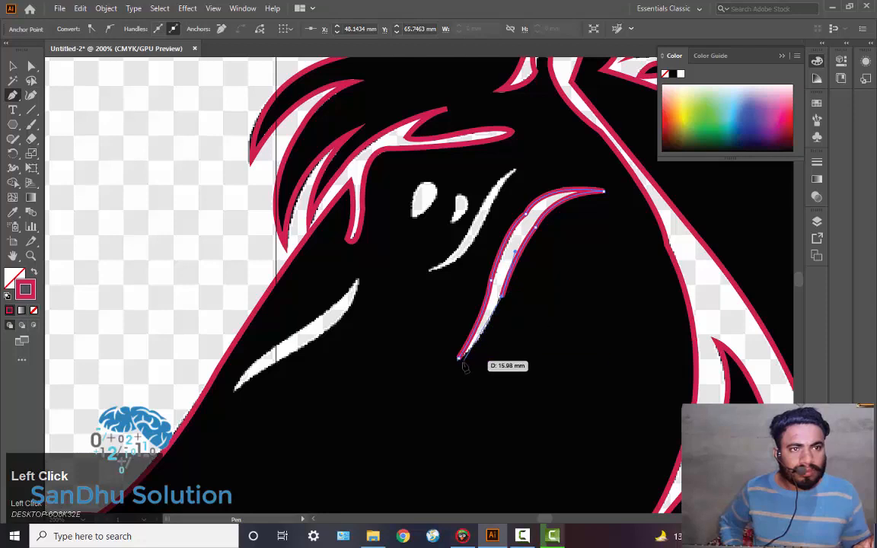
pyautogui.moveTo(459, 358); pyautogui.dragTo(439, 358)
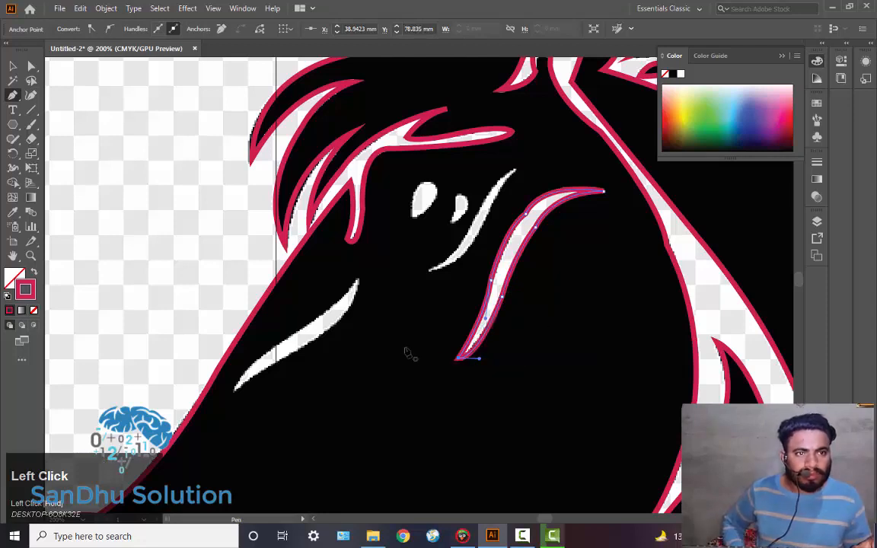
# Trace both edges of the shorter white stripe behind the eye as a closed curved path starting at its upper tip.
pyautogui.click(515, 172)
pyautogui.moveTo(477, 205); pyautogui.dragTo(473, 234)
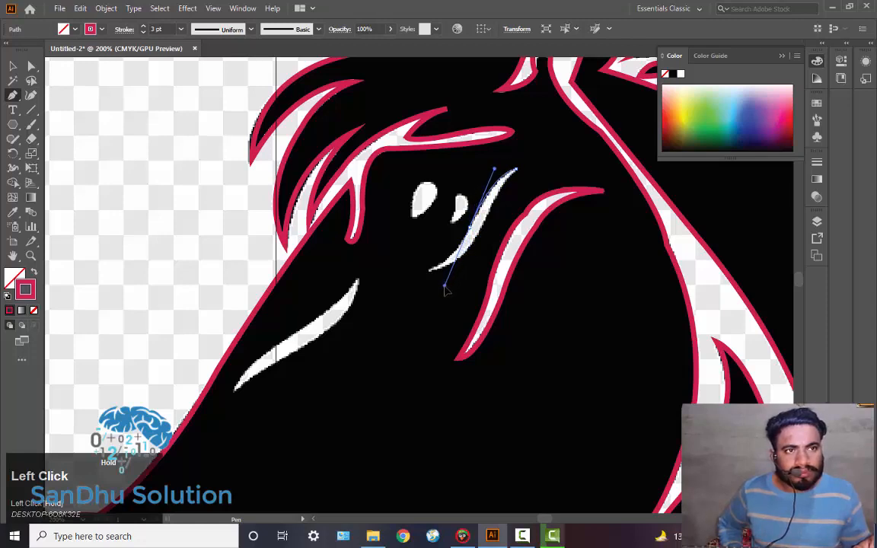
pyautogui.moveTo(430, 269)
pyautogui.mouseDown()
pyautogui.moveTo(426, 292)
pyautogui.moveTo(464, 230)
pyautogui.moveTo(427, 278)
pyautogui.mouseUp()
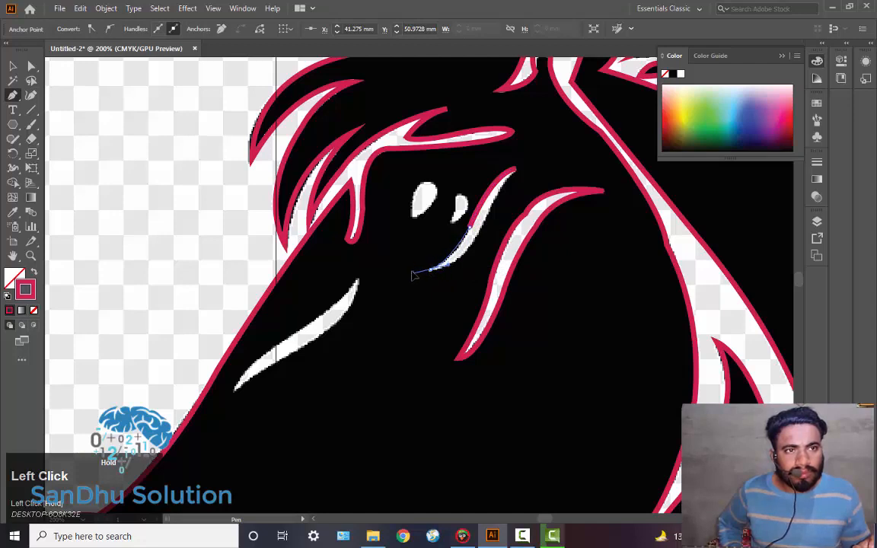
pyautogui.moveTo(412, 278)
pyautogui.mouseDown()
pyautogui.moveTo(490, 250)
pyautogui.moveTo(476, 238)
pyautogui.mouseUp()
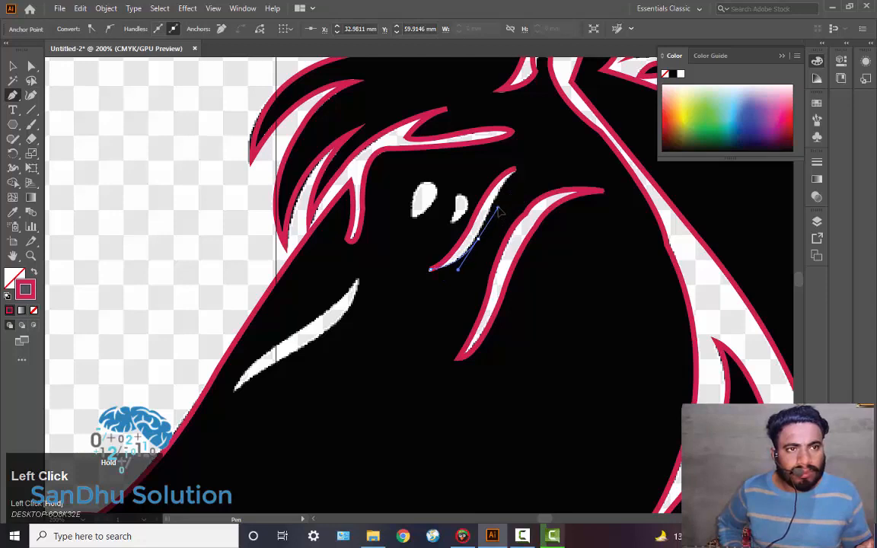
pyautogui.moveTo(504, 207); pyautogui.dragTo(524, 172)
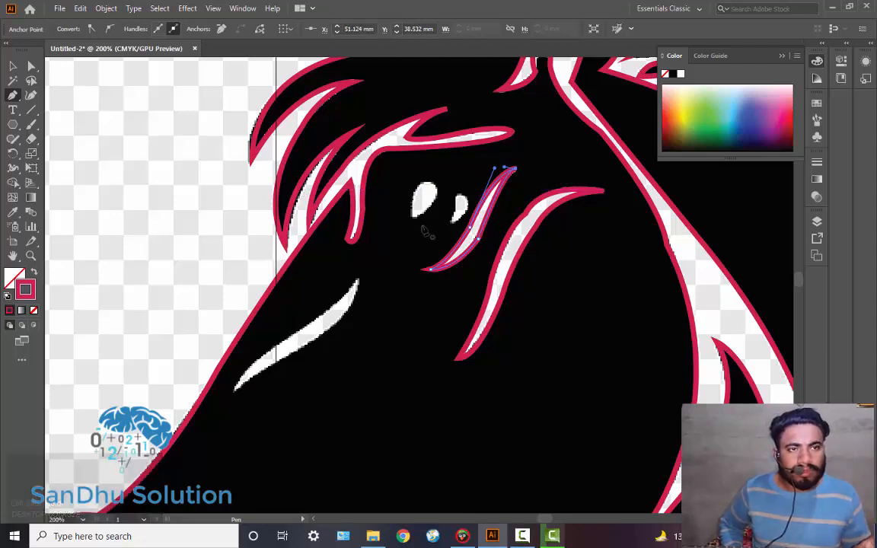
pyautogui.click(459, 198)
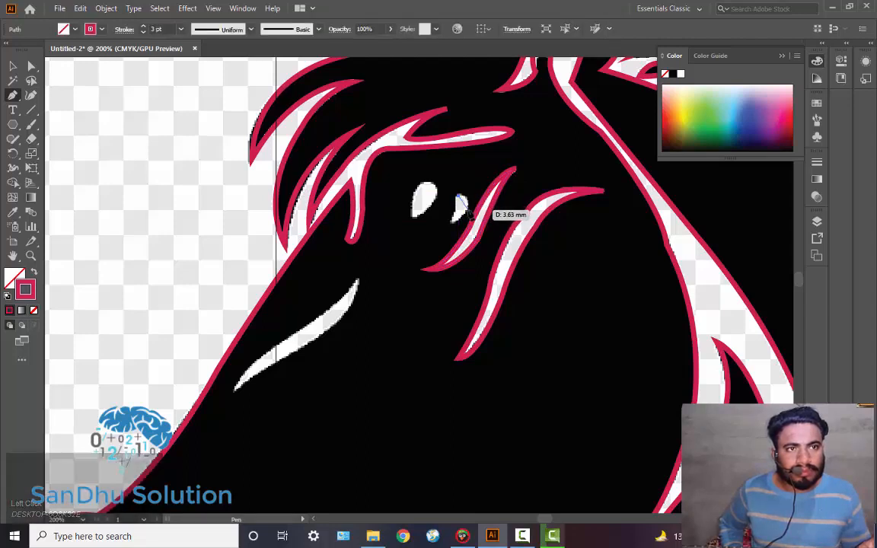
pyautogui.moveTo(460, 201); pyautogui.dragTo(470, 231)
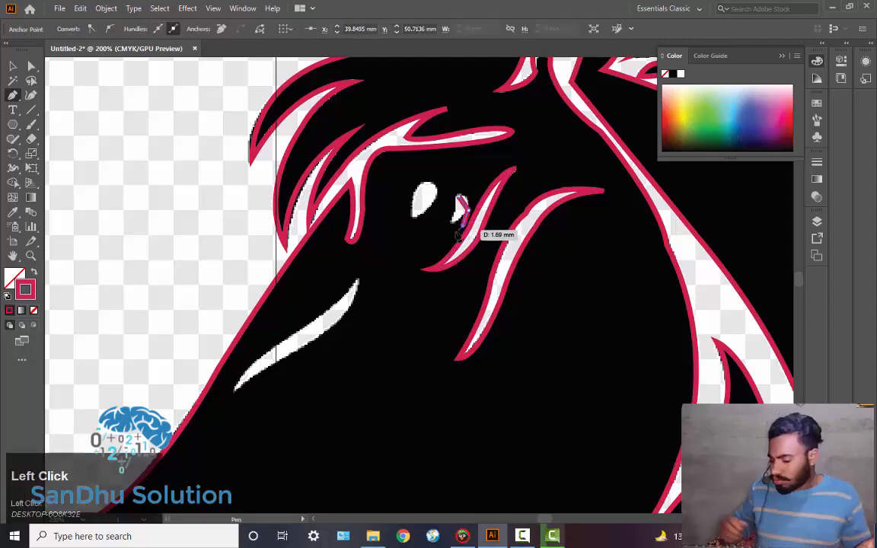
pyautogui.hotkey('ctrl', 'z')
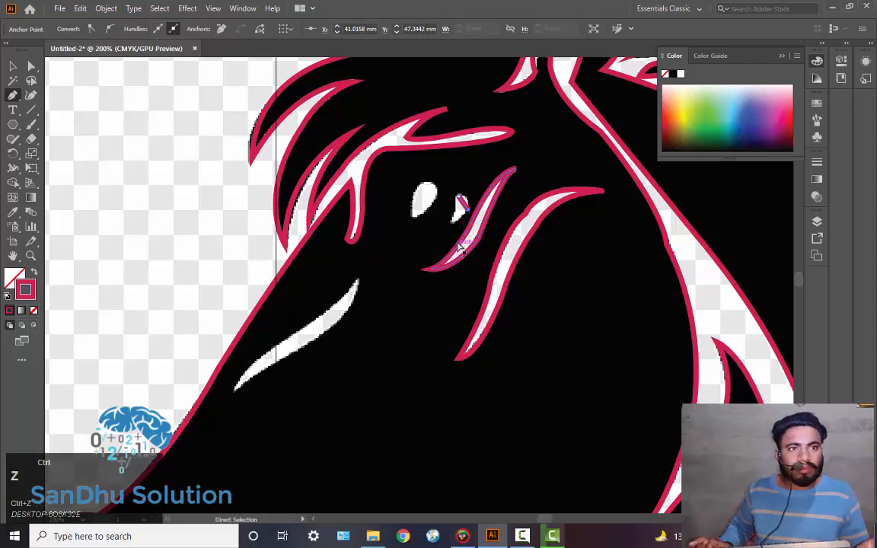
pyautogui.hotkey('ctrl', 'z')
pyautogui.moveTo(466, 209); pyautogui.dragTo(459, 225)
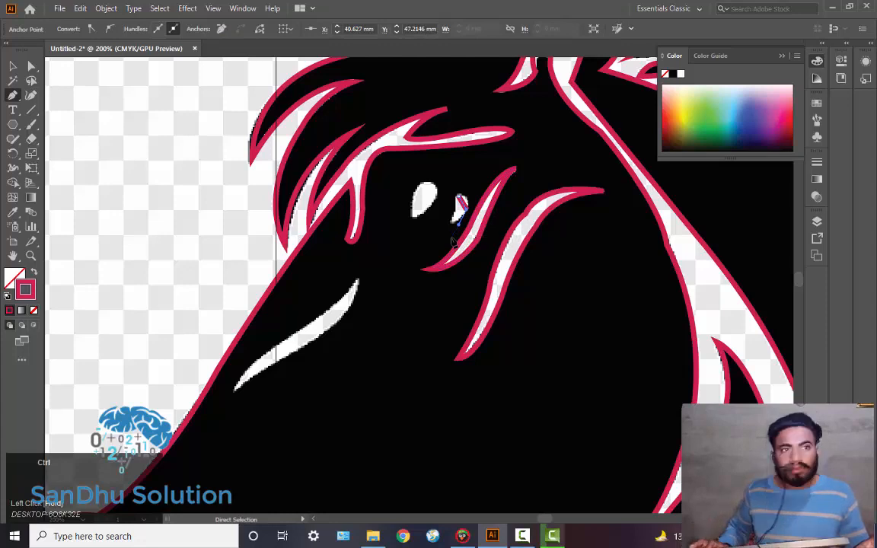
pyautogui.hotkey('ctrl', 'z')
# Outline the lower part of the small white mark beside the eye with a closed Pen path and deselect it.
pyautogui.moveTo(467, 208)
pyautogui.mouseDown()
pyautogui.moveTo(461, 227)
pyautogui.moveTo(461, 190)
pyautogui.mouseUp()
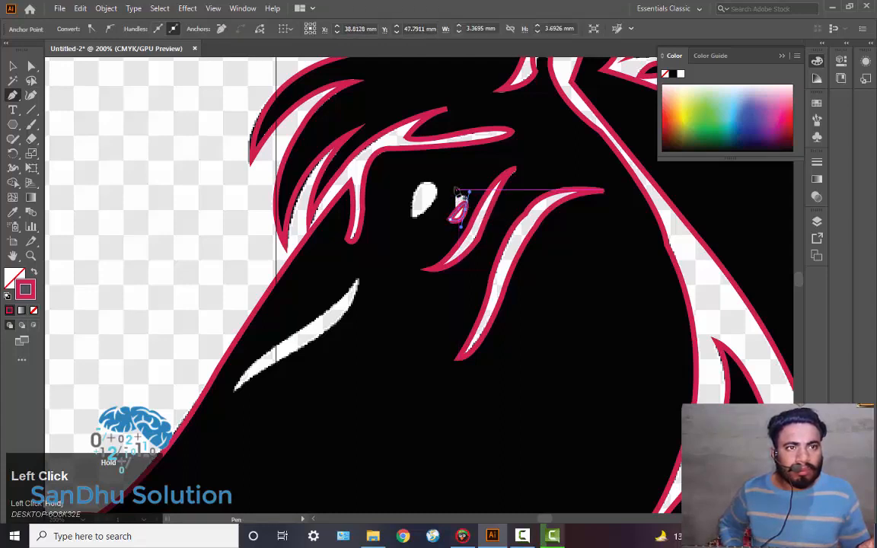
pyautogui.keyDown('ctrl'); pyautogui.click(452, 195); pyautogui.keyUp('ctrl')
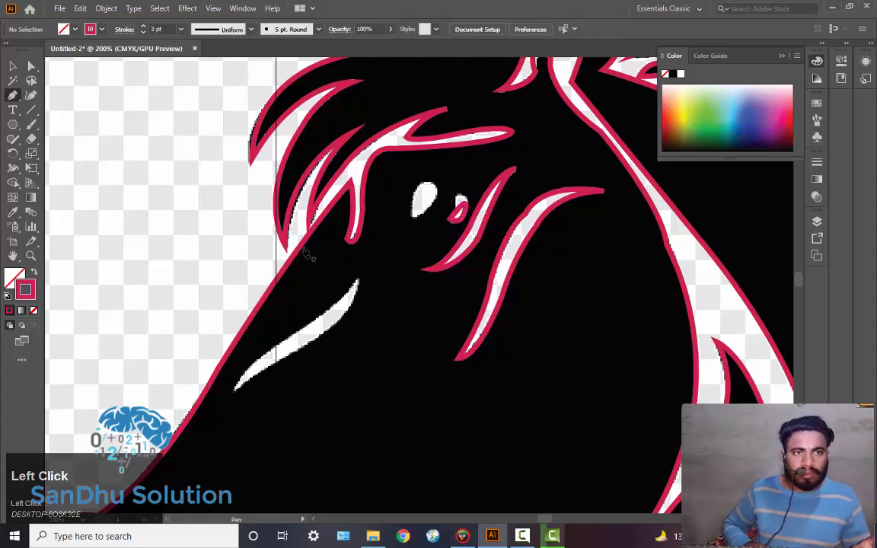
# Trace the white teardrop-shaped eye spot with curved Pen segments and close the path at its lower tip.
pyautogui.click(413, 216)
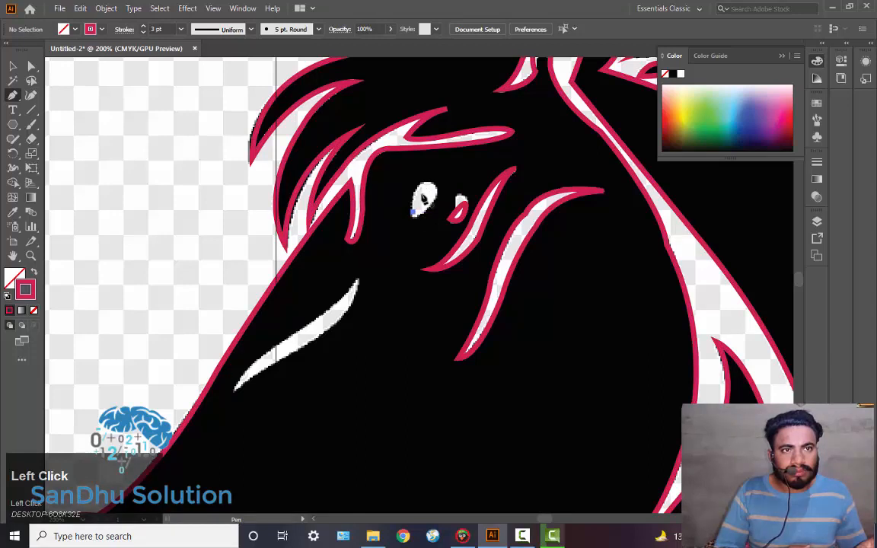
pyautogui.click(432, 187)
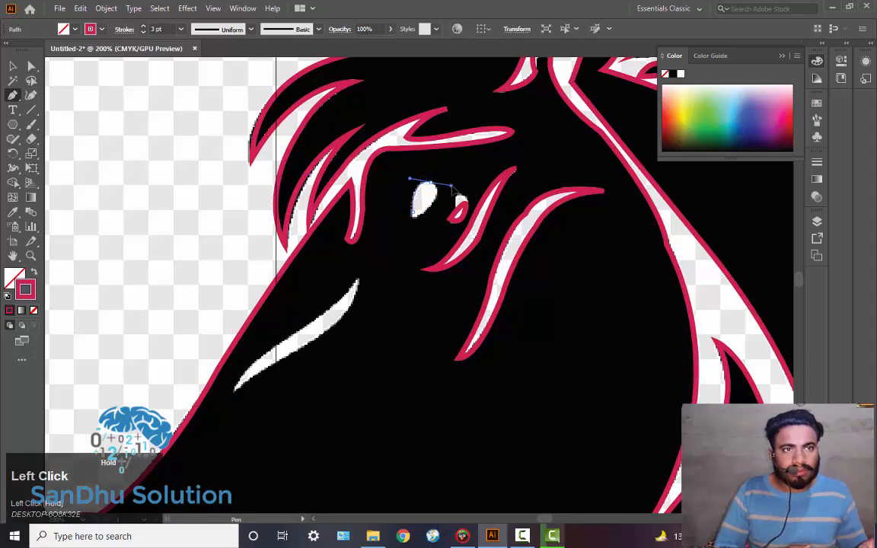
pyautogui.click(433, 185)
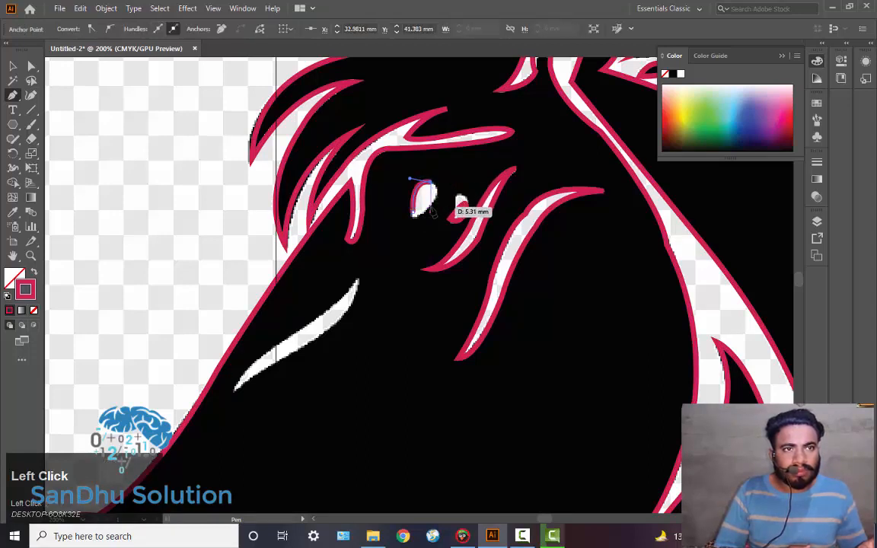
pyautogui.click(427, 213)
pyautogui.moveTo(416, 219)
pyautogui.mouseDown()
pyautogui.moveTo(426, 221)
pyautogui.moveTo(311, 254)
pyautogui.moveTo(336, 253)
pyautogui.moveTo(320, 255)
pyautogui.mouseUp()
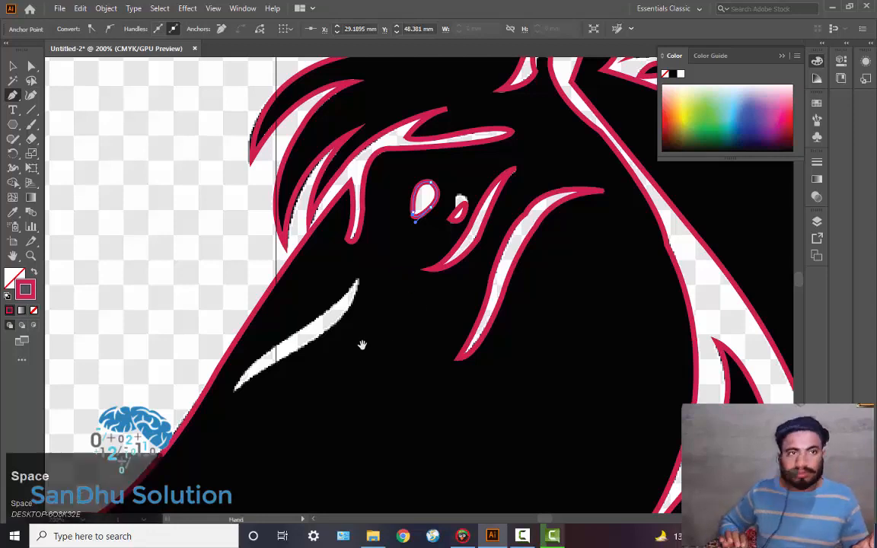
pyautogui.moveTo(363, 343); pyautogui.dragTo(455, 288)
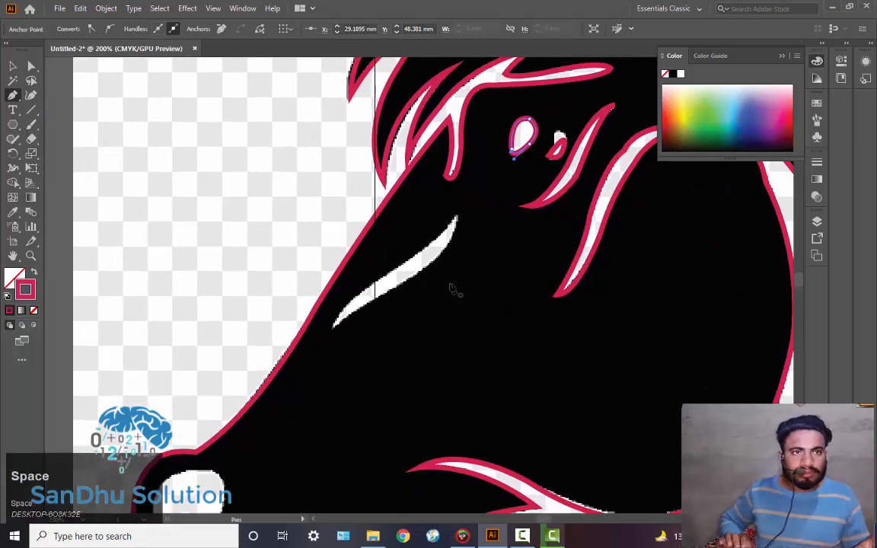
# Trace the upper edge of the white stripe along the horse's nose with curved Pen segments from its lower tip to its upper tip.
pyautogui.click(455, 221)
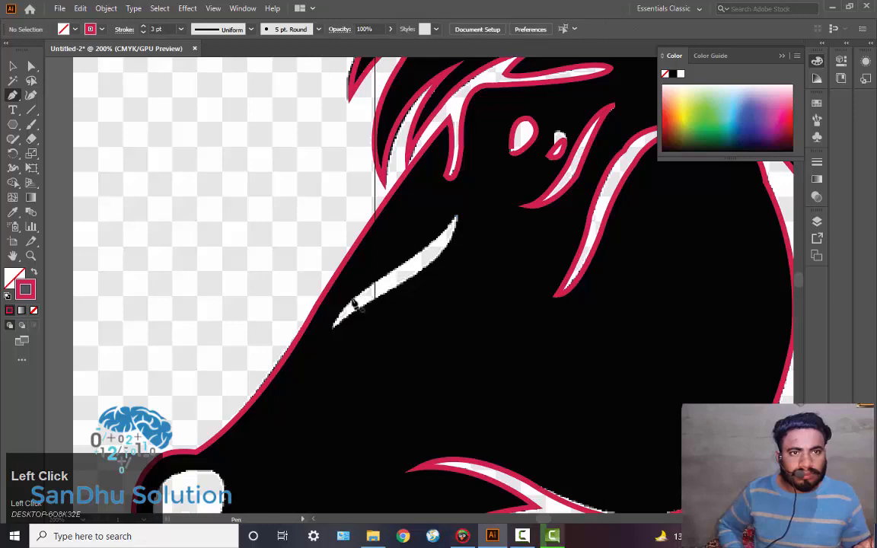
pyautogui.click(334, 329)
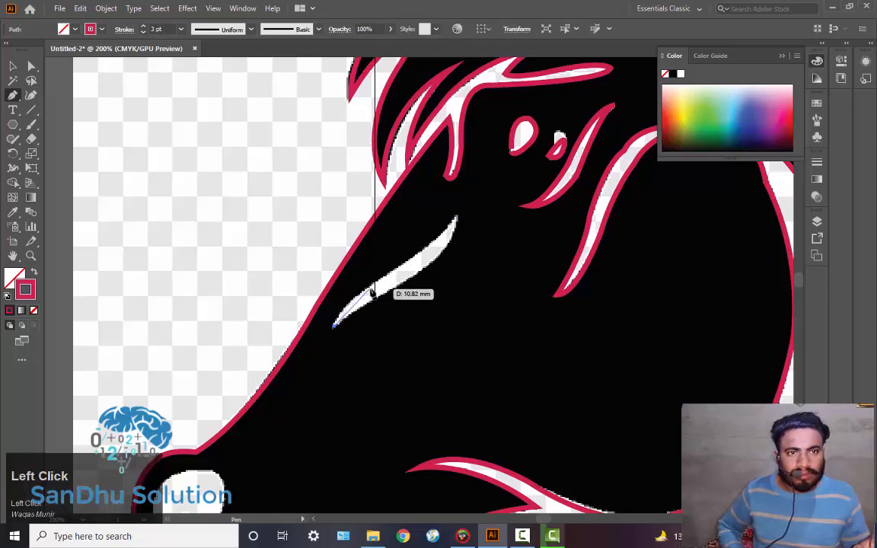
pyautogui.moveTo(388, 277); pyautogui.dragTo(409, 275)
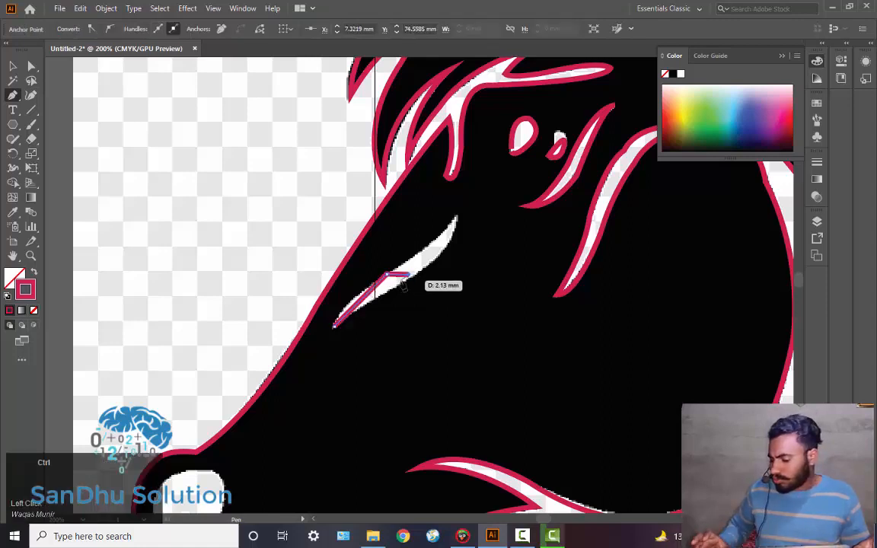
pyautogui.hotkey('ctrl', 'z')
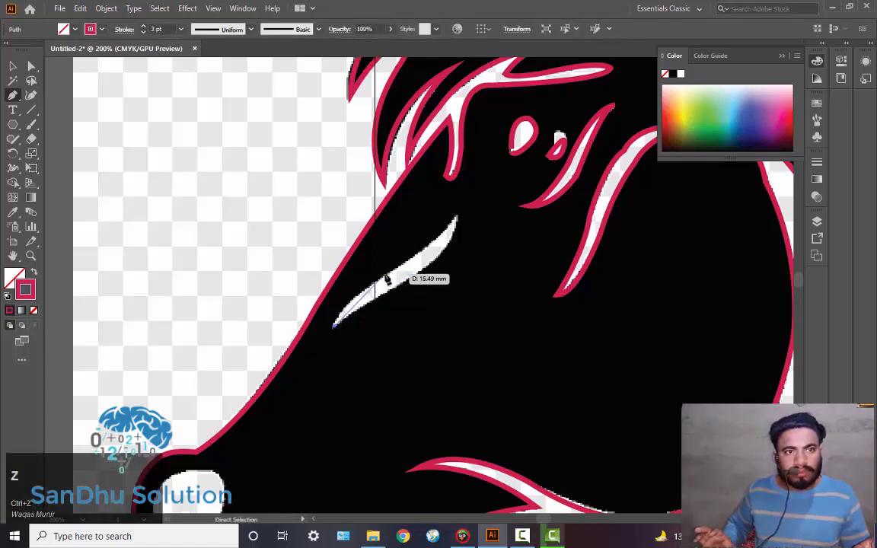
pyautogui.moveTo(387, 279); pyautogui.dragTo(446, 241)
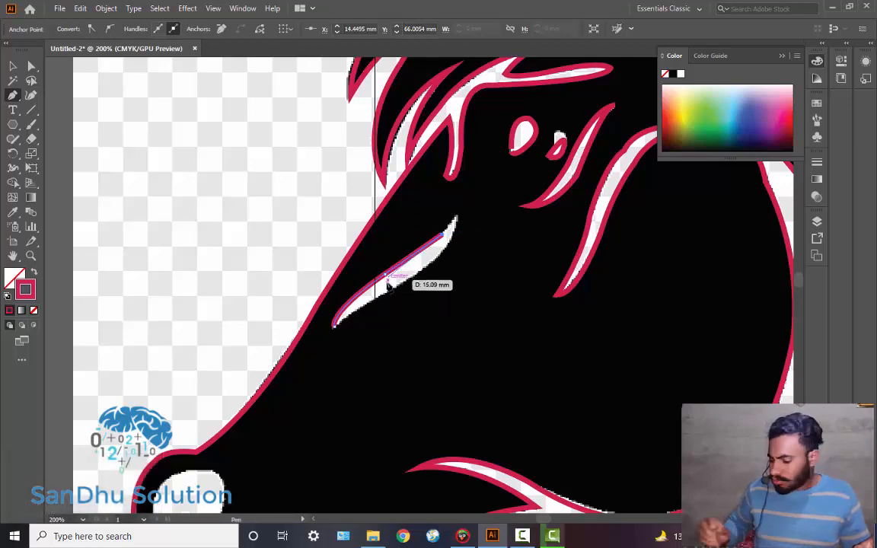
pyautogui.hotkey('ctrl', 'z')
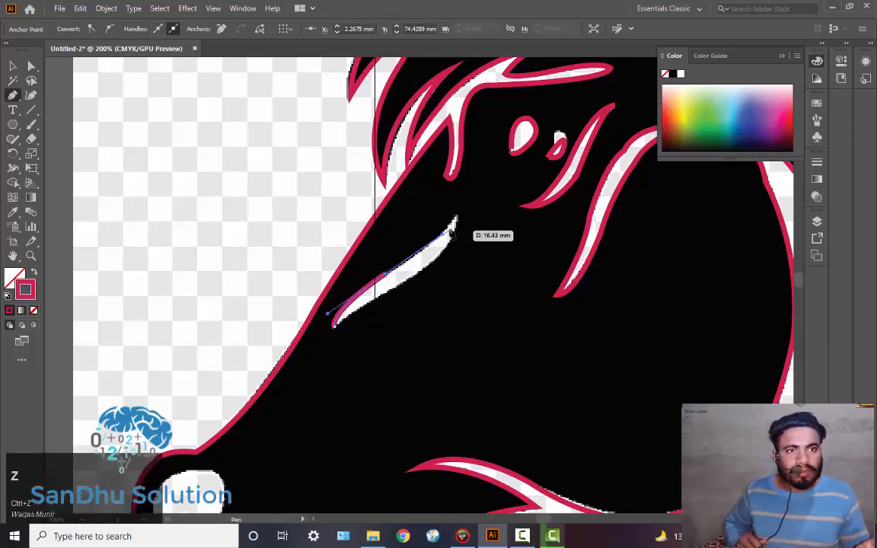
pyautogui.moveTo(456, 219); pyautogui.dragTo(455, 217)
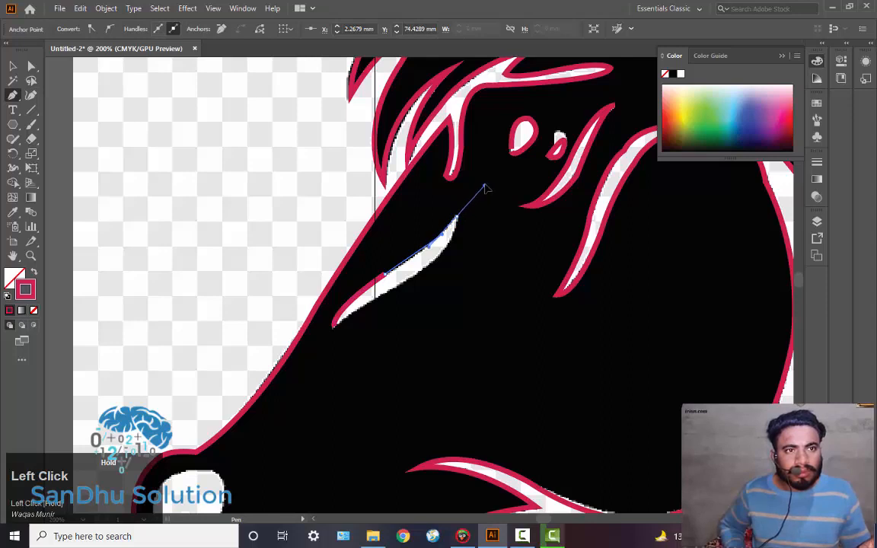
pyautogui.moveTo(486, 188); pyautogui.dragTo(484, 187)
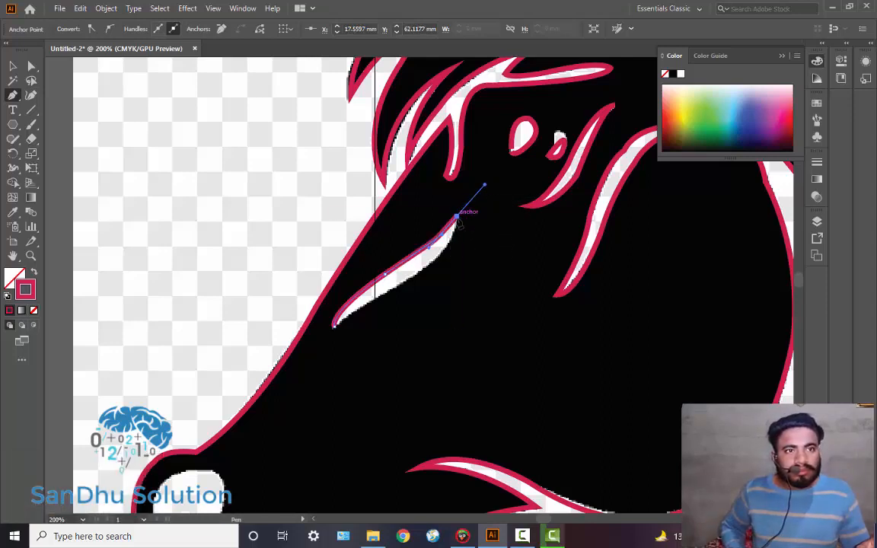
pyautogui.click(456, 219)
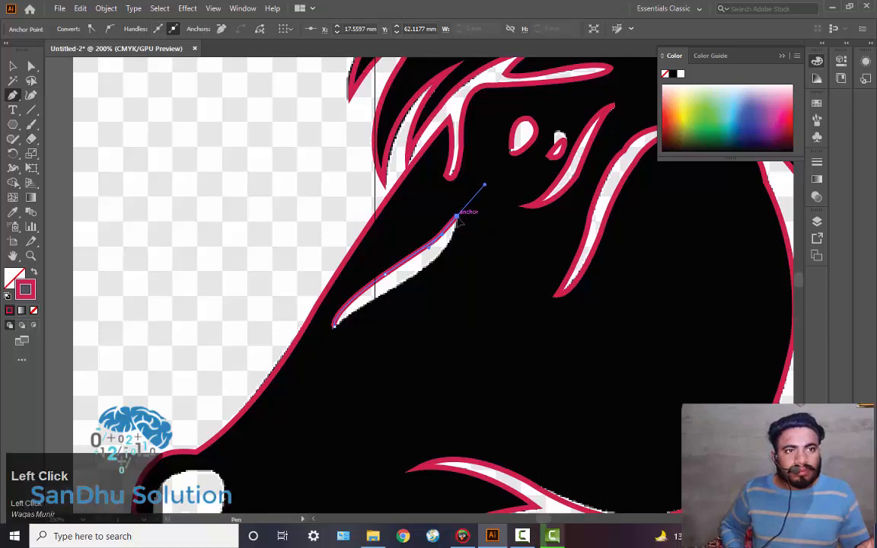
# Trace the nose stripe's lower edge with an intermediate curved anchor, close the path at the lower tip, and deselect it.
pyautogui.click(410, 279)
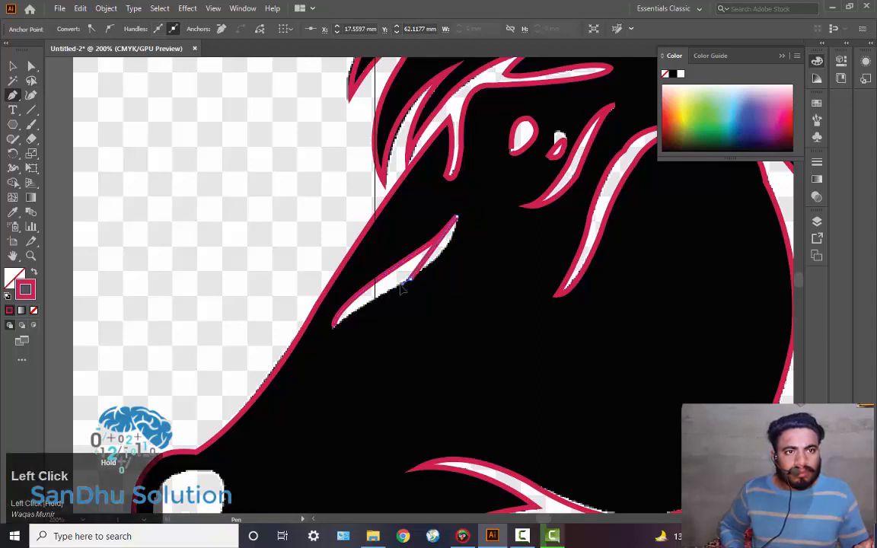
pyautogui.hotkey('ctrl', 'z')
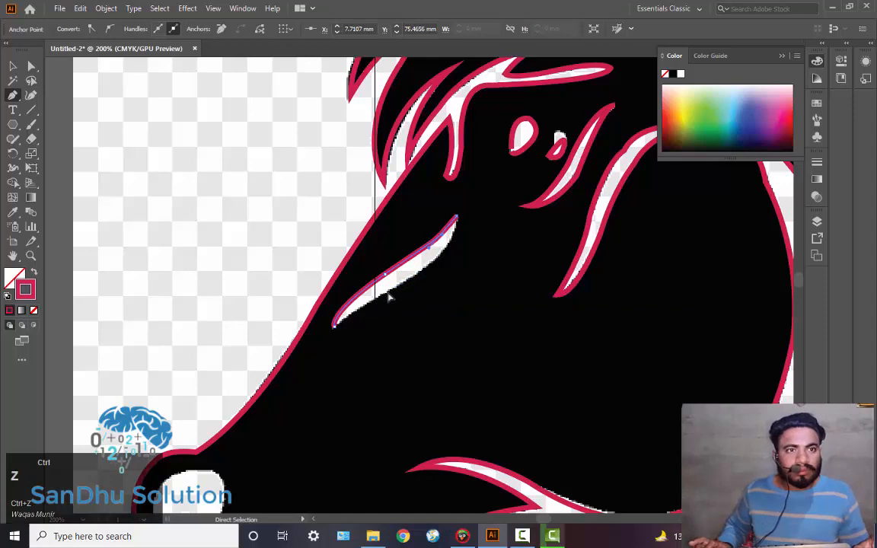
pyautogui.moveTo(406, 282); pyautogui.dragTo(355, 314)
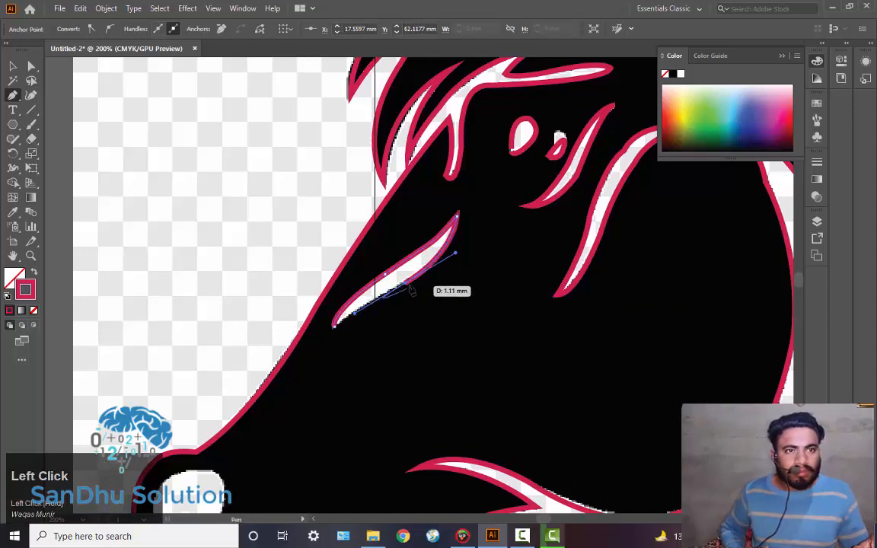
pyautogui.click(334, 327)
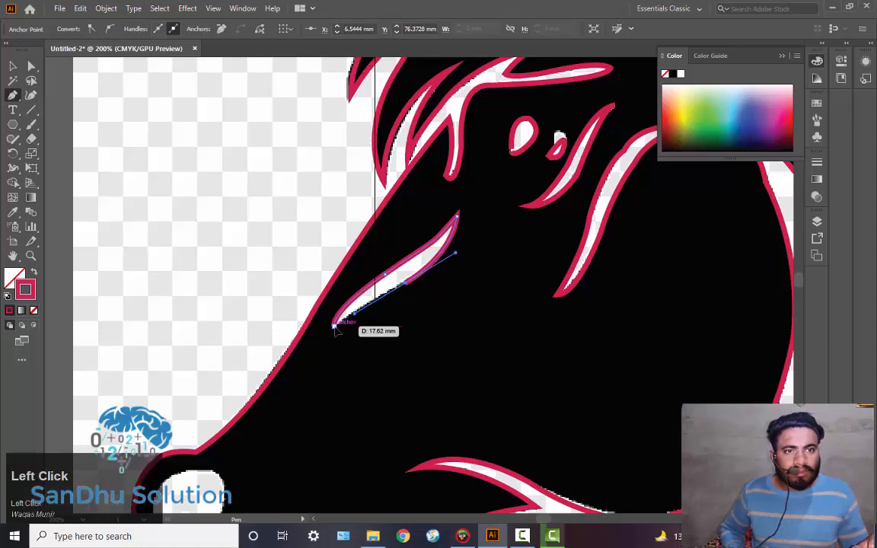
pyautogui.click(334, 327)
pyautogui.hotkey('ctrl', 'z')
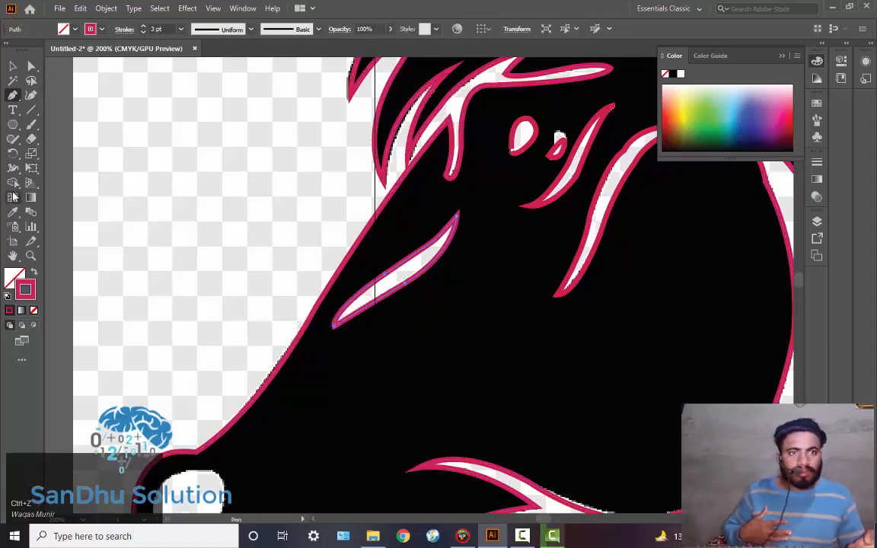
pyautogui.click(12, 67)
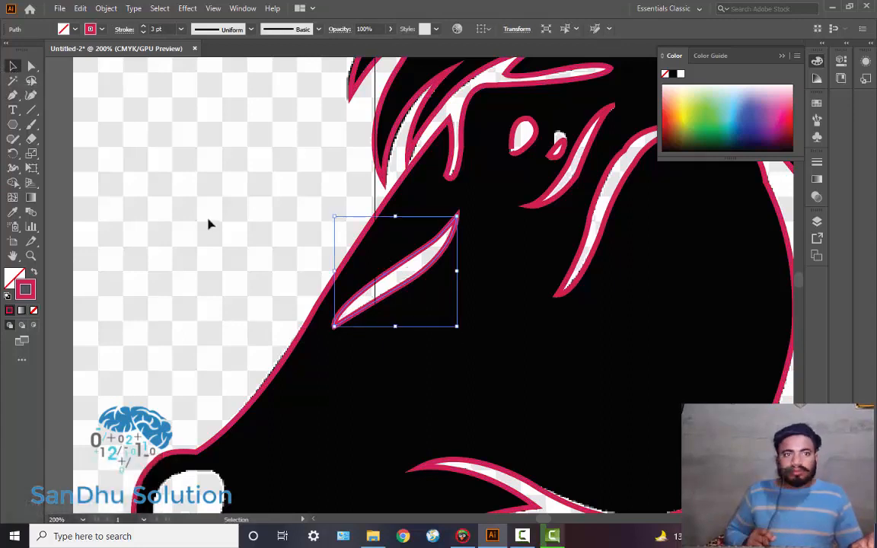
pyautogui.click(211, 240)
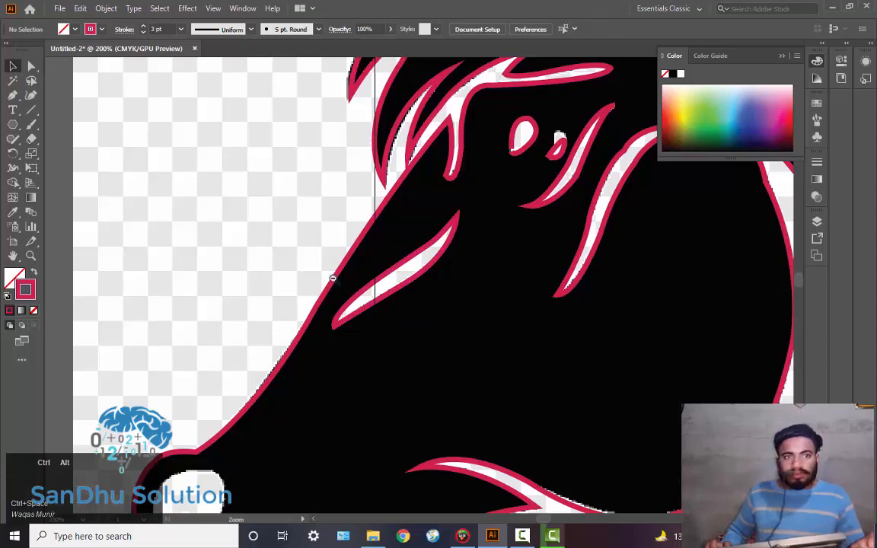
# Isolate the large mane path, fill it with the same crimson as its stroke, and leave isolation mode.
pyautogui.keyDown('ctrl'); pyautogui.keyDown('alt'); pyautogui.click(539, 335); pyautogui.keyUp('alt'); pyautogui.keyUp('ctrl')
pyautogui.keyDown('ctrl'); pyautogui.keyDown('alt'); pyautogui.click(608, 335); pyautogui.keyUp('alt'); pyautogui.keyUp('ctrl')
pyautogui.keyDown('ctrl'); pyautogui.keyDown('alt'); pyautogui.click(609, 335); pyautogui.keyUp('alt'); pyautogui.keyUp('ctrl')
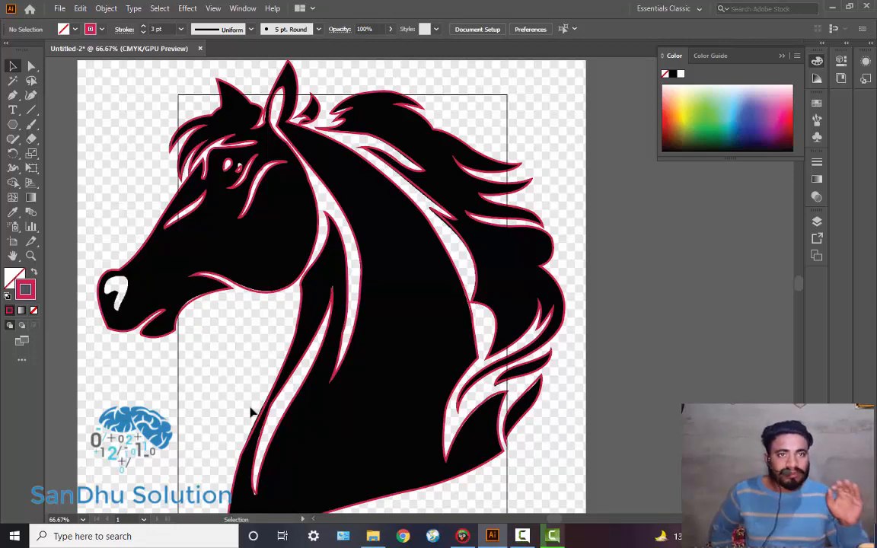
pyautogui.click(455, 137)
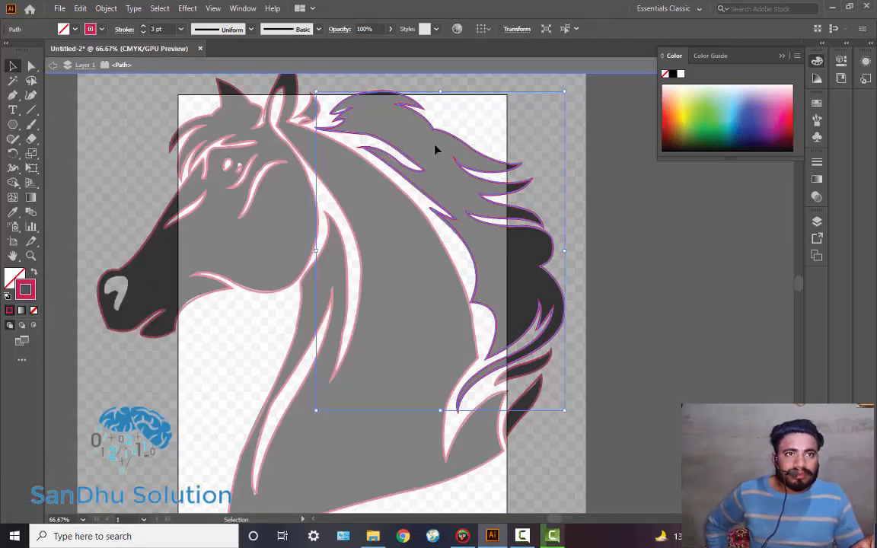
pyautogui.click(10, 280)
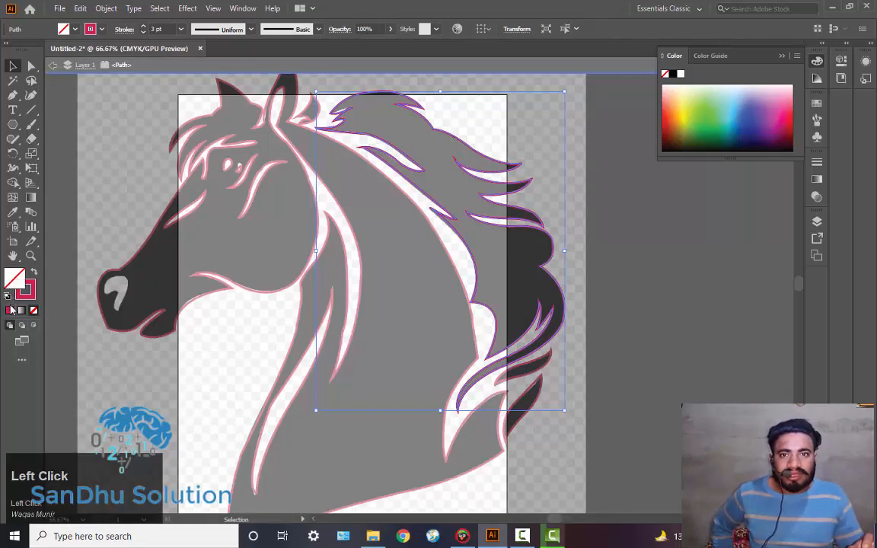
pyautogui.click(9, 311)
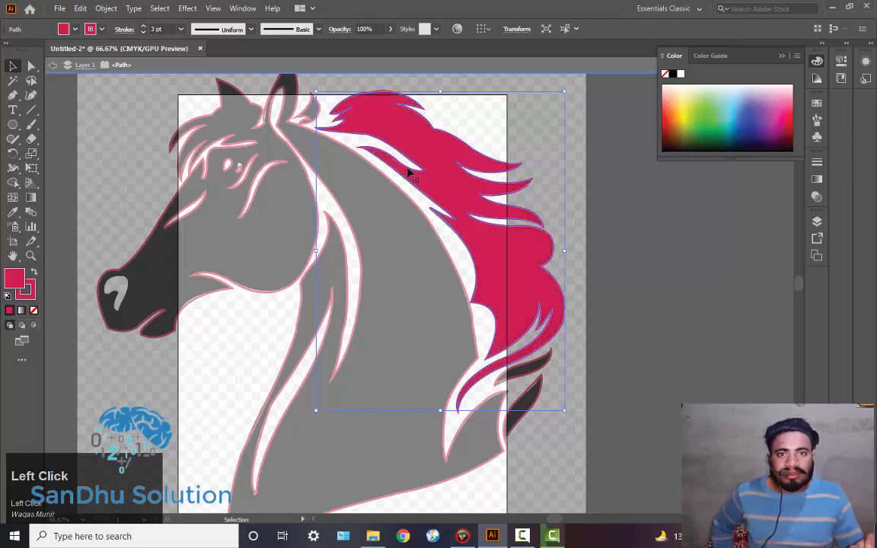
pyautogui.doubleClick(545, 367)
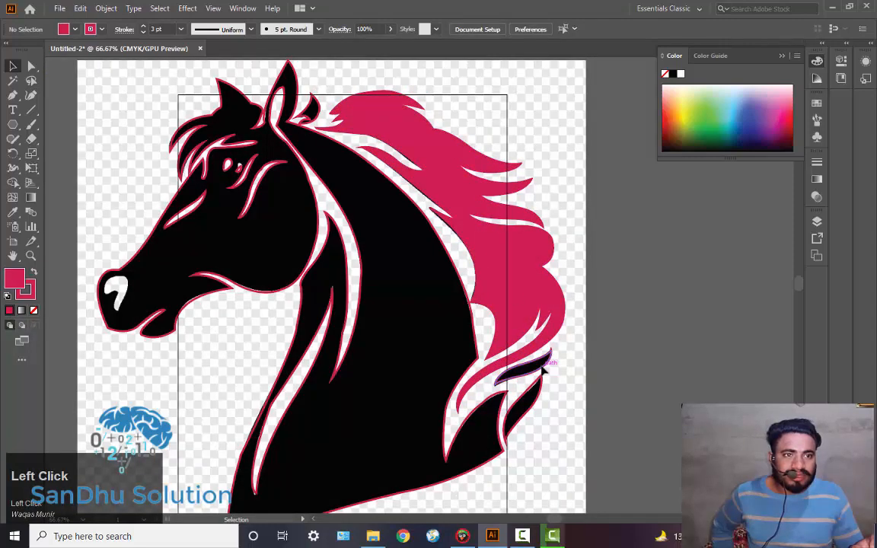
pyautogui.doubleClick(543, 369)
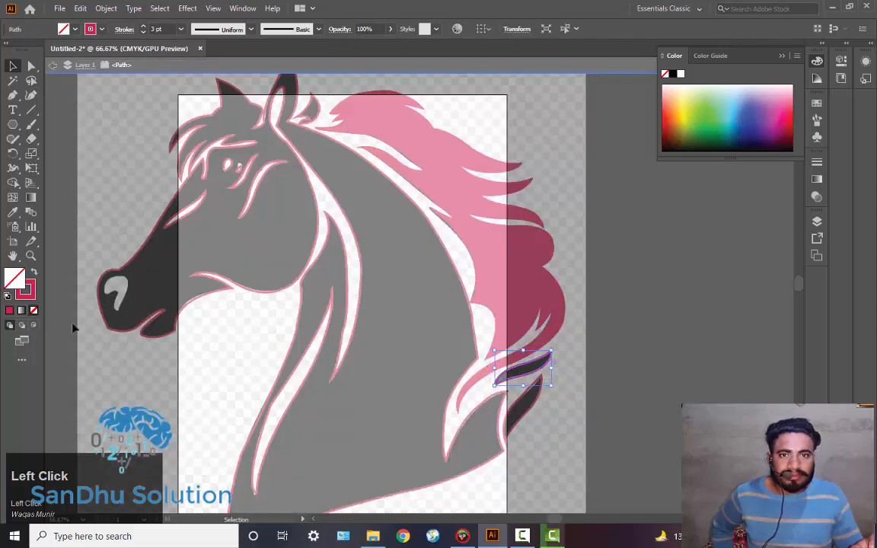
pyautogui.doubleClick(11, 312)
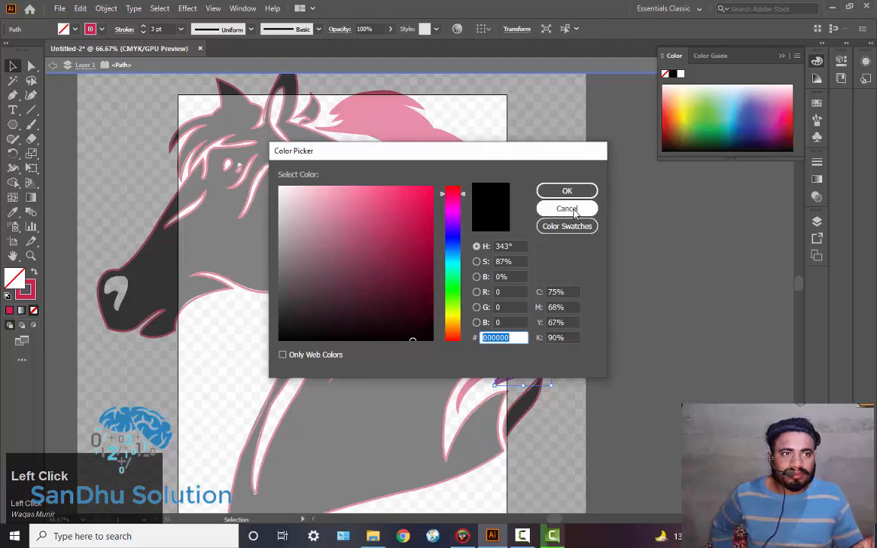
pyautogui.click(568, 207)
pyautogui.doubleClick(530, 372)
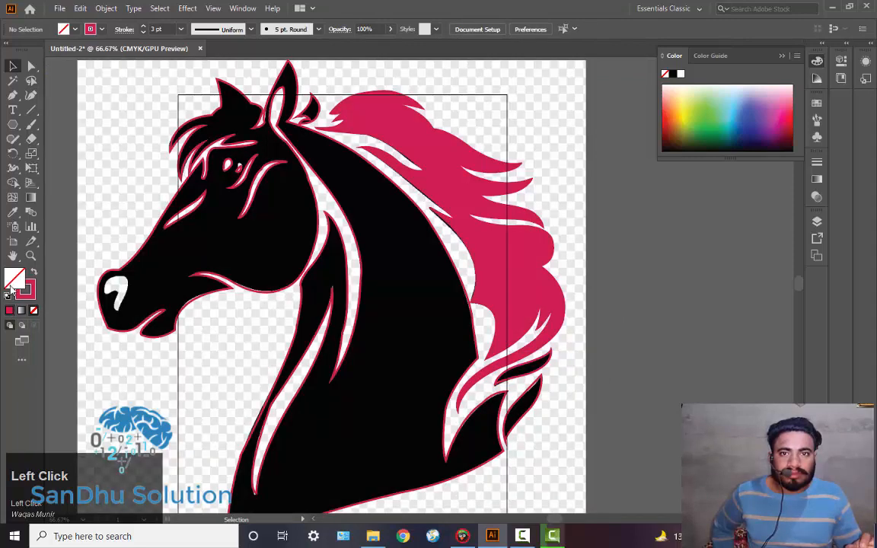
pyautogui.click(10, 311)
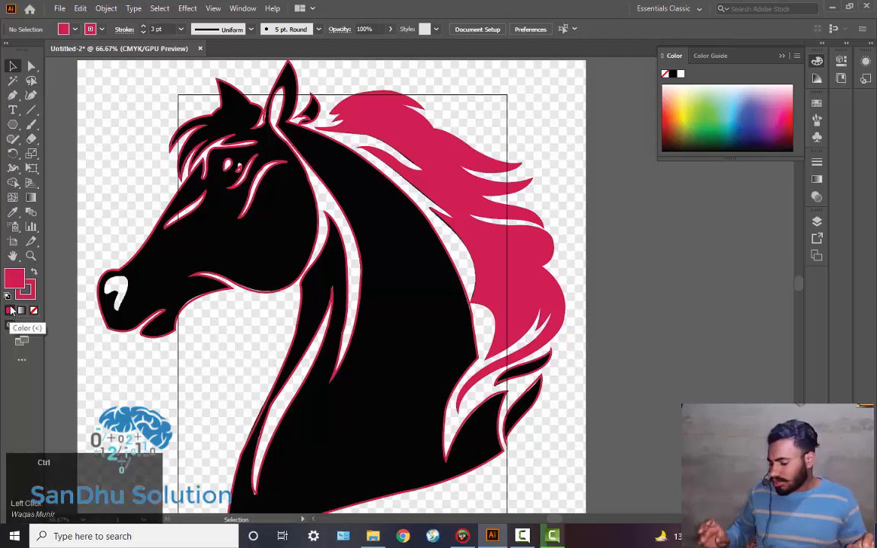
# Try to apply the crimson fill to all traced paths at once, and clear the selection.
pyautogui.hotkey('ctrl', 'a')
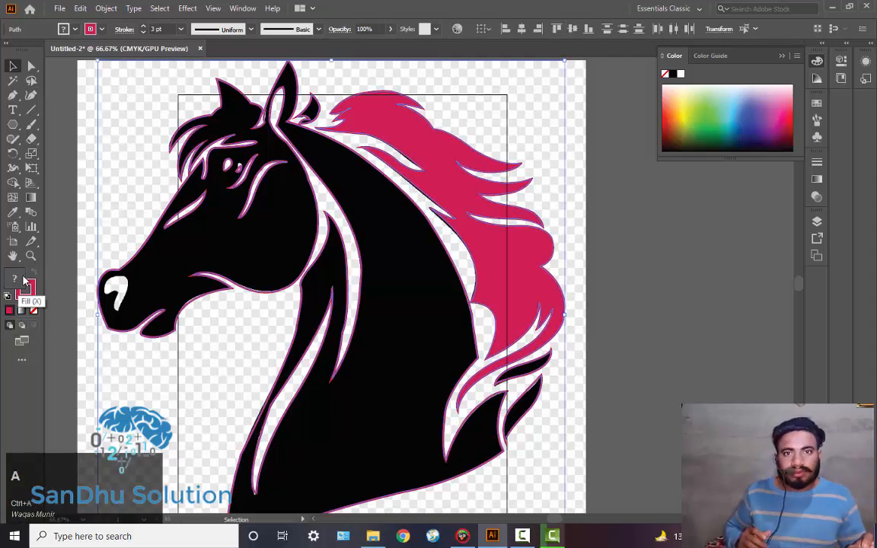
pyautogui.click(20, 280)
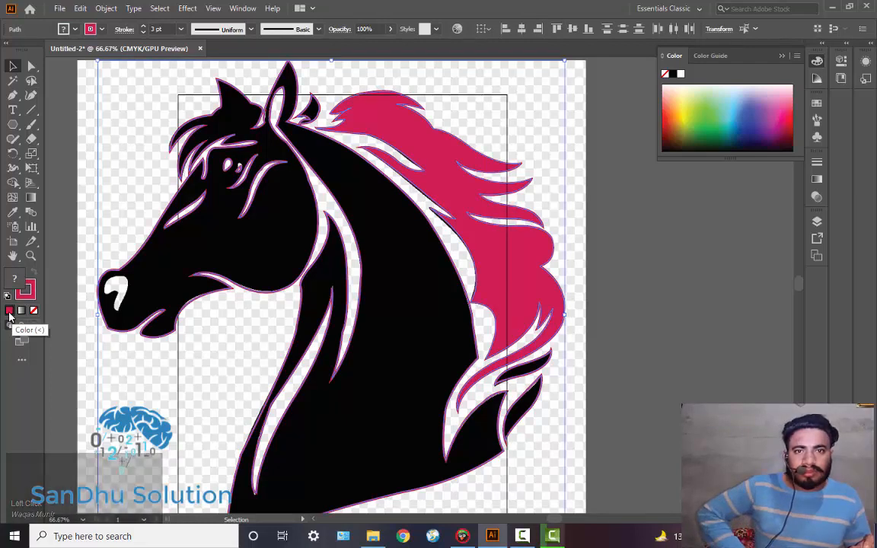
pyautogui.click(9, 314)
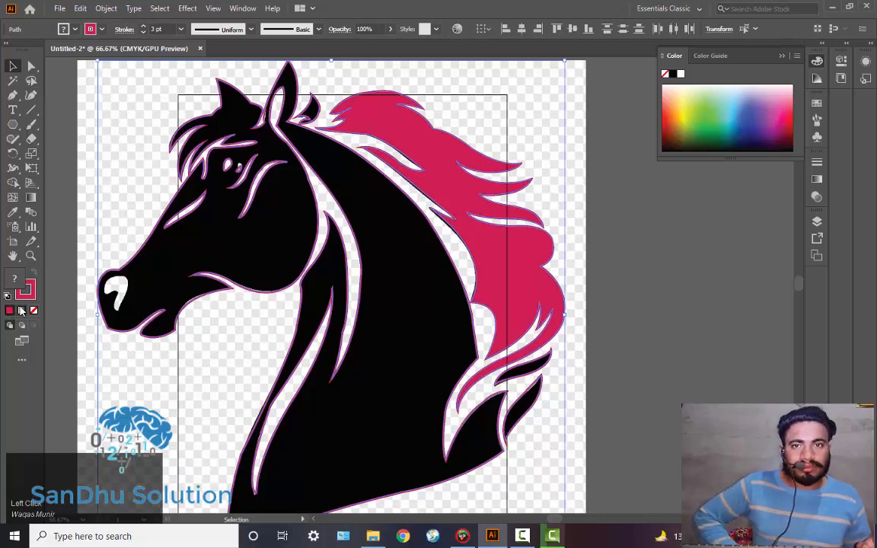
pyautogui.click(24, 284)
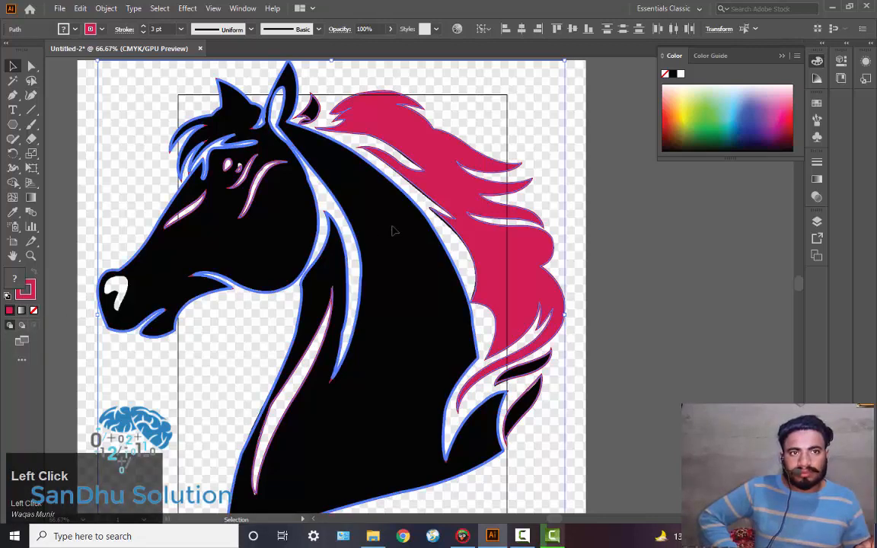
pyautogui.hotkey('ctrl', 'shift', 'a')
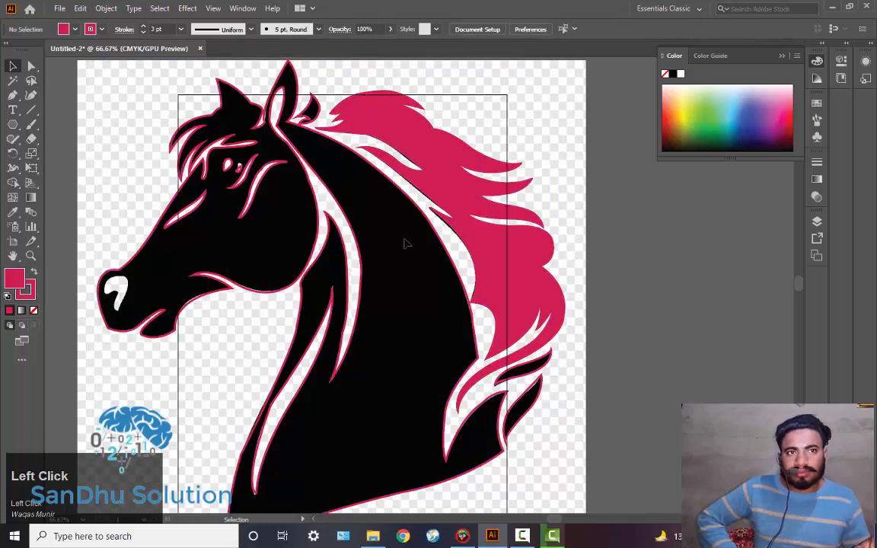
pyautogui.click(10, 312)
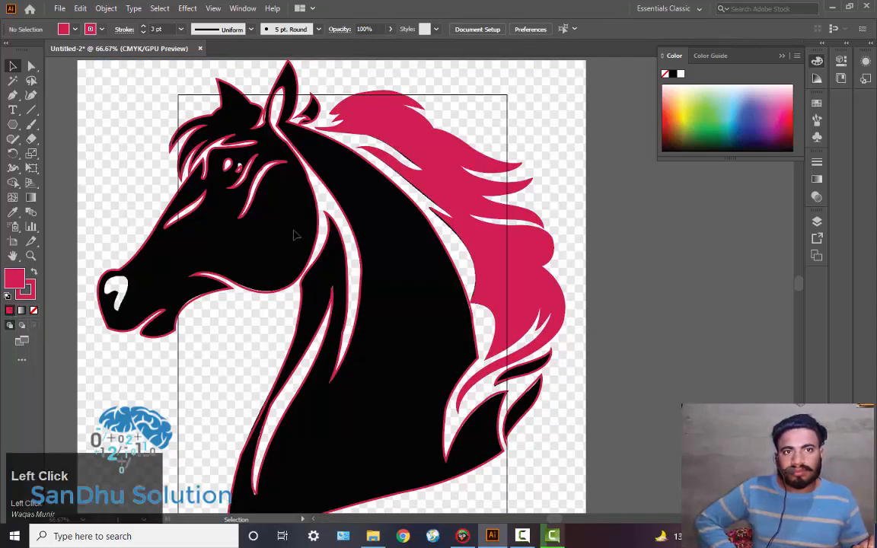
# Try a crimson fill on the isolated main head and neck path, and undo it.
pyautogui.click(320, 217)
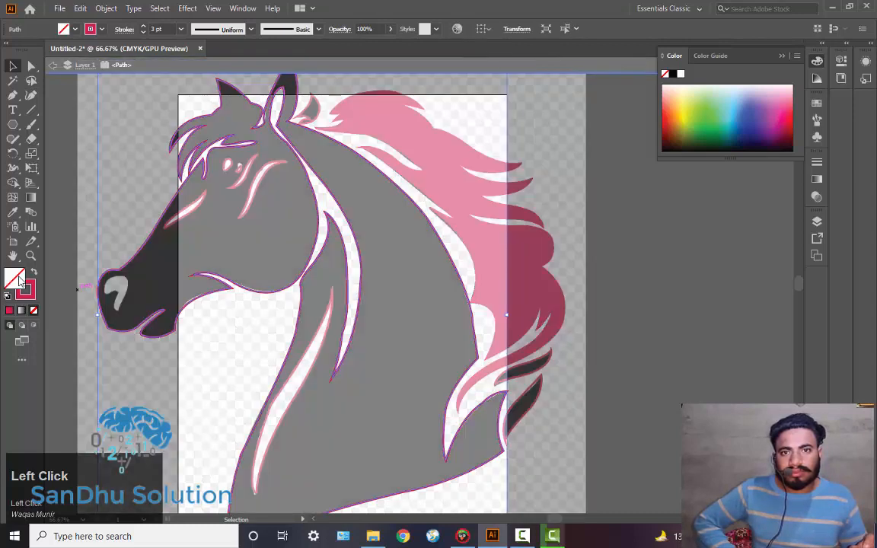
pyautogui.click(9, 312)
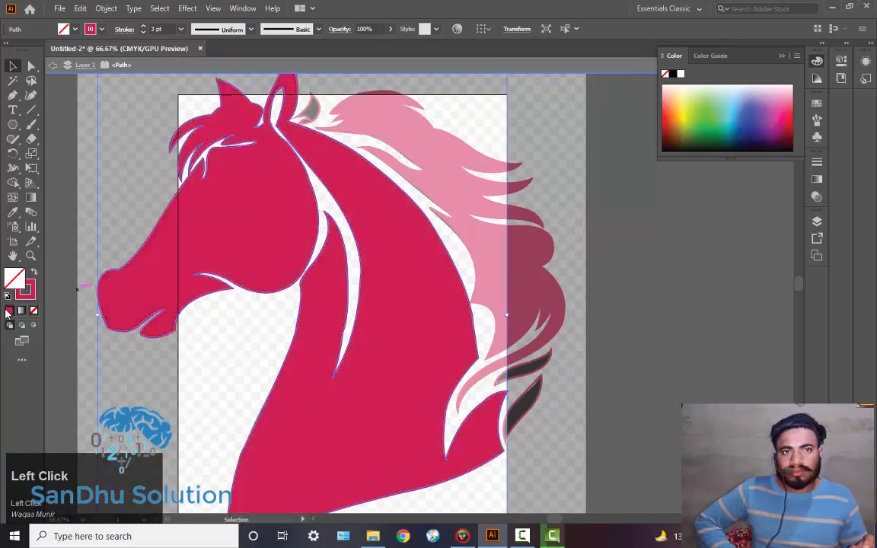
pyautogui.doubleClick(532, 399)
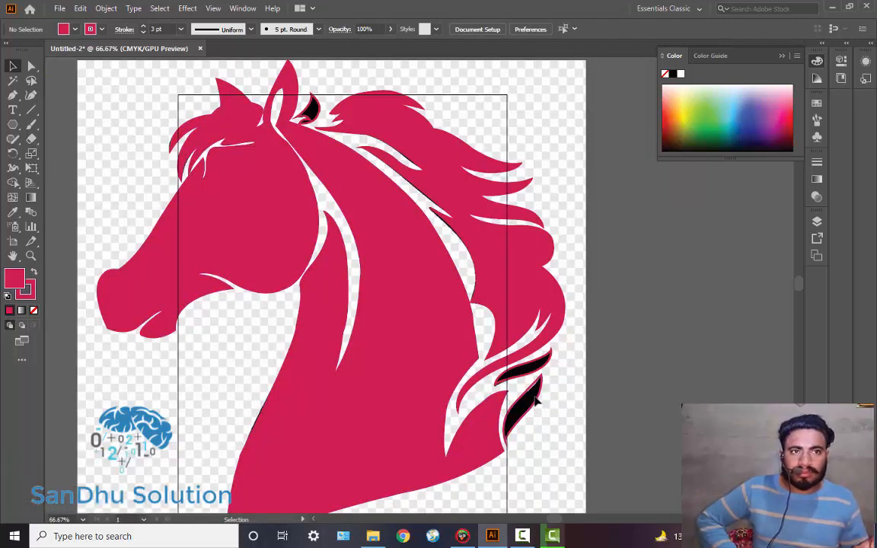
pyautogui.hotkey('ctrl', 'z')
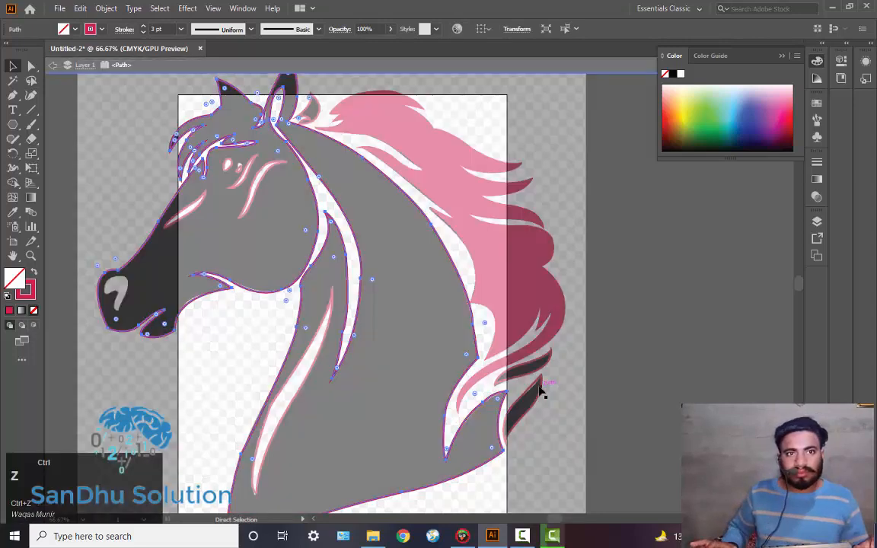
# Isolate the long curved stripe behind the eye, fill it with dark maroon 3F1321, and deselect it.
pyautogui.click(273, 337)
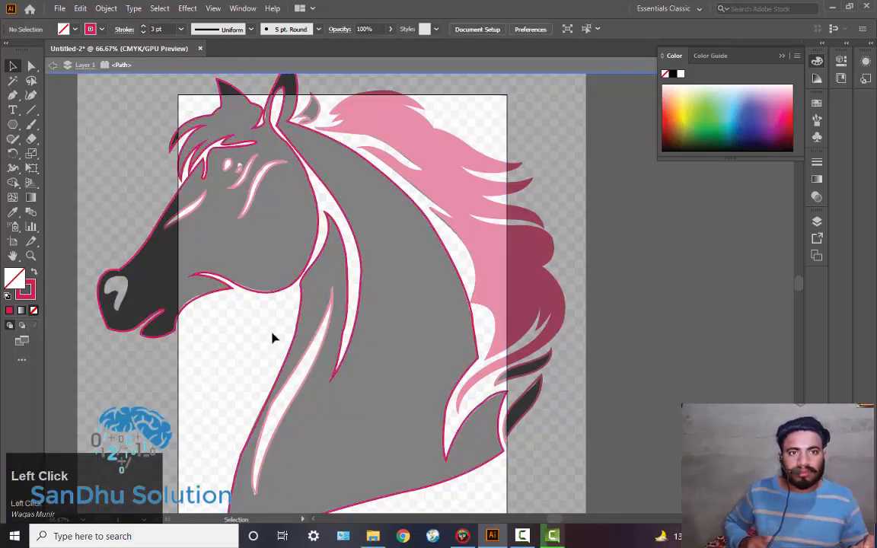
pyautogui.doubleClick(253, 192)
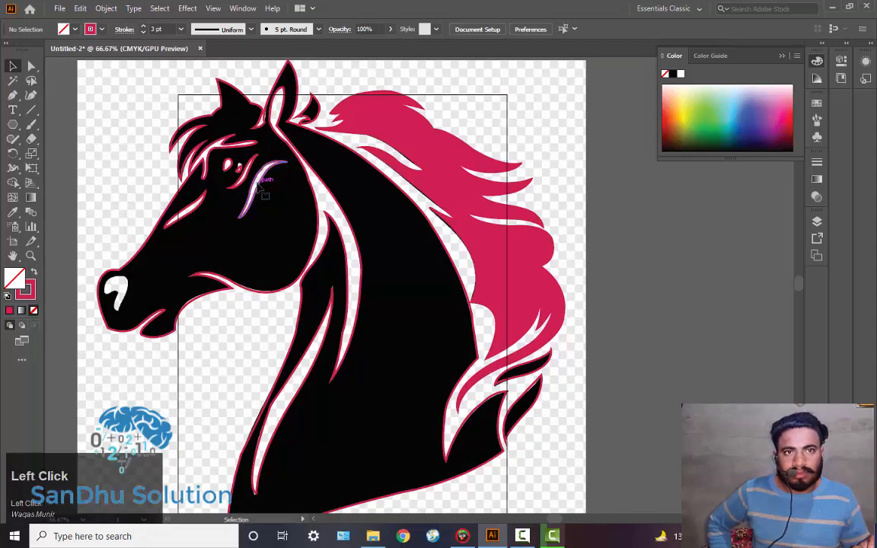
pyautogui.doubleClick(258, 186)
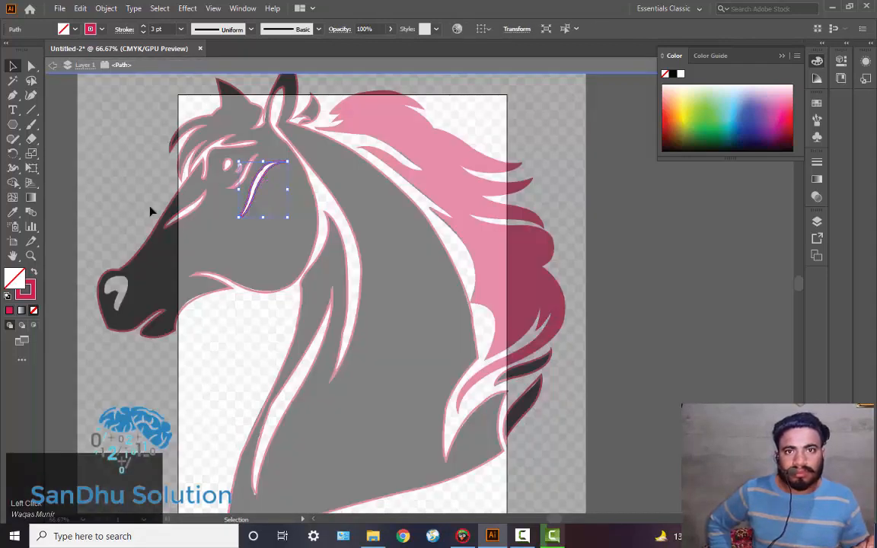
pyautogui.doubleClick(24, 287)
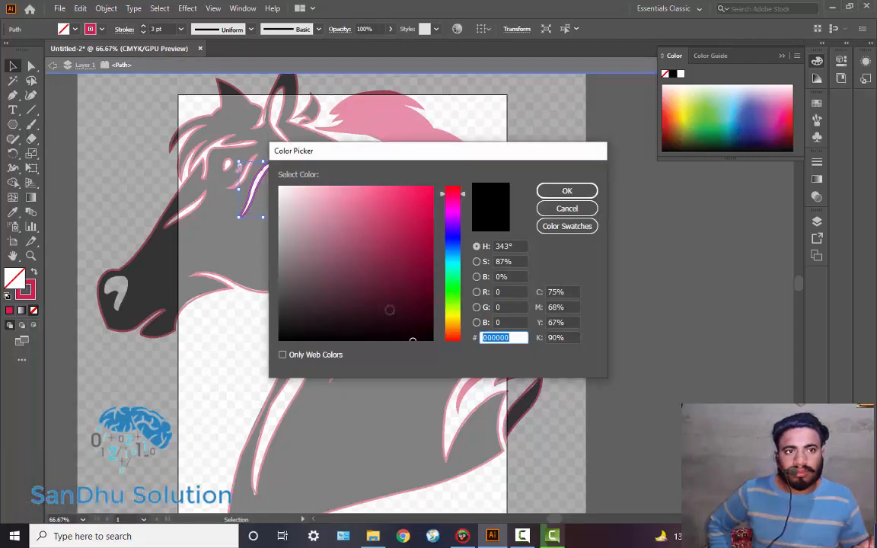
pyautogui.click(387, 302)
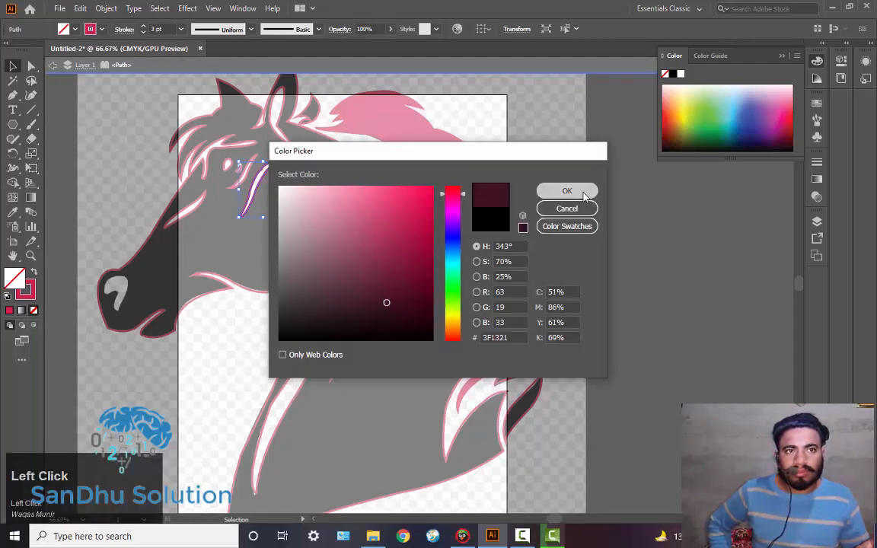
pyautogui.click(568, 191)
pyautogui.click(266, 188)
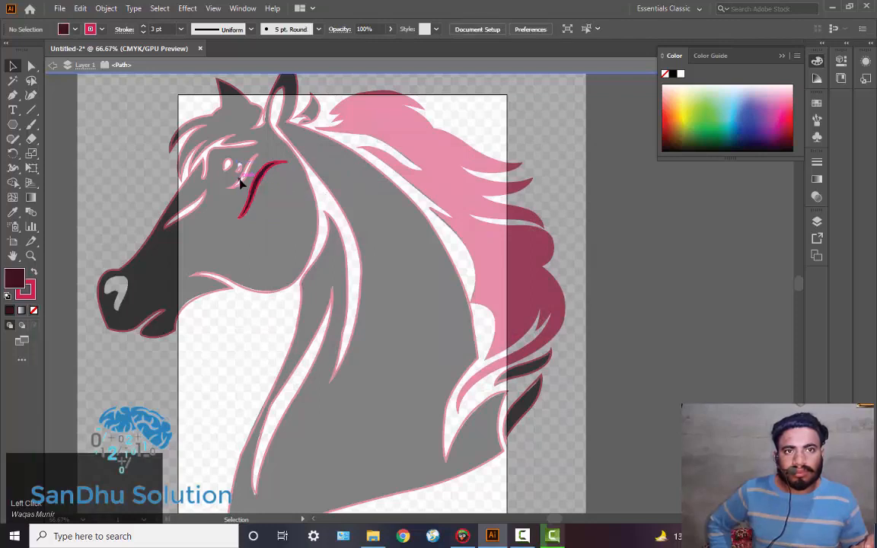
# Fill the short stripe beside the eye and the stripe on the nose with the same dark maroon, and leave isolation mode.
pyautogui.doubleClick(241, 183)
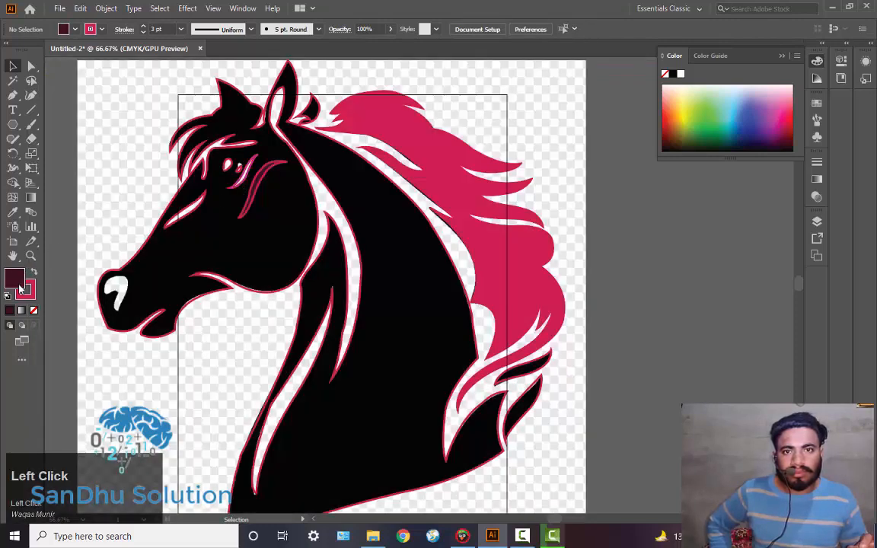
pyautogui.click(16, 281)
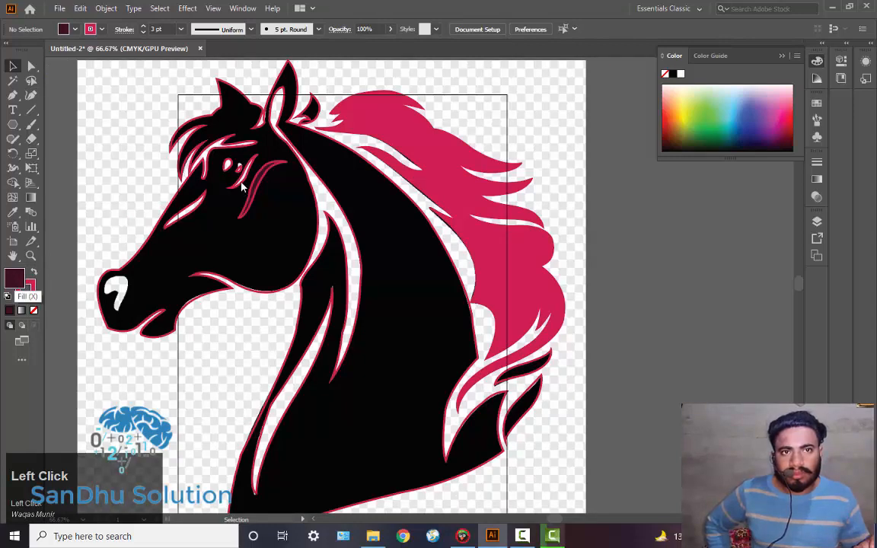
pyautogui.click(577, 209)
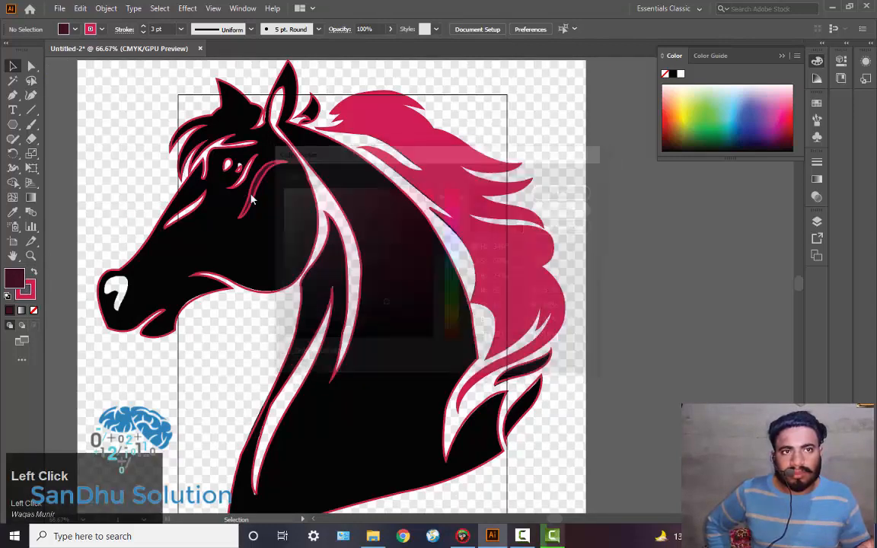
pyautogui.click(10, 310)
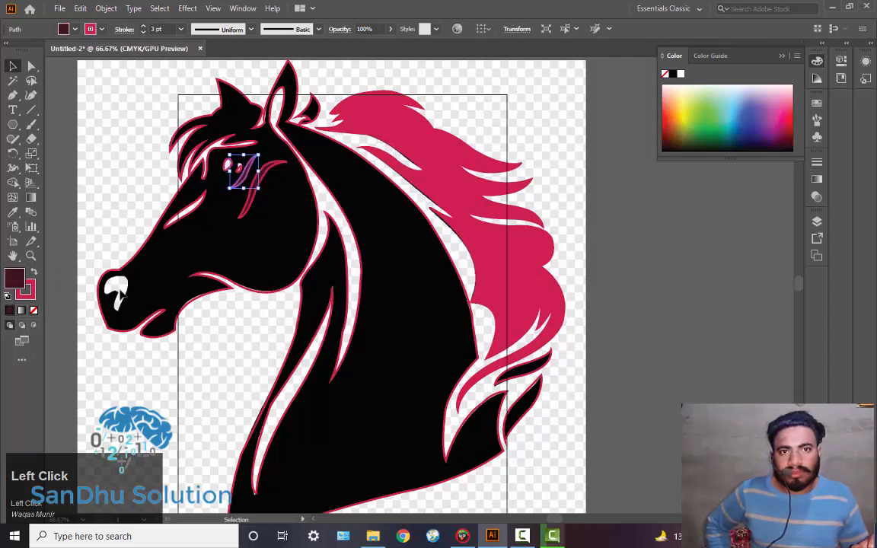
pyautogui.doubleClick(183, 204)
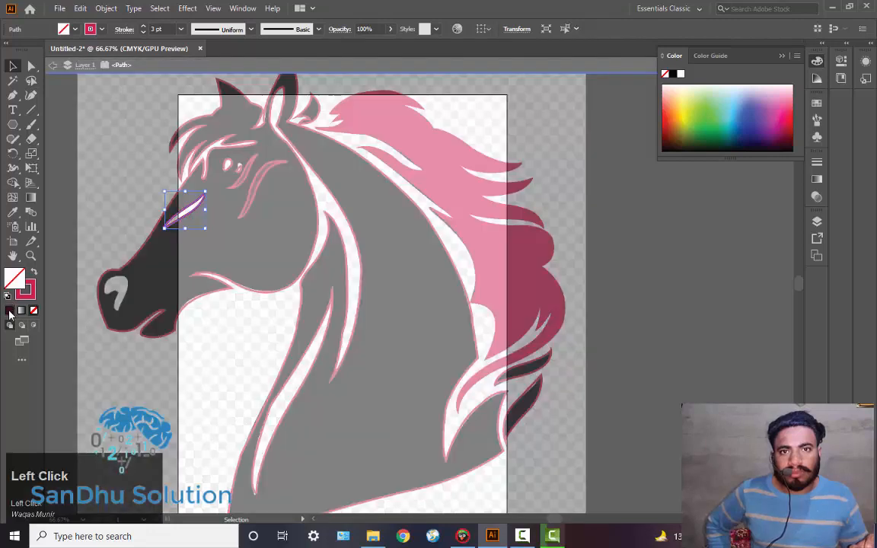
pyautogui.click(9, 311)
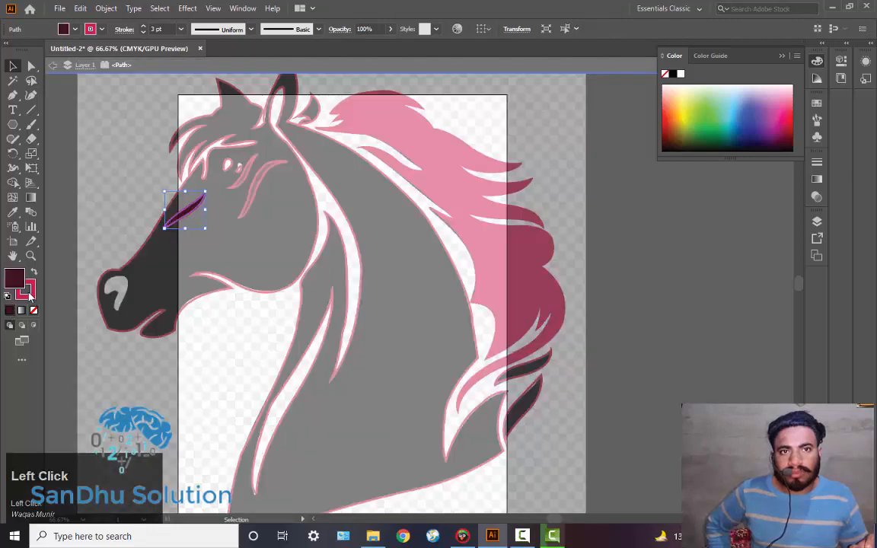
pyautogui.press('Escape')
# Apply the dark maroon fill to the two small eye shapes and the long stripe down the front of the neck.
pyautogui.click(229, 168)
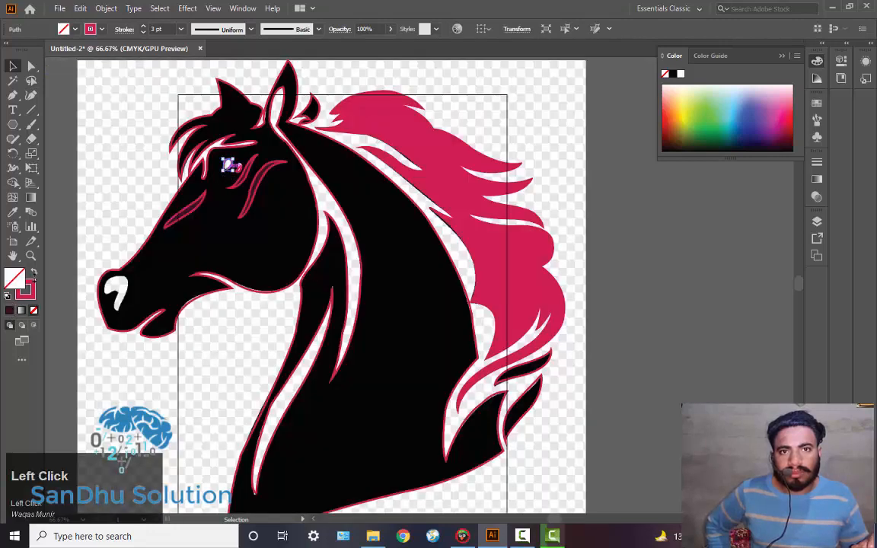
pyautogui.click(10, 310)
pyautogui.moveTo(228, 164); pyautogui.dragTo(238, 169)
pyautogui.click(10, 311)
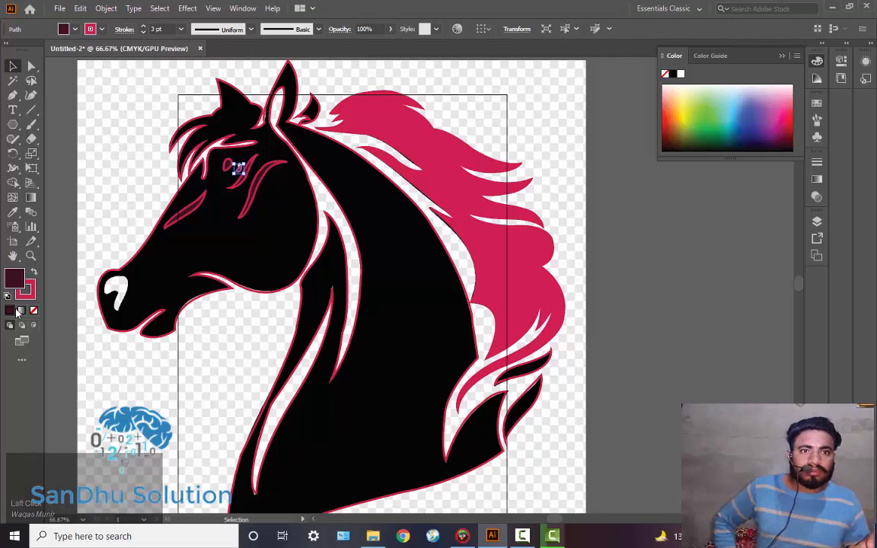
pyautogui.click(288, 413)
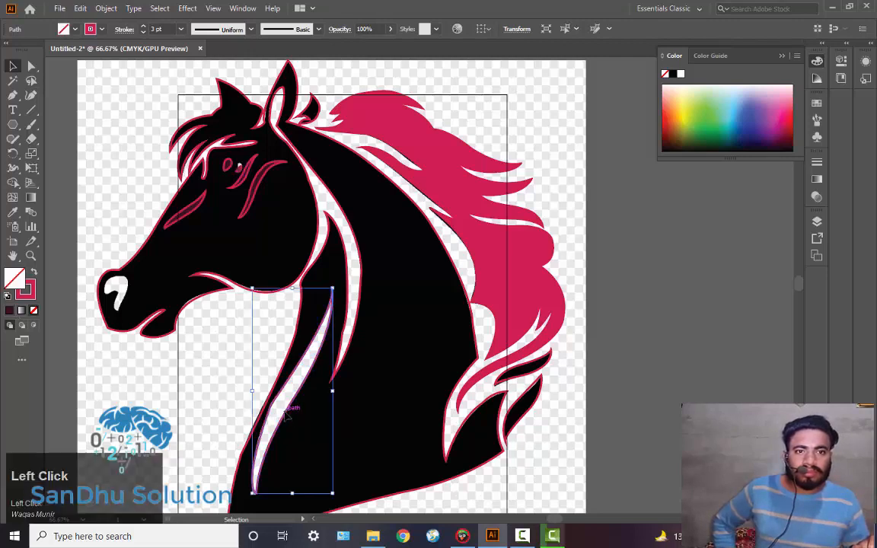
pyautogui.click(10, 311)
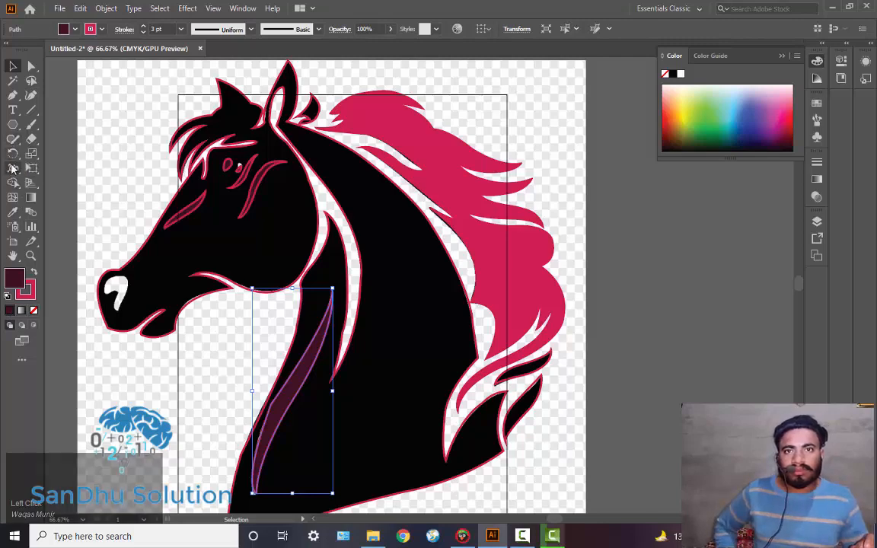
# Start the nostril outline at its front tip with the Pen tool, and undo the trial anchors on its upper edge.
pyautogui.click(12, 95)
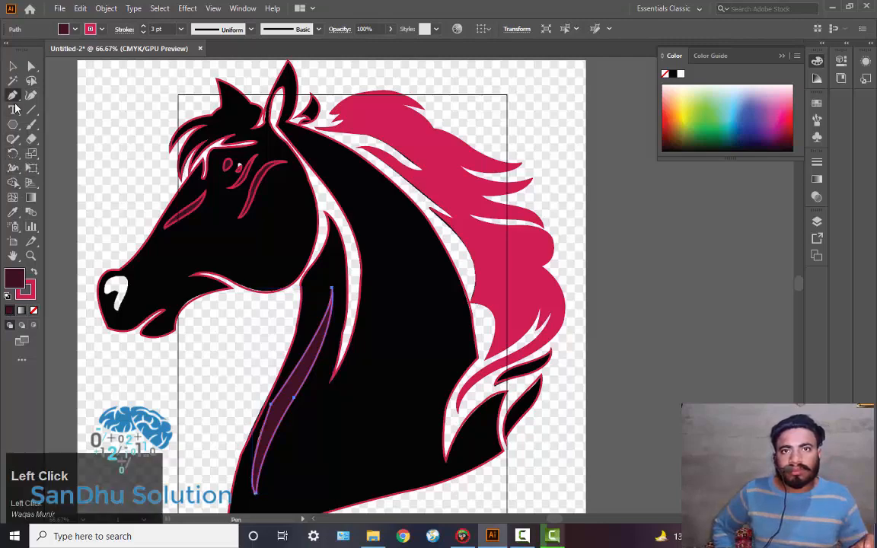
pyautogui.hotkey('ctrl', 'space')
pyautogui.click(114, 291)
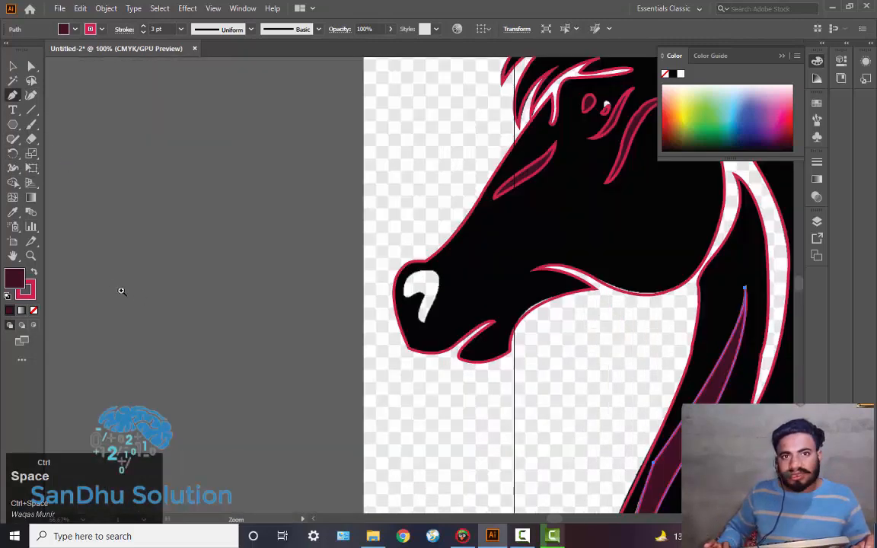
pyautogui.click(395, 282)
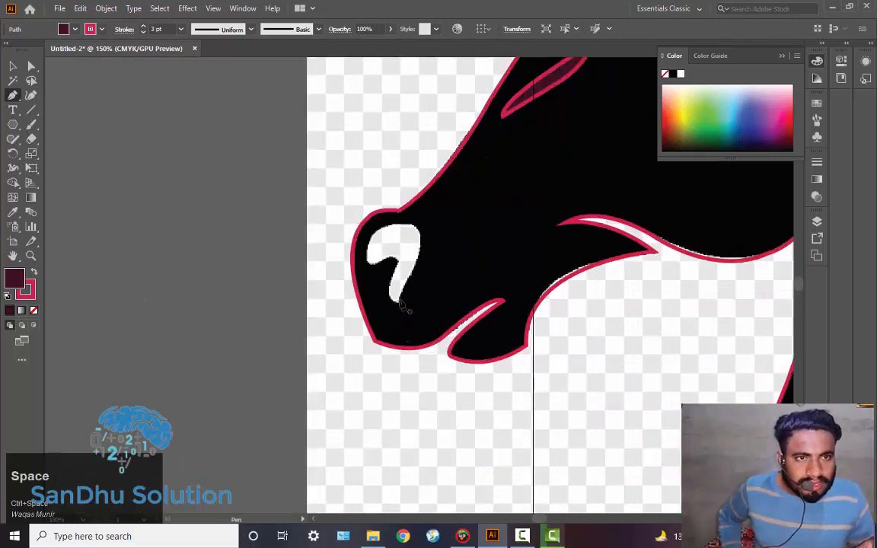
pyautogui.click(369, 260)
pyautogui.hotkey('ctrl', 'z')
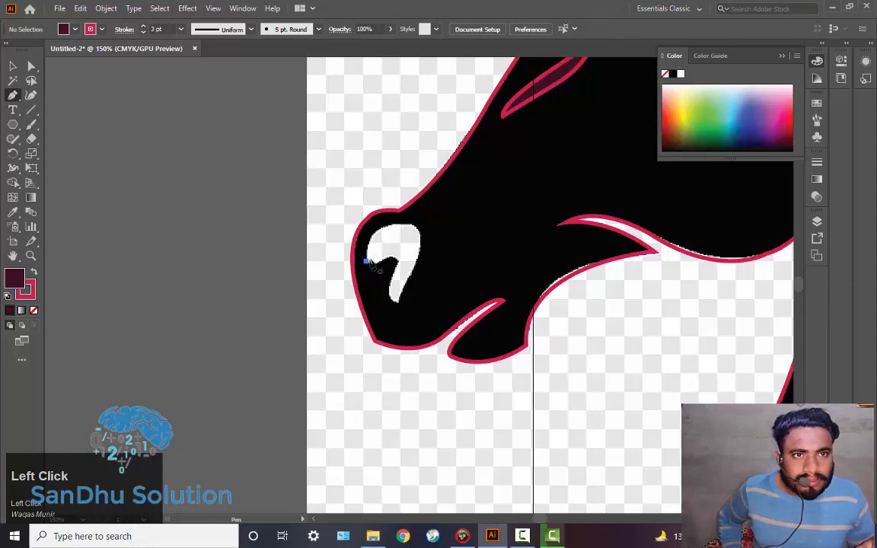
pyautogui.click(403, 229)
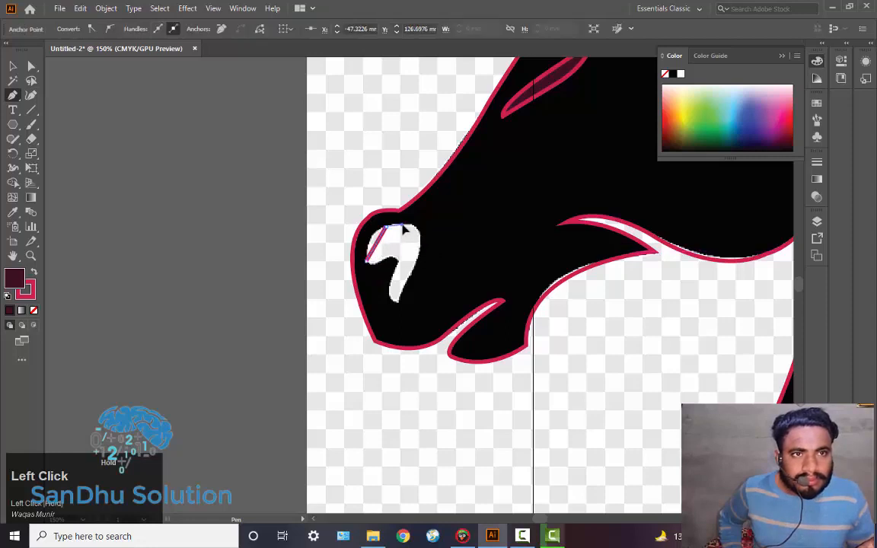
pyautogui.hotkey('ctrl', 'z')
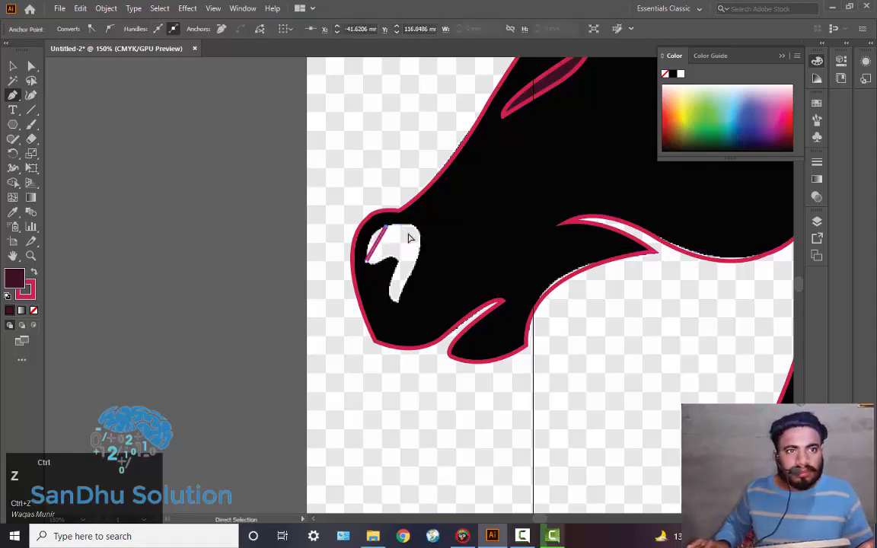
pyautogui.hotkey('ctrl', 'z')
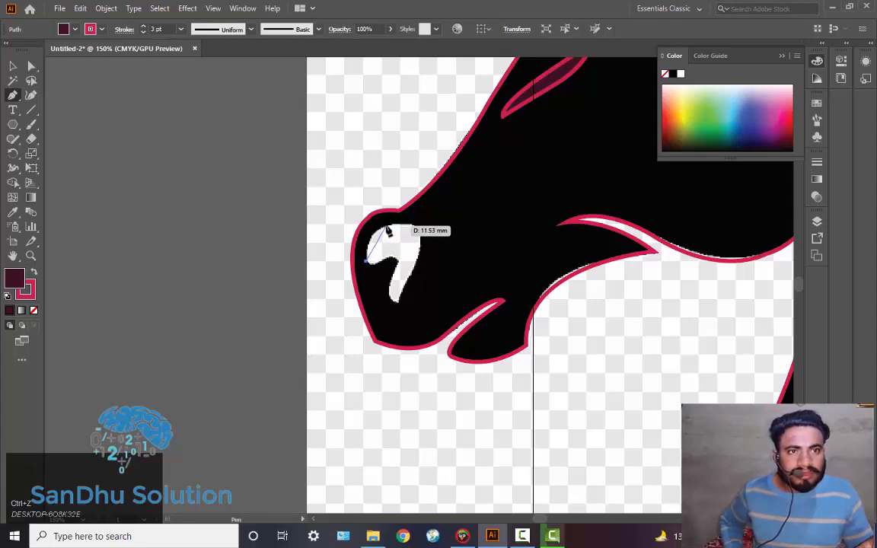
# Trace the nostril's upper edge and rear side down to its lower tip with curved anchors, undoing the stray segment beyond it.
pyautogui.moveTo(387, 226); pyautogui.dragTo(418, 267)
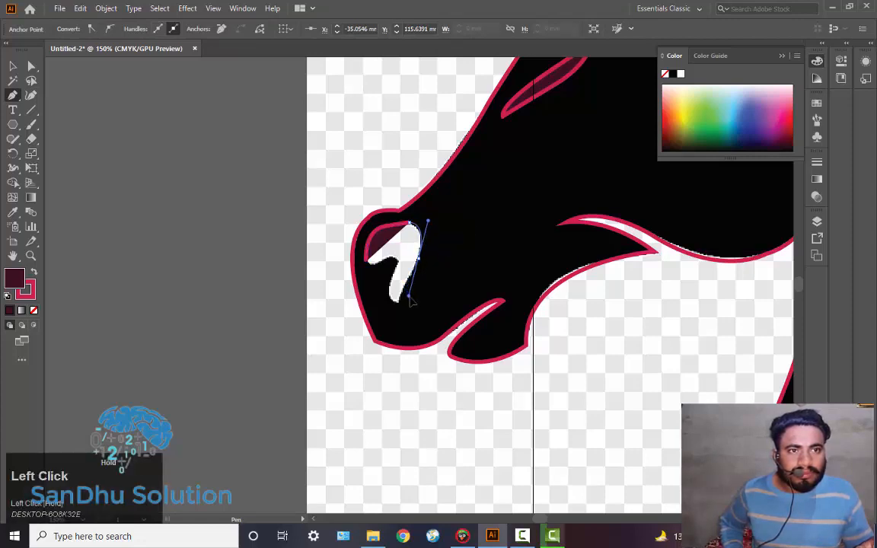
pyautogui.moveTo(410, 302); pyautogui.dragTo(371, 304)
pyautogui.press('ctrl')
pyautogui.hotkey('ctrl', 'z')
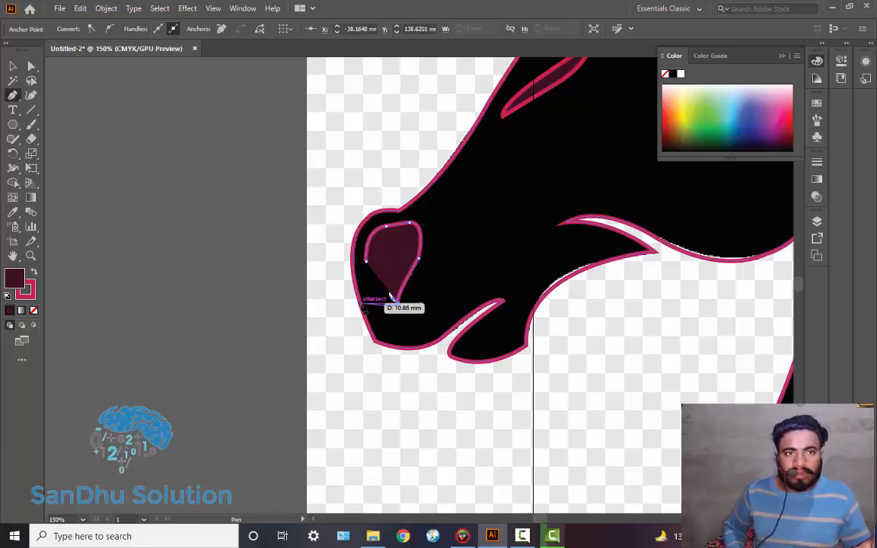
# Trace the nostril's inner edge from the lower tip up to the inner corner, with the path's fill set to none.
pyautogui.moveTo(277, 300); pyautogui.dragTo(397, 266)
pyautogui.click(34, 311)
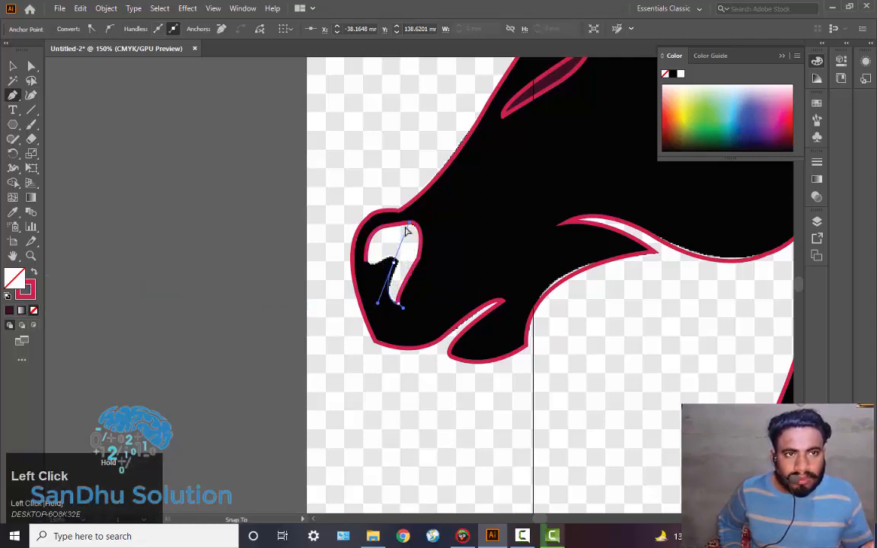
pyautogui.moveTo(405, 227); pyautogui.dragTo(405, 226)
pyautogui.click(405, 226)
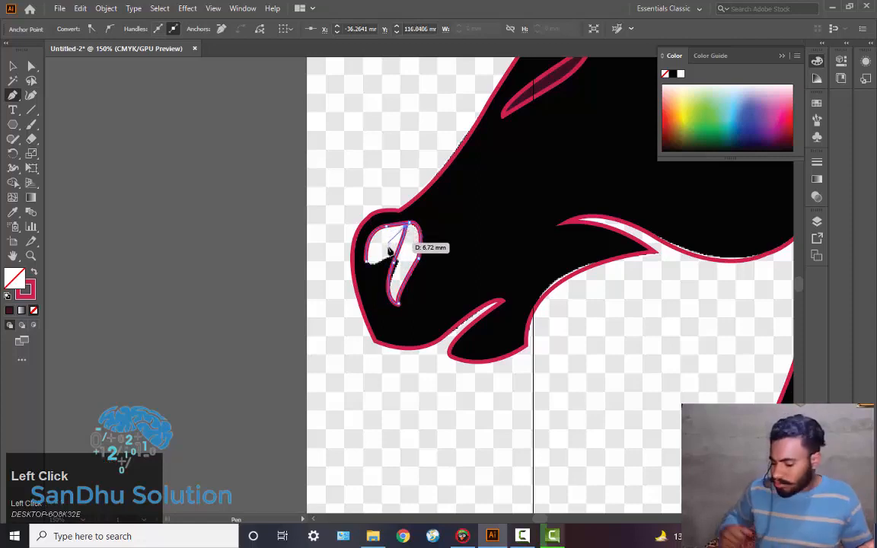
pyautogui.hotkey('ctrl', 'z')
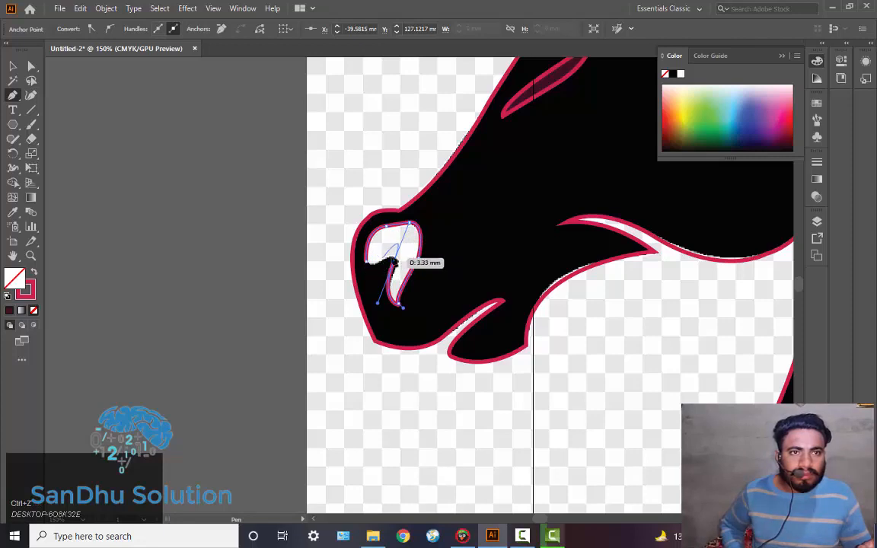
pyautogui.click(393, 262)
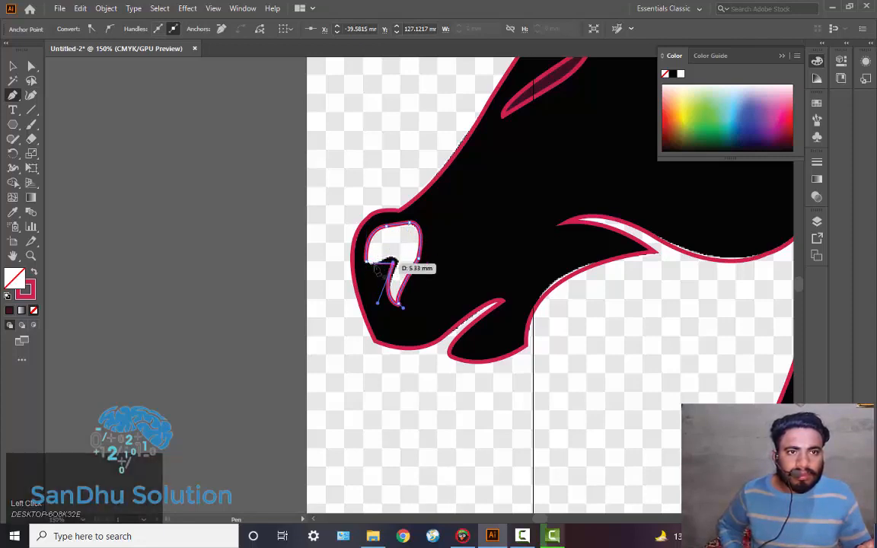
# Continue the nostril outline from the inner corner along its underside, close it at the front tip, and select the finished path.
pyautogui.click(373, 265)
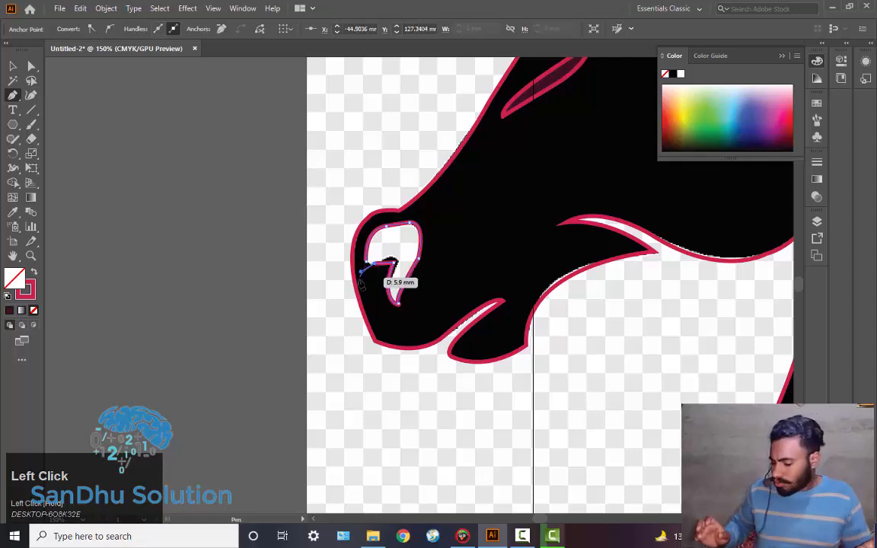
pyautogui.hotkey('ctrl', 'z')
pyautogui.click(393, 263)
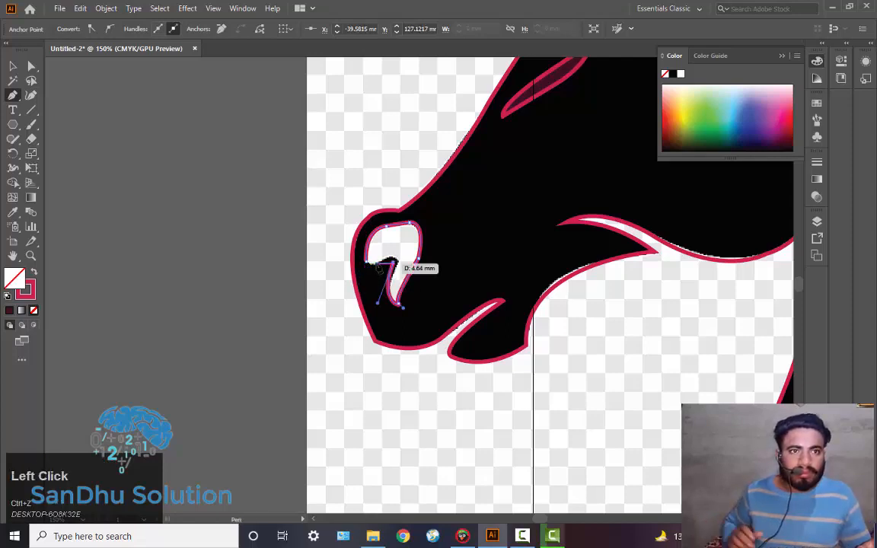
pyautogui.moveTo(376, 264)
pyautogui.mouseDown()
pyautogui.moveTo(355, 277)
pyautogui.moveTo(372, 258)
pyautogui.moveTo(365, 251)
pyautogui.moveTo(371, 259)
pyautogui.mouseUp()
pyautogui.click(371, 263)
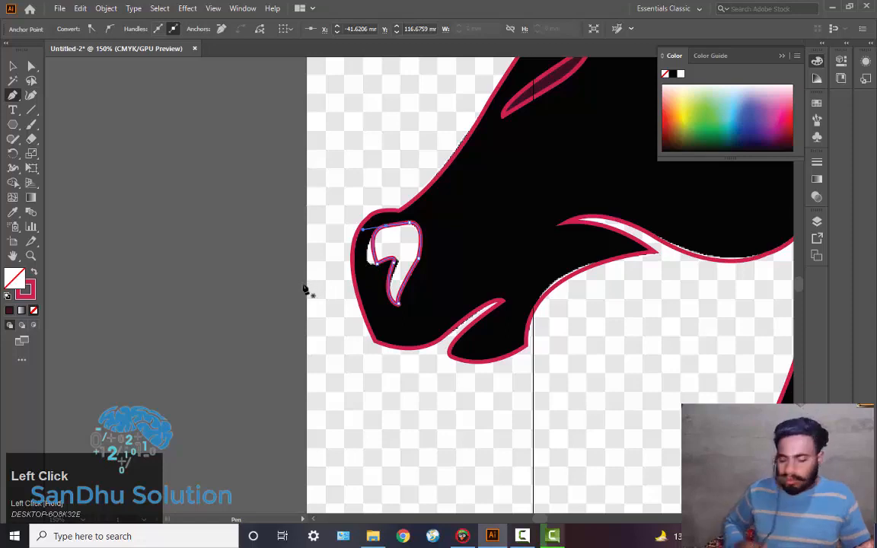
pyautogui.hotkey('ctrl', 'z')
pyautogui.hotkey('ctrl', 'z')
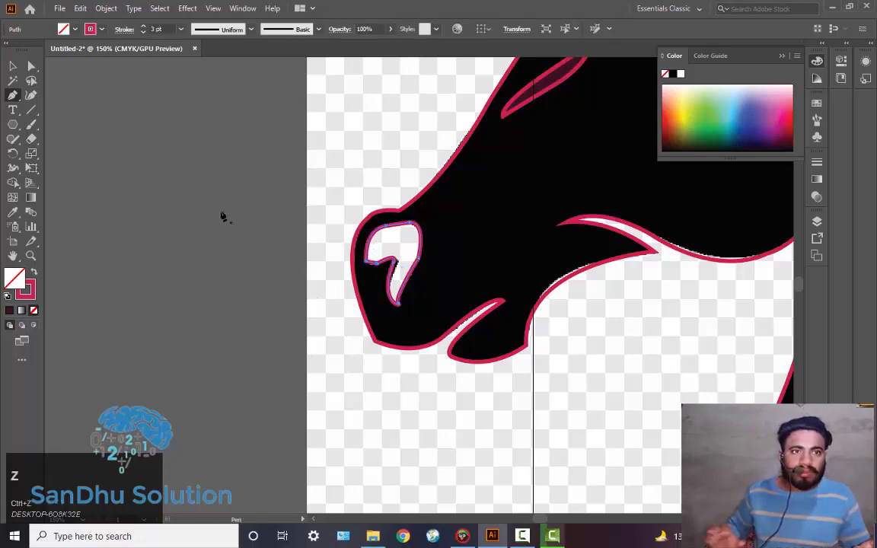
pyautogui.doubleClick(13, 67)
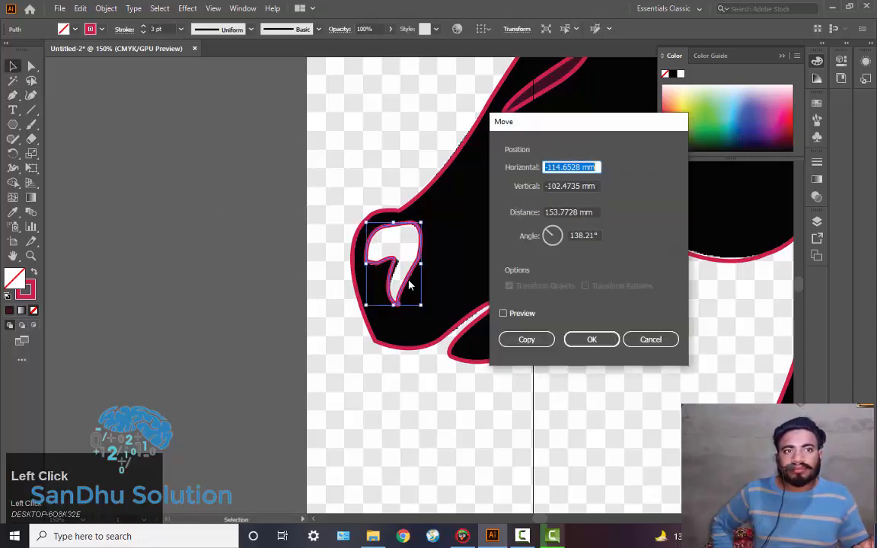
pyautogui.click(651, 340)
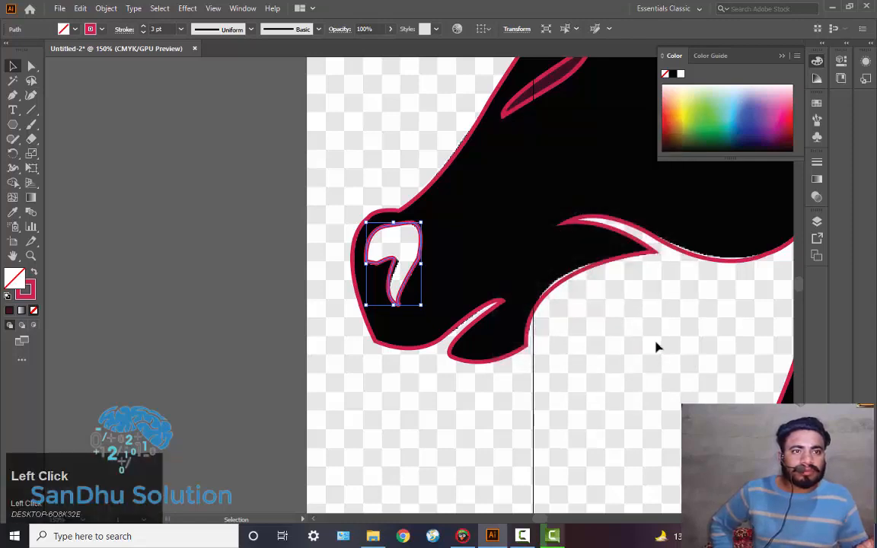
# Fill the traced nostril shape with dark maroon and deselect it.
pyautogui.click(143, 237)
pyautogui.click(10, 312)
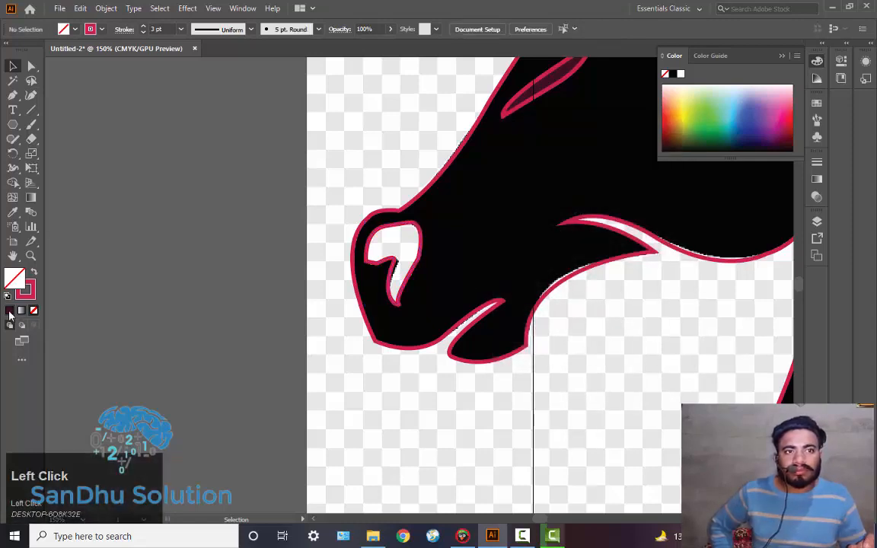
pyautogui.click(423, 264)
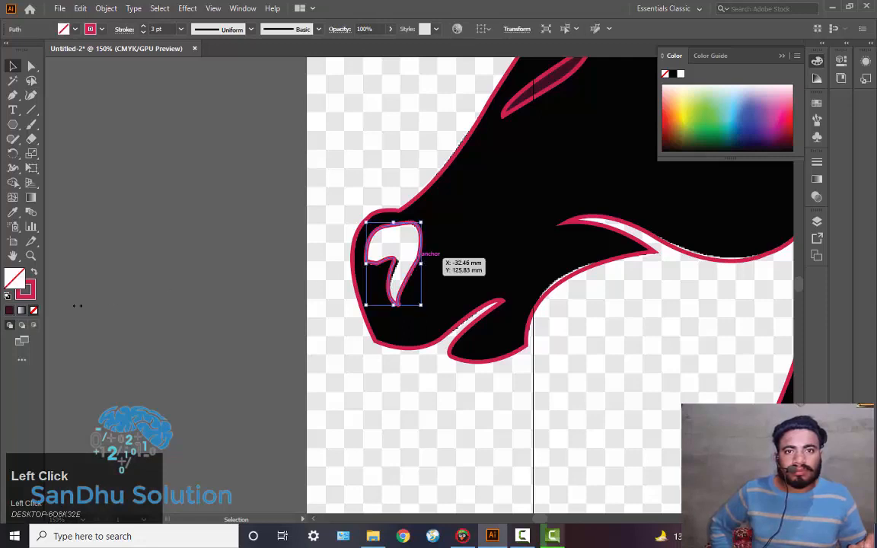
pyautogui.click(12, 313)
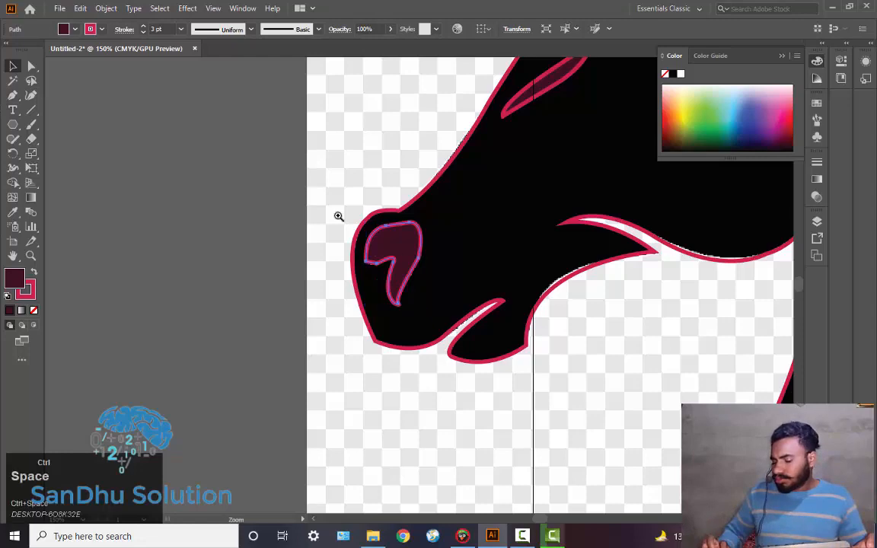
pyautogui.keyDown('ctrl'); pyautogui.keyDown('alt'); pyautogui.click(534, 253); pyautogui.keyUp('alt'); pyautogui.keyUp('ctrl')
pyautogui.keyDown('ctrl'); pyautogui.keyDown('alt'); pyautogui.click(535, 253); pyautogui.keyUp('alt'); pyautogui.keyUp('ctrl')
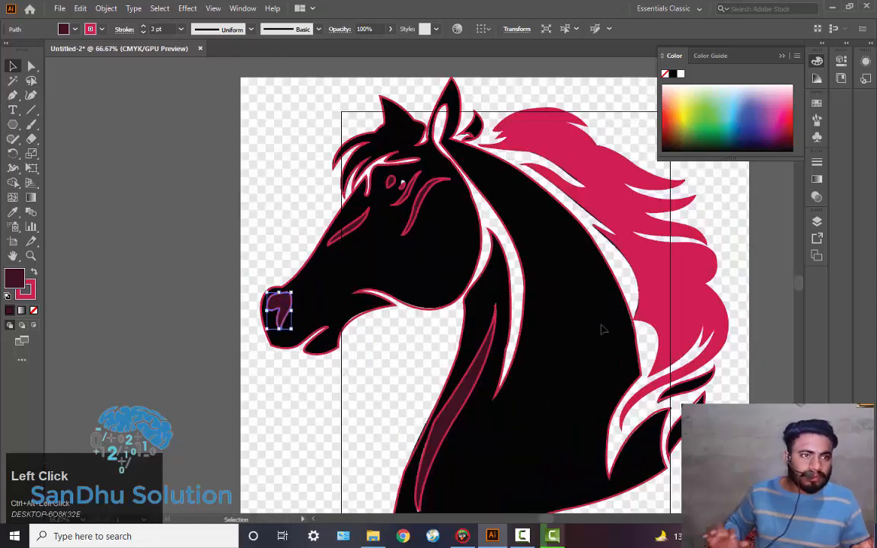
pyautogui.click(229, 323)
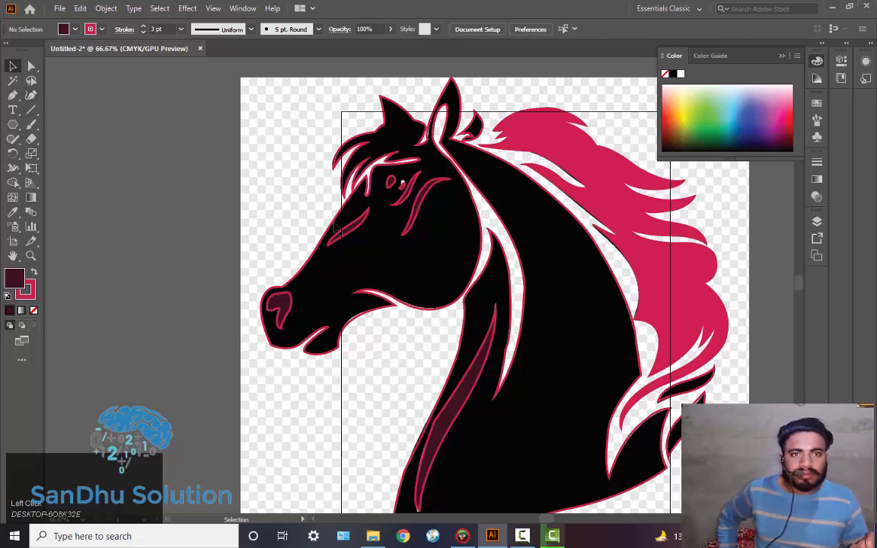
# Fill the horse's main head-and-neck outline with the crimson of the mane.
pyautogui.click(583, 163)
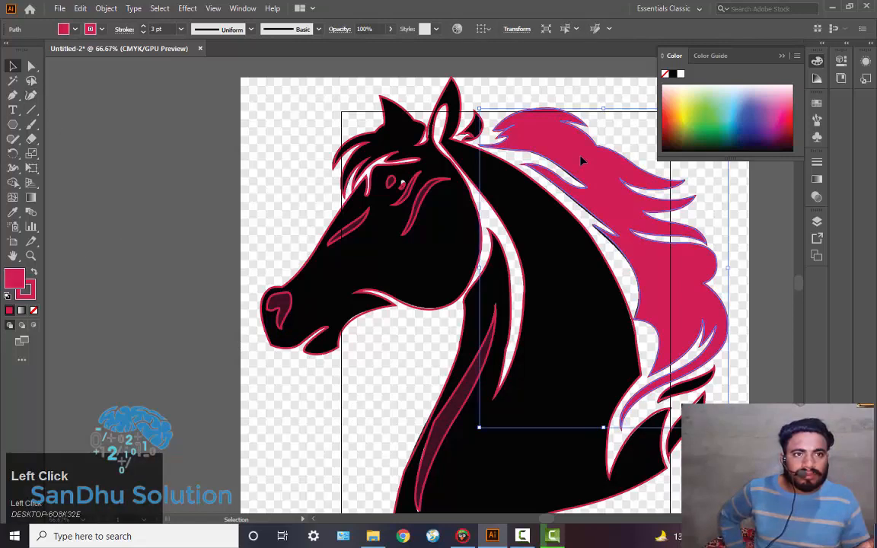
pyautogui.click(625, 297)
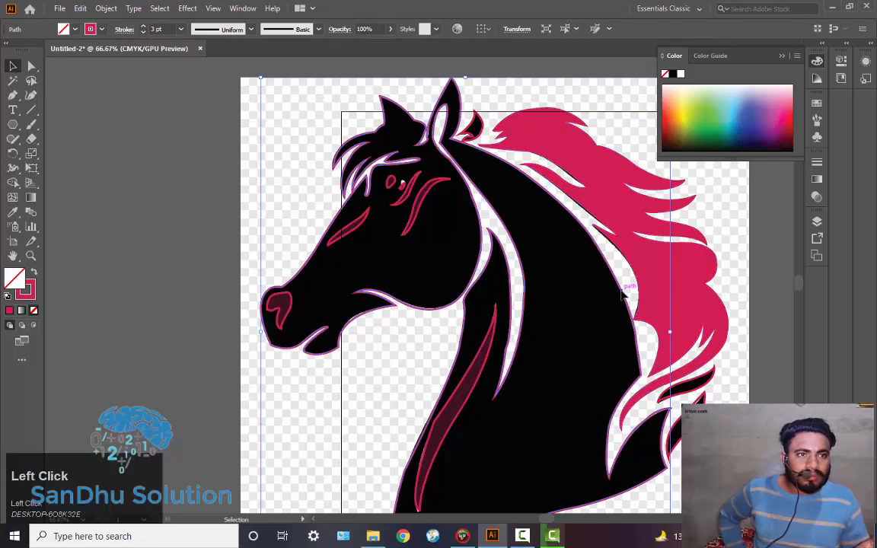
pyautogui.click(9, 311)
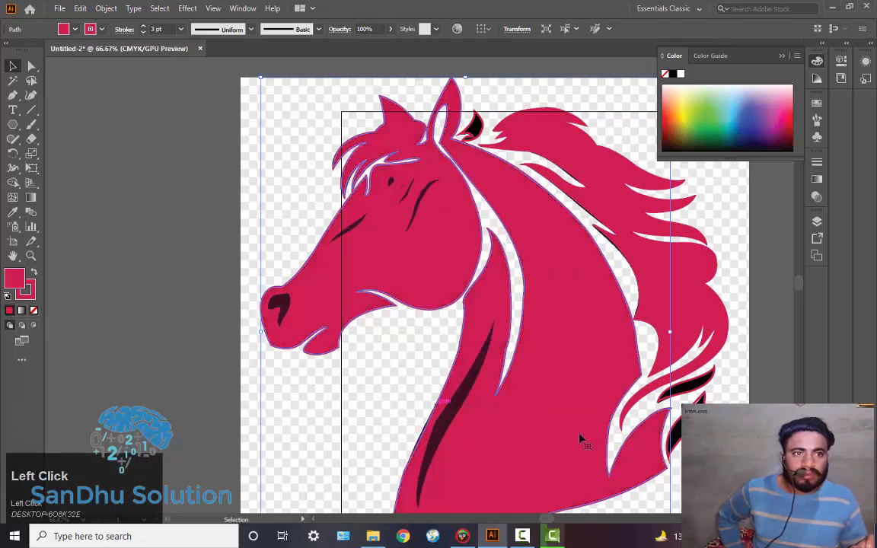
# Fill the two small unfilled strands below the mane's lower end with crimson.
pyautogui.doubleClick(688, 425)
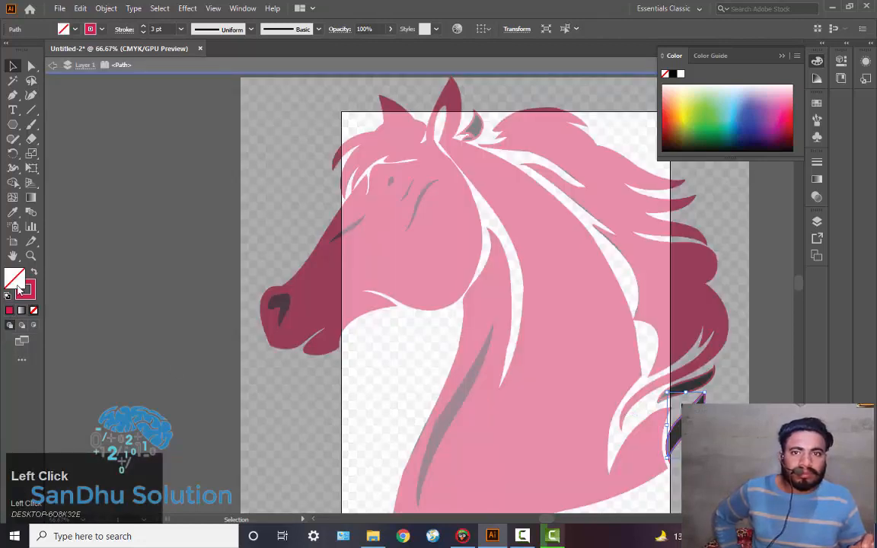
pyautogui.click(9, 311)
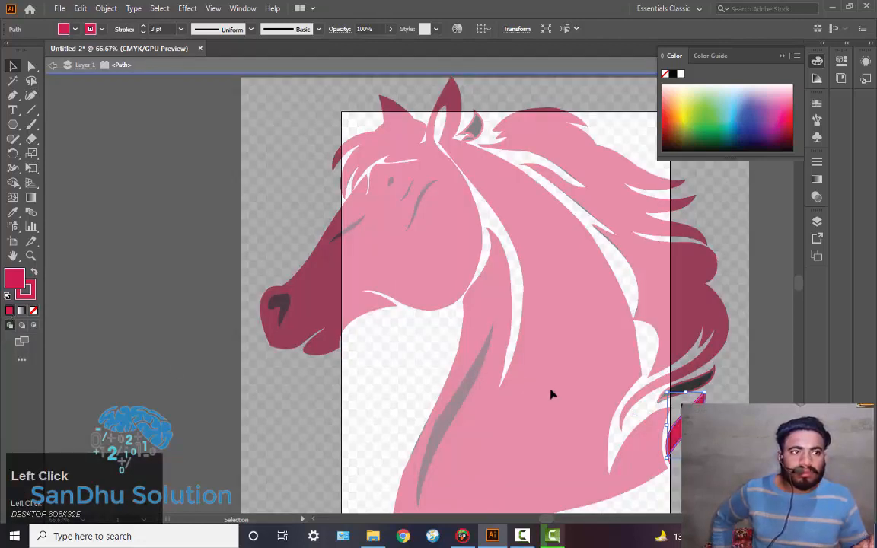
pyautogui.doubleClick(716, 387)
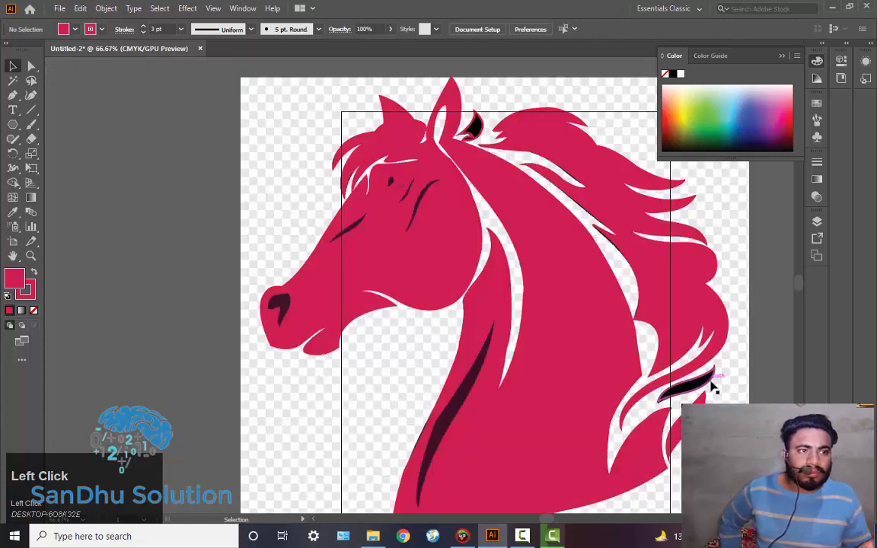
pyautogui.click(714, 387)
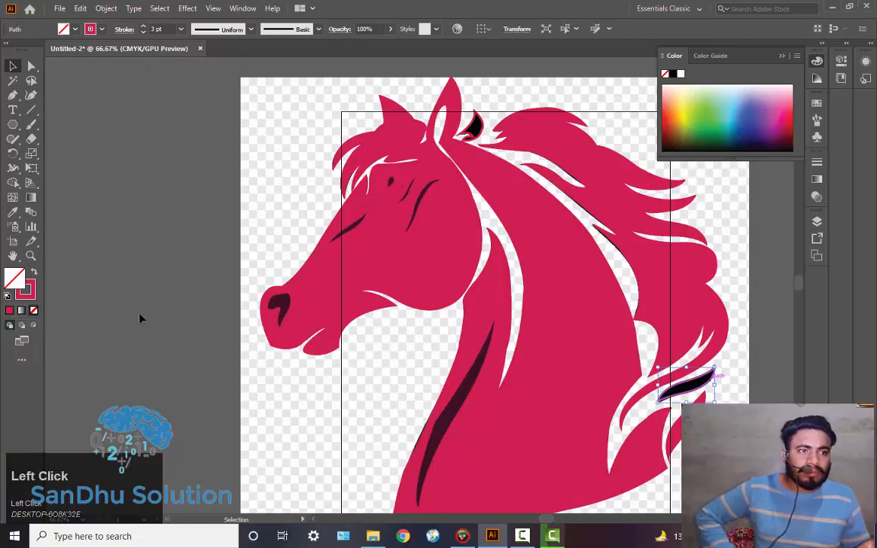
pyautogui.click(9, 310)
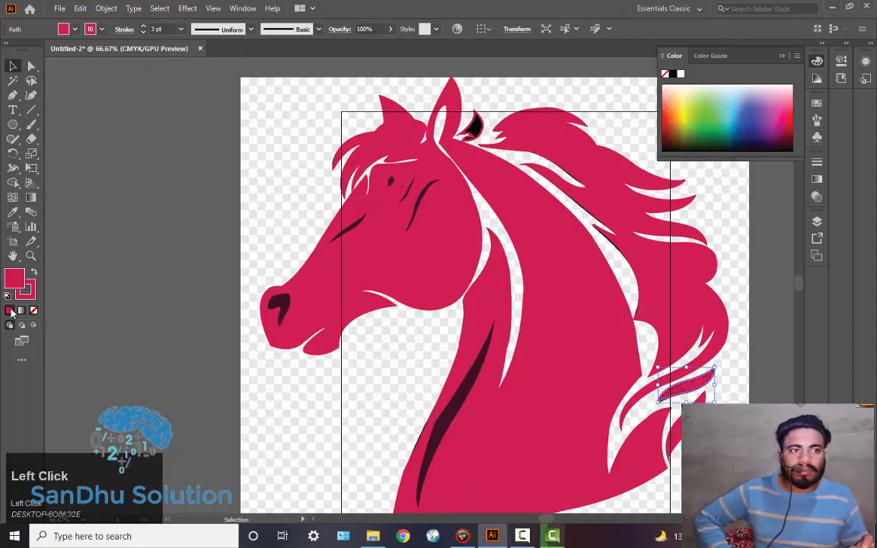
# Fill the small hair tuft behind the ear with crimson and deselect it.
pyautogui.click(477, 125)
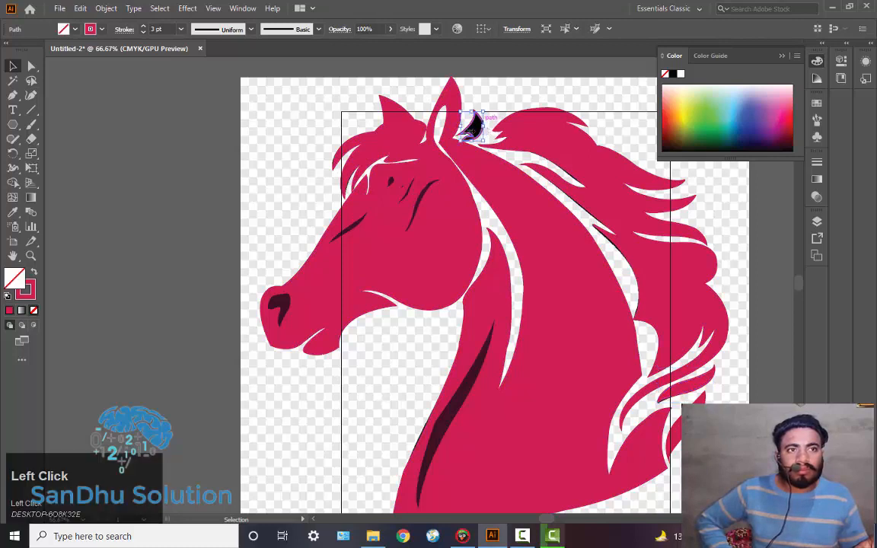
pyautogui.click(10, 311)
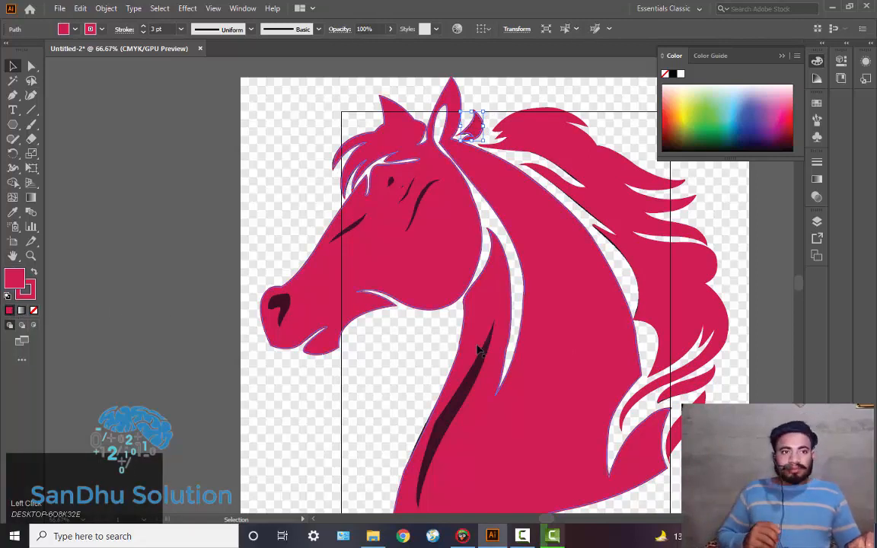
pyautogui.click(449, 357)
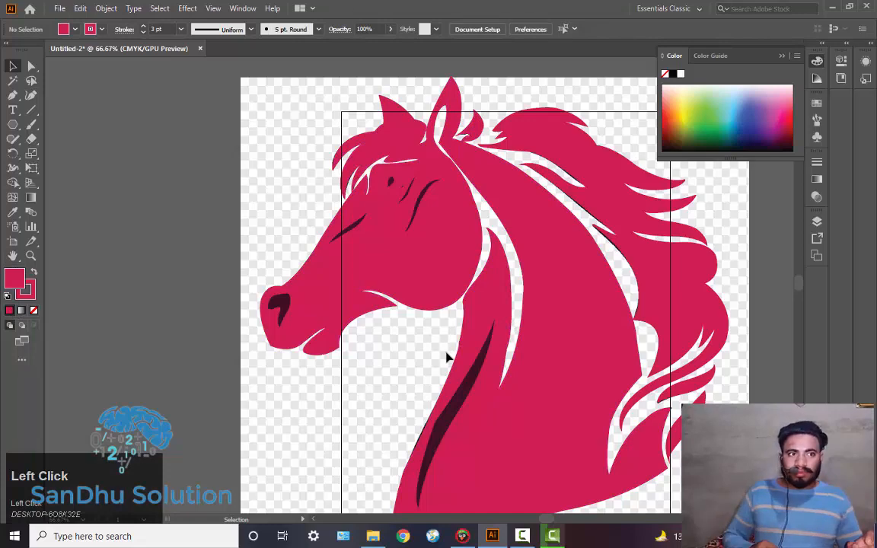
# Group all the traced horse shapes and move the group to the left, partly off the black artwork.
pyautogui.hotkey('ctrl', 'a')
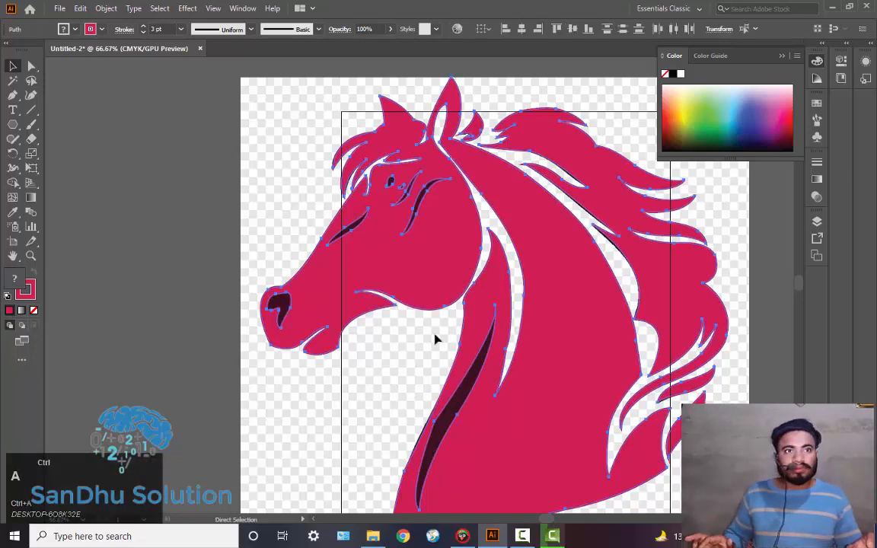
pyautogui.press('v')
pyautogui.click(116, 9)
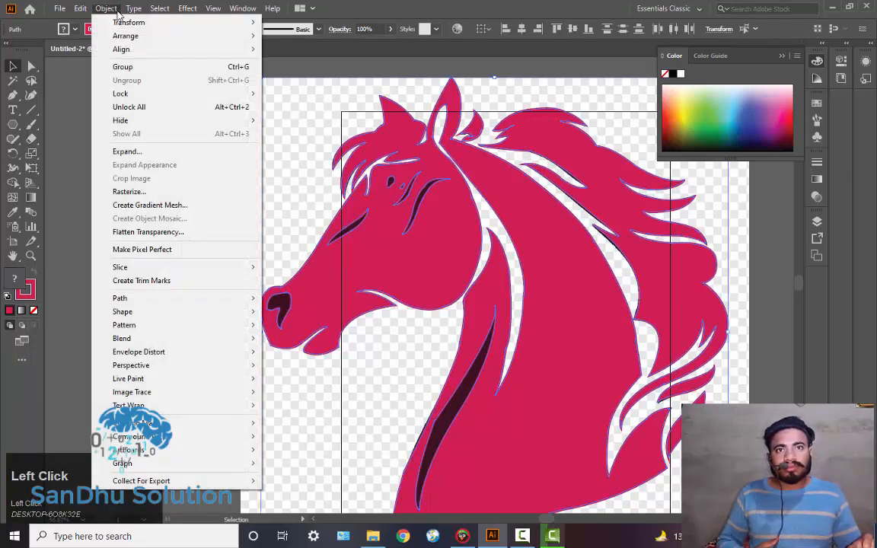
pyautogui.click(123, 65)
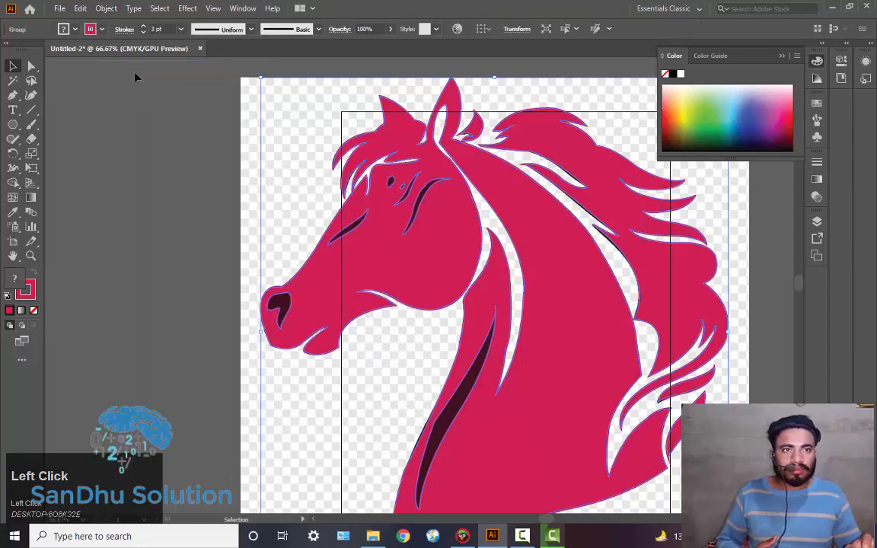
pyautogui.moveTo(428, 248); pyautogui.dragTo(199, 232)
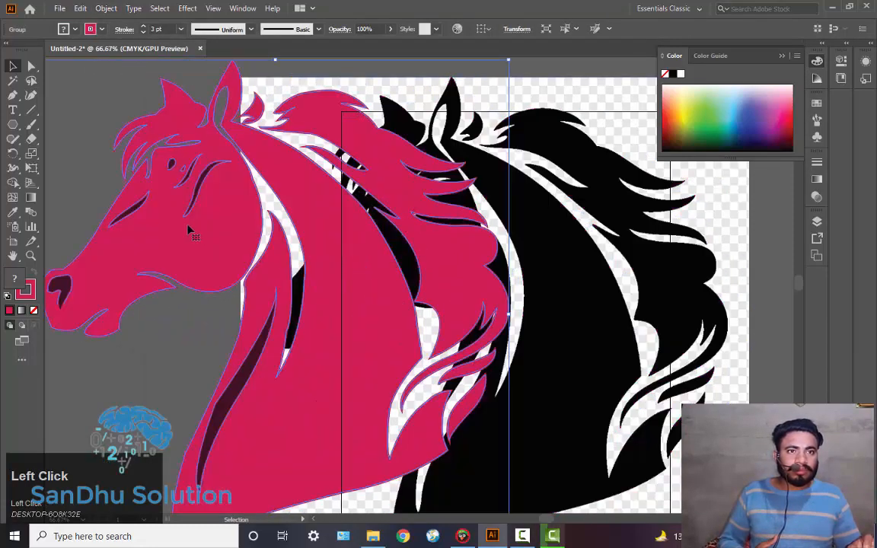
# Isolate the horse group, try moving its head-and-neck shape to the other side of the black artwork, and undo the move.
pyautogui.doubleClick(199, 232)
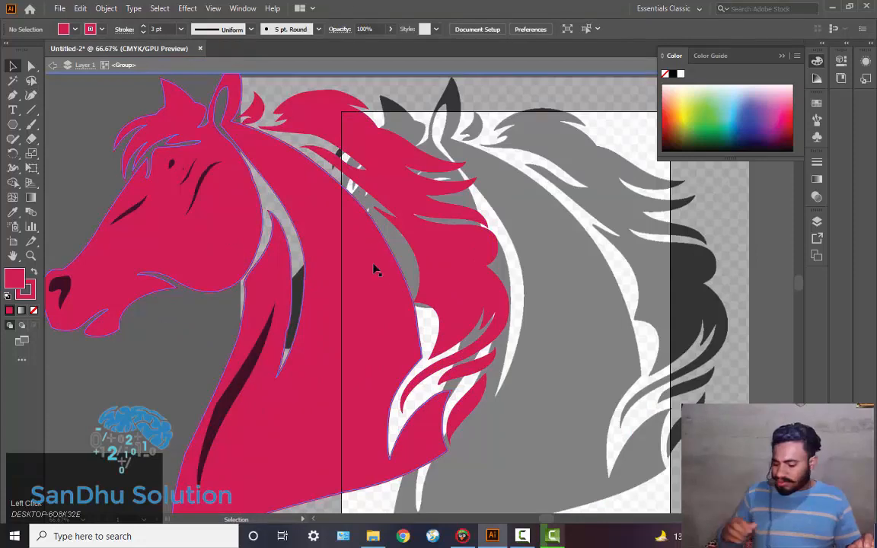
pyautogui.keyDown('ctrl'); pyautogui.keyDown('alt'); pyautogui.click(456, 274); pyautogui.keyUp('alt'); pyautogui.keyUp('ctrl')
pyautogui.keyDown('ctrl'); pyautogui.keyDown('alt'); pyautogui.click(459, 276); pyautogui.keyUp('alt'); pyautogui.keyUp('ctrl')
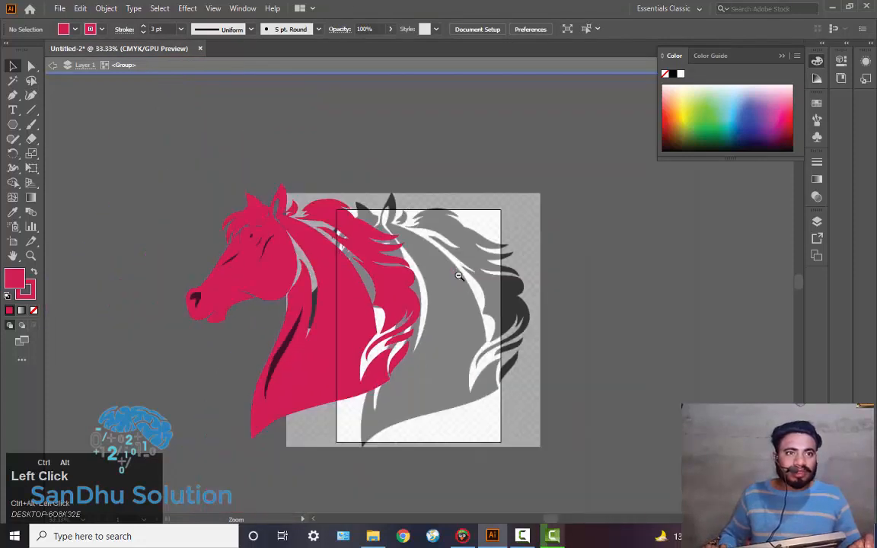
pyautogui.keyDown('ctrl'); pyautogui.keyDown('alt'); pyautogui.click(459, 275); pyautogui.keyUp('alt'); pyautogui.keyUp('ctrl')
pyautogui.keyDown('ctrl'); pyautogui.keyDown('alt'); pyautogui.click(458, 276); pyautogui.keyUp('alt'); pyautogui.keyUp('ctrl')
pyautogui.keyDown('ctrl'); pyautogui.click(397, 291); pyautogui.keyUp('ctrl')
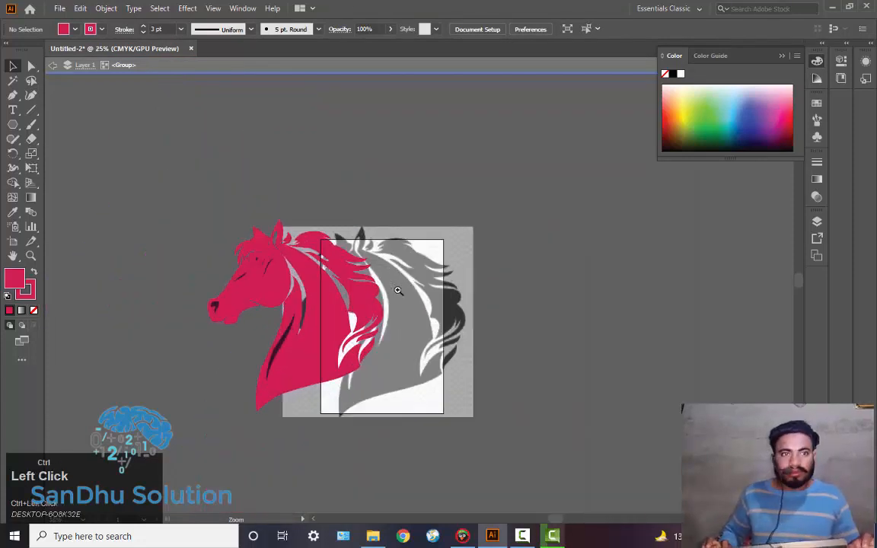
pyautogui.keyDown('ctrl'); pyautogui.click(400, 291); pyautogui.keyUp('ctrl')
pyautogui.keyDown('ctrl'); pyautogui.click(396, 291); pyautogui.keyUp('ctrl')
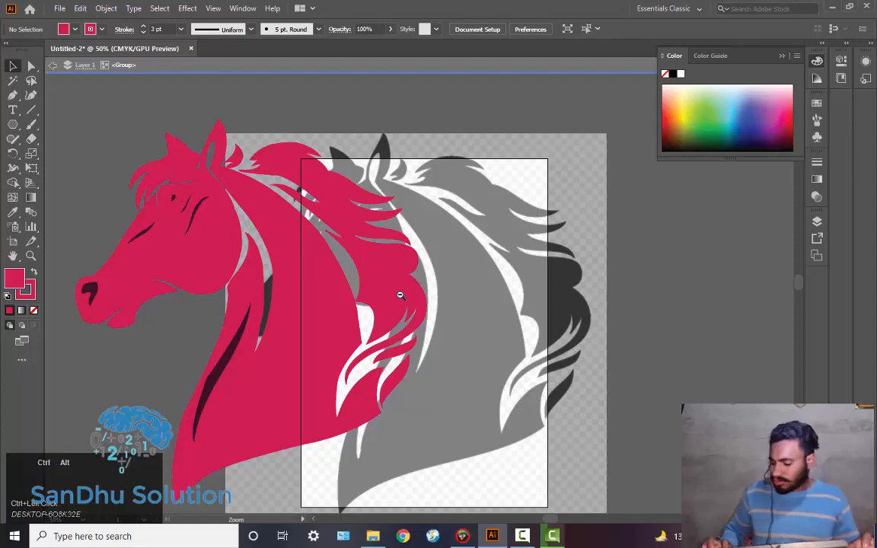
pyautogui.keyDown('ctrl'); pyautogui.keyDown('alt'); pyautogui.click(400, 295); pyautogui.keyUp('alt'); pyautogui.keyUp('ctrl')
pyautogui.moveTo(351, 318)
pyautogui.mouseDown()
pyautogui.moveTo(690, 335)
pyautogui.moveTo(707, 318)
pyautogui.moveTo(680, 301)
pyautogui.moveTo(575, 304)
pyautogui.mouseUp()
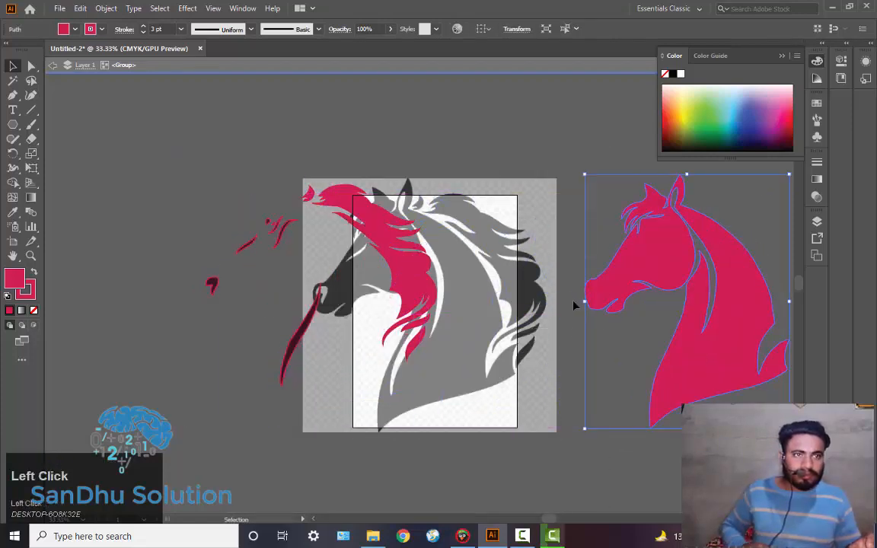
pyautogui.hotkey('ctrl', 'z')
pyautogui.hotkey('ctrl', 'z')
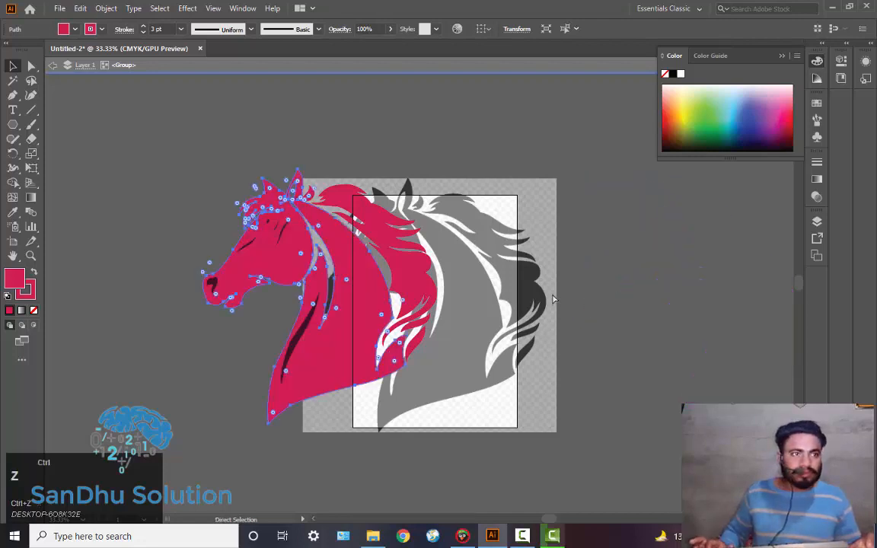
# Select all shapes in the isolated group, move them together to the right of the black horse artwork, and exit isolation mode.
pyautogui.click(134, 137)
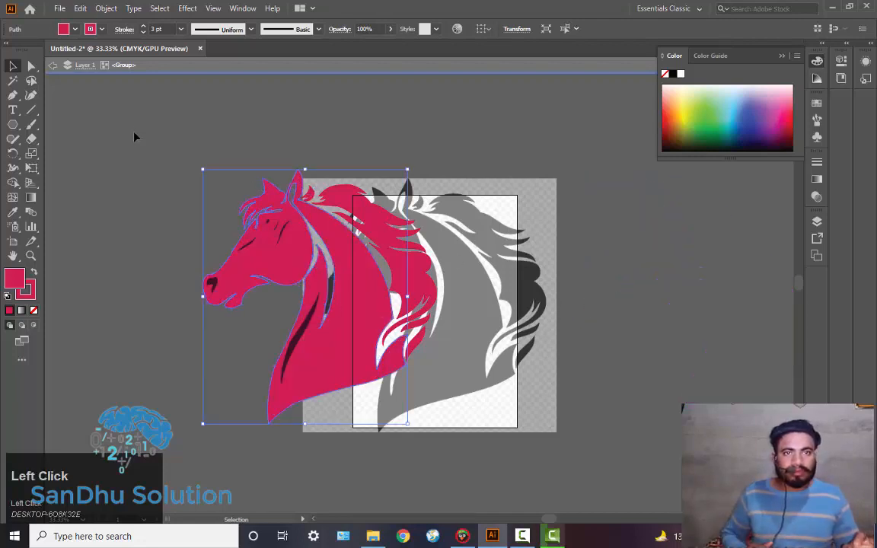
pyautogui.click(399, 340)
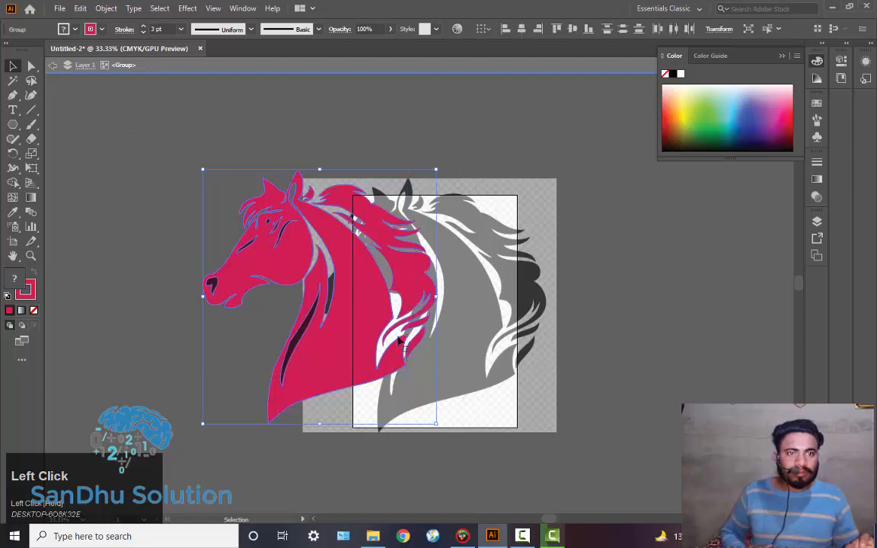
pyautogui.moveTo(376, 313); pyautogui.dragTo(721, 326)
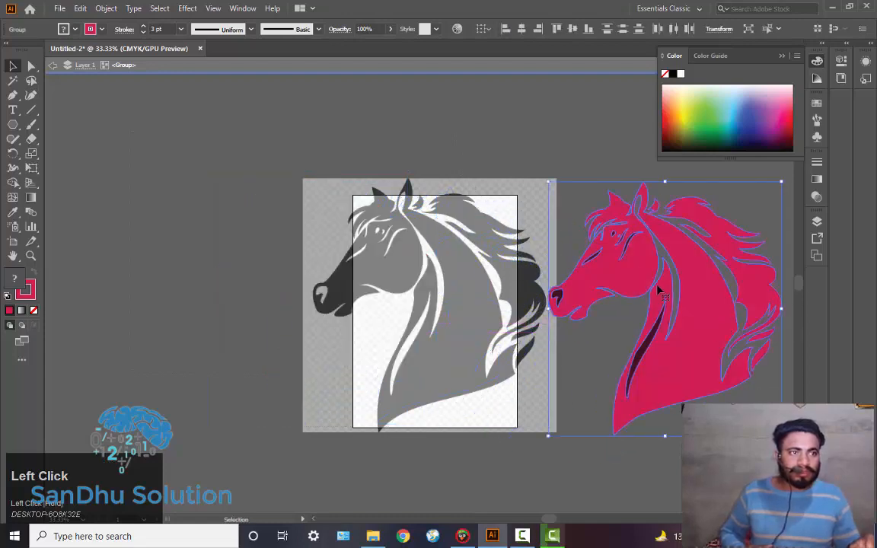
pyautogui.click(306, 252)
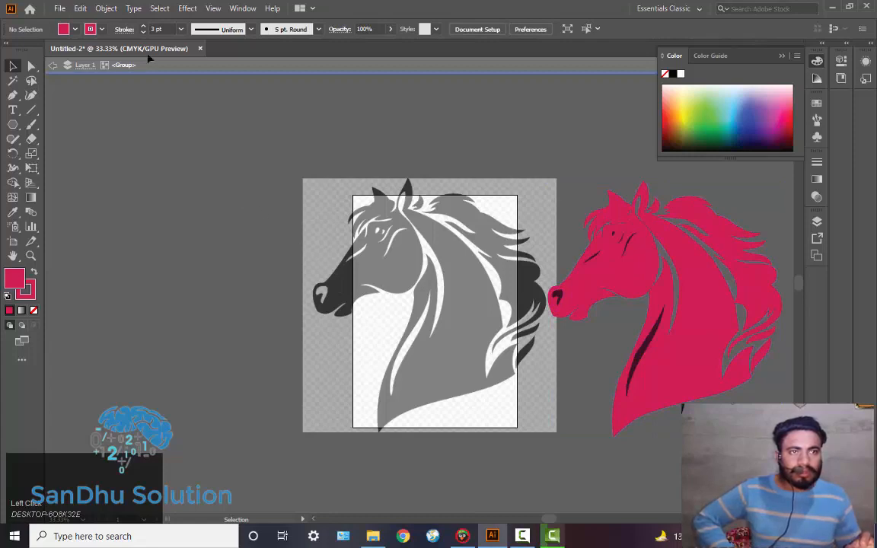
pyautogui.click(107, 9)
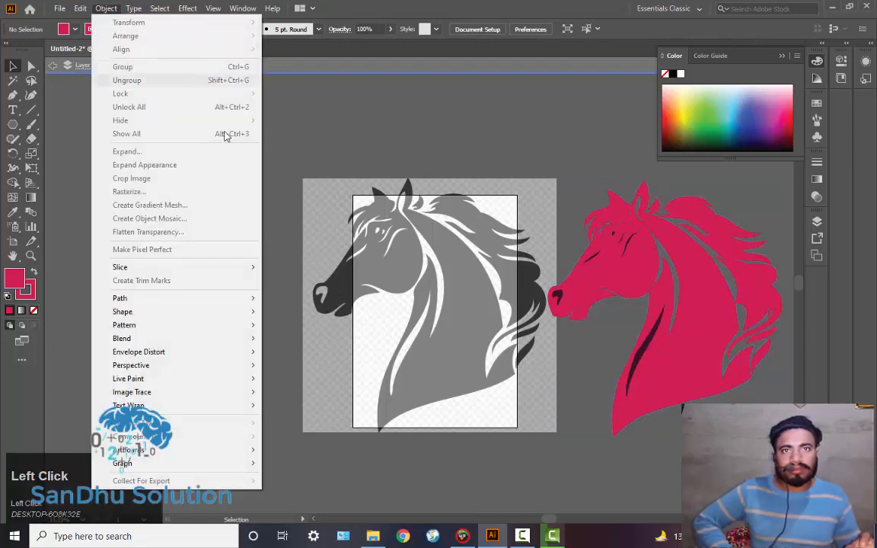
pyautogui.click(329, 242)
pyautogui.doubleClick(341, 279)
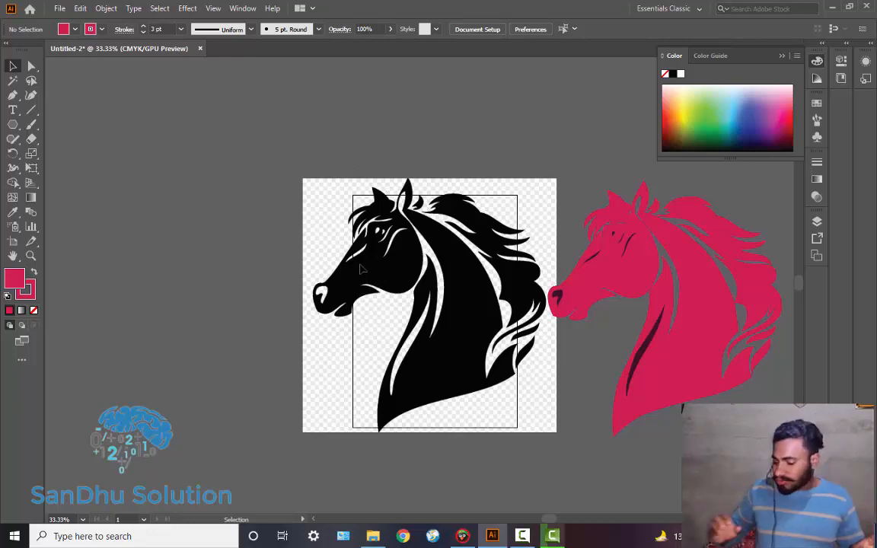
# Move the crimson horse group further right, clear of the black artwork and level with it, and collapse the color settings.
pyautogui.press('space')
pyautogui.moveTo(490, 336); pyautogui.dragTo(393, 312)
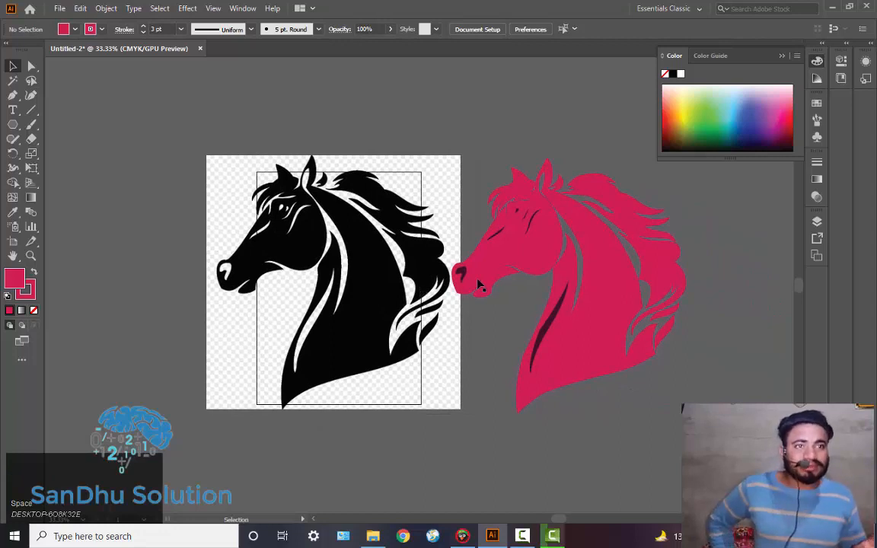
pyautogui.moveTo(423, 146); pyautogui.dragTo(705, 388)
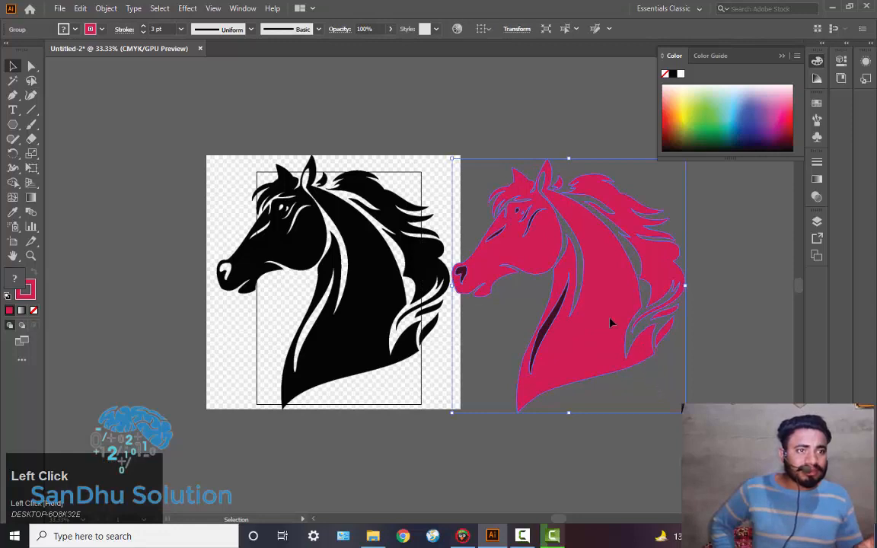
pyautogui.moveTo(606, 314); pyautogui.dragTo(637, 313)
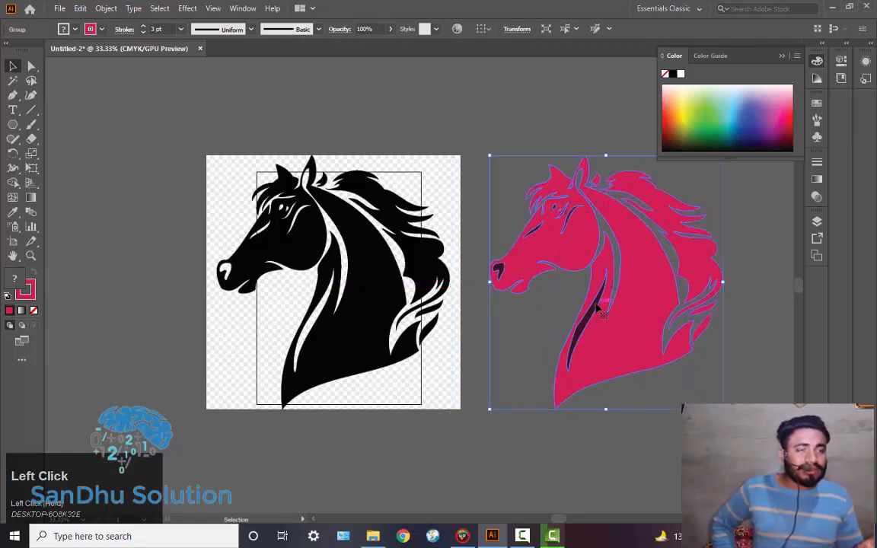
pyautogui.click(785, 56)
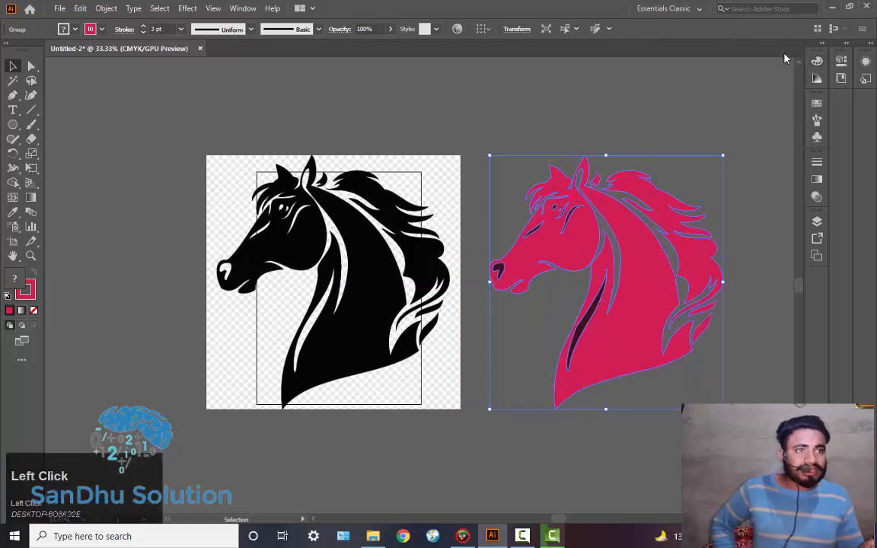